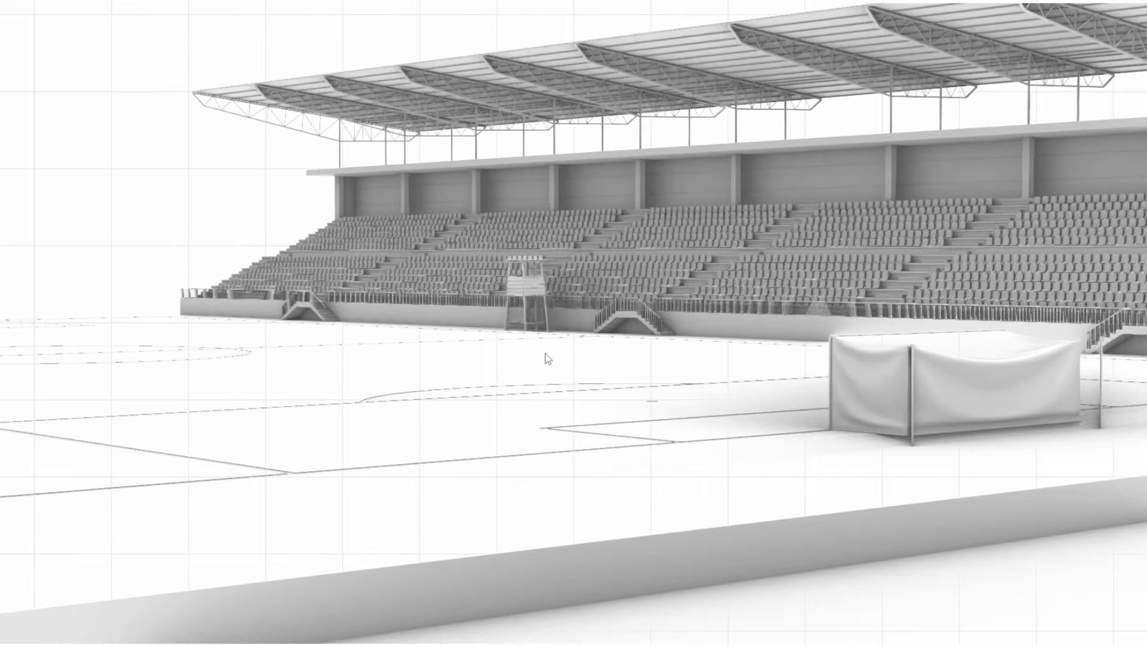
right_click_drag(601, 351, 819, 412, "shift")
right_click_drag(654, 391, 691, 392)
right_click_drag(561, 363, 898, 397)
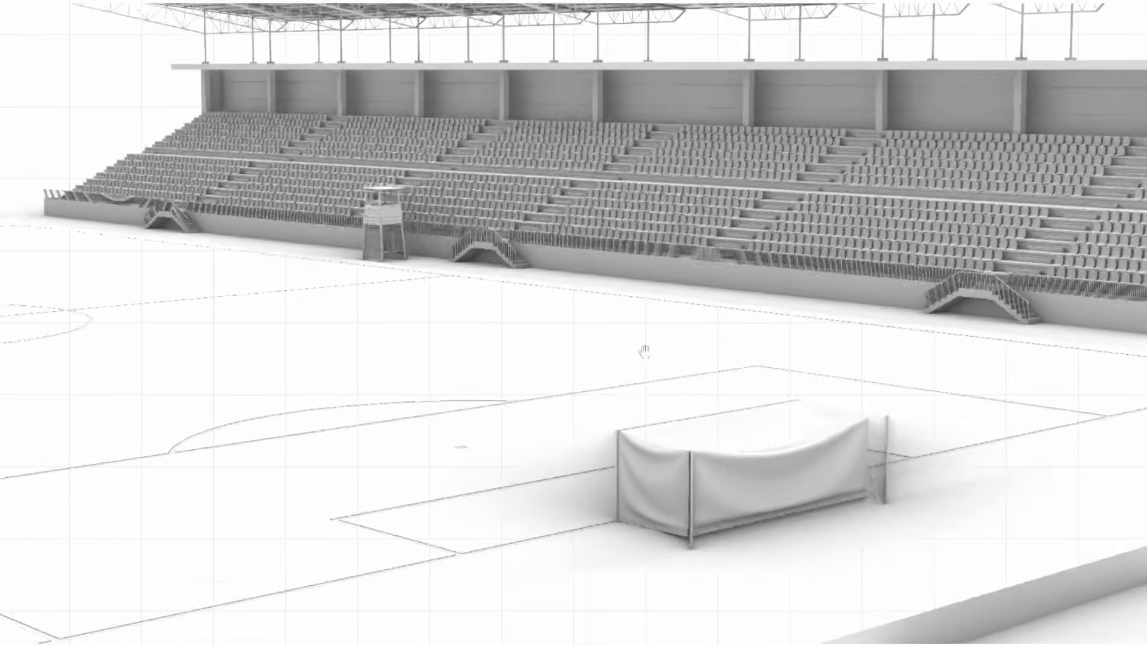
right_click_drag(645, 351, 766, 389, "shift")
right_click_drag(592, 357, 663, 402, "ctrl")
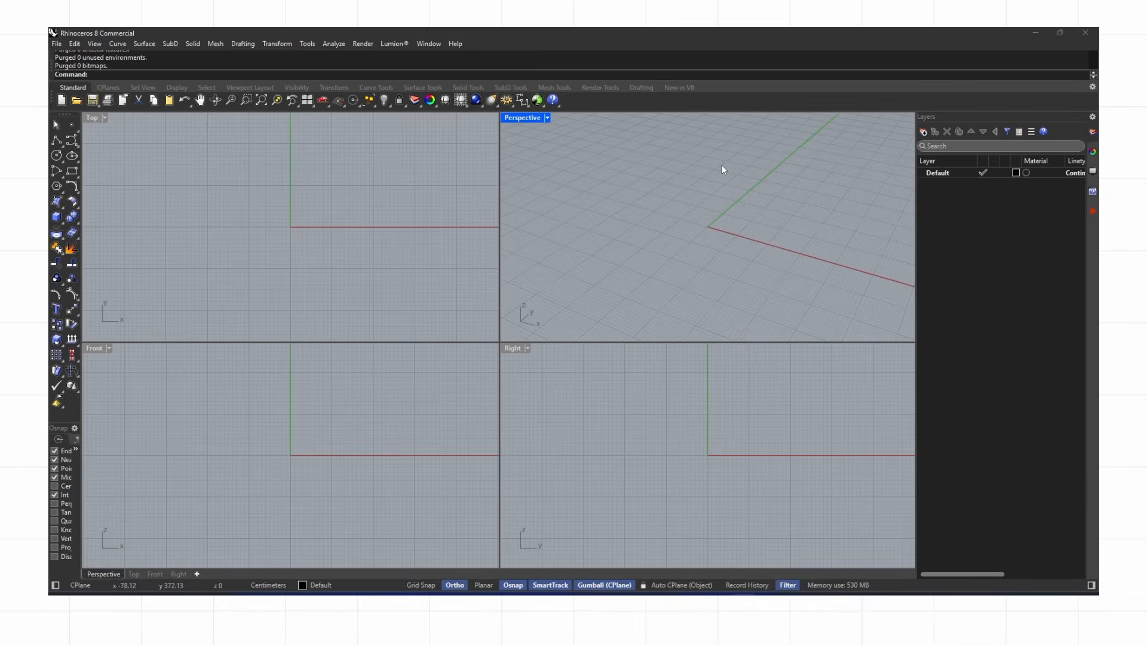
Set the document's model units to meters
left_click(275, 585)
left_click(317, 574)
left_click(745, 180)
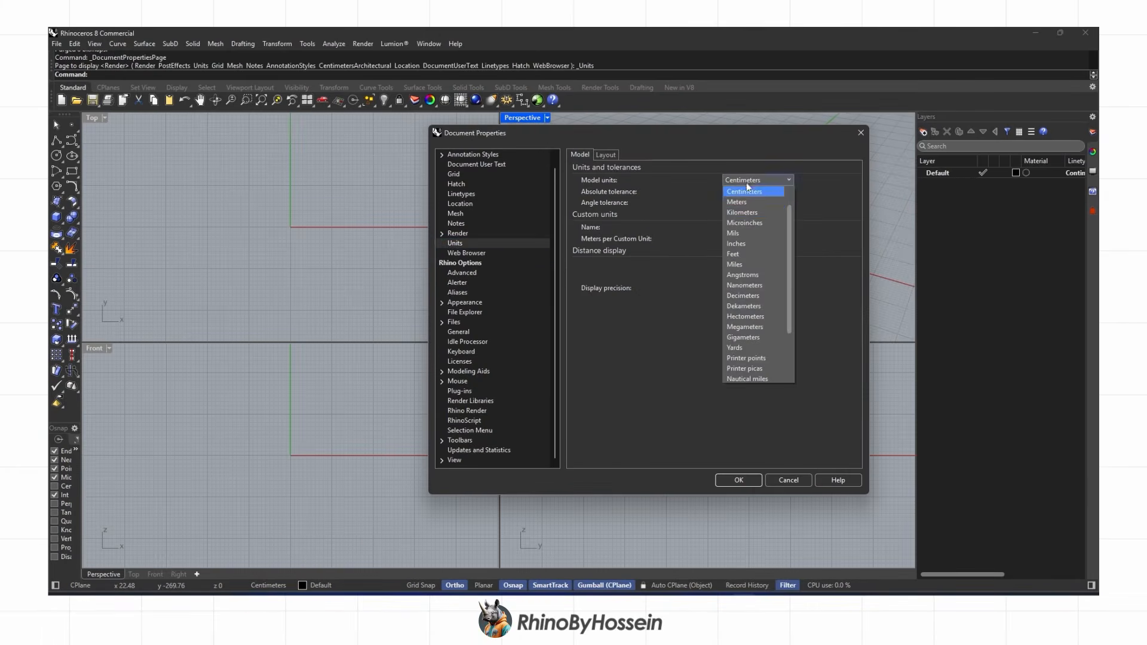
left_click(740, 204)
left_click(739, 481)
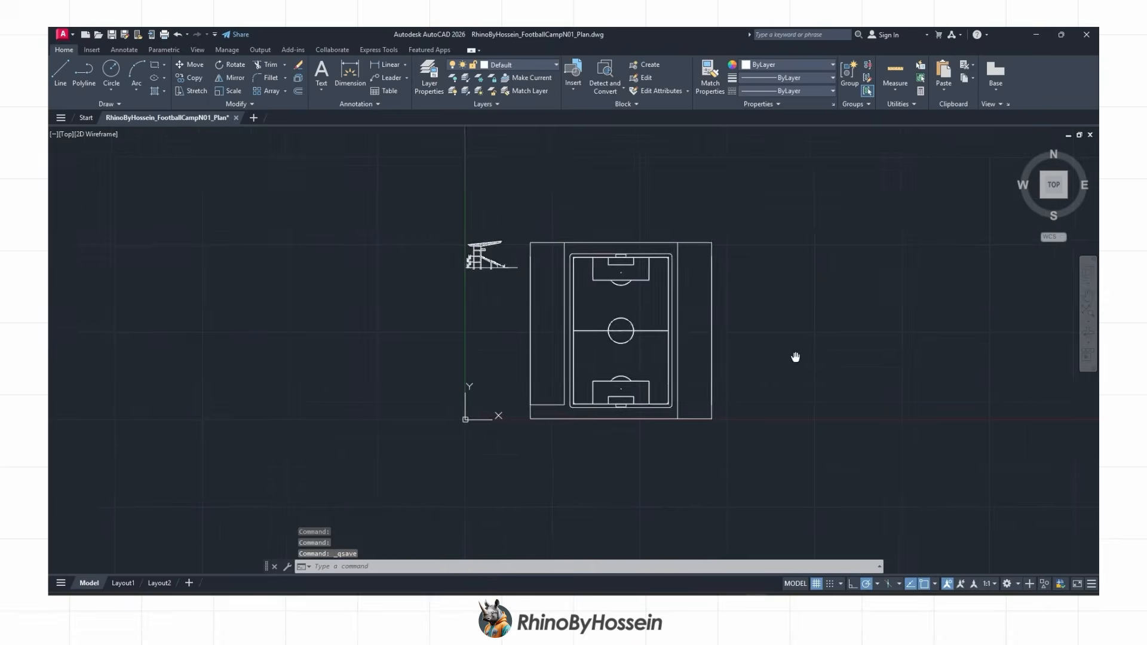
Switch to AutoCAD and examine the football pitch plan and the grandstand section drawing
scroll(631, 345, "up", 3)
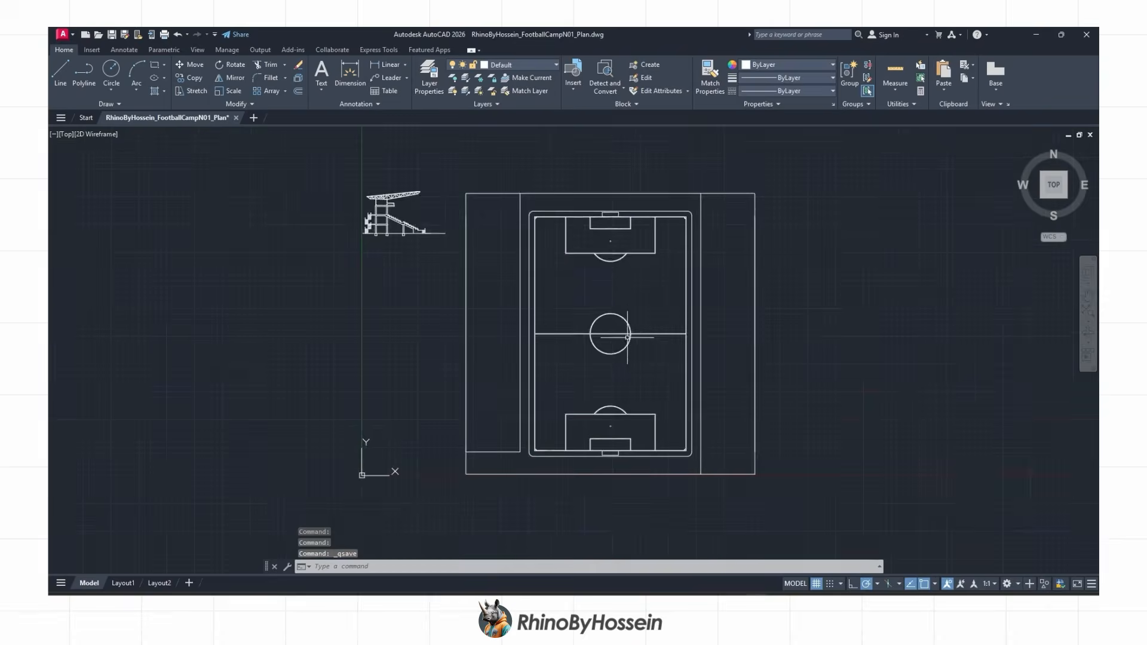
scroll(508, 249, "up", 5)
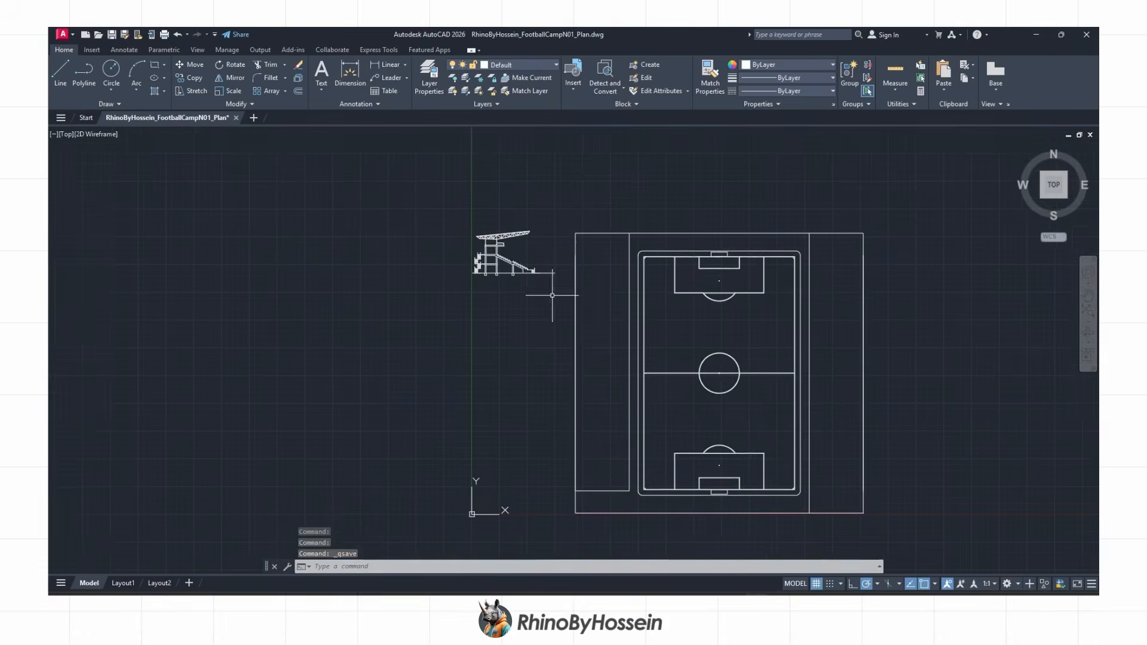
scroll(509, 249, "up", 5)
scroll(496, 257, "down", 2)
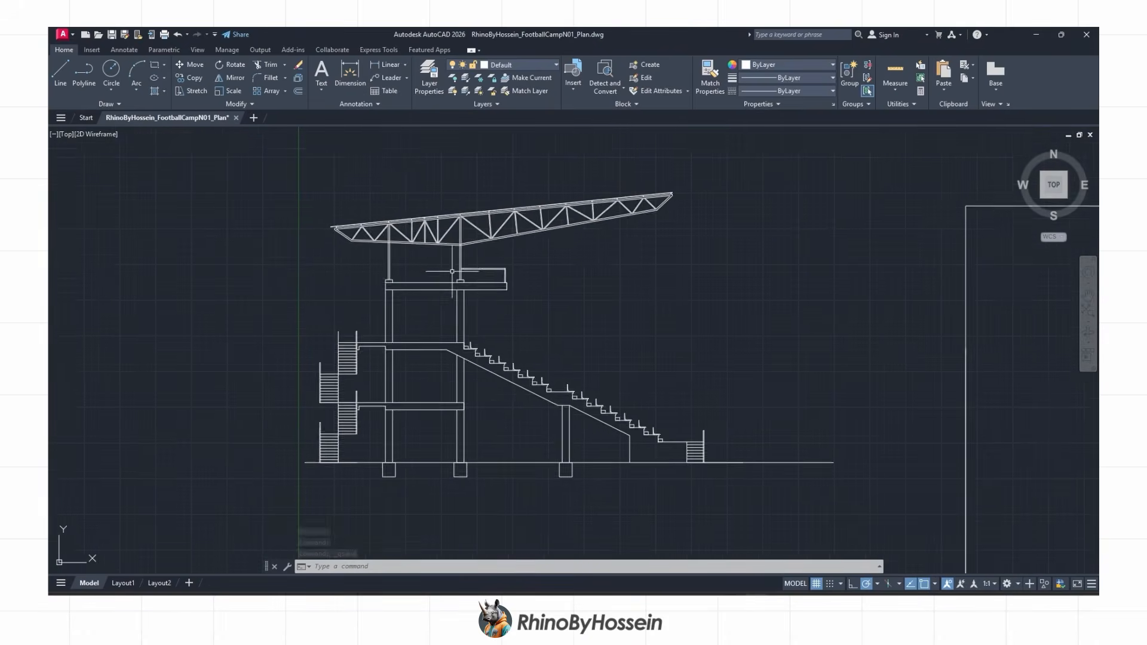
scroll(488, 262, "up", 1)
middle_click_drag(670, 506, 670, 505)
scroll(558, 297, "down", 6)
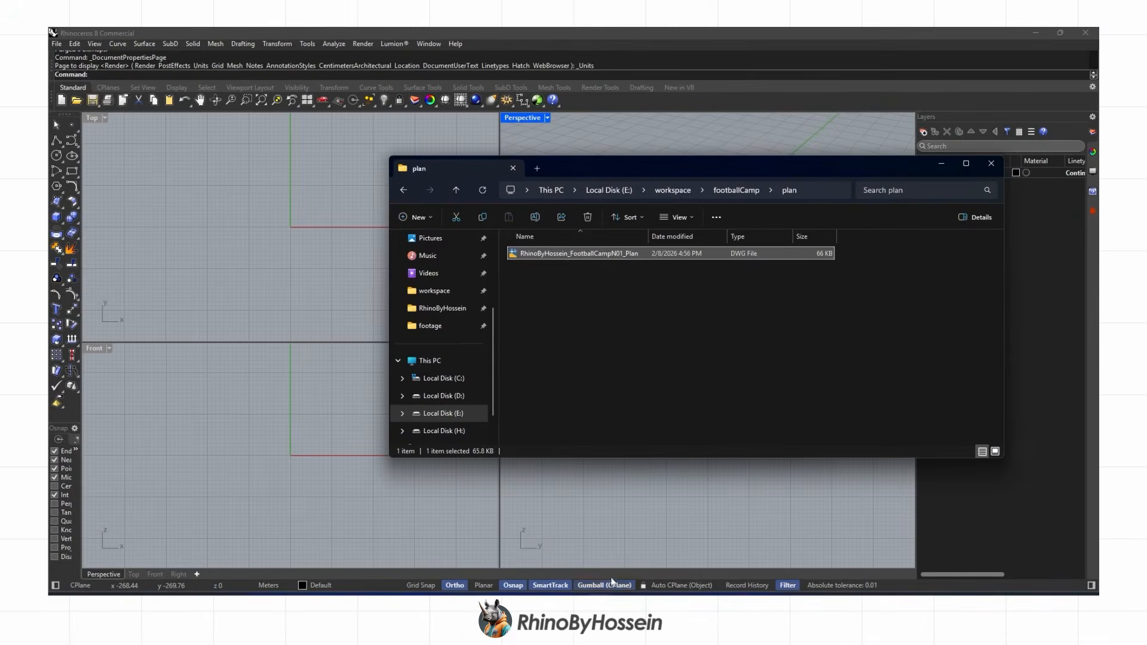
Import the RhinoByHossein_FootballCampN01_Plan DWG file into Rhino with model units in meters and layout units in millimeters
left_click_drag(544, 258, 302, 248)
left_click(549, 310)
left_click(548, 337)
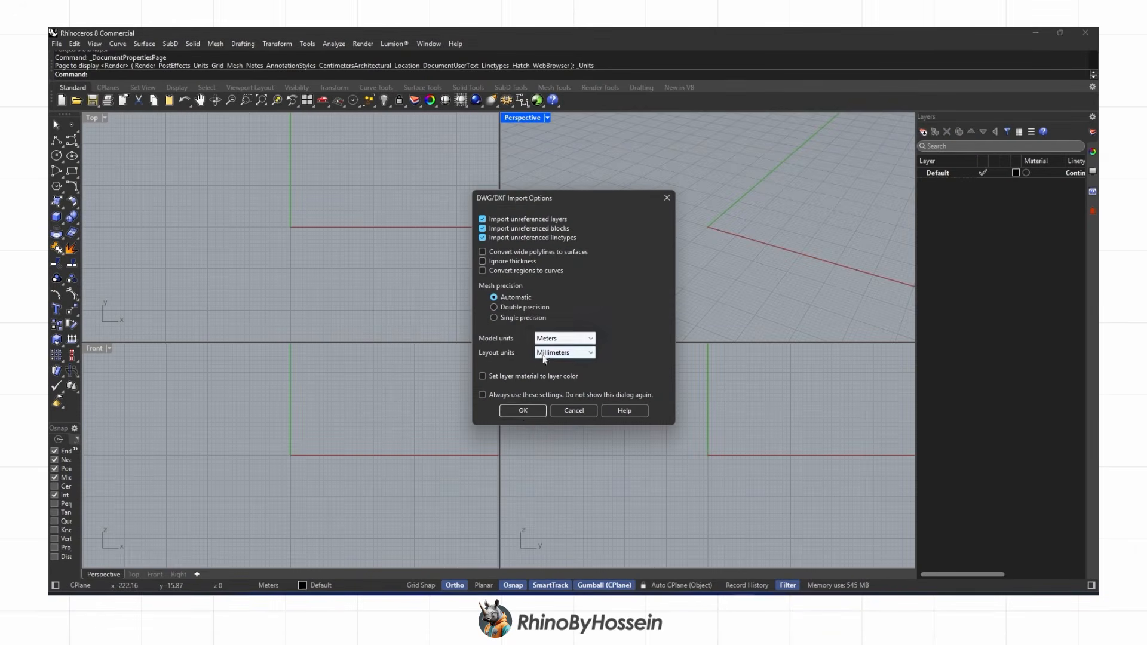
left_click(524, 411)
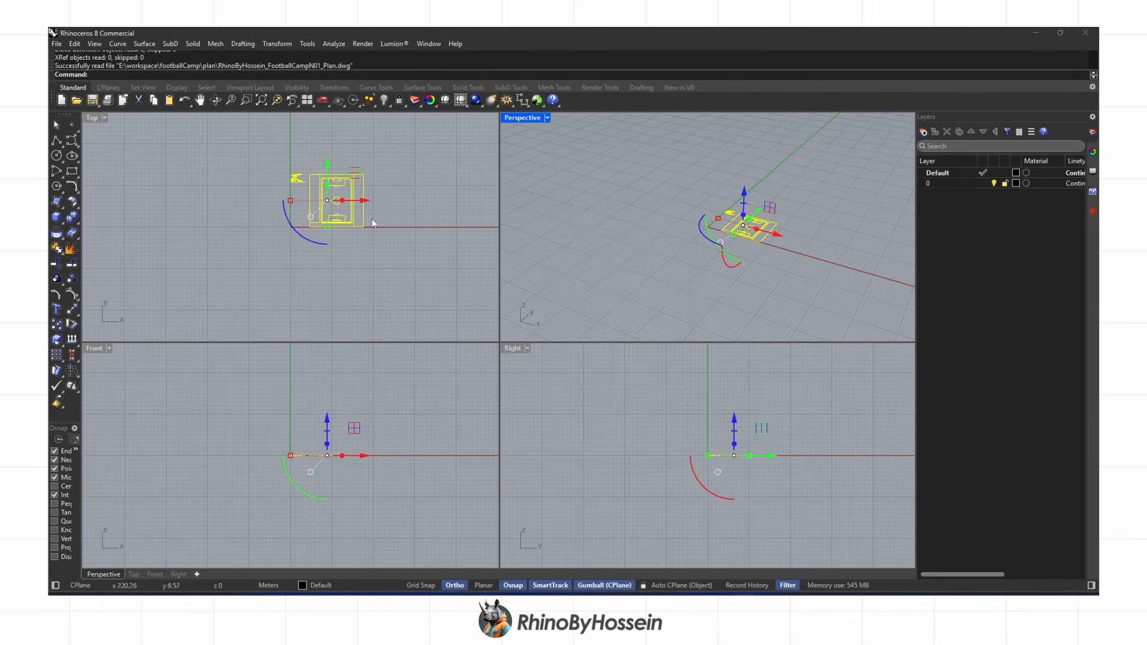
Create a layer named Autocad and assign all imported curves to it
left_click(410, 232)
left_click_drag(416, 141, 287, 236)
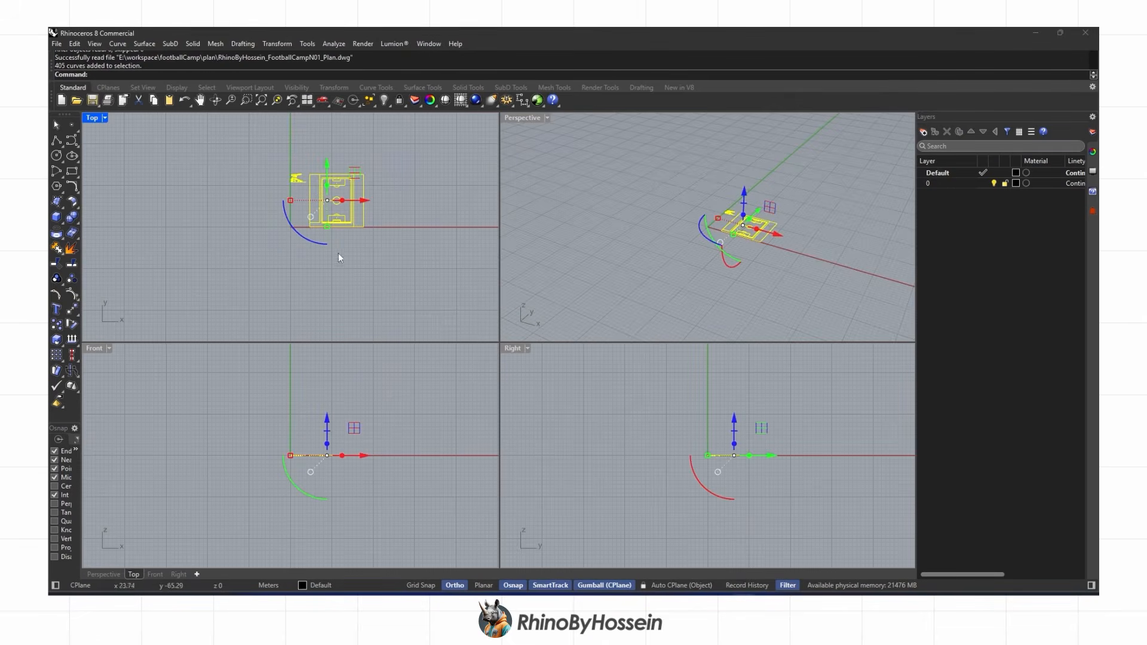
left_click(924, 132)
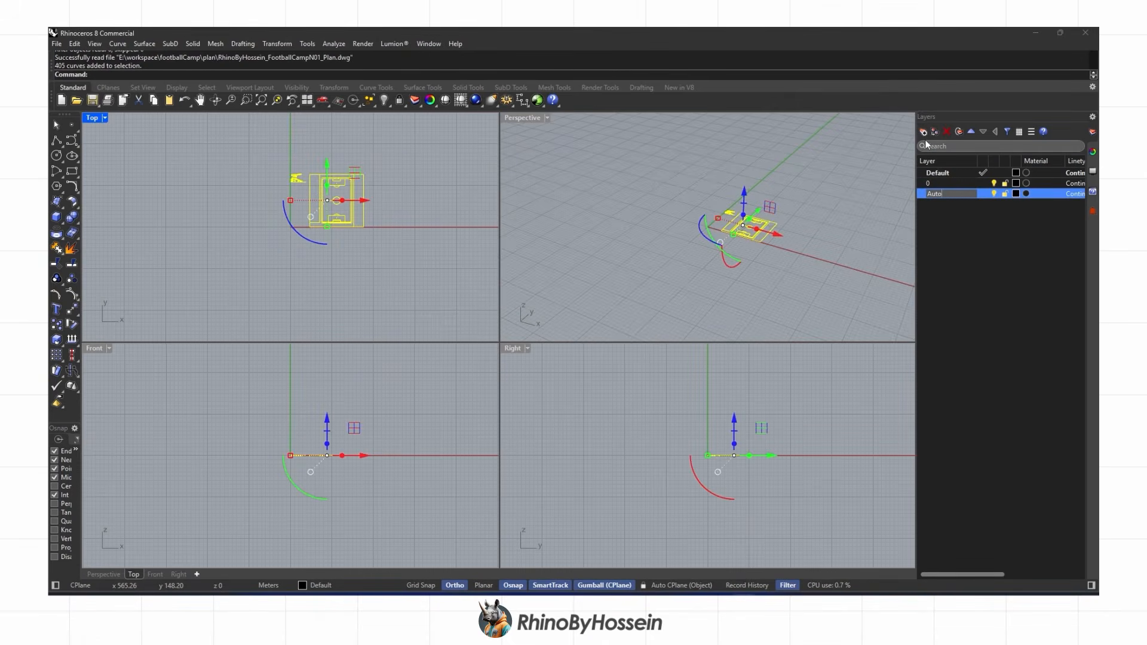
key("Return")
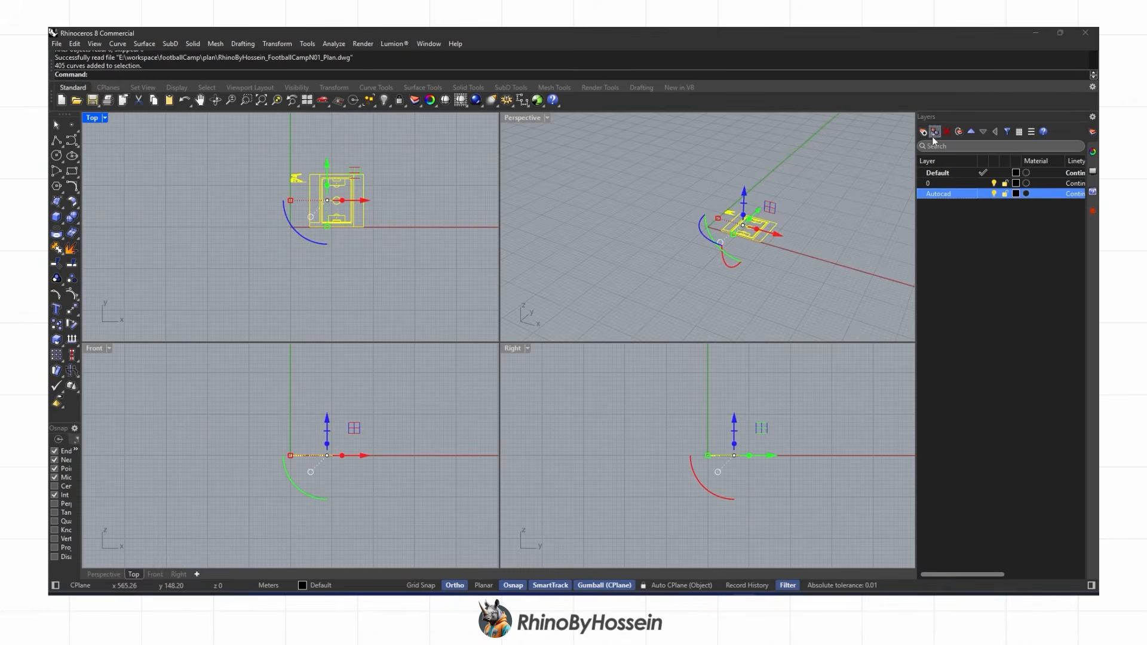
right_click(984, 195)
left_click(1015, 243)
Delete the imported layer 0 and clear the selection
left_click(979, 183)
key("Delete")
left_click(552, 338)
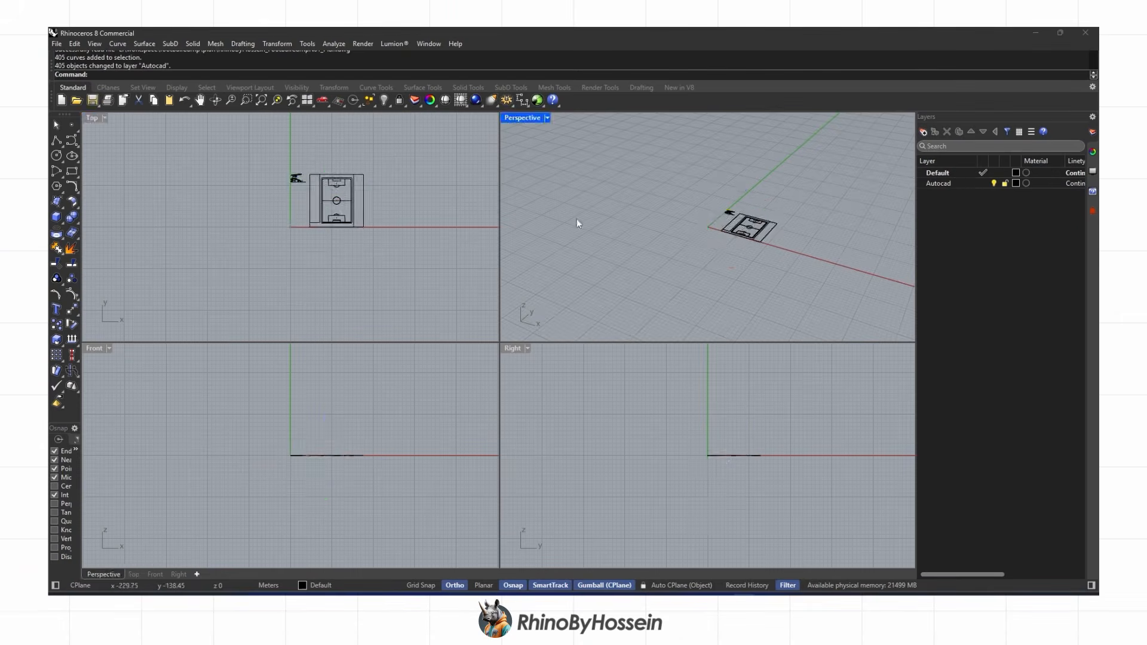
Select all the grandstand section curves in the Perspective view and group them
double_click(93, 118)
double_click(94, 119)
double_click(523, 118)
scroll(532, 287, "up", 5)
left_click_drag(328, 219, 585, 409)
left_click(57, 279)
Rotate the grandstand section upright and move it to the near end of the stand strip beside the pitch
left_click_drag(489, 349, 544, 339)
right_click_drag(543, 340, 490, 336)
left_click(246, 100)
left_click_drag(630, 269, 530, 384)
left_click(71, 308)
scroll(628, 429, "up", 10)
left_click(584, 389)
scroll(496, 352, "down", 20)
key("F8")
scroll(574, 377, "up", 6)
left_click(600, 392, "shift")
scroll(600, 392, "down", 4)
right_click_drag(600, 392, 499, 387, "shift")
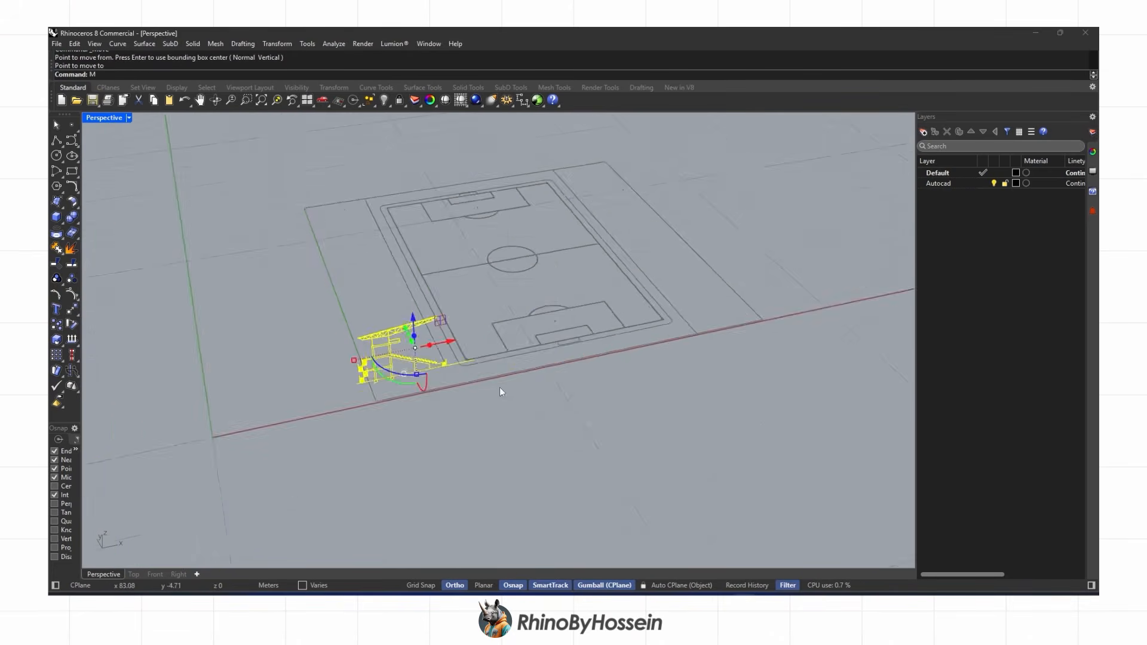
Mirror the upright grandstand section to make a reversed copy facing the pitch
type("Mirror")
key("Return")
mouse_move(572, 374)
right_mouse_down()
mouse_move(516, 363)
mouse_move(568, 373)
right_mouse_up()
left_click(516, 363)
left_click(515, 393)
Move the mirrored section onto the stand strip on the opposite side of the pitch
scroll(687, 327, "up", 10)
left_click(659, 342)
scroll(634, 345, "up", 10)
left_click(71, 313)
scroll(536, 352, "up", 8)
left_click(545, 337)
scroll(545, 337, "down", 16)
scroll(576, 432, "up", 8)
left_click(547, 344)
scroll(565, 357, "down", 10)
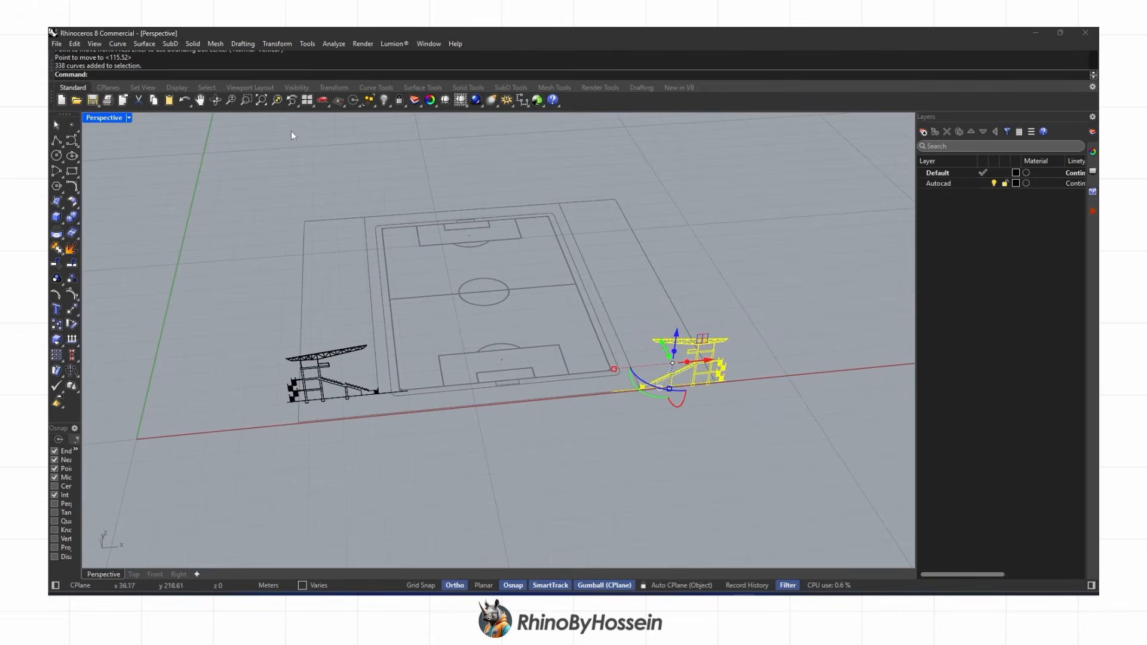
Lock the mirrored section and the original grandstand section
left_click(399, 101)
right_click_drag(482, 358, 522, 328, "shift")
left_click(423, 353)
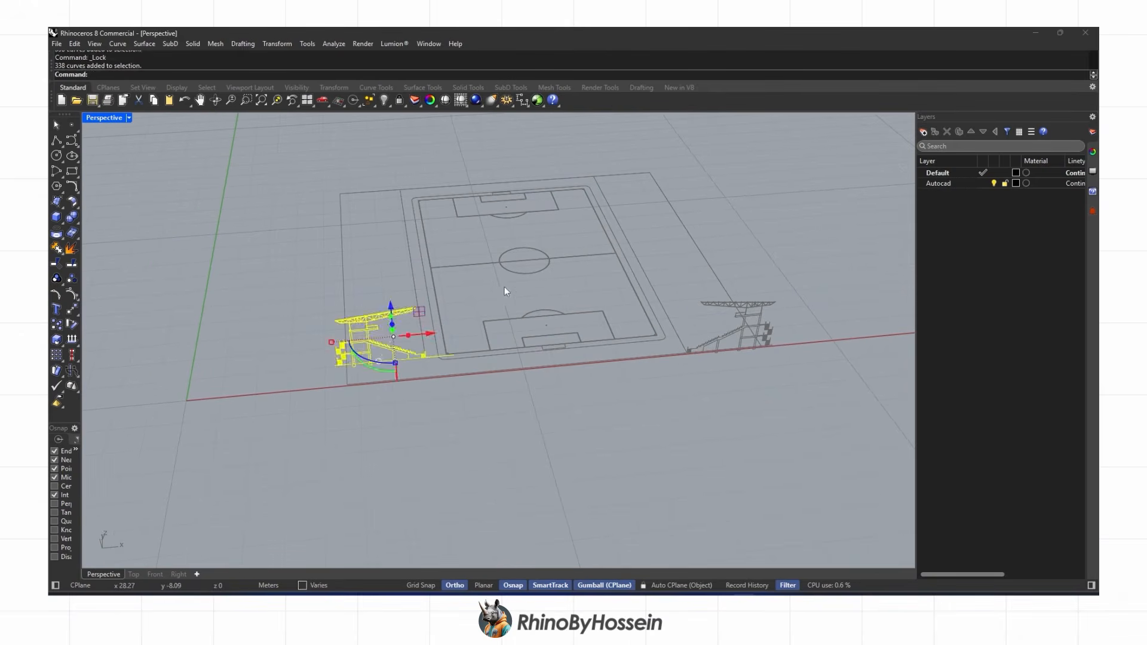
left_click(403, 103)
mouse_move(465, 360)
right_mouse_down()
mouse_move(441, 332)
mouse_move(447, 324)
mouse_move(466, 397)
mouse_move(466, 380)
right_mouse_up()
scroll(324, 212, "up", 7)
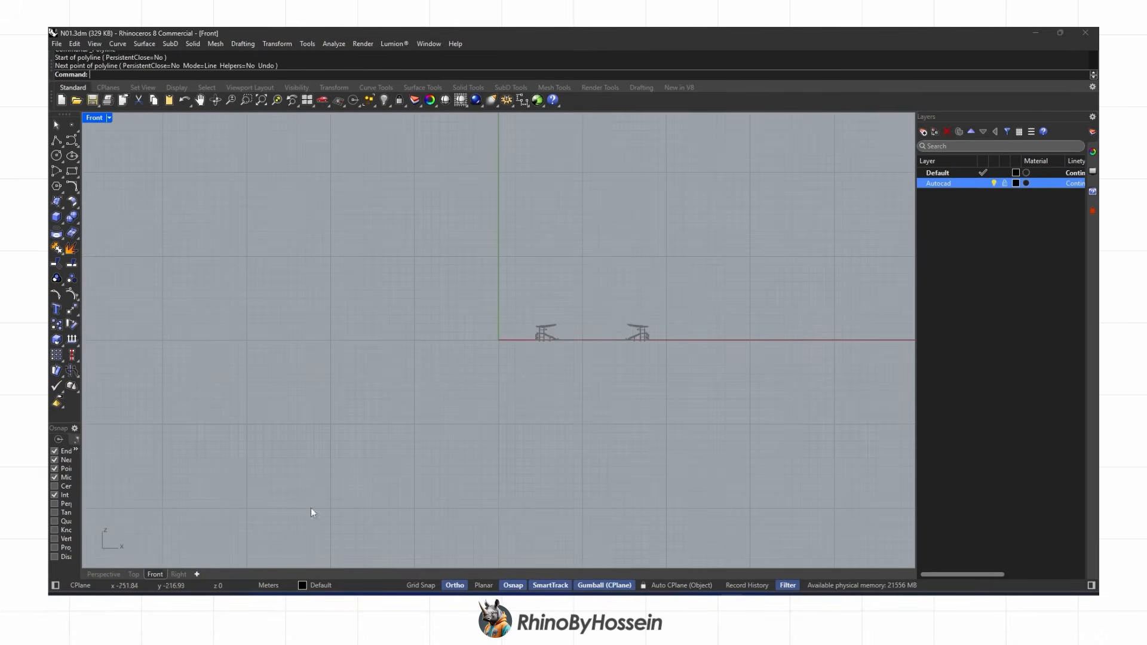
Frame the original grandstand section in the Front view and create a layer named Structure
scroll(564, 321, "up", 5)
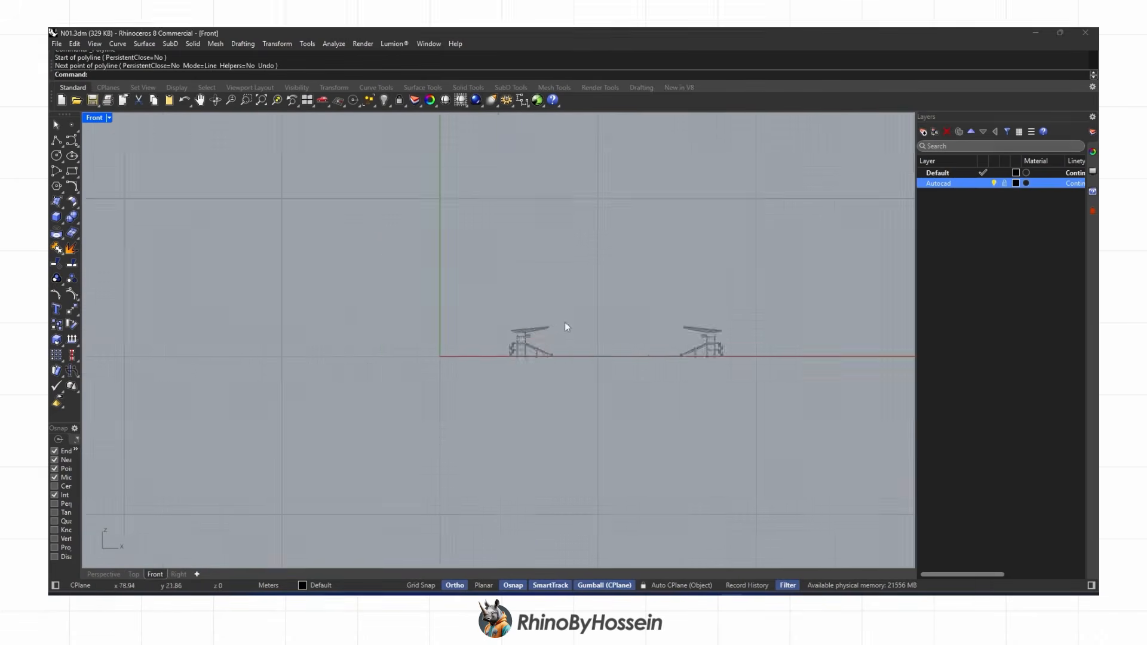
scroll(576, 310, "up", 5)
right_click_drag(576, 311, 502, 328)
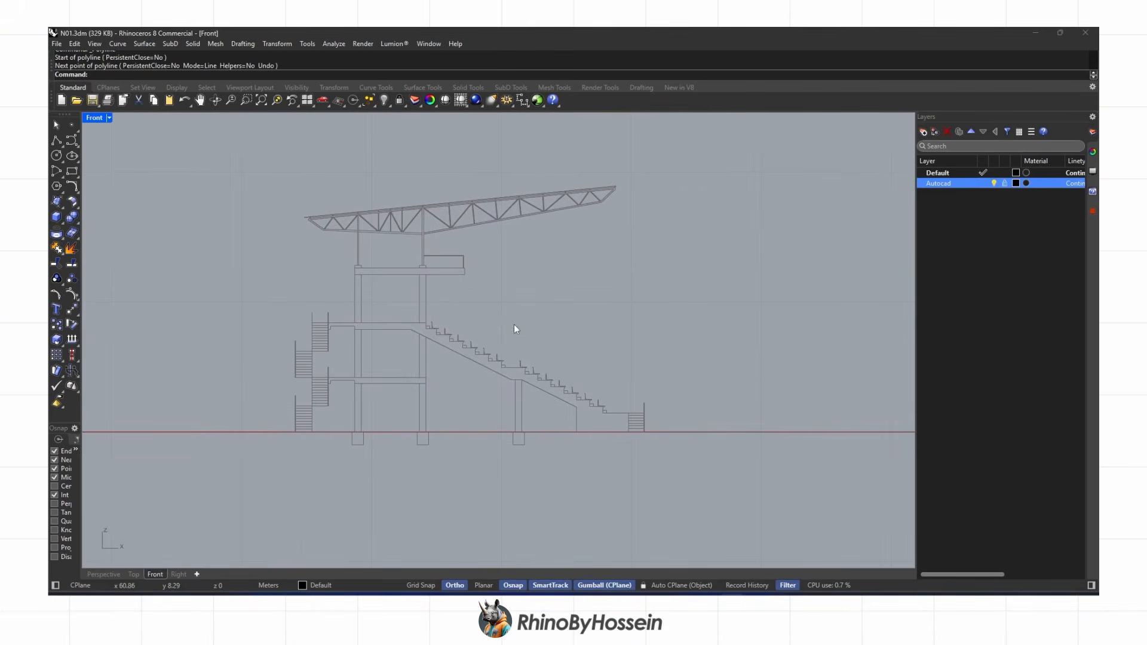
left_click(924, 133)
type("Stru")
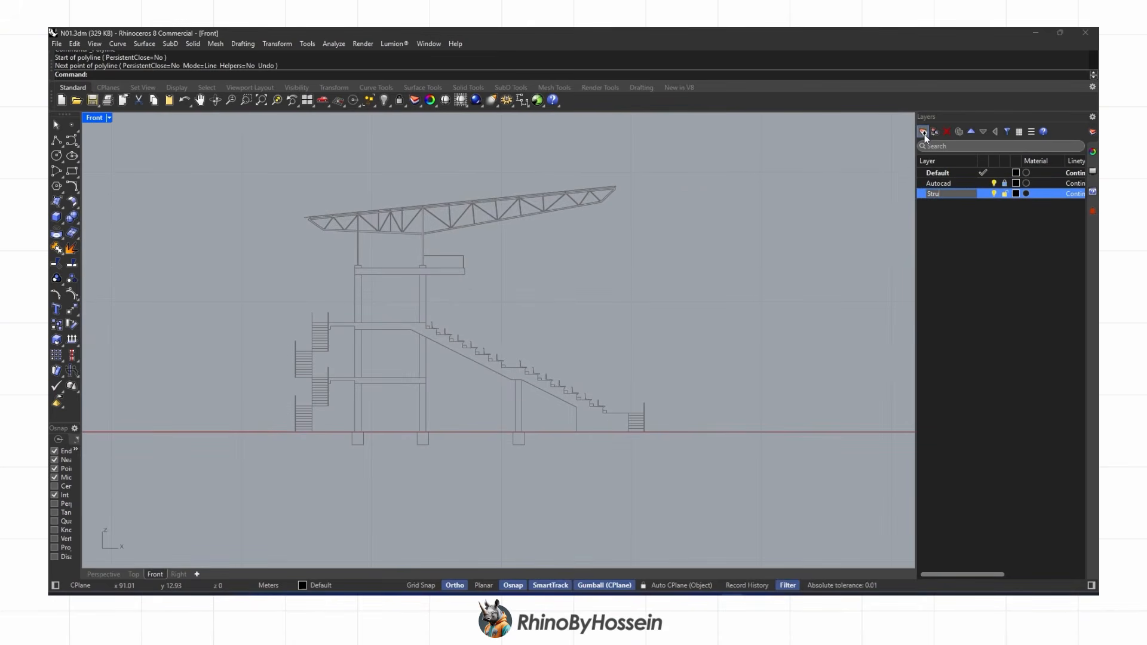
type("cture")
key("Return")
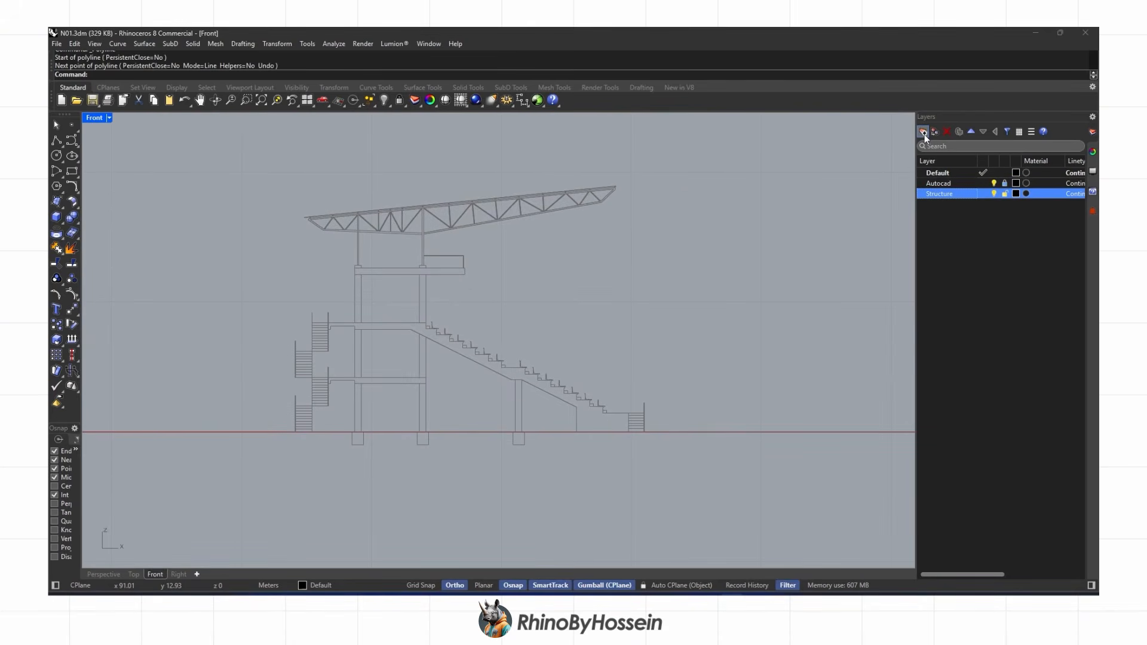
Add a sublayer named Main under Structure and make it the current layer
left_click(936, 132)
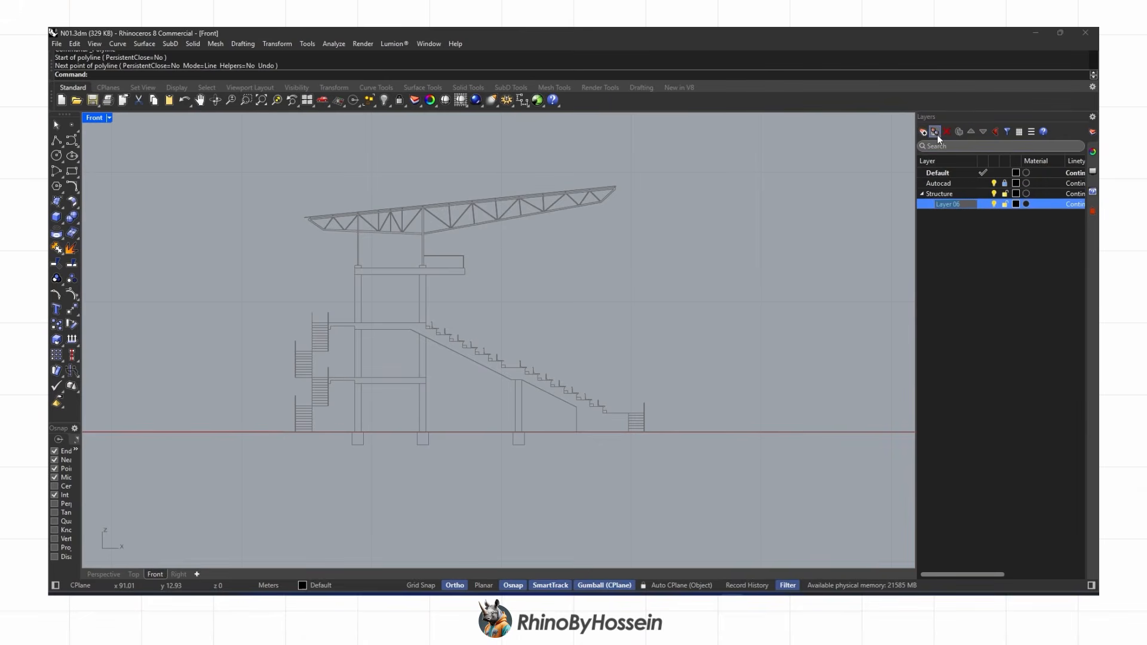
type("Main")
key("Return")
left_click(983, 204)
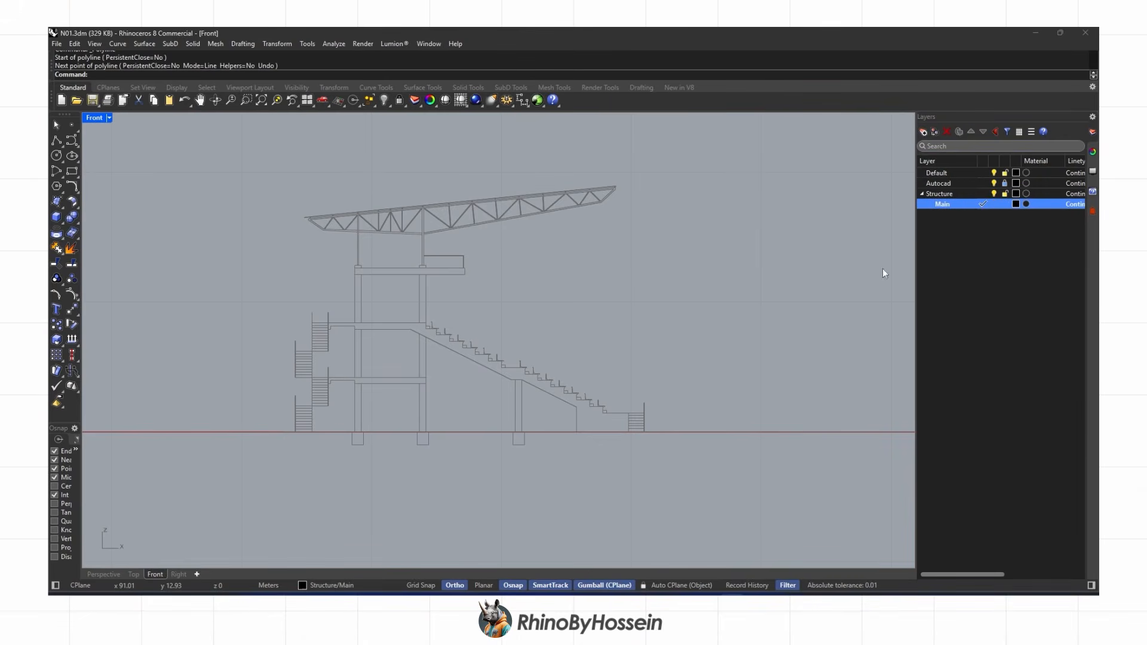
Trace the long horizontal slab on top of the columns with a corner-to-corner rectangle
left_click(71, 172)
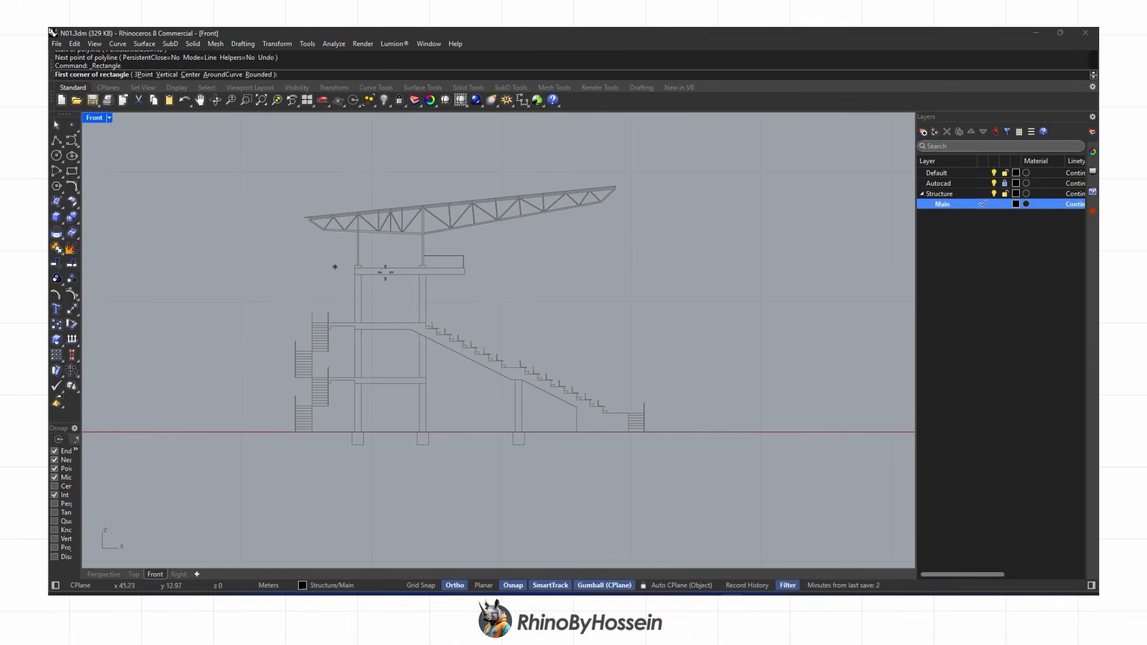
scroll(328, 264, "up", 3)
left_click(343, 313)
scroll(344, 311, "up", 2)
left_click(650, 286)
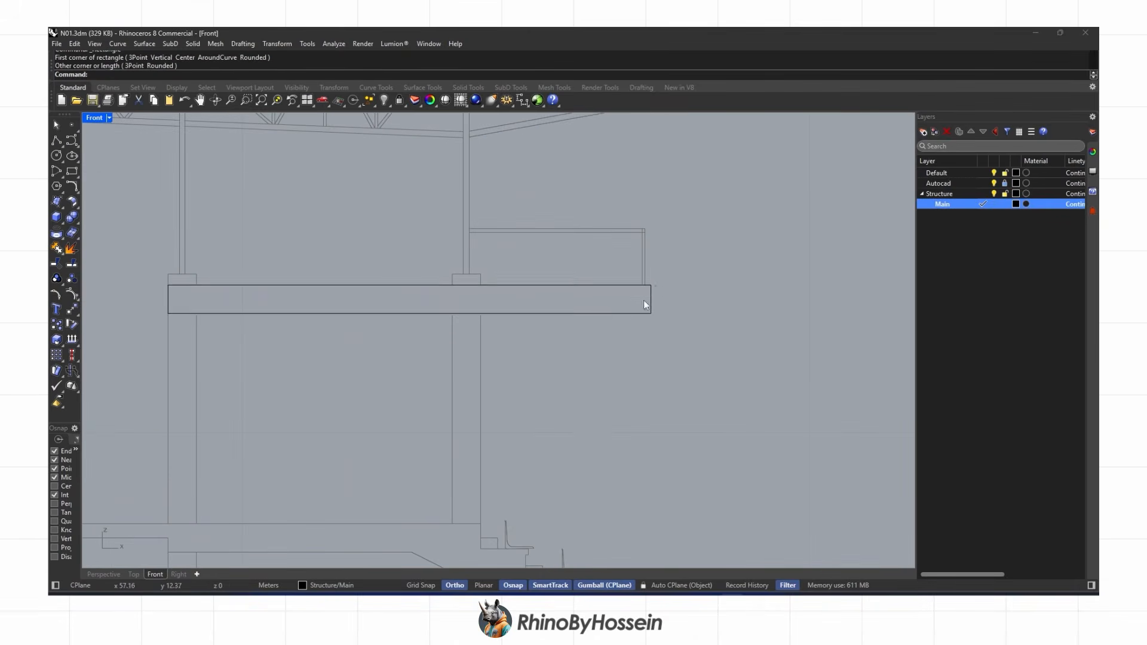
Start a polyline along the top edge of the upper landing and down its end at the seating
scroll(650, 292, "down", 3)
left_click(57, 139)
scroll(388, 411, "up", 4)
scroll(388, 411, "up", 2)
left_click(379, 318)
scroll(761, 356, "down", 3)
scroll(481, 317, "up", 3)
left_click(456, 302)
left_click(455, 354)
Continue the polyline along the first seating step, following its nosing and riser
scroll(538, 346, "up", 4)
scroll(586, 338, "up", 1)
left_click(508, 330)
left_click(509, 349)
left_click(499, 350)
left_click(499, 430)
Extend the polyline down the second and third seating steps, snapping to each nosing and riser corner
left_click(709, 430)
left_click(710, 450)
left_click(700, 450)
left_click(700, 531)
scroll(674, 501, "down", 4)
right_click_drag(674, 501, 438, 407)
scroll(598, 431, "up", 6)
left_click(593, 423)
left_click(592, 448)
left_click(581, 448)
left_click(580, 547)
Trace the fourth and fifth seating steps with the same polyline, following the section outline
right_click_drag(695, 543, 544, 393)
left_click(690, 396)
left_click(679, 520)
scroll(749, 496, "down", 4)
right_click_drag(747, 494, 464, 378)
scroll(592, 399, "up", 6)
left_click(591, 397)
left_click(592, 427)
left_click(576, 428)
left_click(576, 550)
Trace the sixth seating step's nosing and riser with the polyline, replacing one misplaced point
right_click_drag(816, 555, 582, 391)
scroll(669, 402, "up", 2)
left_click(661, 382)
left_click(661, 420)
left_click(633, 420)
scroll(648, 434, "up", 4)
key("ctrl+z")
left_click(639, 414)
scroll(639, 415, "down", 4)
right_click_drag(638, 562, 529, 402)
left_click(529, 402)
Extend the polyline down the next two seating steps, following each nosing and riser, and along the tread below
scroll(539, 412, "down", 8)
scroll(874, 426, "up", 4)
left_click(807, 401)
left_click(807, 425)
left_click(795, 426)
left_click(794, 524)
right_click_drag(823, 475, 360, 320)
left_click(593, 370)
left_click(593, 393)
left_click(581, 394)
left_click(581, 493)
left_click(841, 492)
right_click_drag(696, 382, 772, 319)
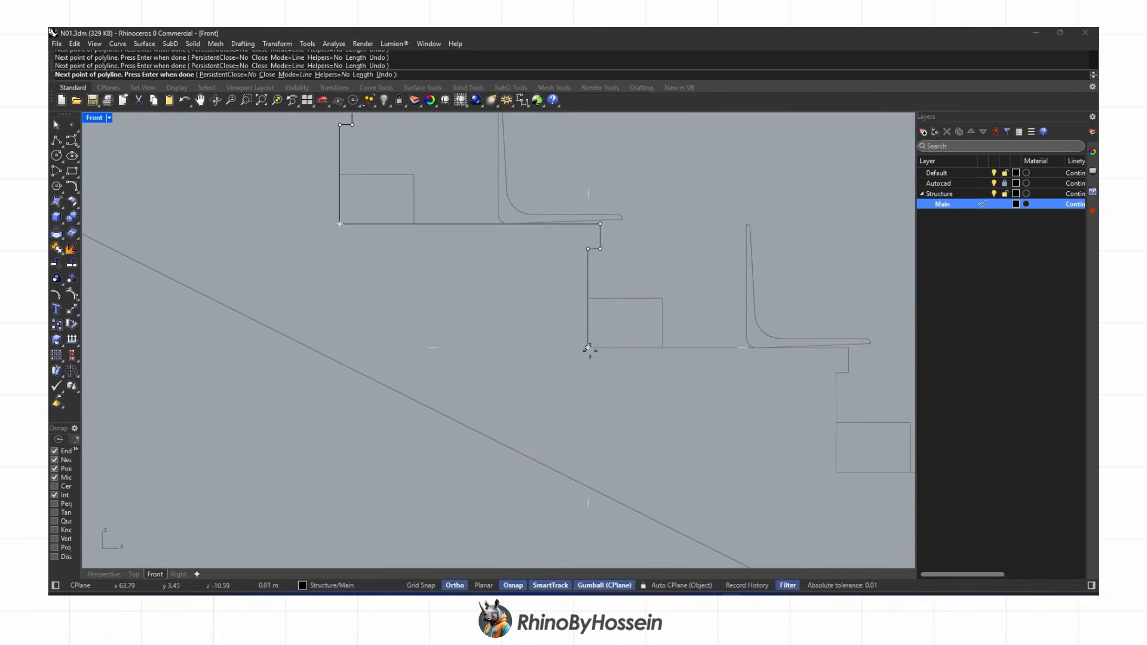
Replace the misplaced polyline point and continue tracing the following seating step's nosing, riser and tread
scroll(469, 334, "down", 5)
scroll(590, 359, "up", 5)
scroll(577, 377, "up", 2)
key("ctrl+z")
left_click(579, 377)
scroll(577, 560, "down", 2)
right_click_drag(577, 560, 418, 449)
left_click(418, 448)
left_click(795, 485)
Trace the lowest seating steps with the polyline, snapping to the section's tread and riser corners
right_click_drag(796, 486, 455, 241)
left_click(455, 391)
scroll(456, 387, "down", 4)
scroll(739, 384, "up", 2)
left_click(709, 391)
left_click(694, 545)
scroll(695, 547, "down", 5)
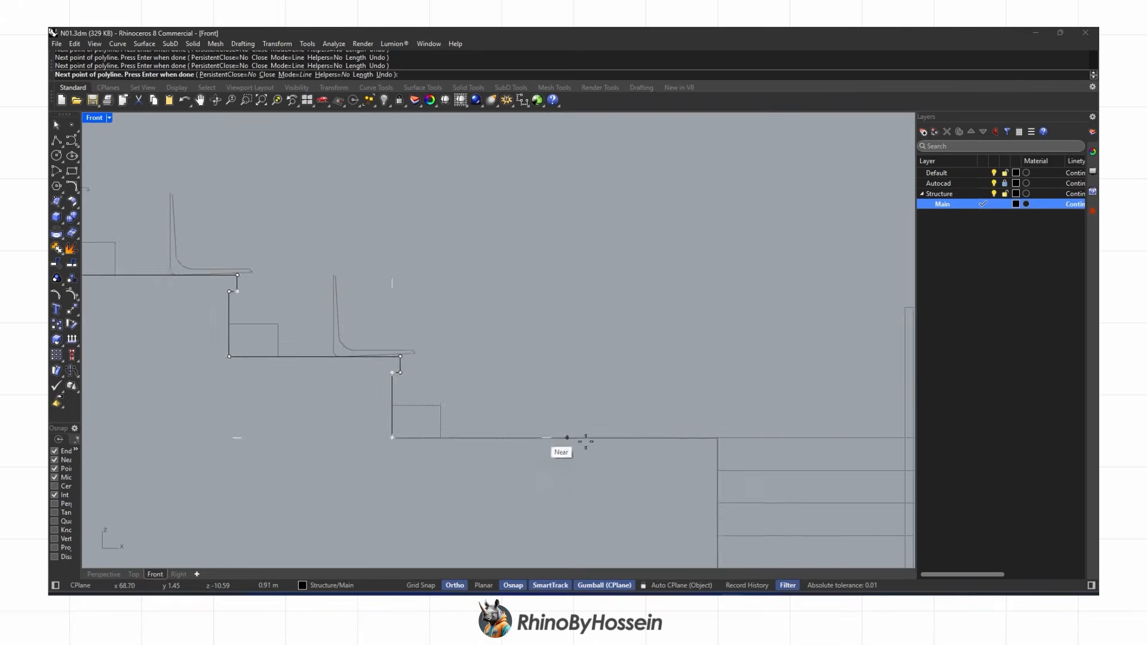
Trace the grandstand's front base block and the lower part of its sloped underside with the polyline
left_click(410, 538)
left_click(410, 407)
scroll(402, 410, "down", 8)
right_click_drag(274, 346, 494, 384)
scroll(494, 385, "up", 2)
left_click(494, 384)
scroll(471, 384, "up", 4)
left_click(461, 382)
Continue the polyline along the upper slab's underside and around its rear edge beam to finish the grandstand outline
right_click_drag(256, 323, 578, 452)
left_click(341, 290)
scroll(306, 298, "down", 4)
right_click_drag(306, 298, 566, 341)
scroll(455, 331, "up", 4)
left_click(421, 329)
left_click(307, 330)
left_click(335, 316)
Start a polyline at the lower slab's rear upper corner and trace its edge beam and stepped underside
scroll(386, 420, "down", 3)
scroll(254, 287, "up", 6)
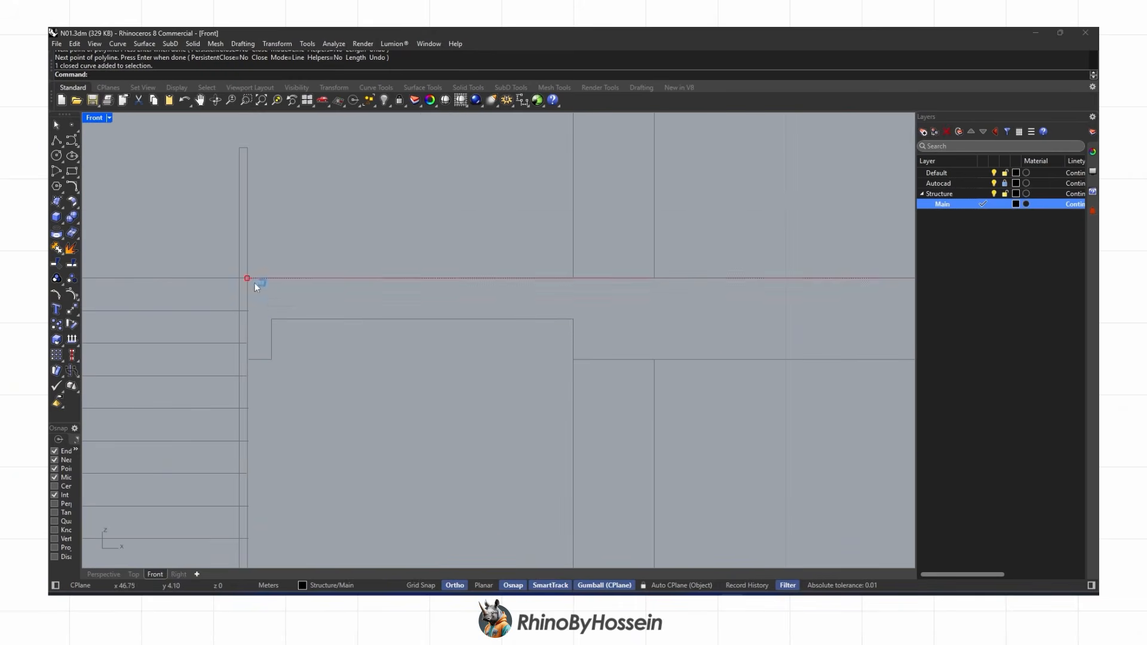
right_click(255, 283)
left_click(248, 278)
left_click(247, 359)
left_click(271, 359)
left_click(272, 319)
left_click(573, 319)
left_click(573, 359)
scroll(647, 362, "down", 2)
scroll(652, 360, "down", 4)
Continue the lower slab polyline along the underside, up the front end and back along the top to close it
right_click_drag(652, 360, 161, 339)
left_click(594, 338)
left_click(594, 295)
scroll(592, 295, "down", 2)
right_click_drag(592, 294, 760, 299)
left_click(234, 299)
scroll(444, 361, "down", 3)
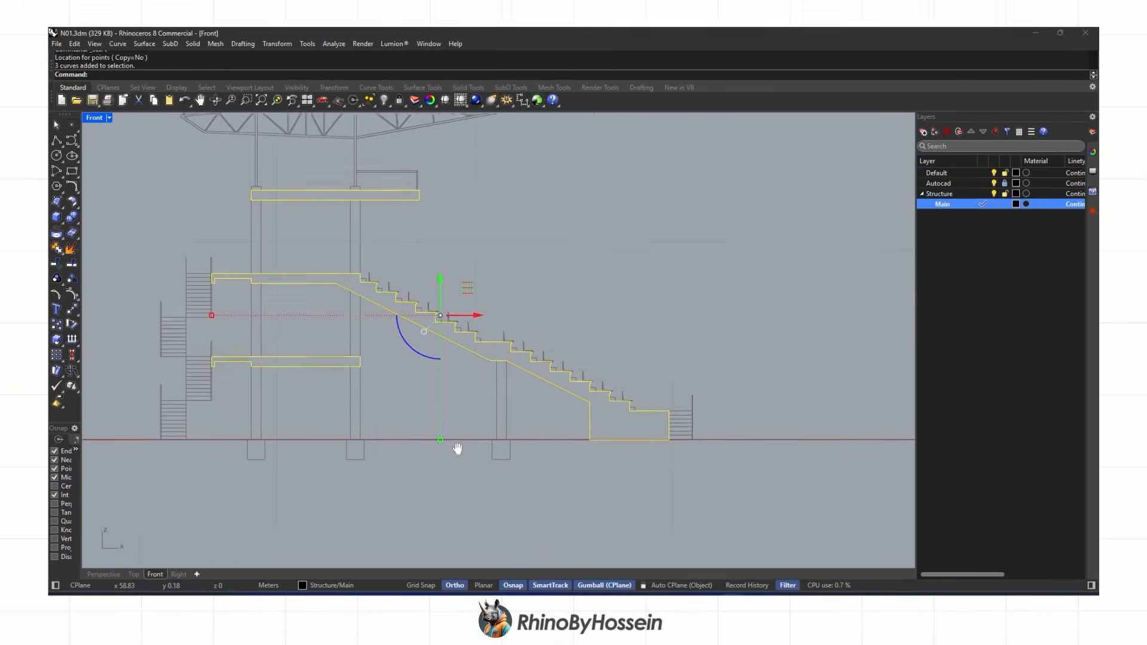
Extrude the three selected slab and grandstand profiles as solids about 116 m along the plan, and delete the source curves
right_click_drag(460, 446, 524, 443)
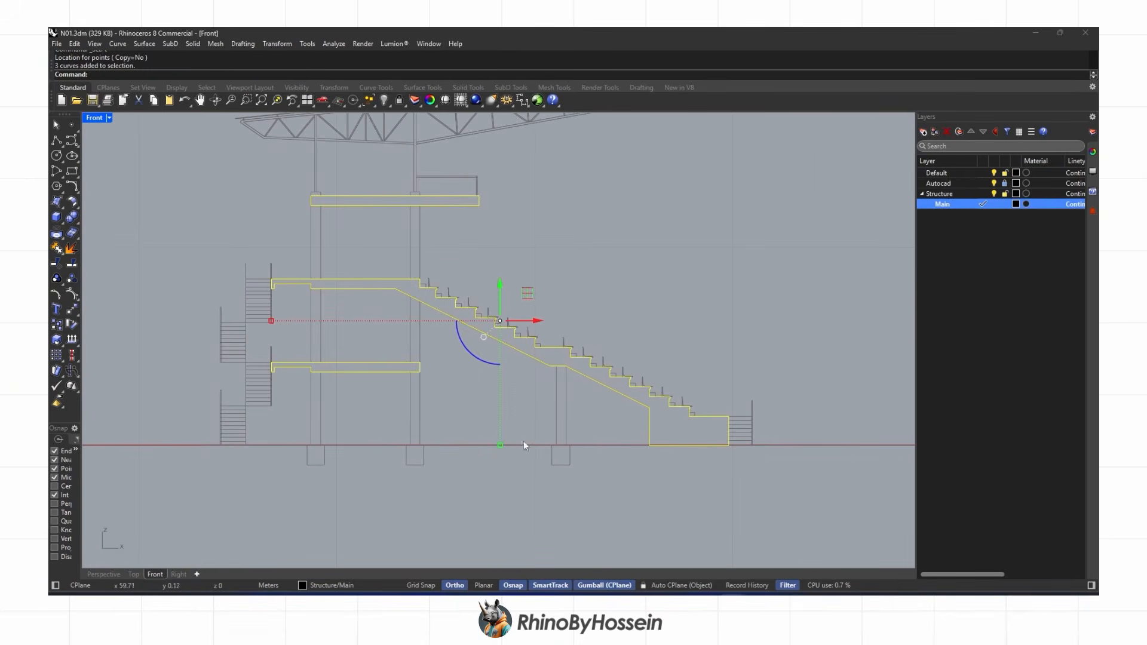
left_click(103, 572)
right_click_drag(383, 370, 415, 421)
scroll(415, 421, "down", 6)
right_click_drag(472, 393, 448, 402)
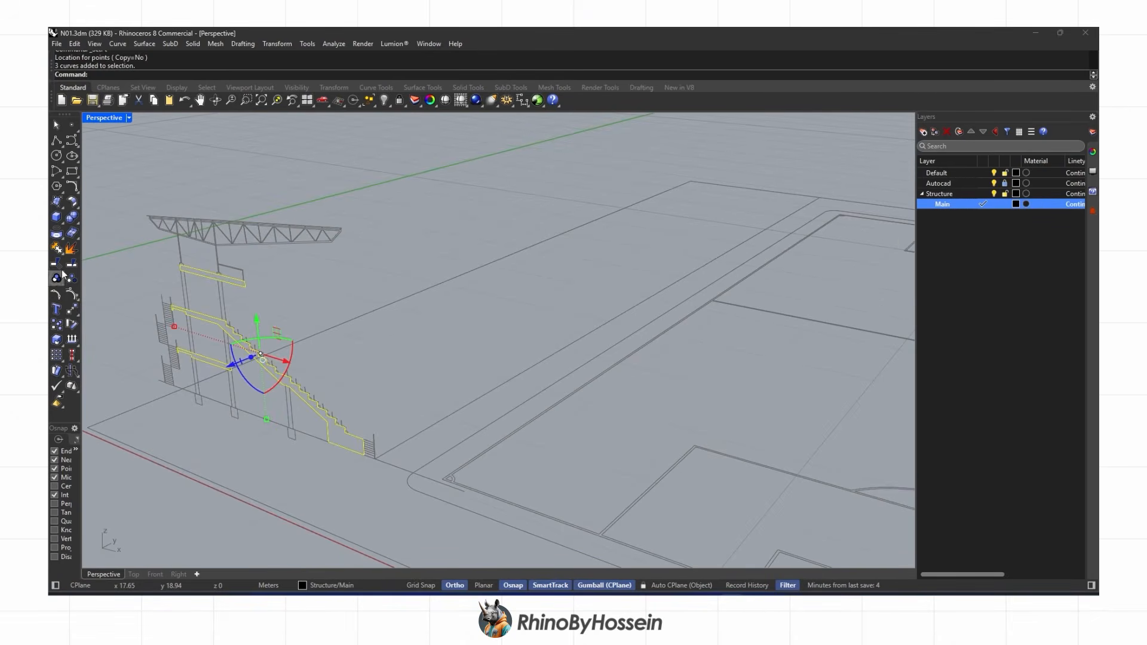
left_click(61, 222)
left_click(137, 256)
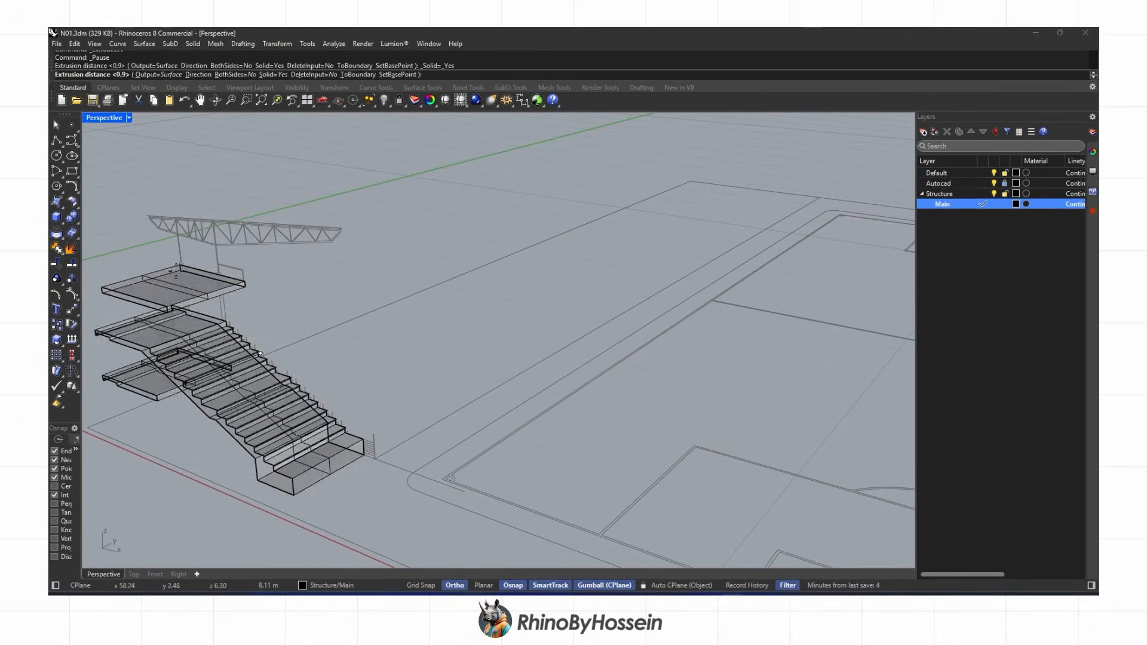
left_click(825, 208)
right_click_drag(542, 320, 371, 371)
key("Delete")
In the Front view, draw rectangles over the small intermediate step blocks on the lowest seating tiers
left_click(154, 574)
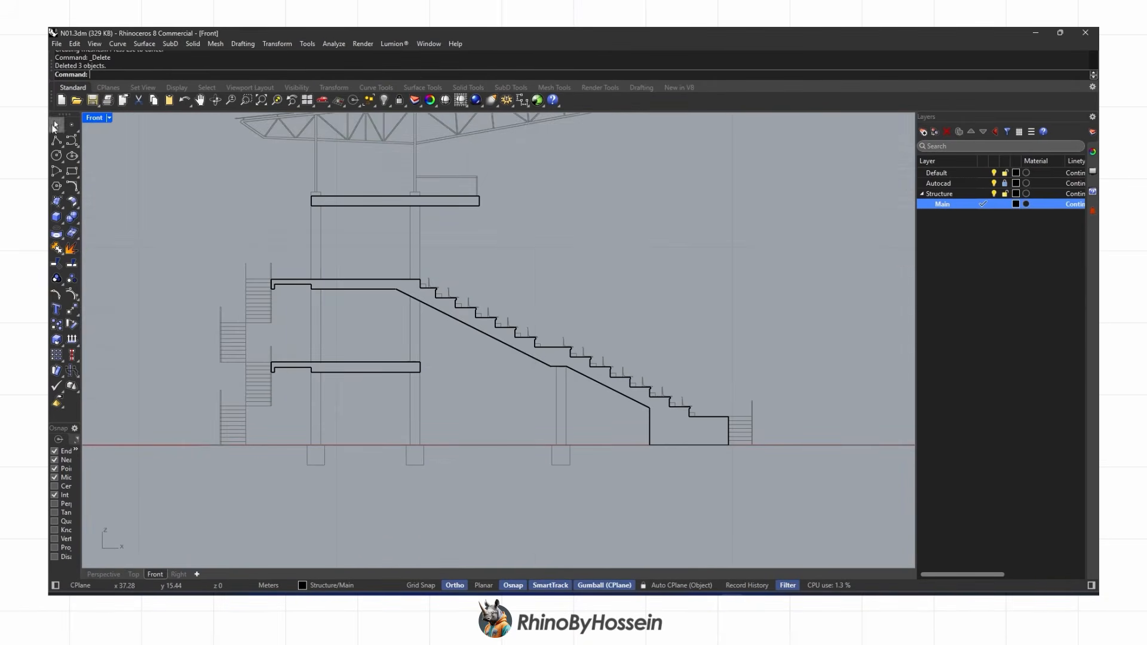
scroll(686, 409, "up", 12)
scroll(730, 436, "up", 6)
left_click(711, 433)
left_click(672, 407)
right_click(598, 371)
left_click(579, 367)
left_click(540, 341)
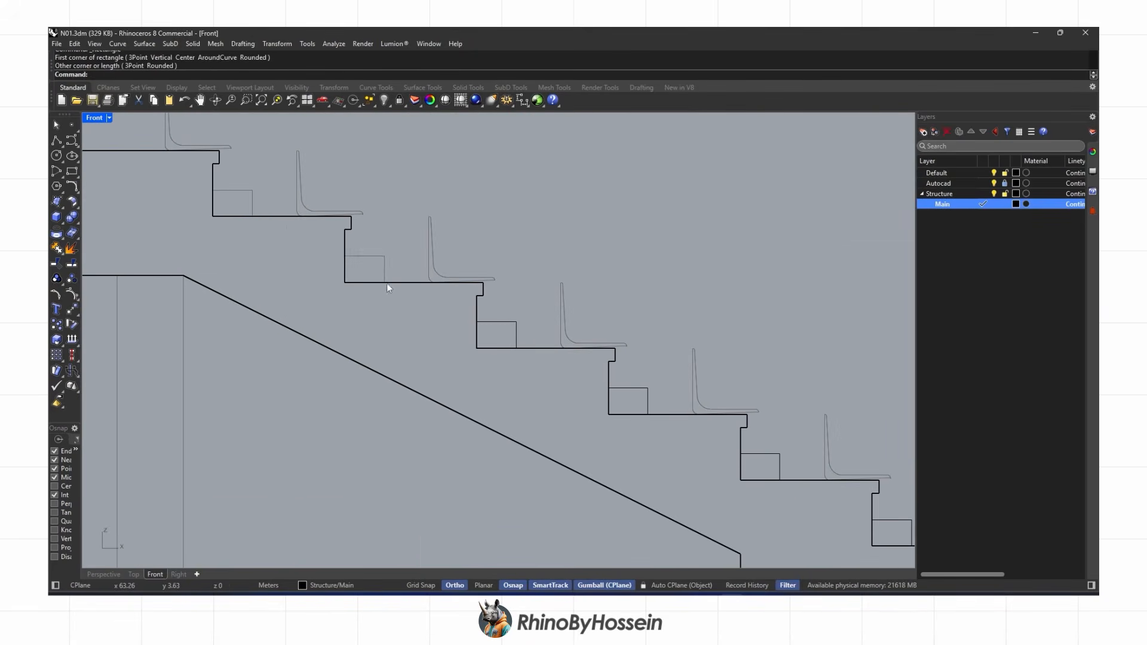
Draw matching rectangles over the intermediate step blocks on the middle seating tiers
right_click(386, 283)
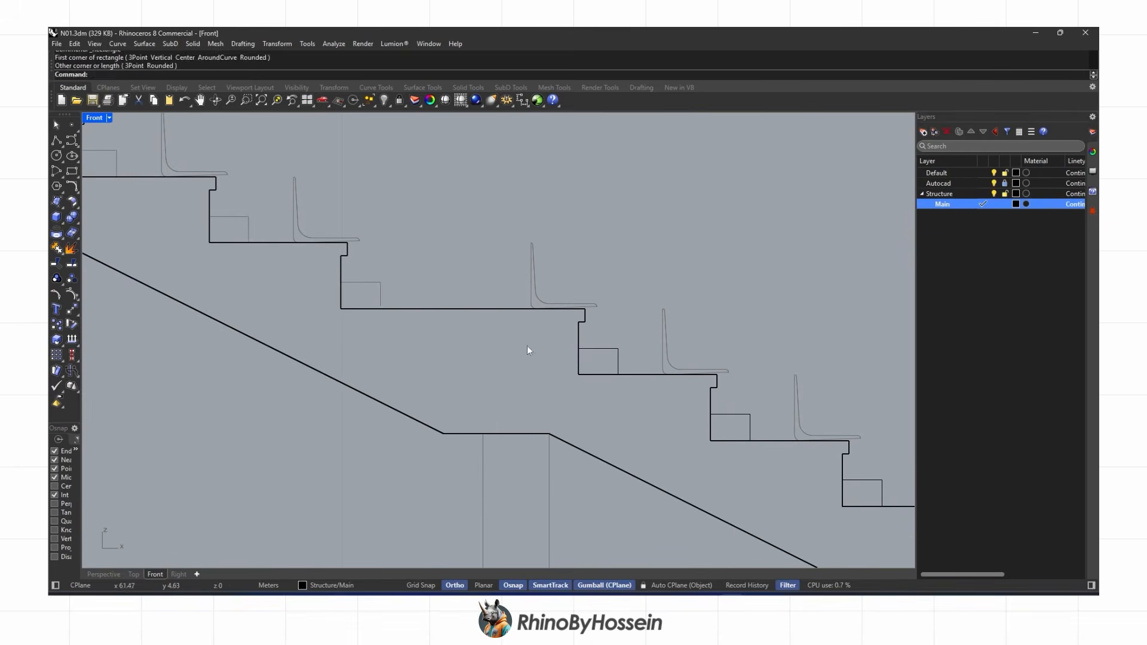
left_click(210, 218)
left_click(209, 217)
scroll(168, 202, "down", 2)
right_click(123, 183)
left_click(126, 182)
left_click(93, 160)
Draw rectangles over the remaining intermediate step blocks up to the top seating tier
right_click_drag(138, 185, 705, 411)
scroll(705, 411, "up", 4)
right_click(538, 326)
left_click(362, 243)
left_click(312, 211)
right_click(312, 212)
right_click_drag(198, 162, 456, 347)
left_click(455, 348)
right_click(407, 316)
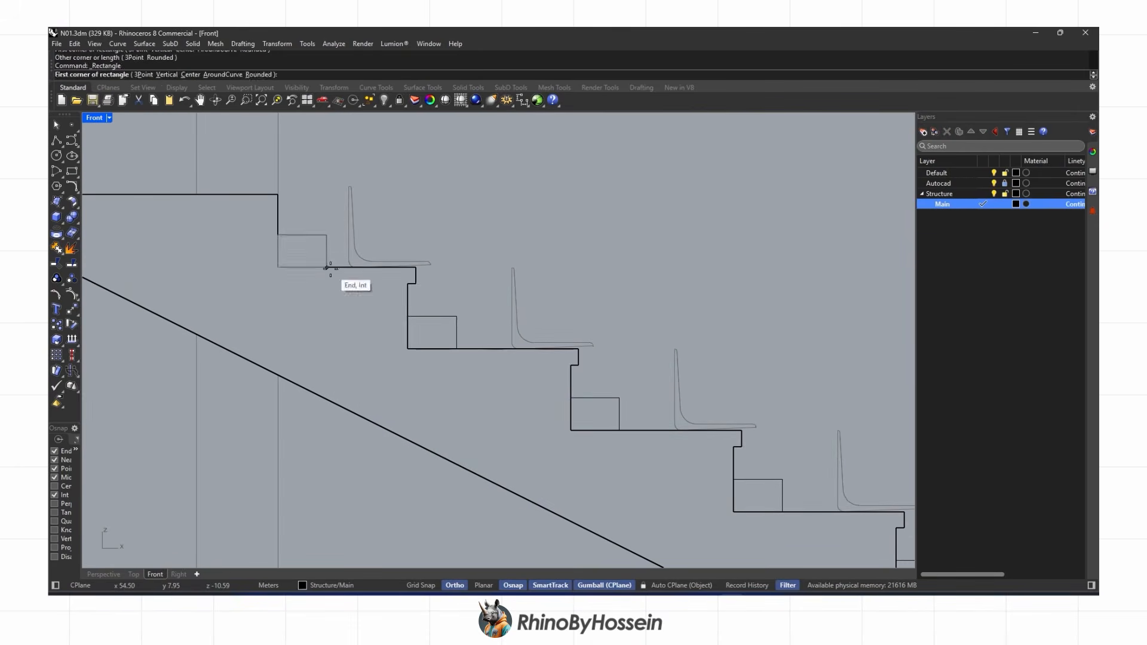
left_click(328, 267)
Extrude the fourteen step rectangles 2 m as solids in the Perspective view and delete the source curves
scroll(279, 245, "down", 18)
left_click_drag(796, 460, 794, 460)
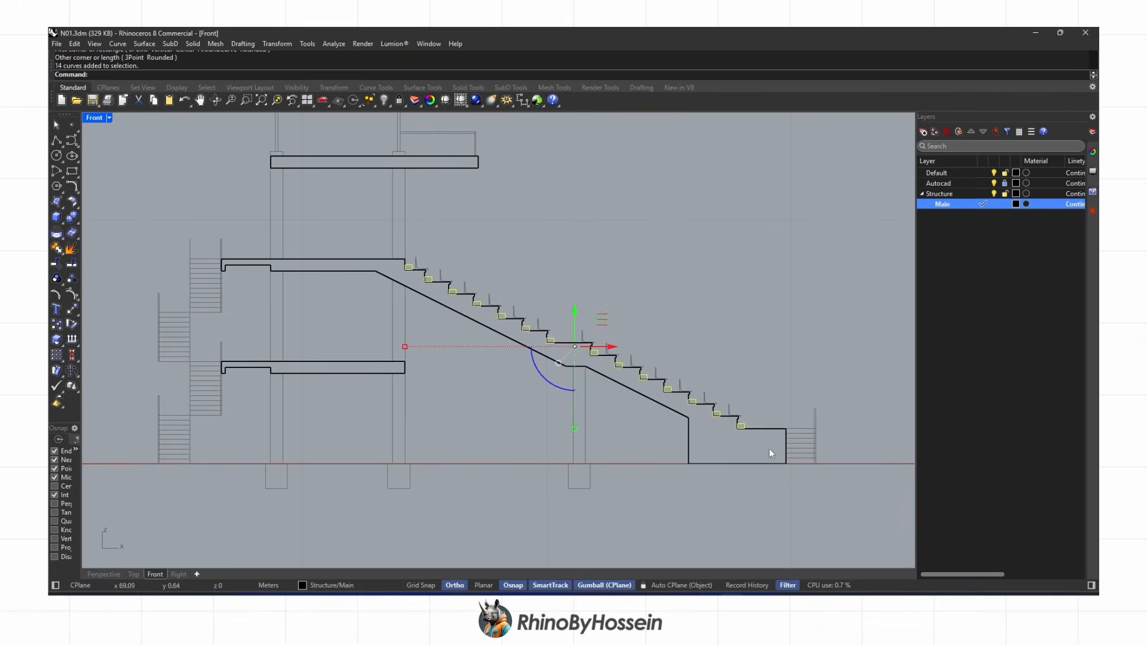
left_click(104, 575)
right_click_drag(382, 394, 360, 379)
scroll(250, 368, "up", 9)
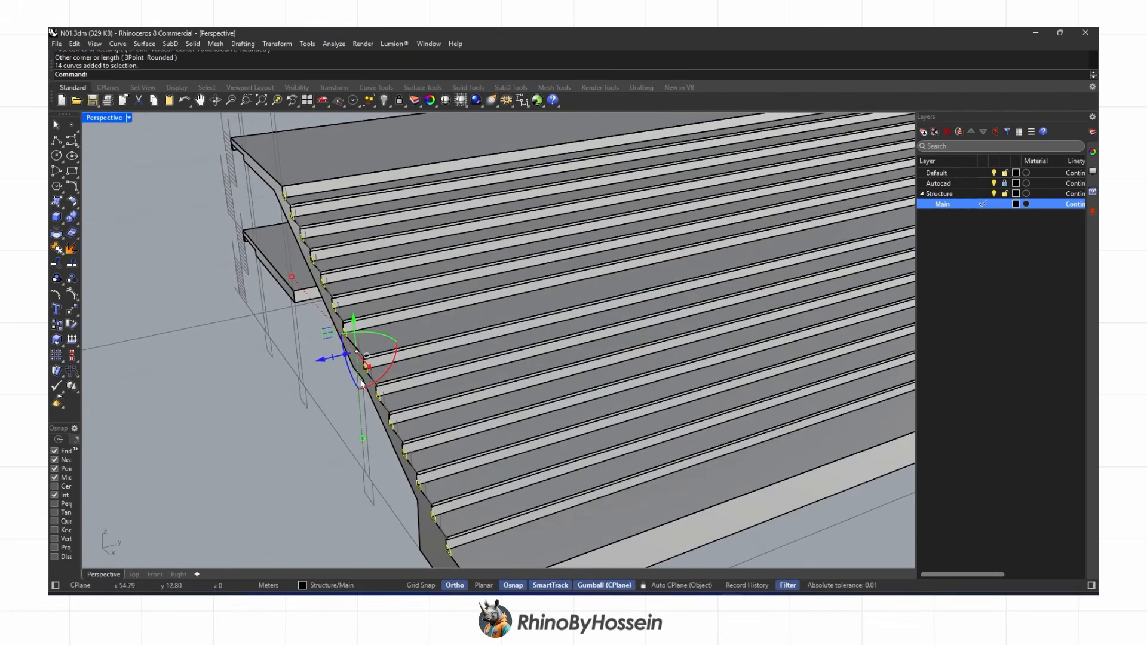
left_click(60, 230)
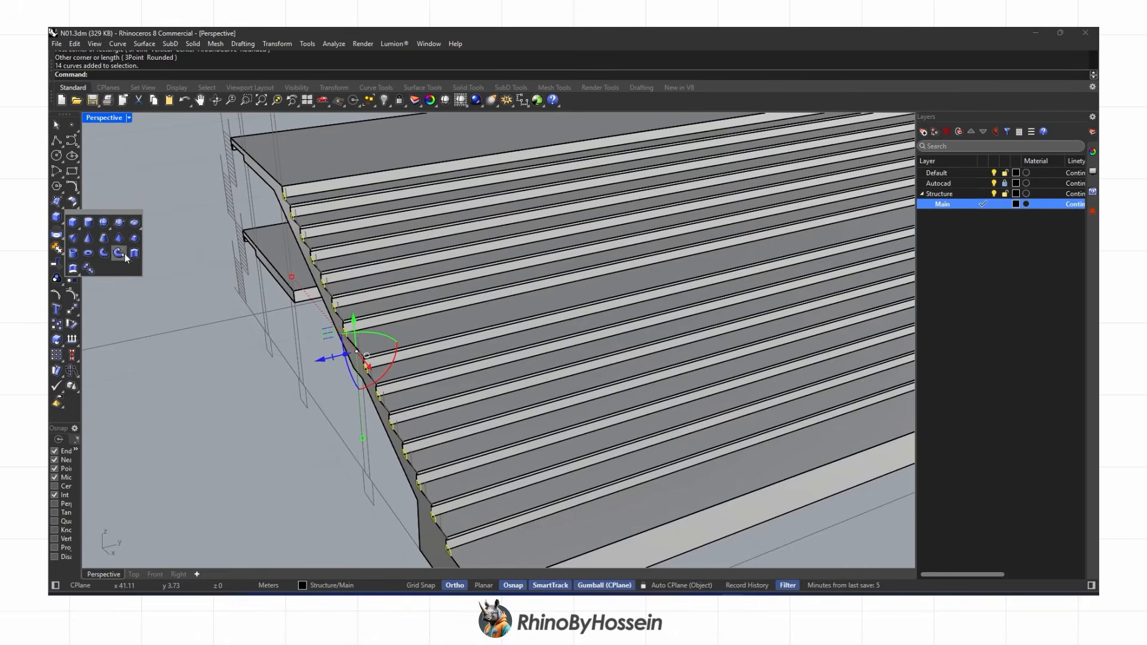
left_click(123, 254)
type("2")
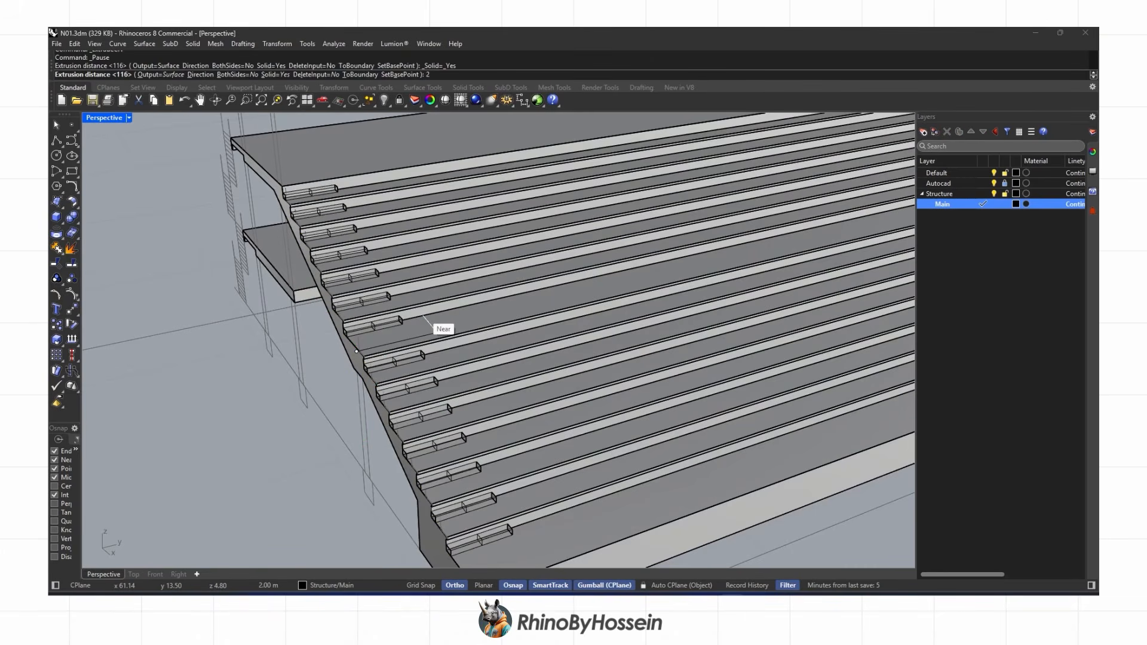
key("Return")
key("Delete")
Select the set of fourteen step blocks at the end of the seating tiers
scroll(267, 515, "down", 3)
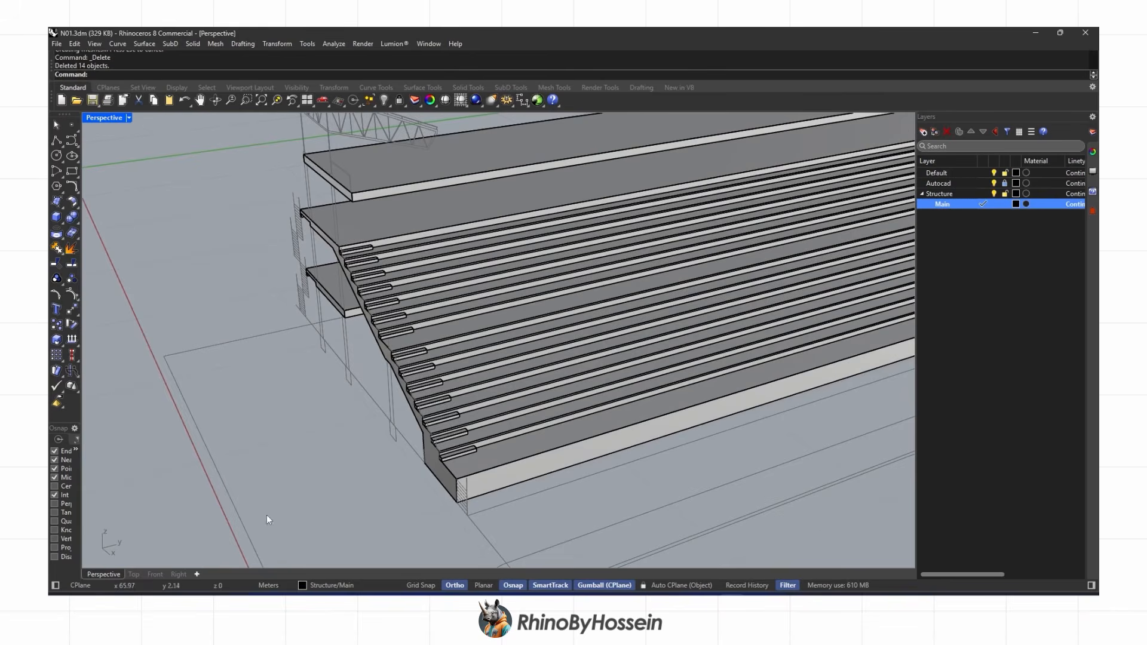
left_click_drag(495, 259, 497, 258)
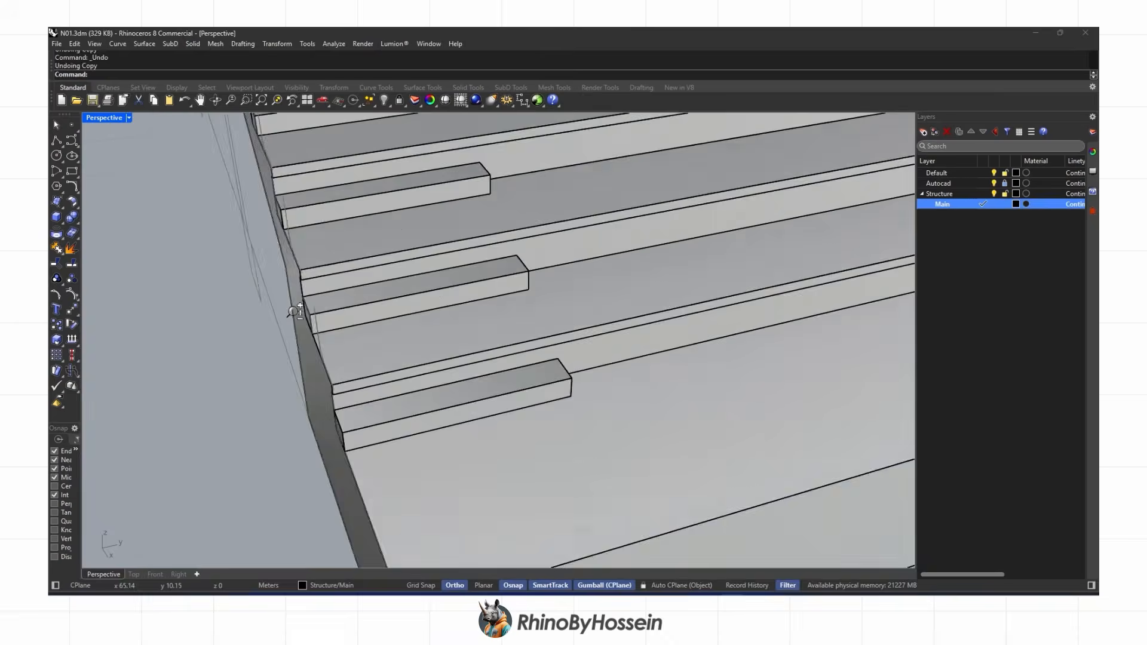
scroll(292, 312, "down", 5)
left_click(319, 390)
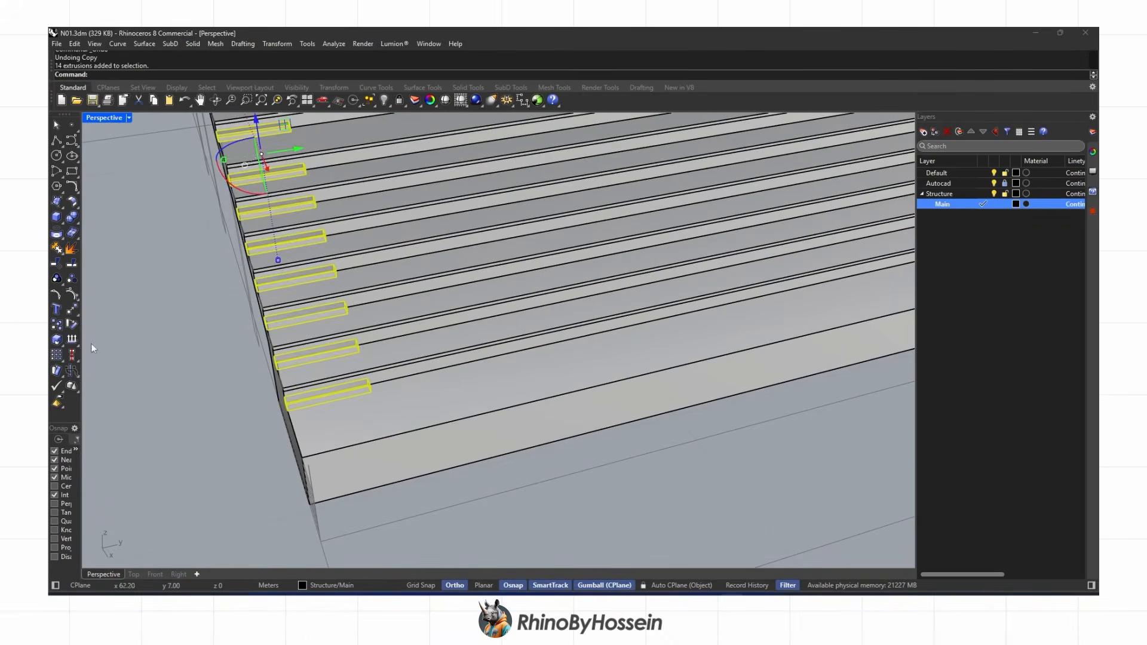
left_click(57, 324)
left_click(395, 378)
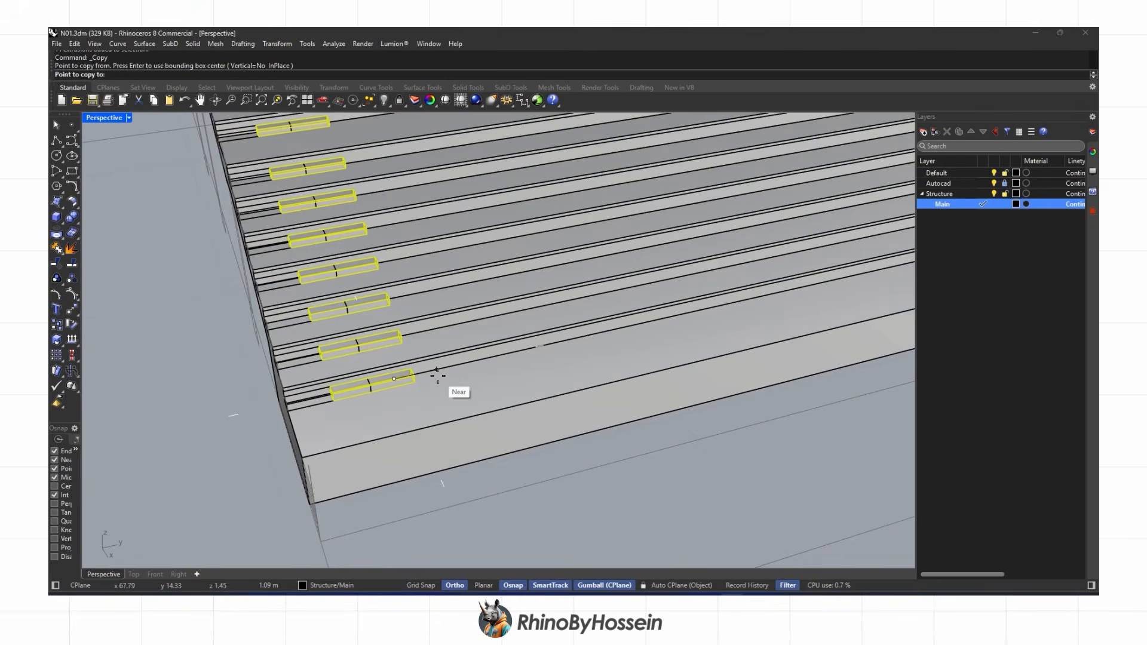
type("20")
key("Return")
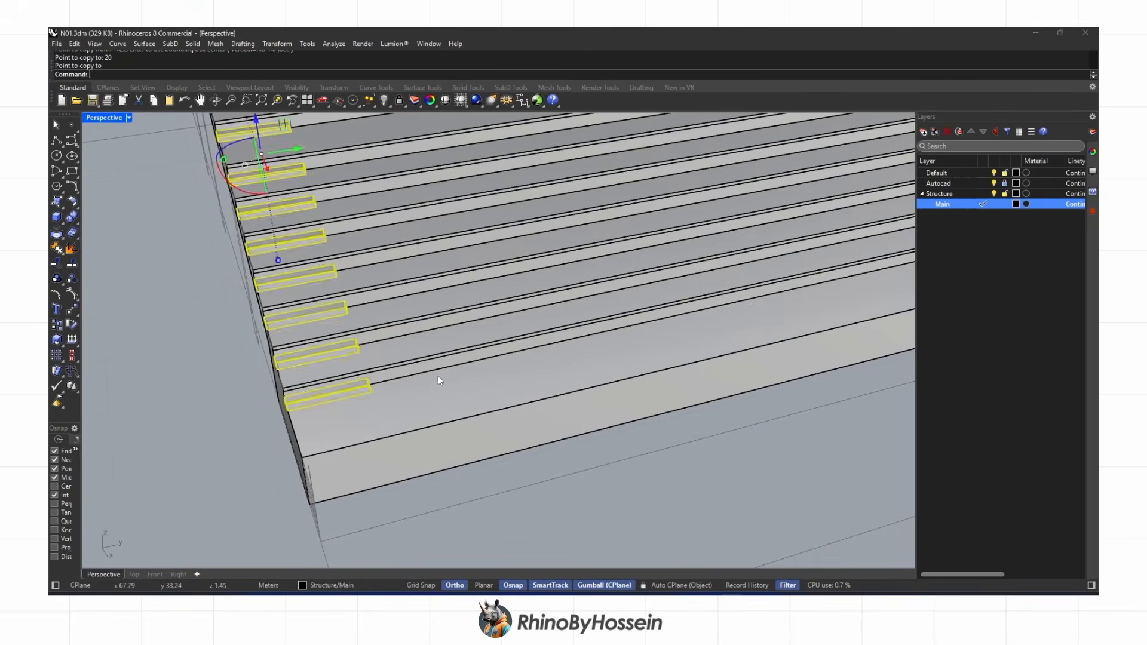
Copy the selected set of fourteen step blocks 20 m along the seating tiers
scroll(438, 376, "down", 5)
key("Return")
key("Return")
scroll(441, 372, "up", 3)
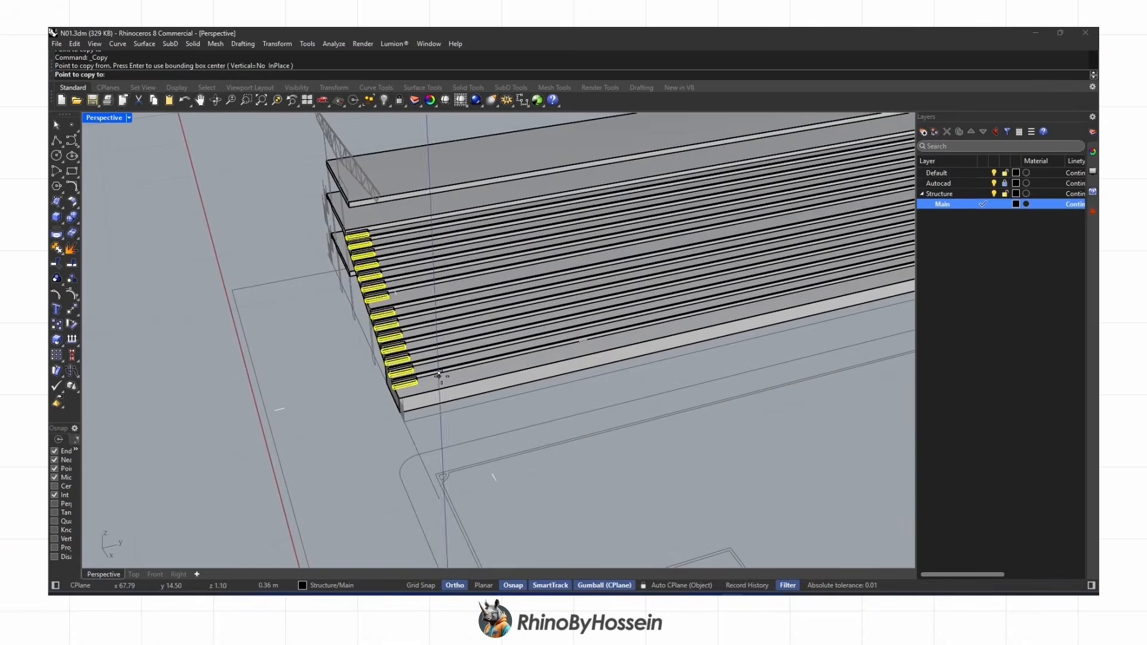
left_click(460, 371)
type("20")
key("Return")
left_click(462, 367)
key("Return")
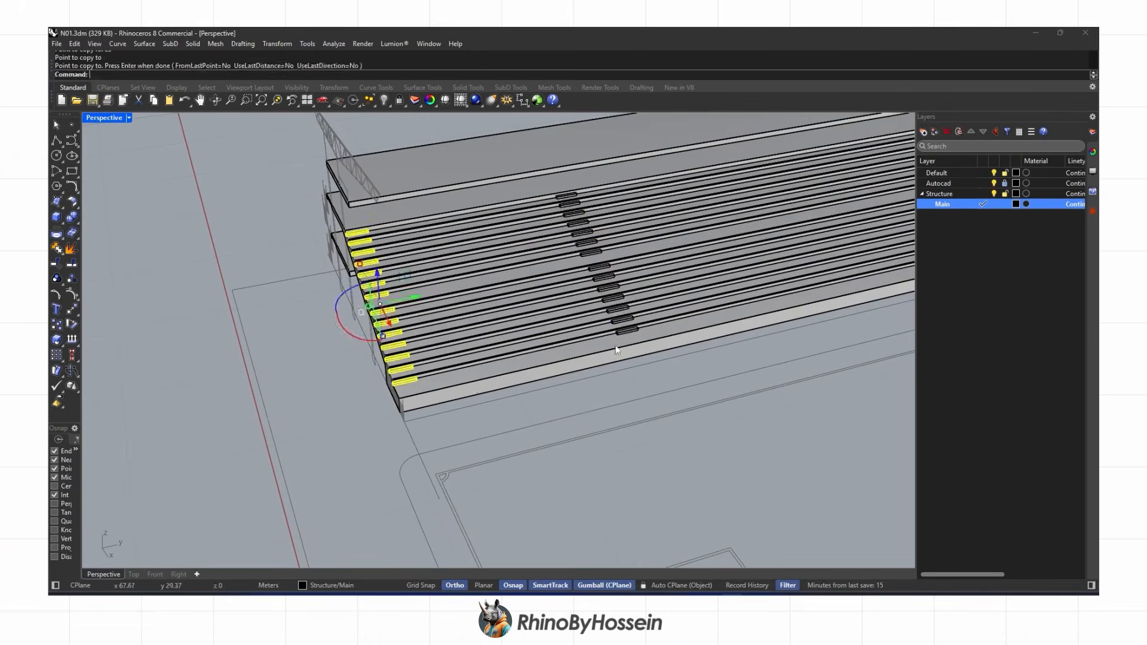
Copy the second set of steps farther along the tiers, using the spacing between the first two sets
scroll(630, 340, "up", 3)
left_click(625, 330)
left_click(56, 324)
left_click(331, 396)
left_click(749, 323)
scroll(735, 323, "down", 6)
right_click_drag(711, 322, 269, 425, "shift")
key("Return")
Mirror the three sets of aisle steps across the grandstand's midline, keeping the originals
left_click(154, 455)
left_click(204, 491)
scroll(492, 374, "up", 6)
left_click(492, 374, "shift")
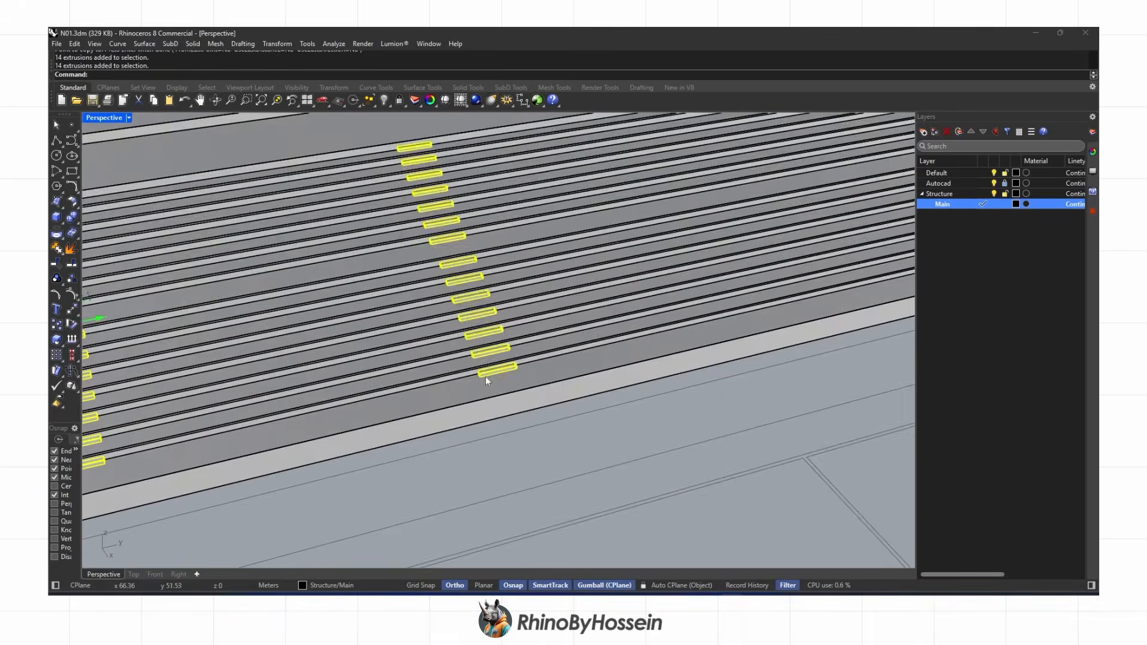
scroll(493, 374, "down", 8)
right_click_drag(493, 374, 454, 377)
type("Mirror")
key("Return")
scroll(507, 375, "up", 2)
left_click(554, 373)
left_click(538, 389)
scroll(425, 371, "up", 5)
key("Escape")
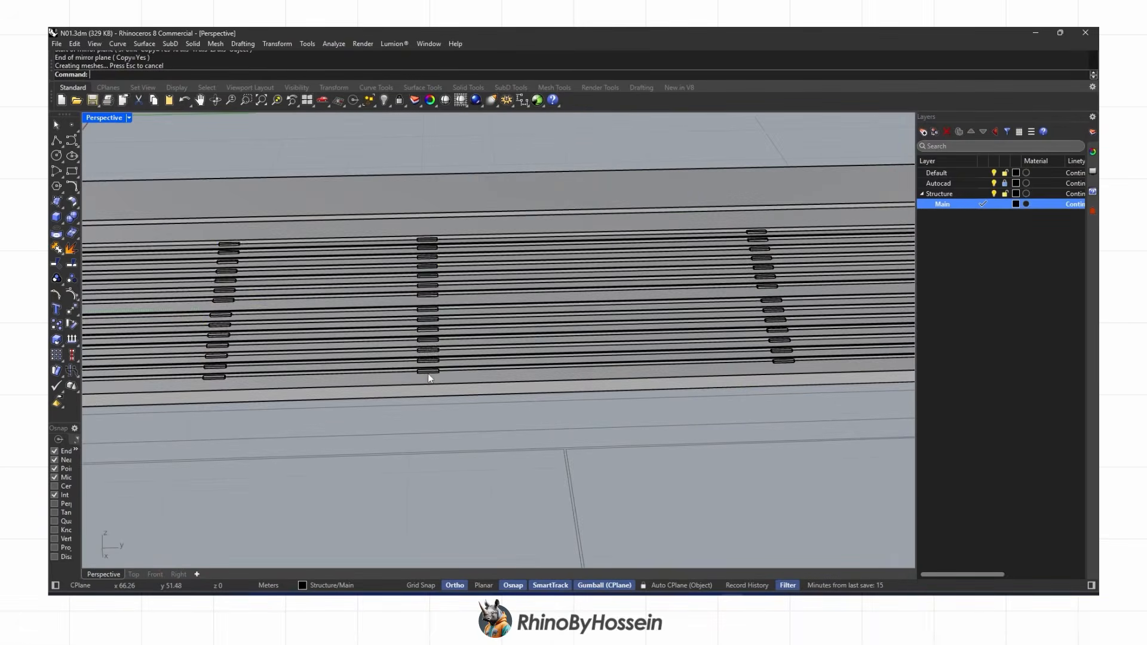
Copy one set of aisle steps to the middle of the grandstand, between the original and mirrored sets
scroll(428, 374, "down", 7)
scroll(425, 362, "up", 7)
scroll(425, 360, "down", 9)
right_click_drag(424, 359, 399, 394)
scroll(464, 366, "up", 9)
left_click(469, 371)
left_click(505, 409)
scroll(502, 382, "up", 5)
left_click(56, 324)
left_click(394, 375)
scroll(394, 375, "down", 5)
left_click(580, 371)
right_click(579, 361)
scroll(578, 361, "down", 8)
right_click_drag(519, 364, 574, 328)
key("Escape")
Select all the grandstand slabs, seating tiers and step blocks and combine them with Boolean Union
left_click_drag(745, 178, 335, 389)
scroll(481, 326, "up", 3)
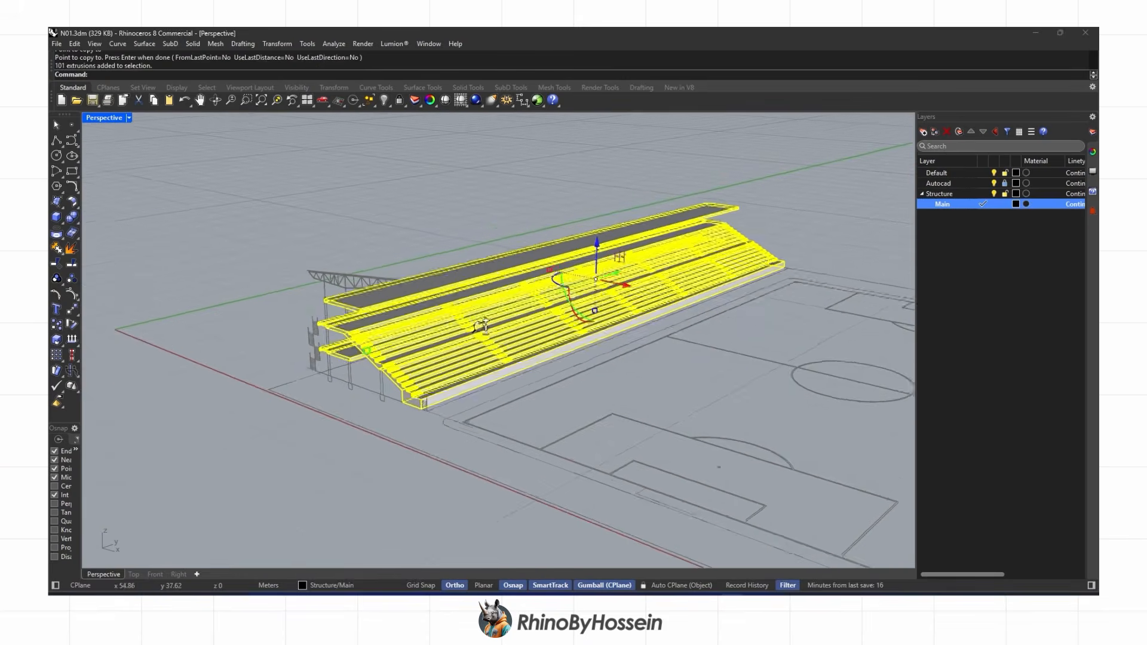
right_click_drag(481, 326, 406, 322)
left_click(72, 218)
right_click_drag(353, 266, 339, 269)
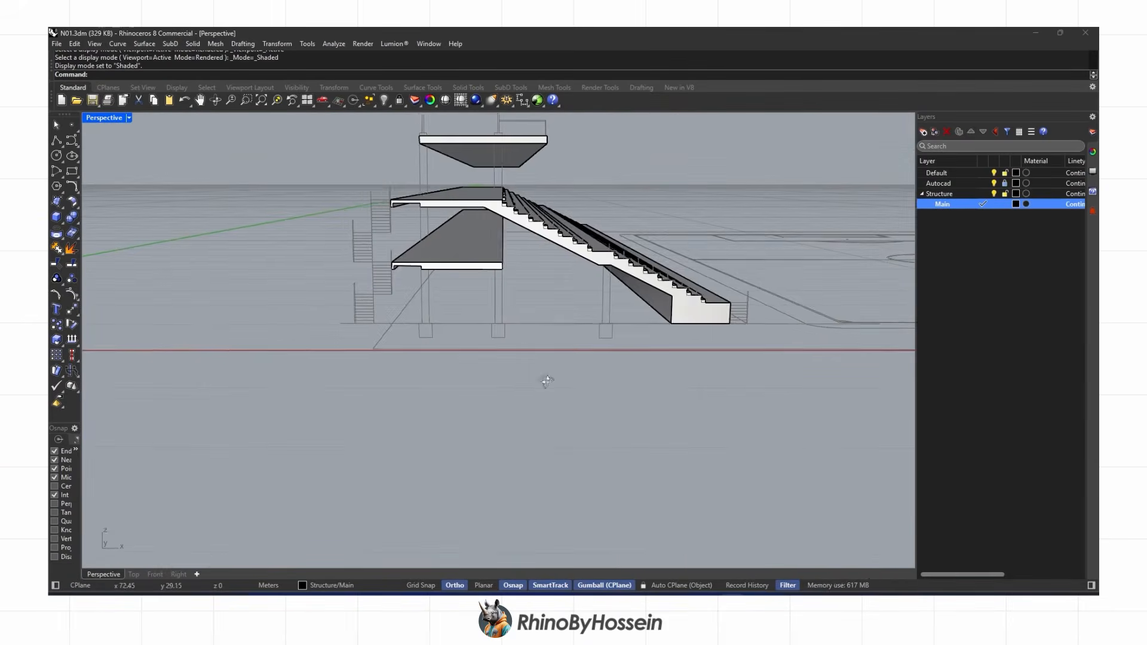
right_click_drag(546, 379, 537, 379)
Switch to the Front view and save the model
left_click(155, 574)
scroll(527, 423, "down", 3)
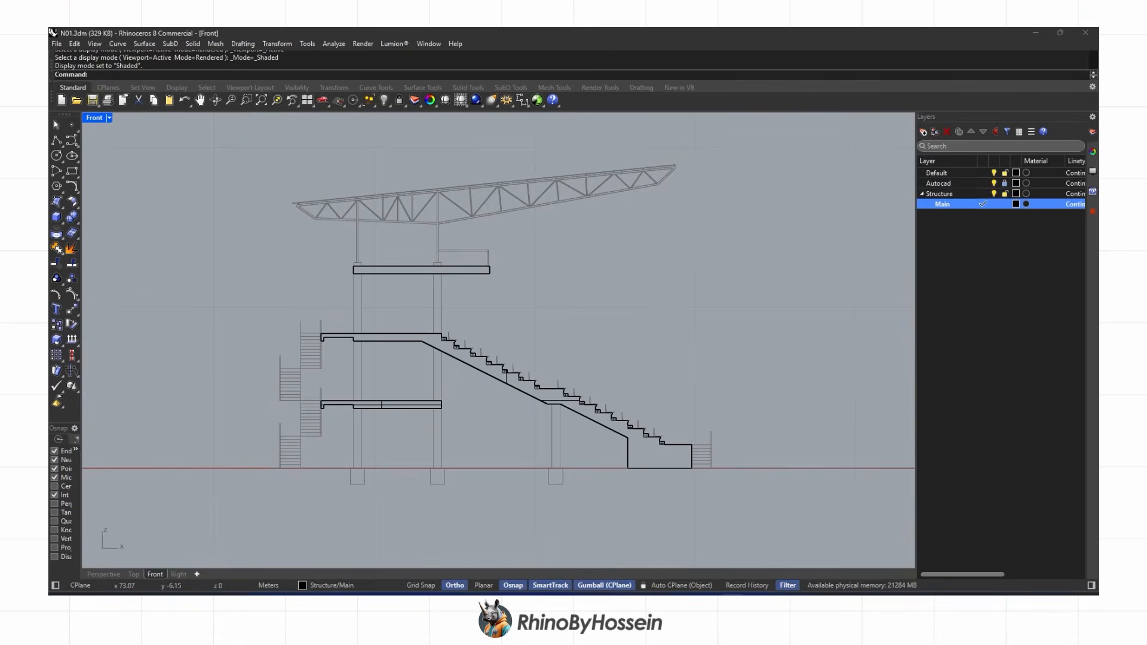
key("ctrl+s")
Create a sublayer named Cull under Structure and make it the current layer
left_click(924, 132)
type("Cull")
key("Return")
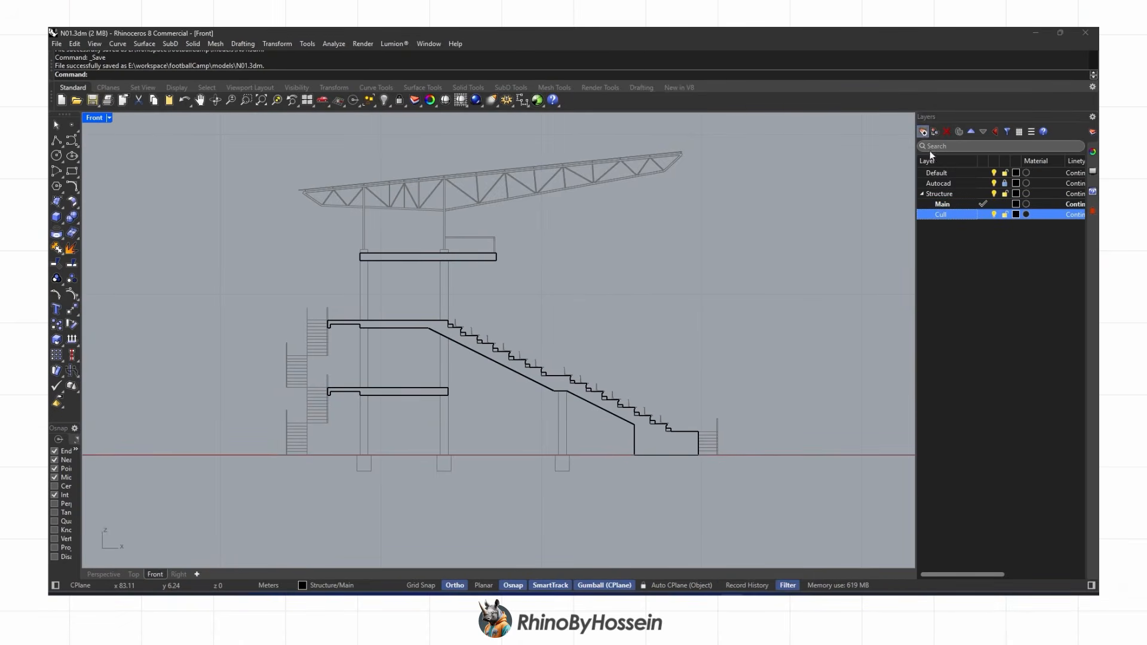
left_click(982, 215)
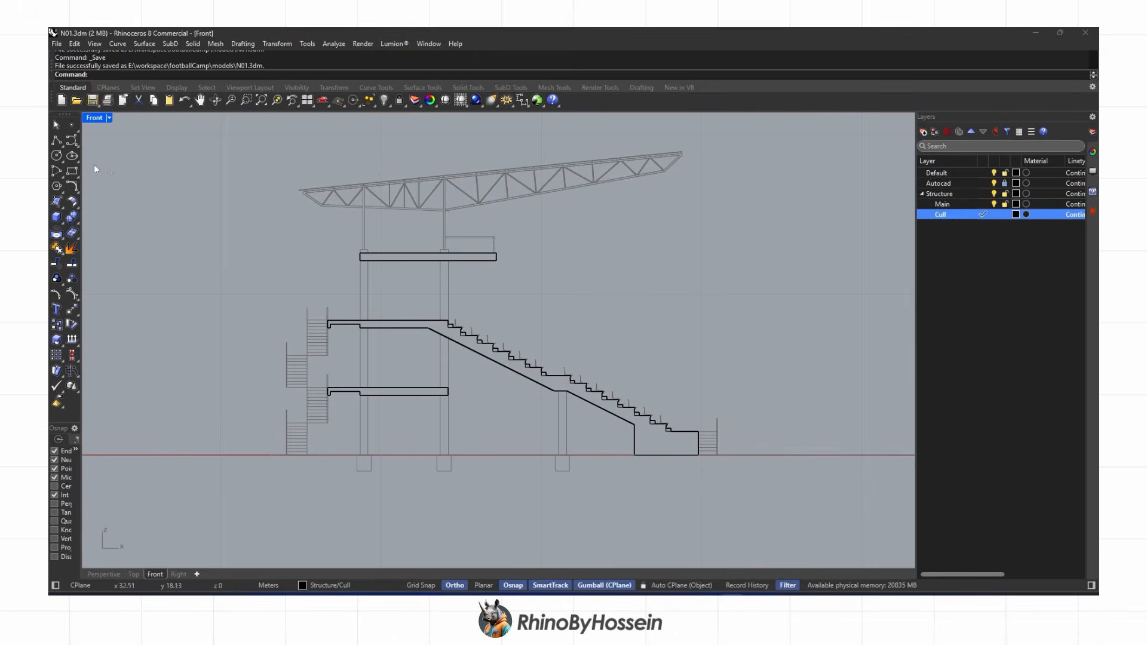
Draw a rectangle over the short column under the sloping seating tiers, from the ground to the slab's underside
left_click(72, 171)
scroll(554, 439, "up", 3)
left_click(576, 461)
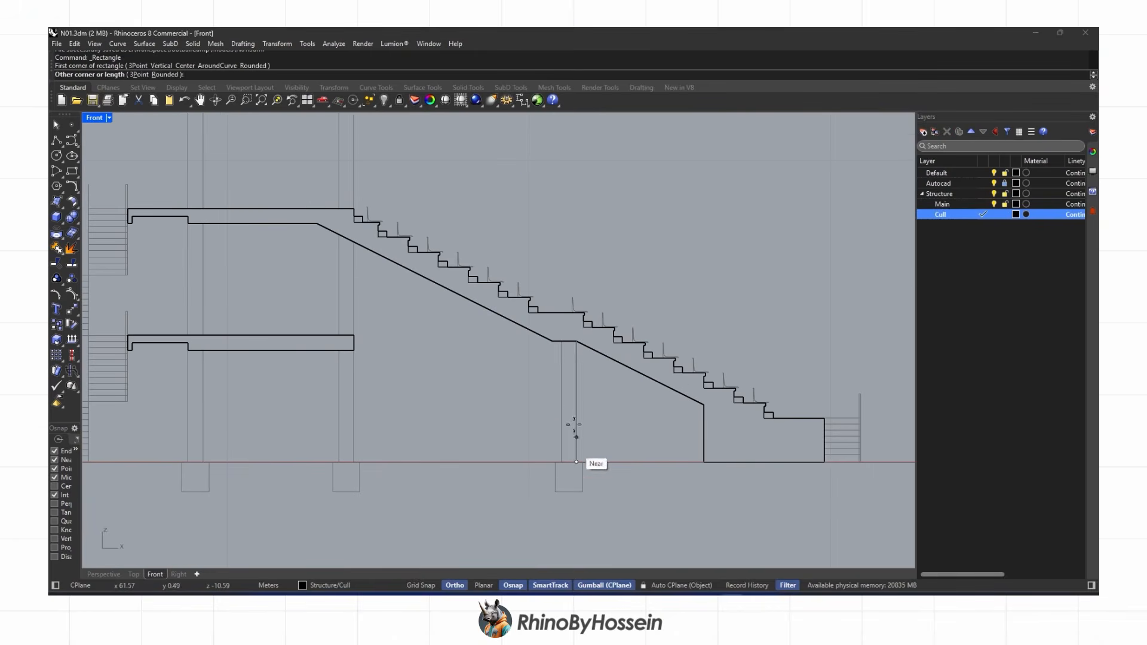
left_click(564, 345)
Draw rectangles over the two tall columns, from the ground line up to the top slab
right_click(375, 472)
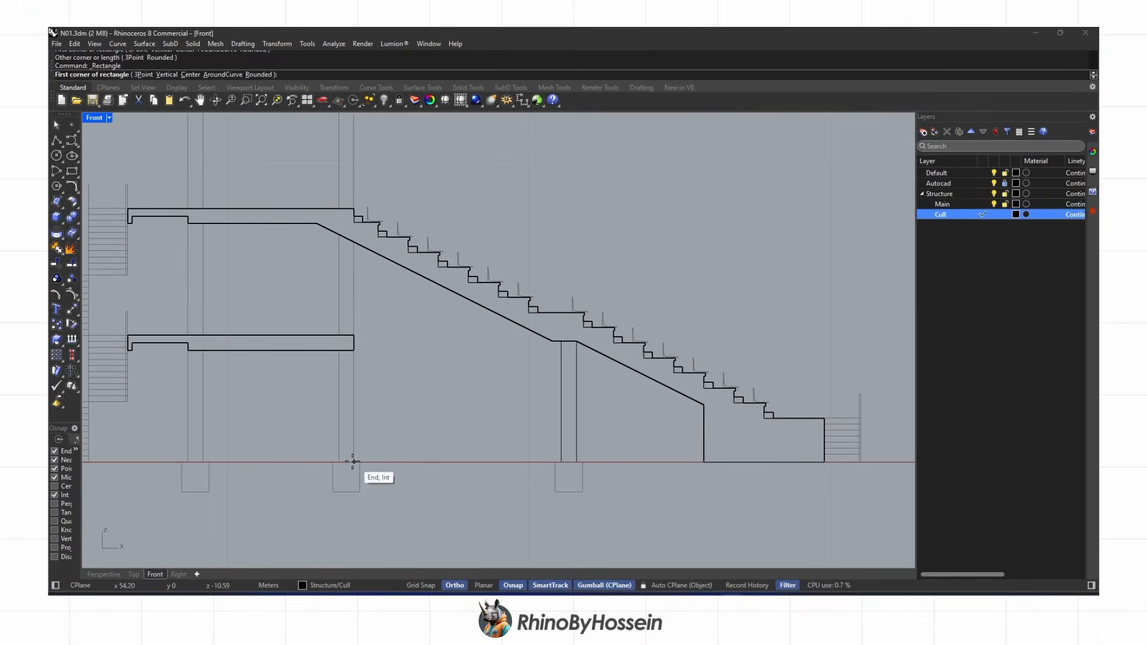
left_click(354, 462)
scroll(352, 461, "down", 6)
scroll(342, 260, "up", 6)
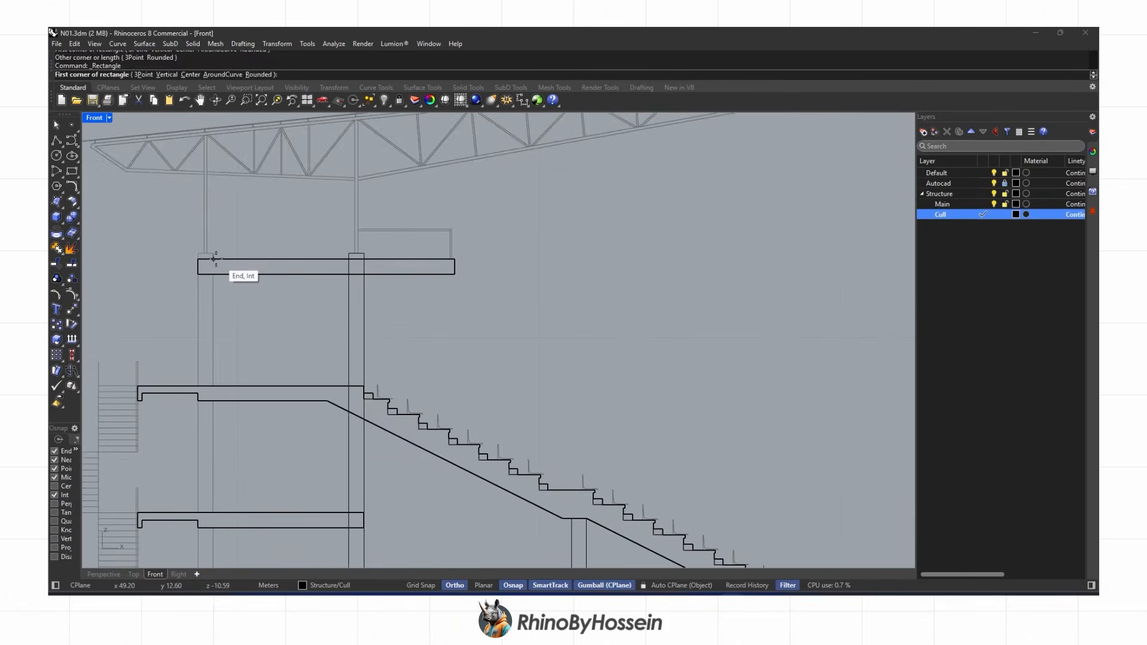
scroll(221, 263, "down", 4)
scroll(242, 487, "up", 4)
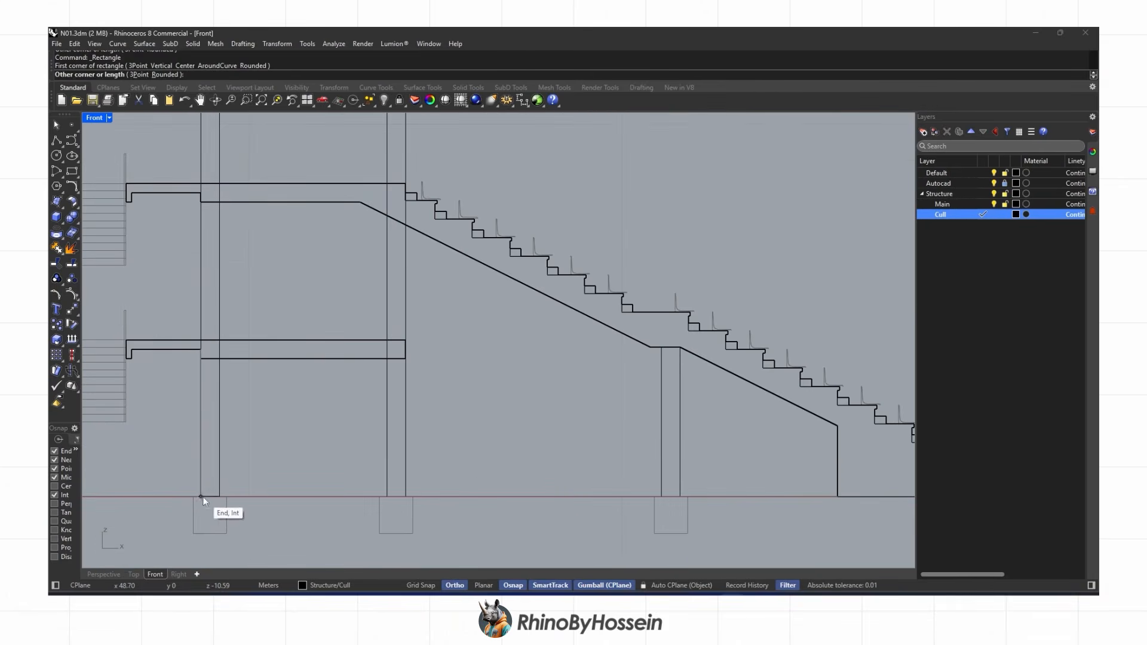
left_click(202, 496)
Select the three column rectangles and move them 0.2 m inward along the grandstand in the Perspective view
left_click_drag(216, 478, 217, 478)
left_click(103, 574)
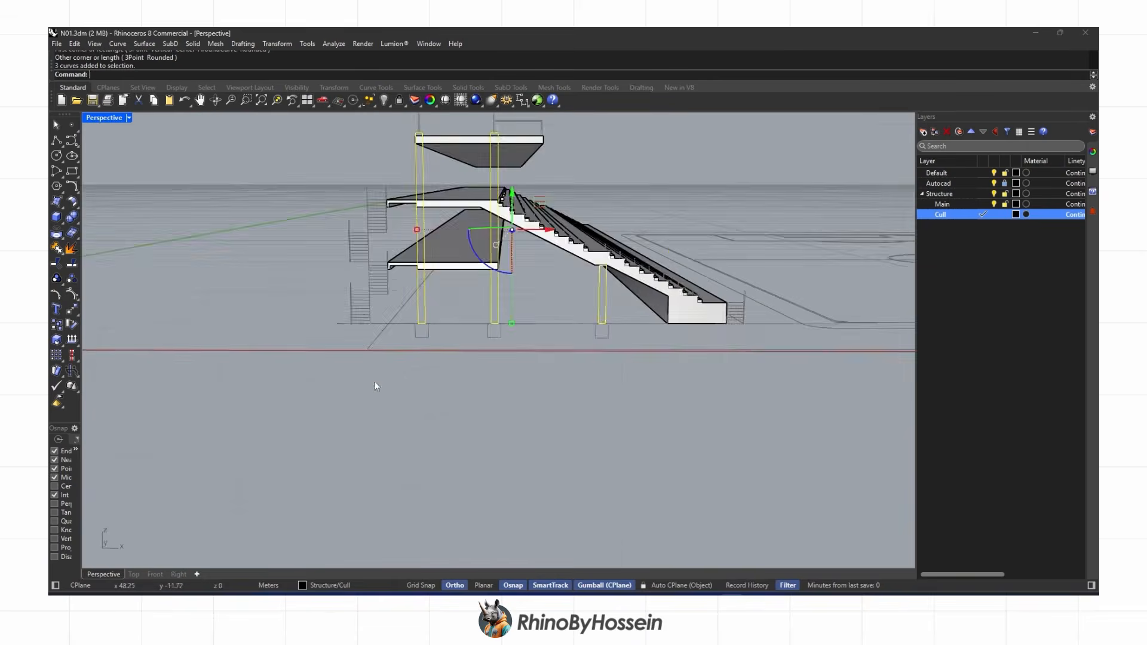
scroll(353, 411, "up", 6)
left_click(247, 100)
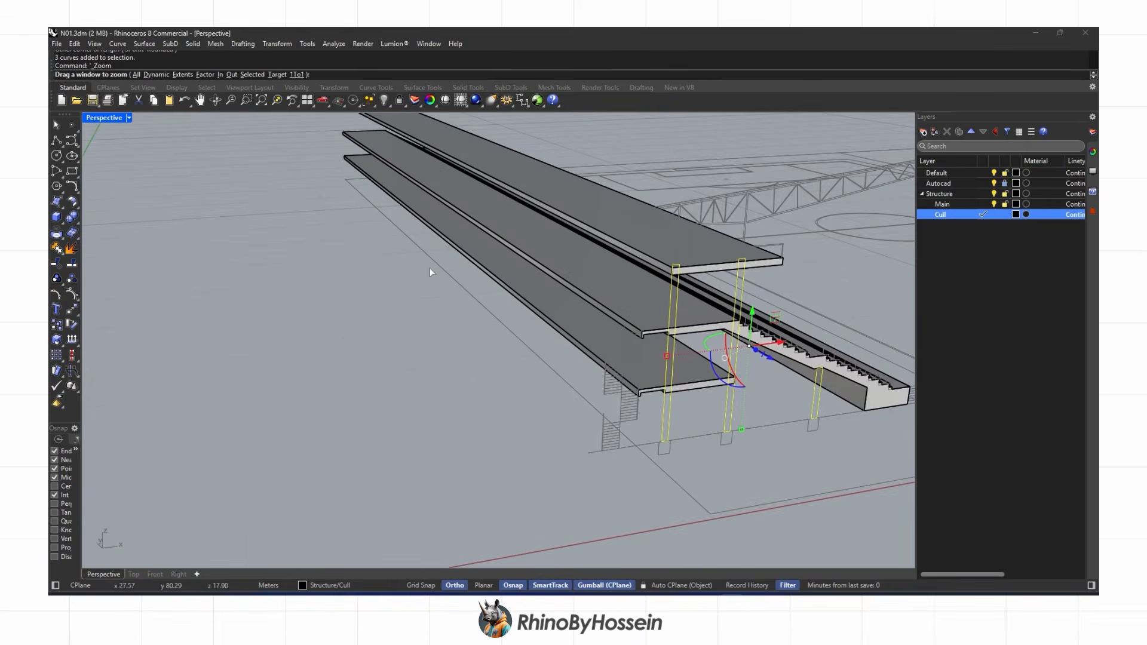
left_click_drag(797, 310, 682, 384)
right_click_drag(683, 385, 651, 375)
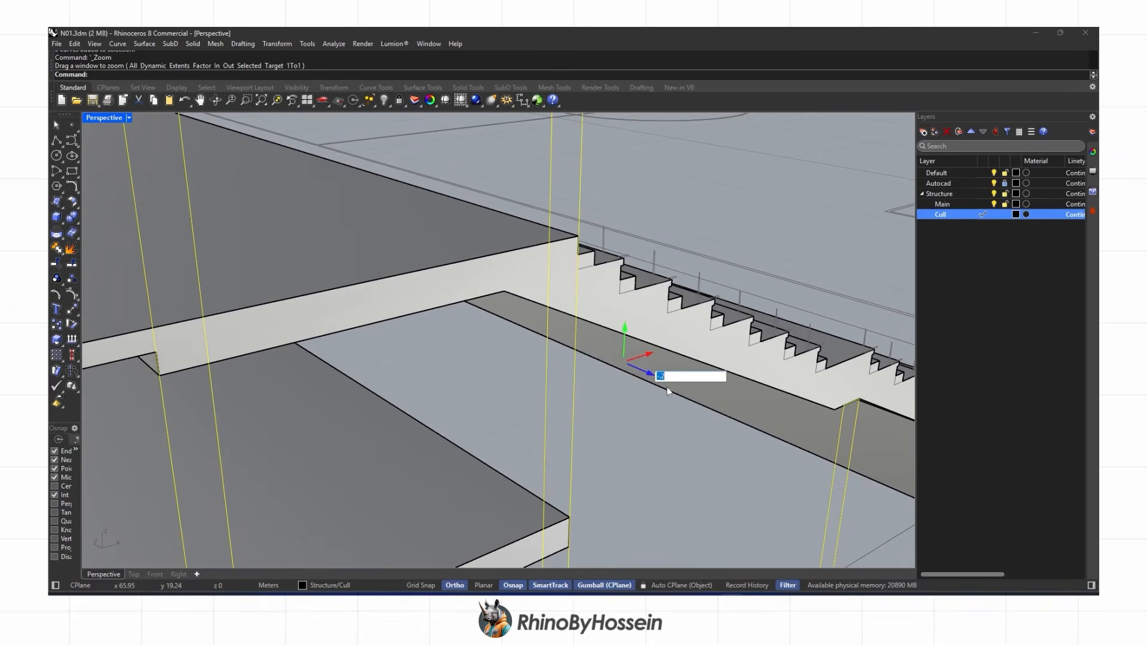
key("Return")
Extrude the three column rectangles 0.5 m as solids into the grandstand and delete the source curves
scroll(666, 386, "down", 4)
right_click_drag(667, 386, 606, 378, "shift")
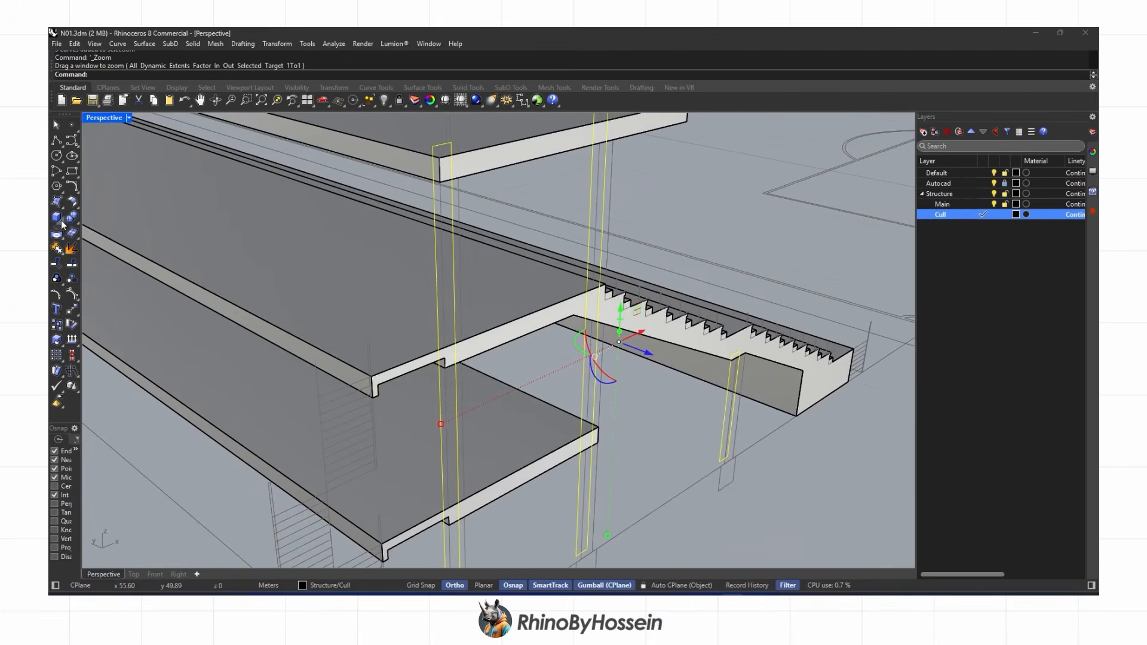
left_click(110, 257)
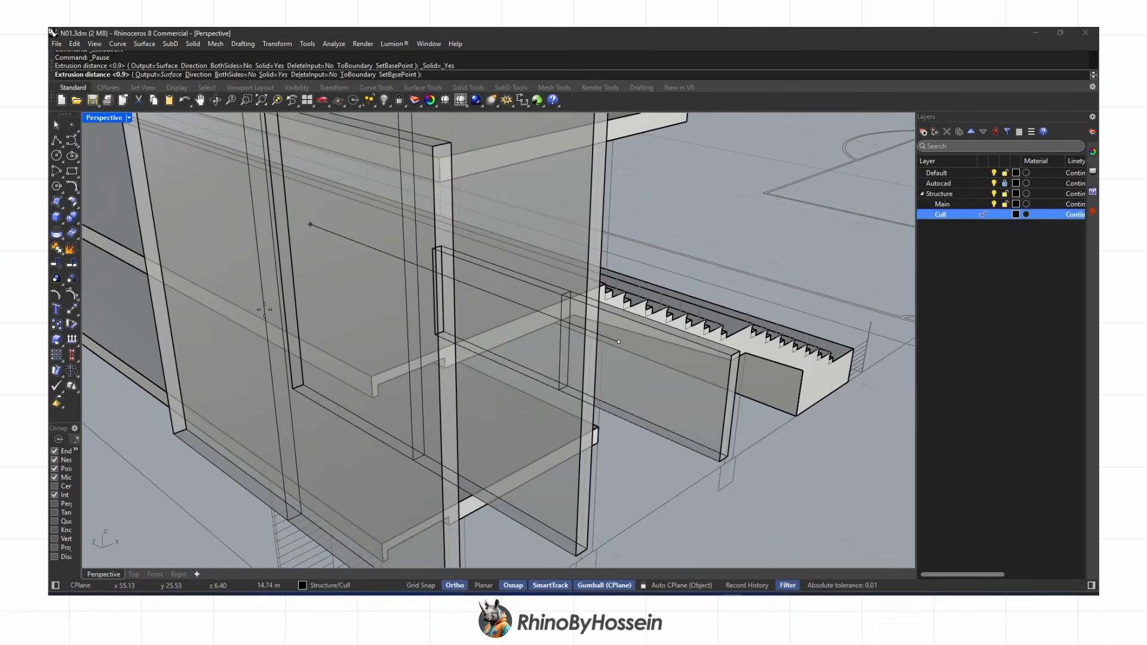
type(".5")
key("Return")
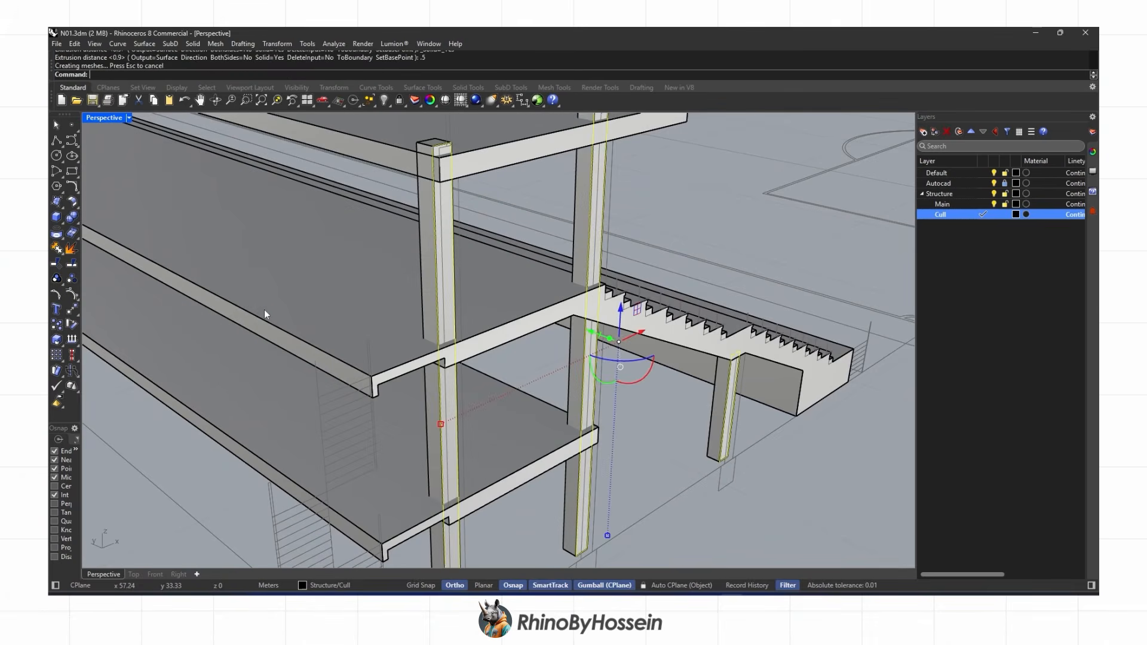
key("Delete")
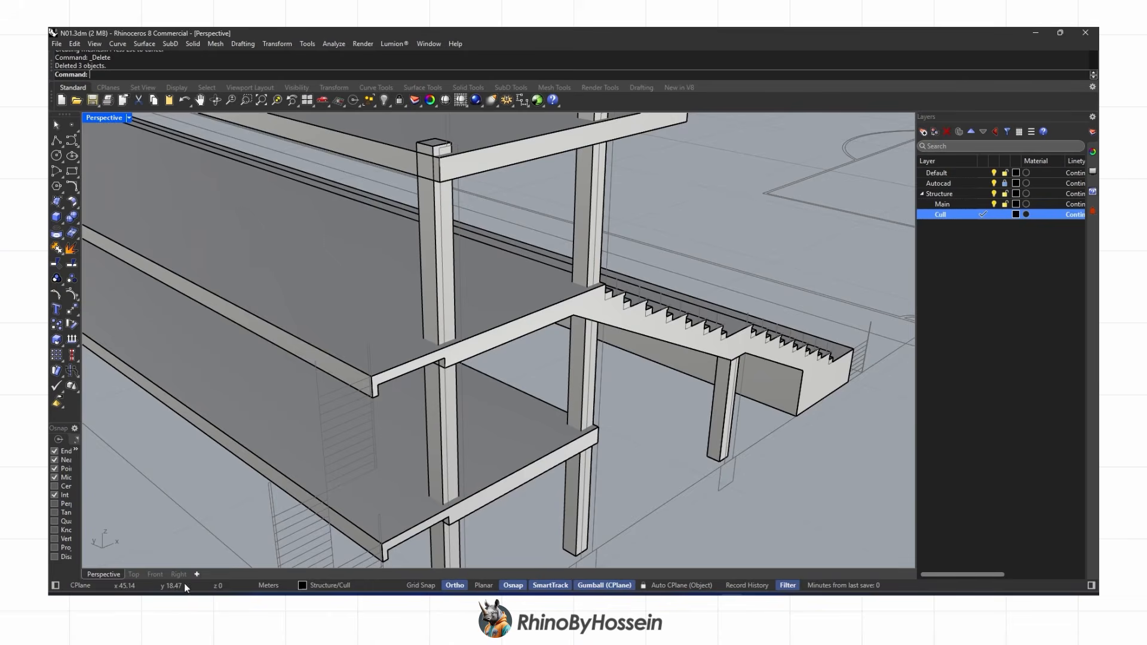
In the Front view, draw rectangles over the three column footings below the ground line
left_click(154, 574)
scroll(407, 424, "down", 5)
left_click(71, 172)
scroll(322, 459, "up", 4)
left_click(308, 460)
right_click(364, 481)
left_click(431, 490)
left_click(458, 460)
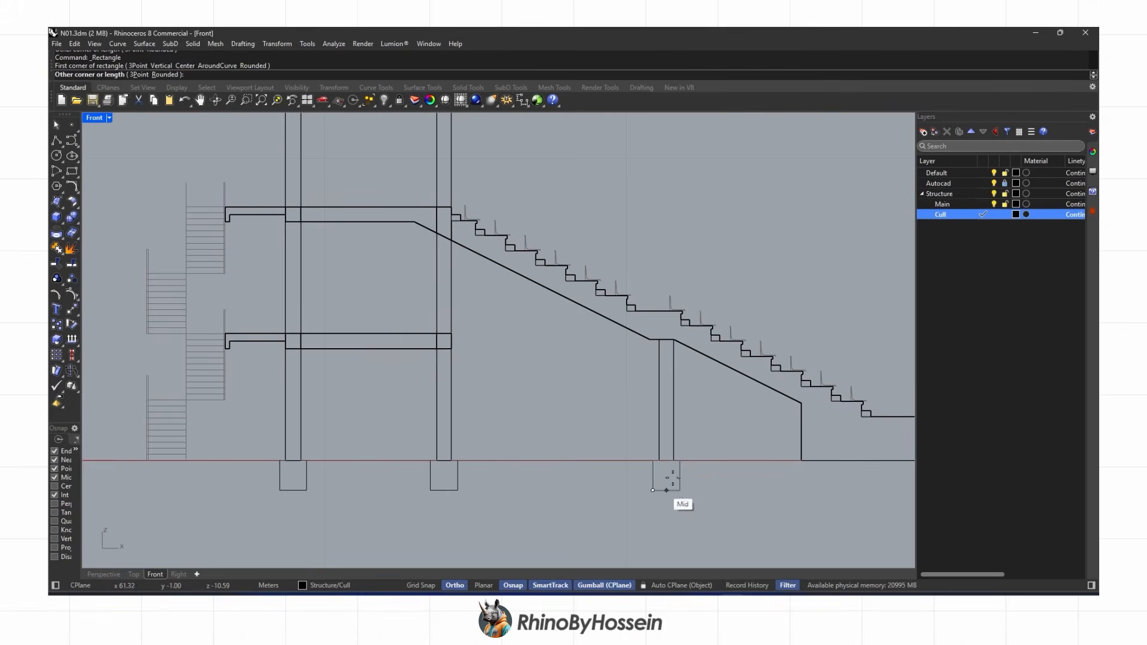
Extrude the three footing rectangles as solids around the column bases and delete the source curves
left_click_drag(195, 511, 191, 512)
left_click(115, 574)
right_click_drag(513, 486, 568, 387, "shift")
left_click(62, 223)
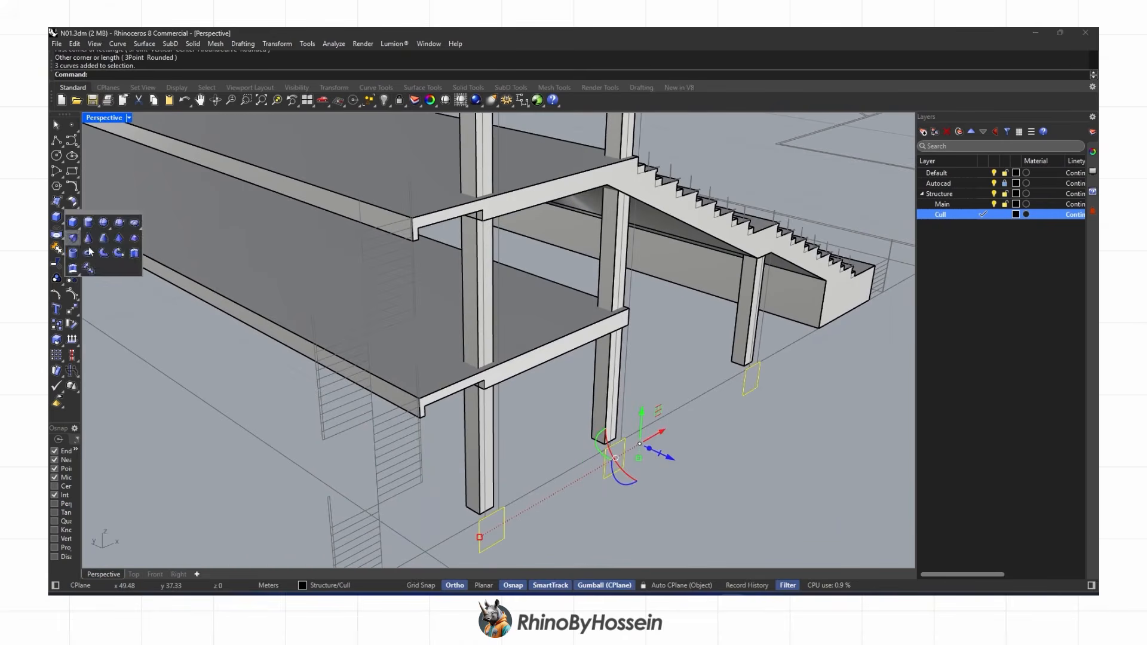
left_click(135, 254)
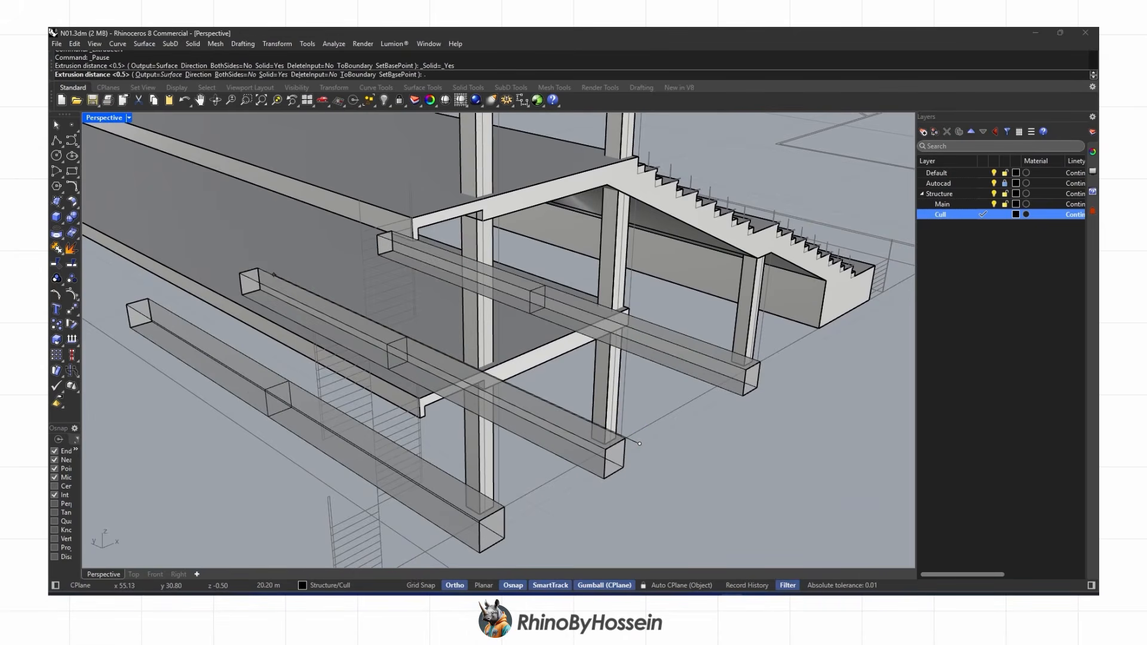
key("Return")
key("Delete")
Select the three columns with their footings and group them
right_click_drag(238, 339, 521, 365)
left_click_drag(521, 360, 206, 410)
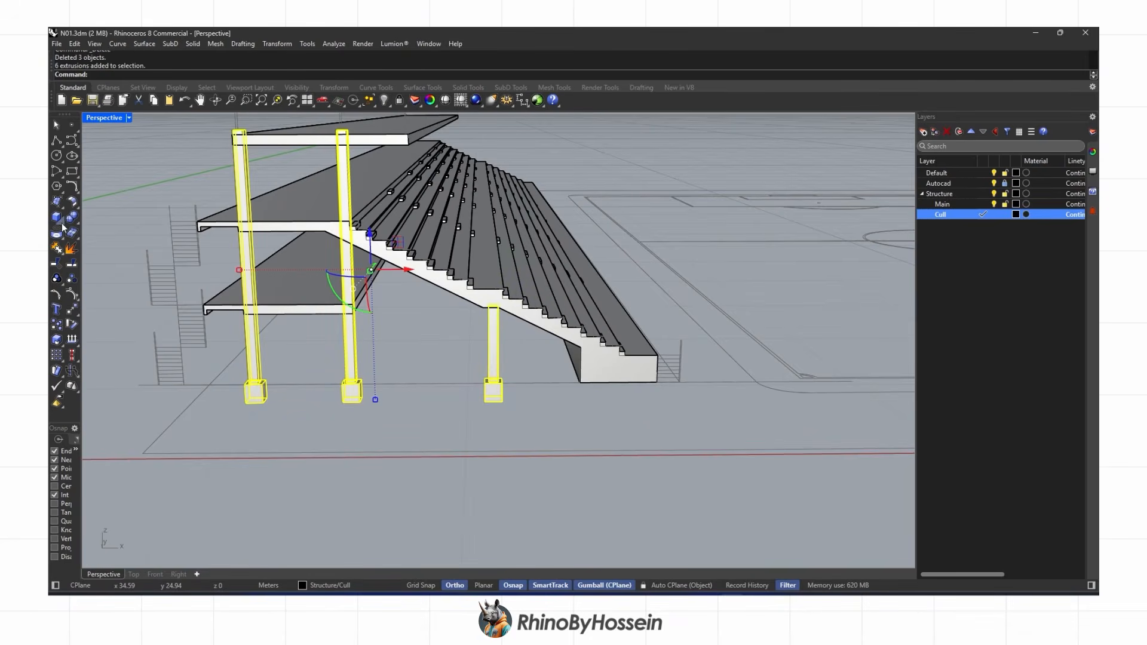
left_click(57, 279)
right_click_drag(287, 311, 546, 341)
scroll(546, 345, "down", 2)
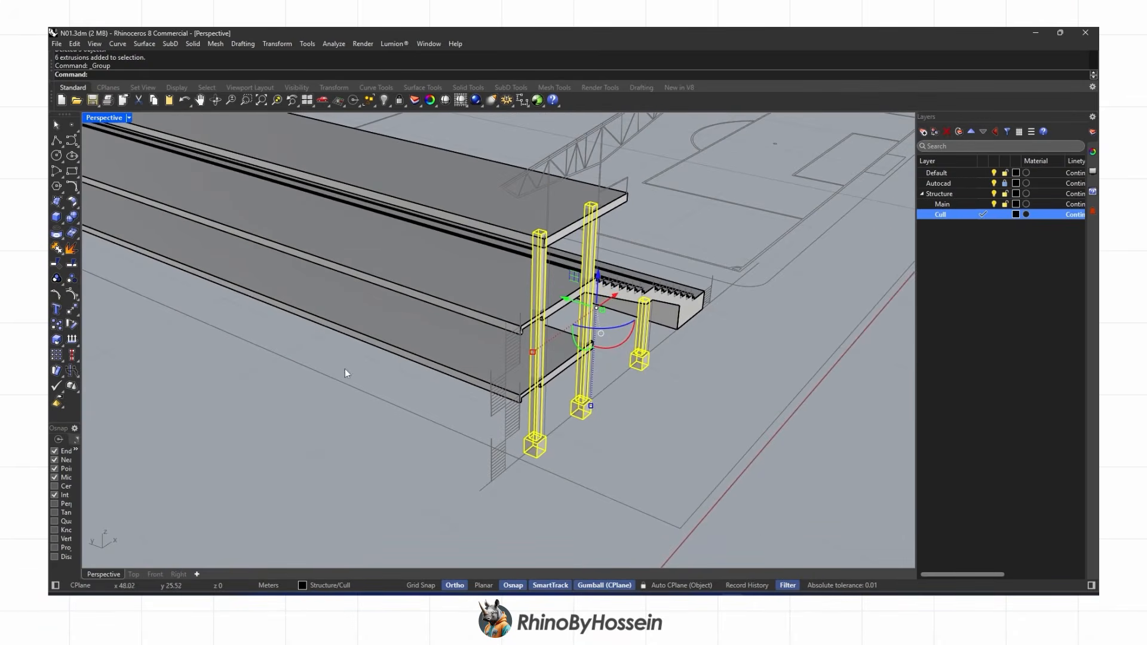
Copy the grouped columns and footings 10 m along the grandstand
left_click(55, 326)
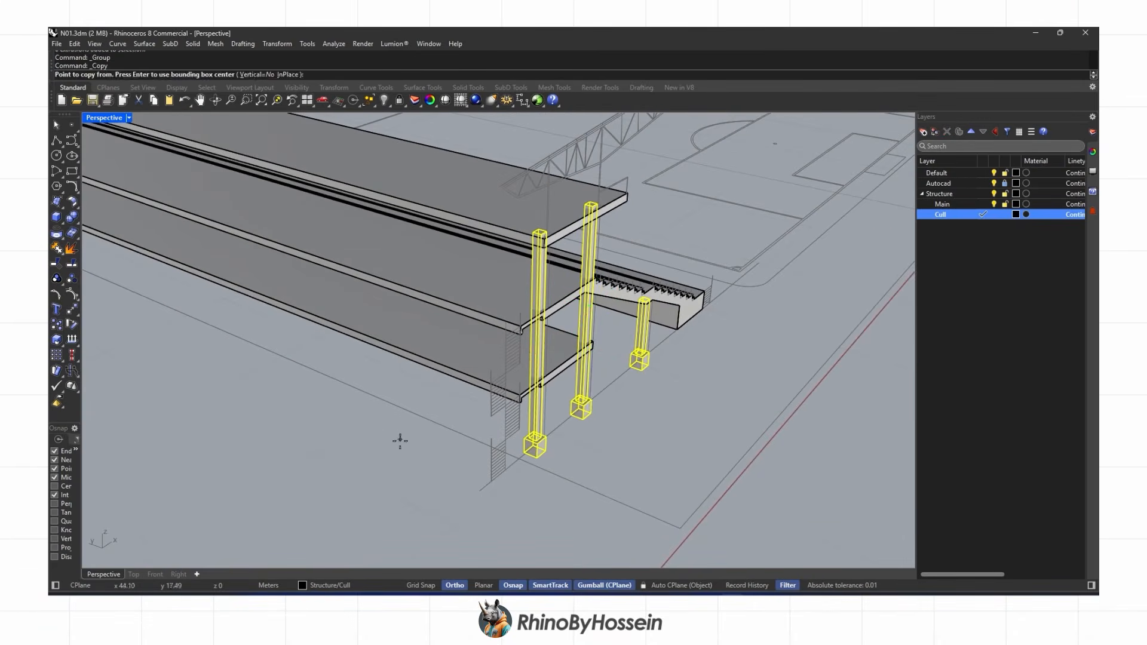
left_click(430, 422)
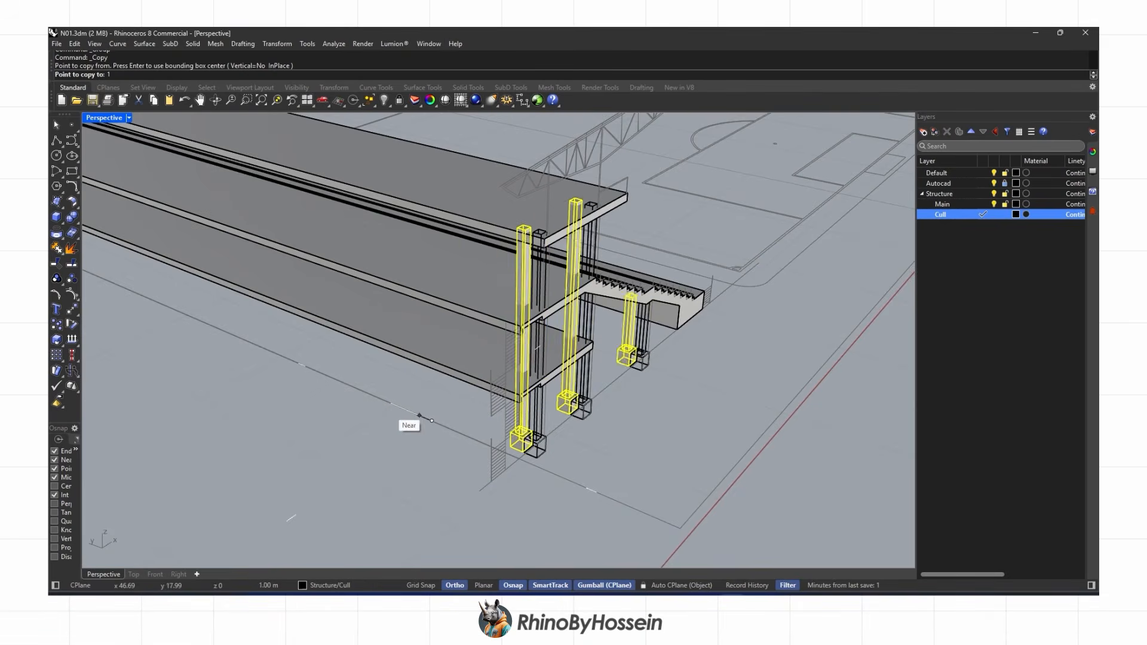
type("10")
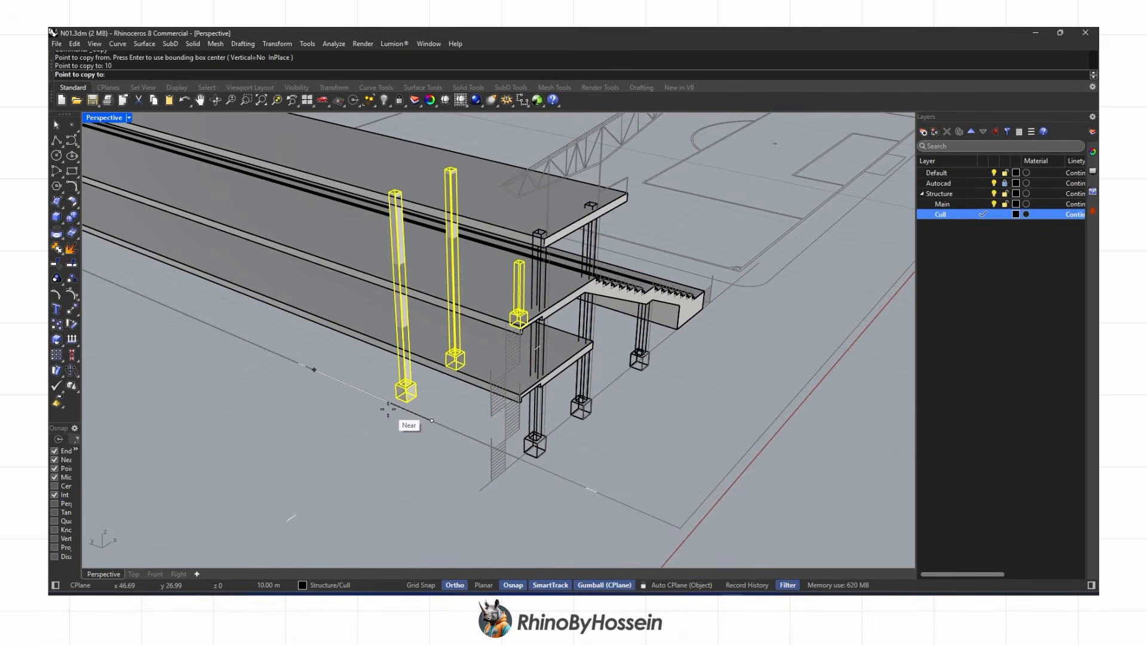
left_click(388, 409)
right_click(389, 410)
Copy the second column group farther along the grandstand at the same 10 m spacing, making five column rows
left_click(402, 397)
left_click(56, 324)
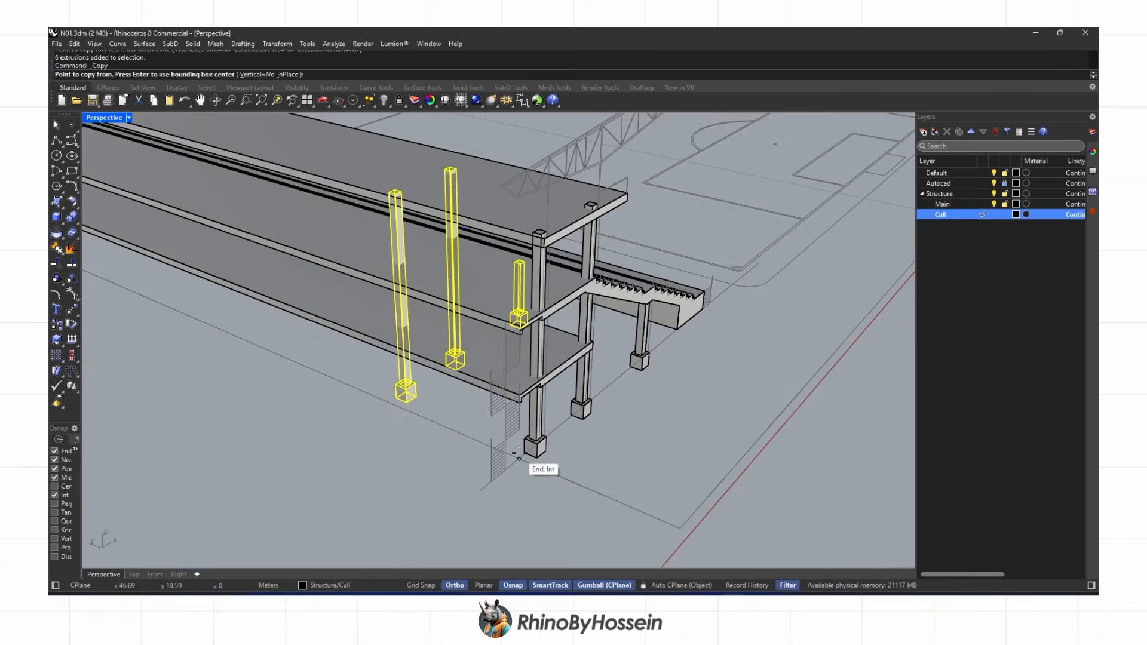
scroll(519, 453, "up", 2)
left_click(524, 454)
left_click(368, 381)
left_click(233, 326)
scroll(274, 409, "down", 4)
right_click_drag(233, 327, 534, 311)
scroll(456, 383, "up", 2)
left_click(451, 385)
scroll(448, 382, "down", 10)
scroll(423, 385, "up", 4)
scroll(399, 395, "up", 2)
scroll(400, 396, "down", 2)
right_click(399, 395)
Mirror the selected column groups with footings about the middle of the grandstand's length
type("Mirror")
key("Return")
scroll(338, 395, "down", 5)
right_click_drag(330, 398, 316, 352)
scroll(311, 346, "up", 2)
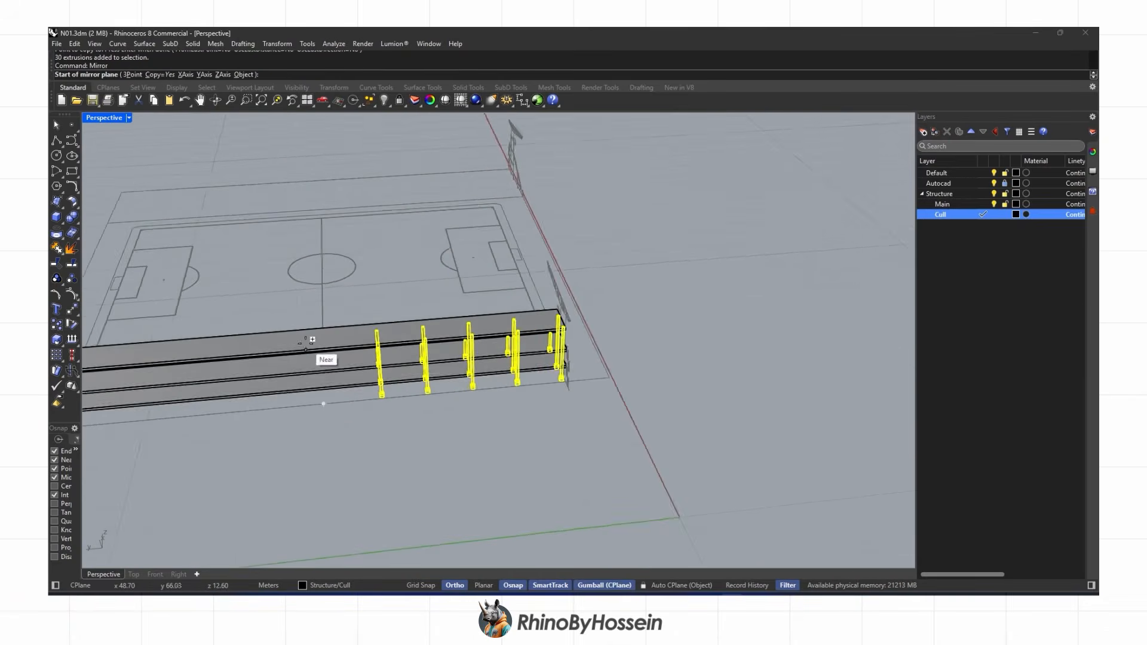
left_click(293, 350)
scroll(299, 383, "down", 5)
left_click(295, 407)
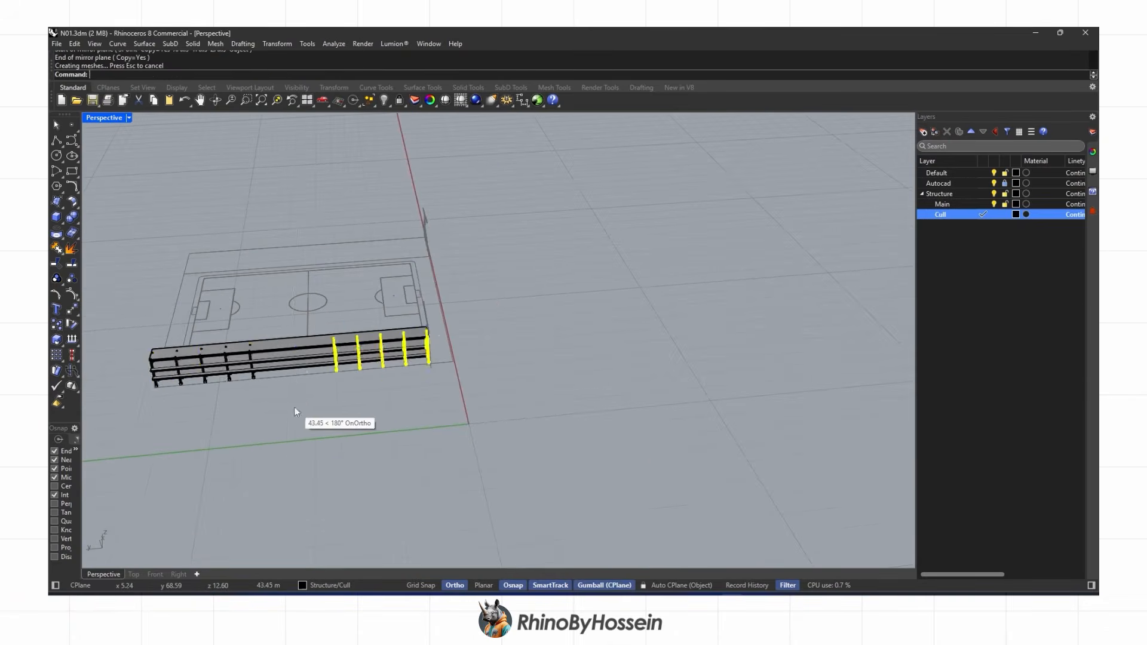
Copy a column group with footings into the empty bays at the middle of the grandstand to complete the row
scroll(432, 384, "up", 5)
left_click(432, 385)
left_click(456, 366)
left_click(56, 324)
scroll(517, 356, "up", 10)
left_click(519, 381)
scroll(341, 384, "down", 5)
scroll(508, 366, "up", 5)
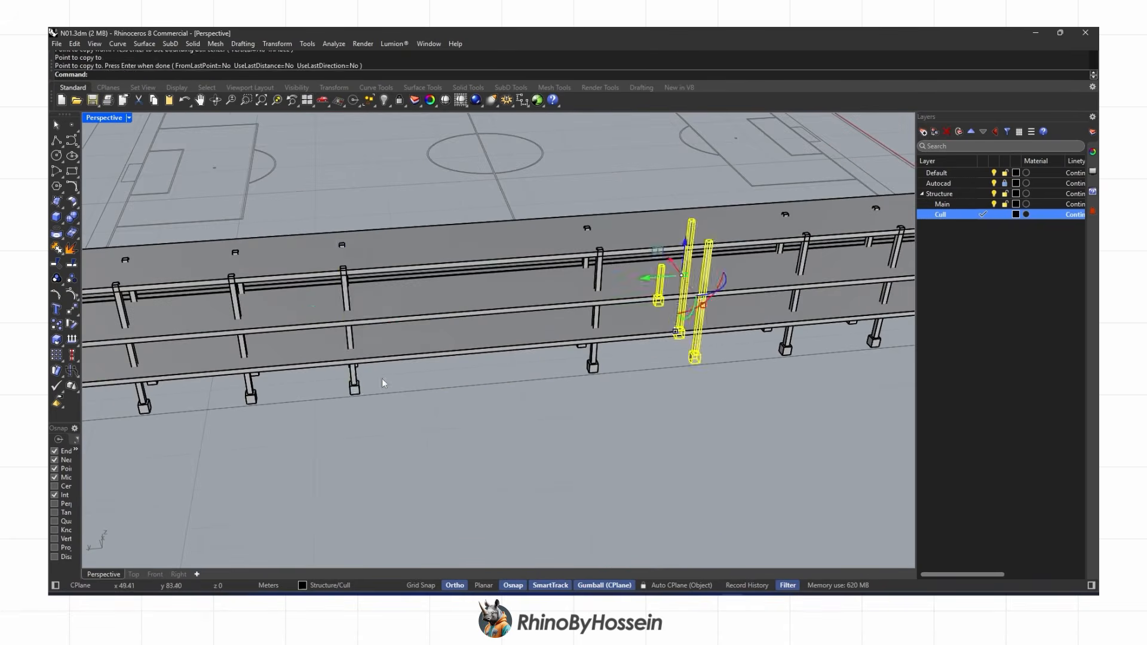
left_click(354, 391)
key("Return")
key("Return")
left_click(275, 402)
Inspect the grandstand with its complete column rows in rendered display, then return to shaded display
scroll(493, 382, "down", 5)
mouse_move(493, 382)
right_mouse_down()
mouse_move(629, 388)
mouse_move(775, 341)
mouse_move(761, 328)
mouse_move(350, 368)
mouse_move(259, 341)
mouse_move(508, 367)
mouse_move(499, 373)
right_mouse_up()
key("ctrl+alt+r")
middle_click(456, 384)
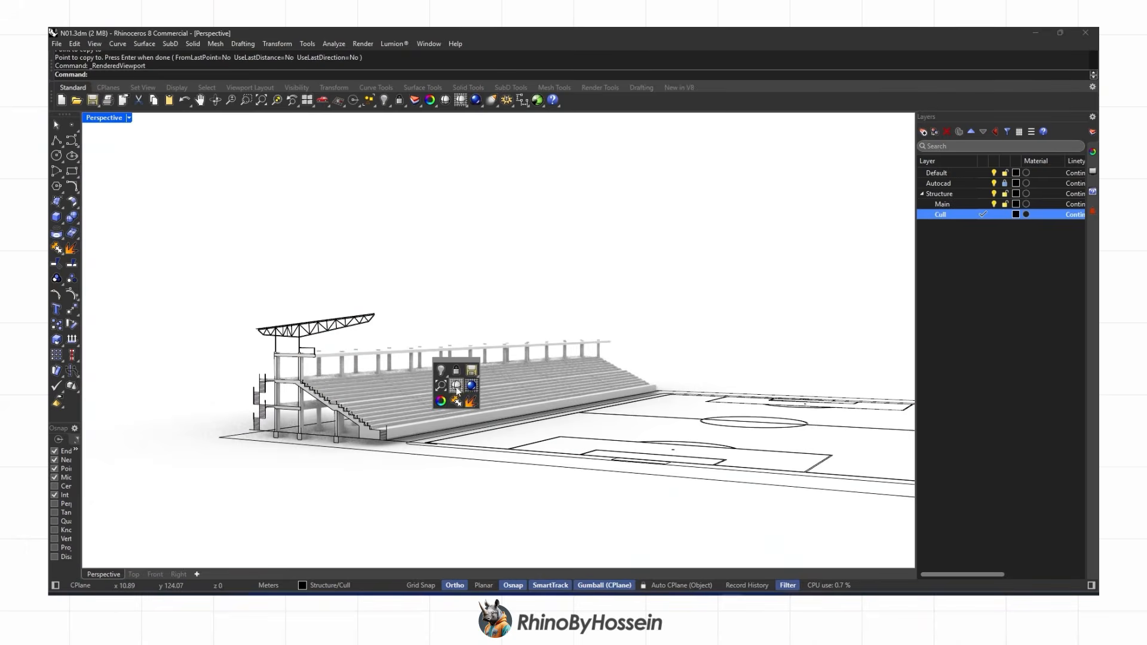
left_click(456, 385)
mouse_move(456, 385)
right_mouse_down()
mouse_move(687, 359)
mouse_move(930, 236)
right_mouse_up()
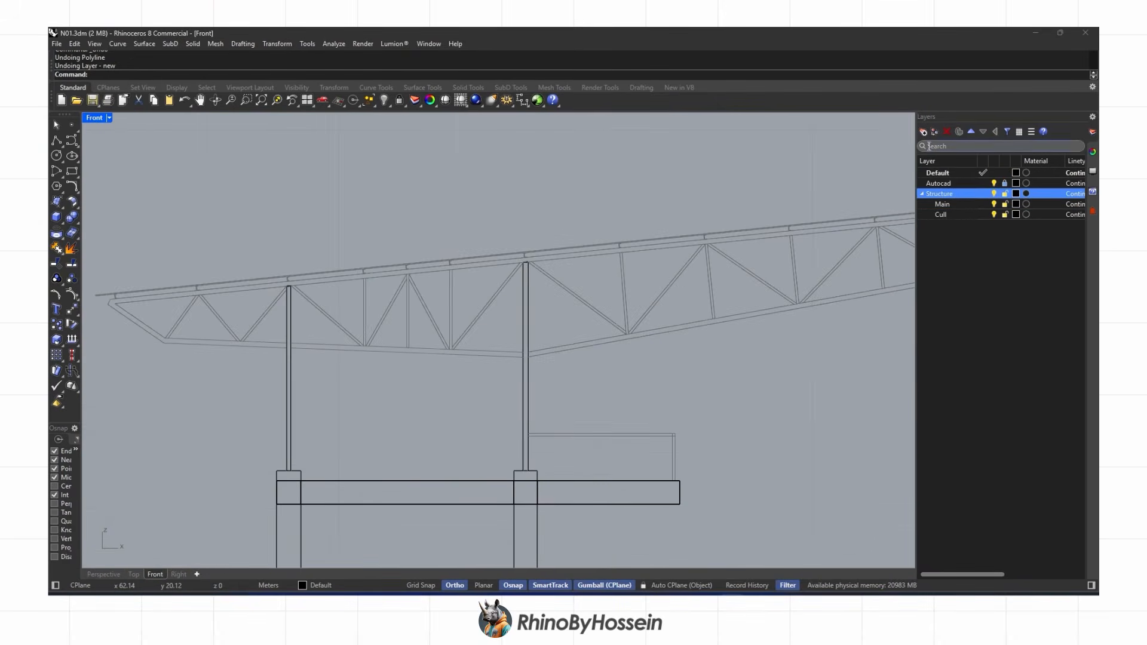
Create a Roof sublayer under Structure and make it the current layer
left_click(935, 131)
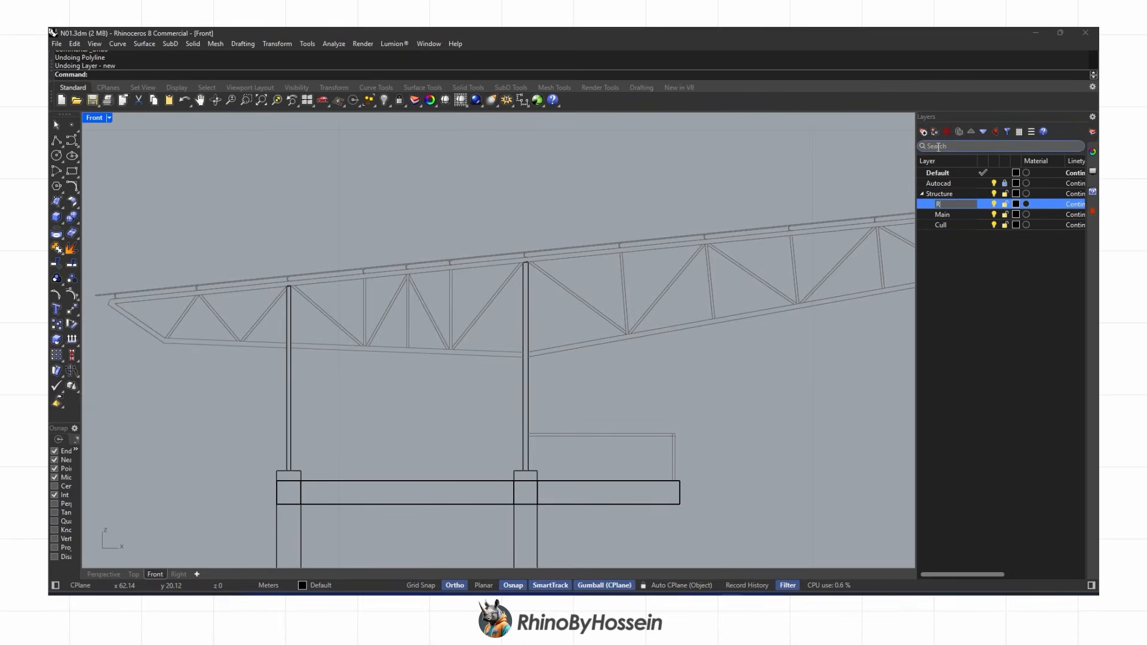
left_click(984, 206)
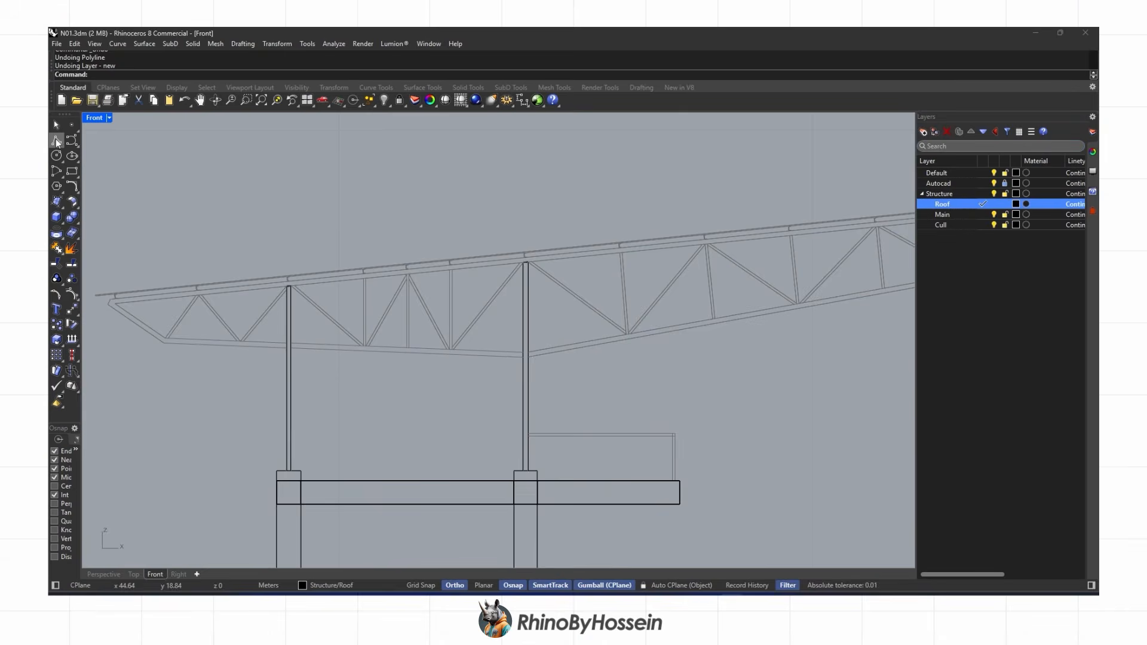
Start a polyline tracing the roof truss's outer outline along the top chord, pitch-side tip and sloping bottom chord to the front post
scroll(101, 304, "up", 5)
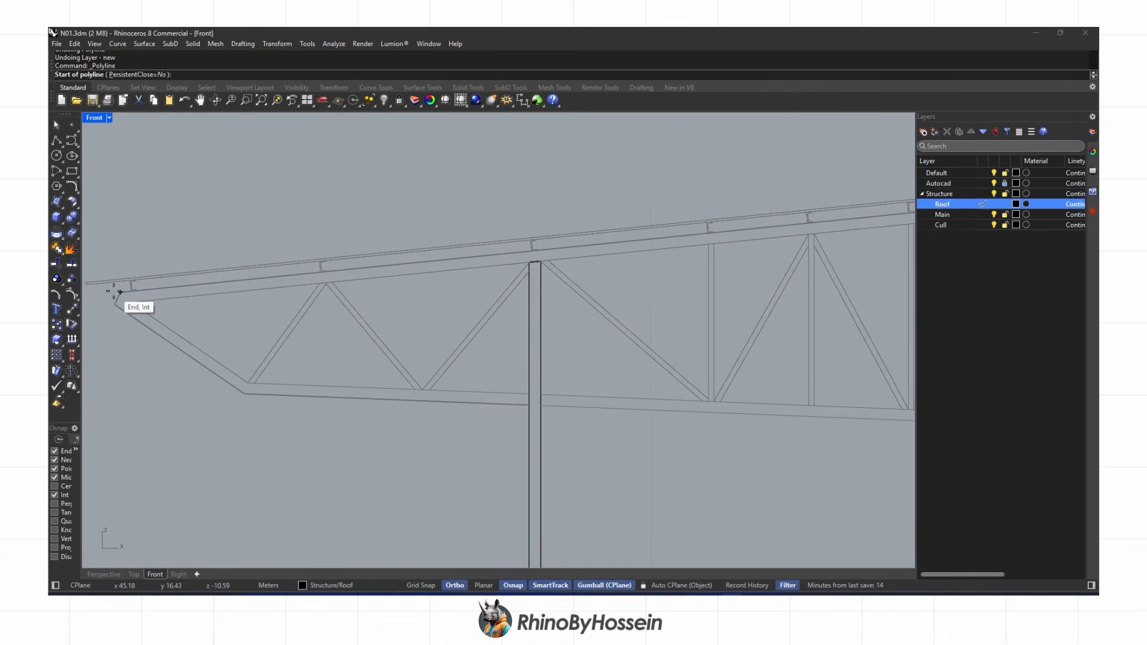
scroll(116, 298, "down", 6)
right_click_drag(747, 248, 448, 267)
scroll(767, 233, "up", 5)
left_click(769, 233)
left_click(769, 244)
left_click(673, 334)
scroll(517, 320, "down", 5)
right_click_drag(87, 435, 562, 319)
scroll(554, 321, "up", 6)
scroll(518, 292, "up", 6)
left_click(519, 292)
scroll(454, 312, "down", 6)
right_click_drag(466, 312, 644, 312)
Continue the outer outline through the bottom chord's bend and along its rear part, and close it at the rear tip
left_click(305, 288)
key("ctrl+z")
scroll(669, 297, "up", 7)
scroll(632, 312, "up", 3)
scroll(621, 308, "up", 3)
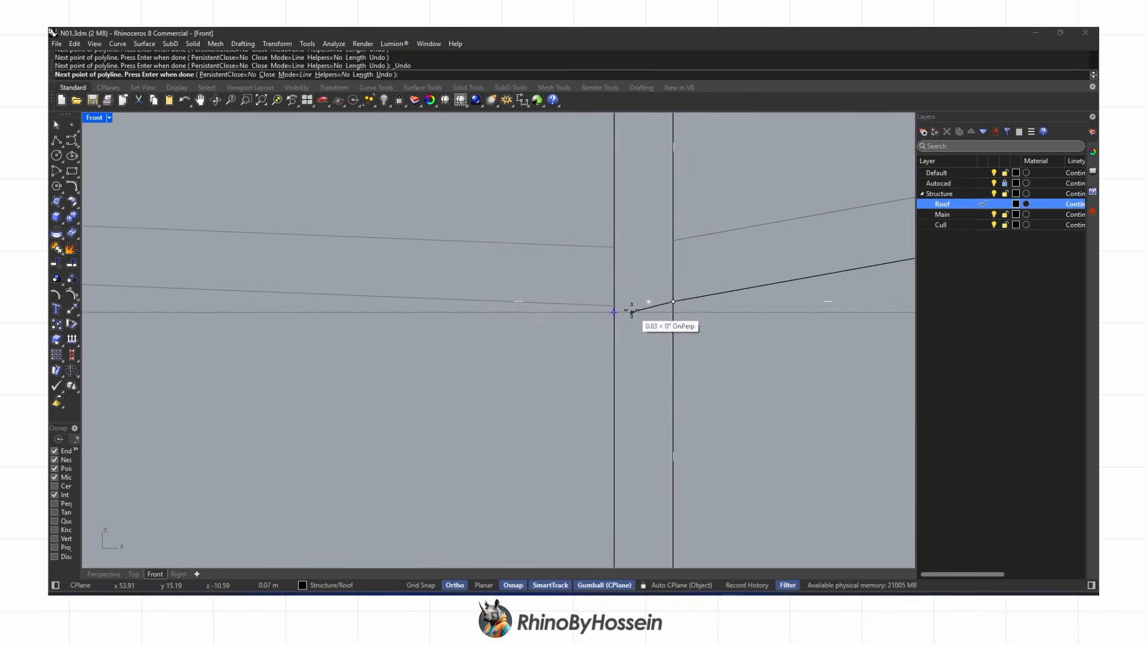
left_click(640, 307)
scroll(563, 307, "down", 8)
right_click_drag(289, 307, 626, 306)
scroll(625, 307, "down", 3)
right_click_drag(134, 302, 740, 340)
left_click(393, 317)
left_click(233, 208)
left_click(240, 193)
Trace the inner edges of the truss's top and bottom chords with a second closed polyline
scroll(245, 220, "down", 8)
right_click(252, 210)
left_click(253, 211)
scroll(250, 214, "down", 8)
scroll(841, 157, "up", 4)
left_click(844, 152)
left_click(711, 276)
scroll(548, 328, "down", 3)
scroll(317, 314, "up", 5)
scroll(226, 332, "up", 3)
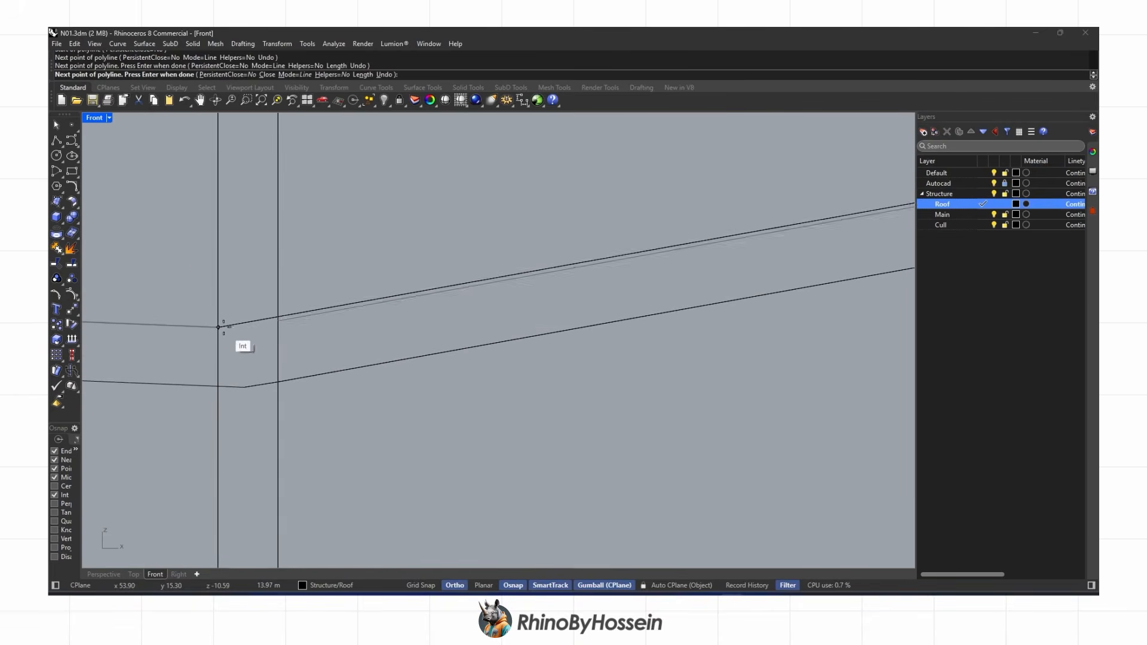
scroll(179, 311, "down", 5)
scroll(315, 295, "up", 4)
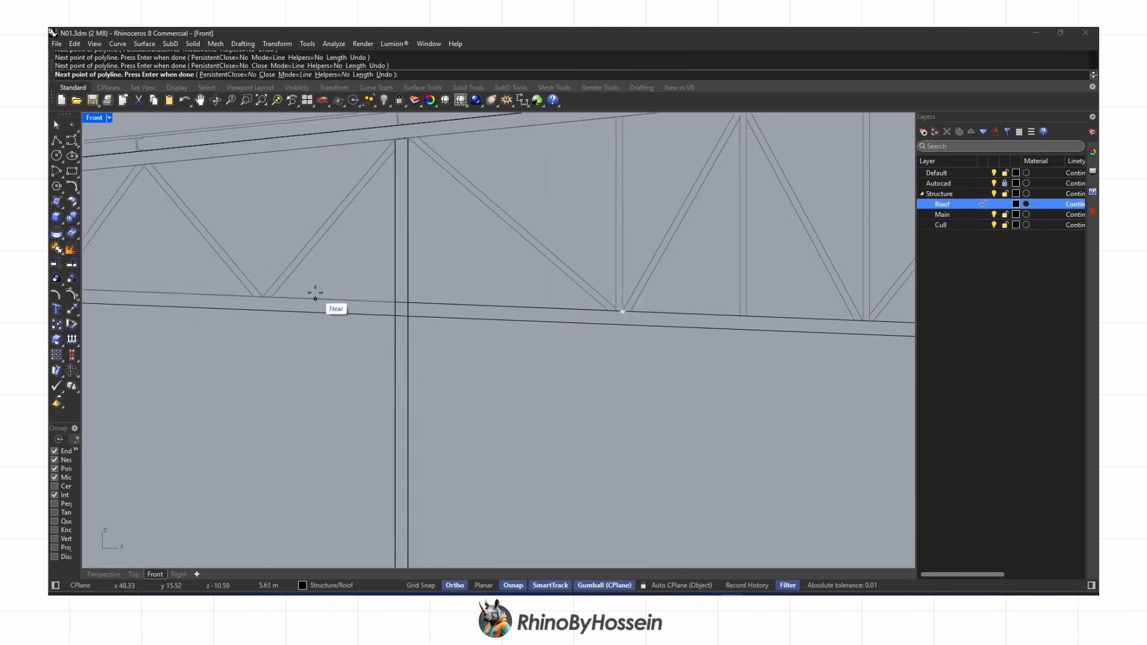
left_click(211, 134)
scroll(358, 240, "down", 3)
scroll(361, 250, "up", 2)
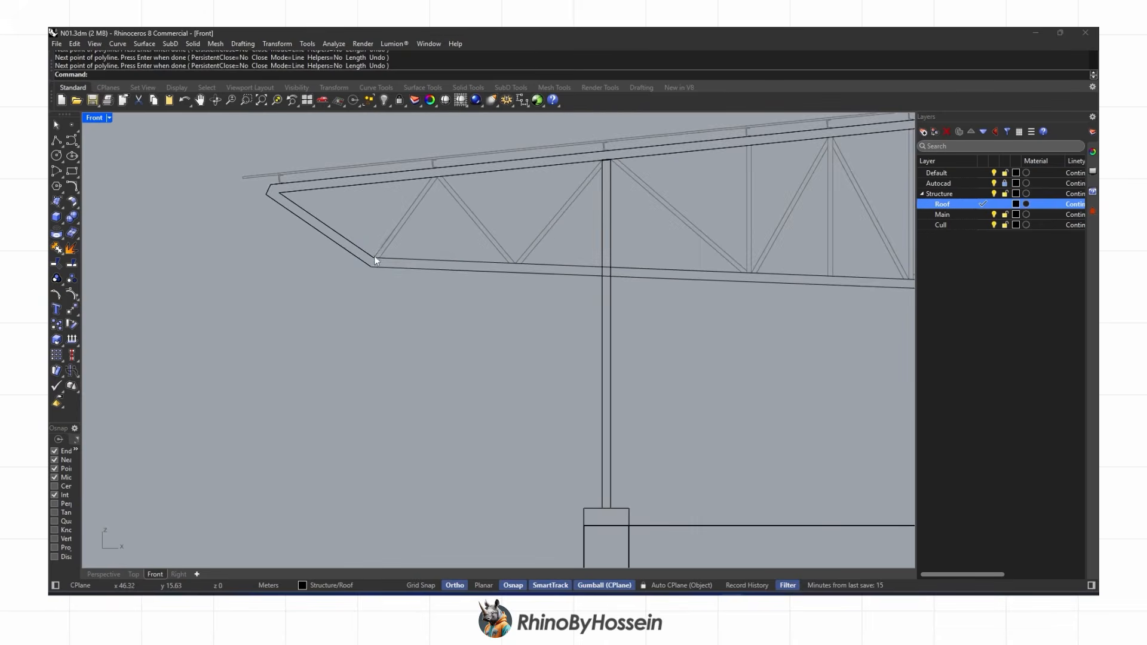
Trace the first rear diagonal web member as a closed polyline, from the bottom chord's rear corner up to the top chord
scroll(373, 261, "up", 6)
left_click(371, 254)
scroll(377, 249, "down", 3)
right_click_drag(410, 214, 385, 356)
scroll(466, 243, "up", 2)
left_click(461, 245)
scroll(482, 244, "up", 4)
left_click(468, 243)
scroll(468, 243, "down", 8)
scroll(328, 428, "up", 4)
left_click(330, 429)
left_click(315, 428)
scroll(422, 381, "down", 5)
Trace the second diagonal web member as a closed polyline, descending from the first top node to the bottom chord
scroll(482, 255, "up", 4)
right_click(482, 258)
left_click(481, 261)
left_click(683, 506)
left_click(701, 507)
scroll(496, 247, "up", 6)
left_click(488, 263)
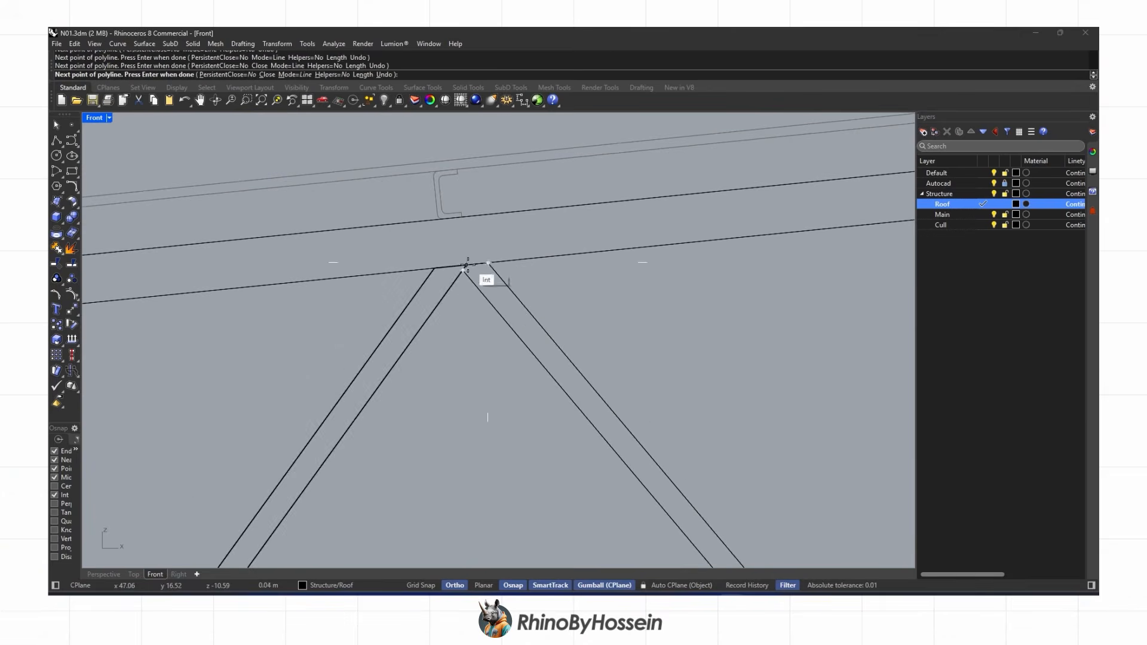
Trace the third diagonal web member as a closed polyline, rising from the bottom node to the top of the rear post
scroll(463, 274, "down", 8)
right_click_drag(611, 444, 459, 386)
scroll(459, 386, "up", 4)
right_click(458, 380)
left_click(456, 369)
scroll(571, 260, "down", 4)
left_click(645, 154)
left_click(645, 169)
key("ctrl+z")
scroll(527, 368, "up", 4)
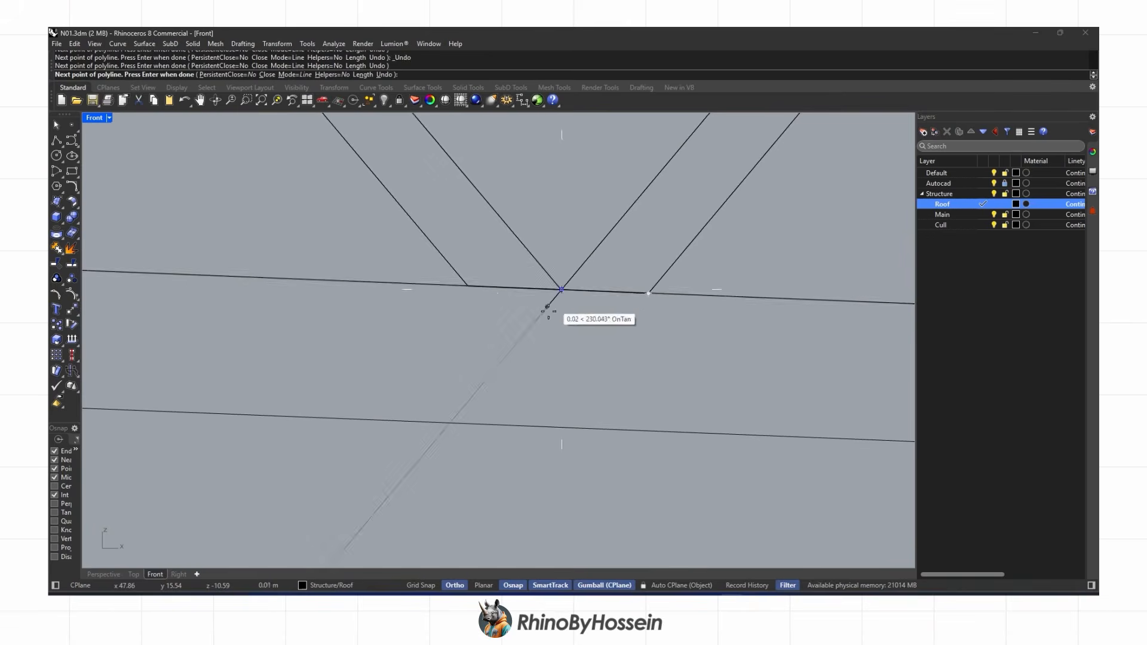
Trace the diagonal web member descending from the top of the rear post to the next bottom chord node
scroll(561, 295, "down", 10)
right_click_drag(706, 251, 325, 409)
right_click(325, 408)
scroll(325, 408, "down", 4)
left_click(410, 257)
scroll(410, 259, "down", 8)
scroll(510, 389, "up", 8)
left_click(559, 357)
left_click(569, 358)
scroll(571, 357, "up", 4)
left_click(569, 351)
scroll(568, 350, "down", 9)
scroll(397, 228, "up", 10)
left_click(394, 226)
left_click(368, 228)
scroll(358, 255, "down", 9)
Trace the vertical web member between the chords at the bottom node in front of the rear post
right_click(358, 254)
scroll(567, 413, "up", 6)
left_click(569, 423)
scroll(568, 424, "down", 8)
scroll(571, 272, "up", 6)
left_click(569, 268)
left_click(578, 267)
scroll(578, 286, "down", 8)
scroll(594, 416, "up", 5)
left_click(577, 407)
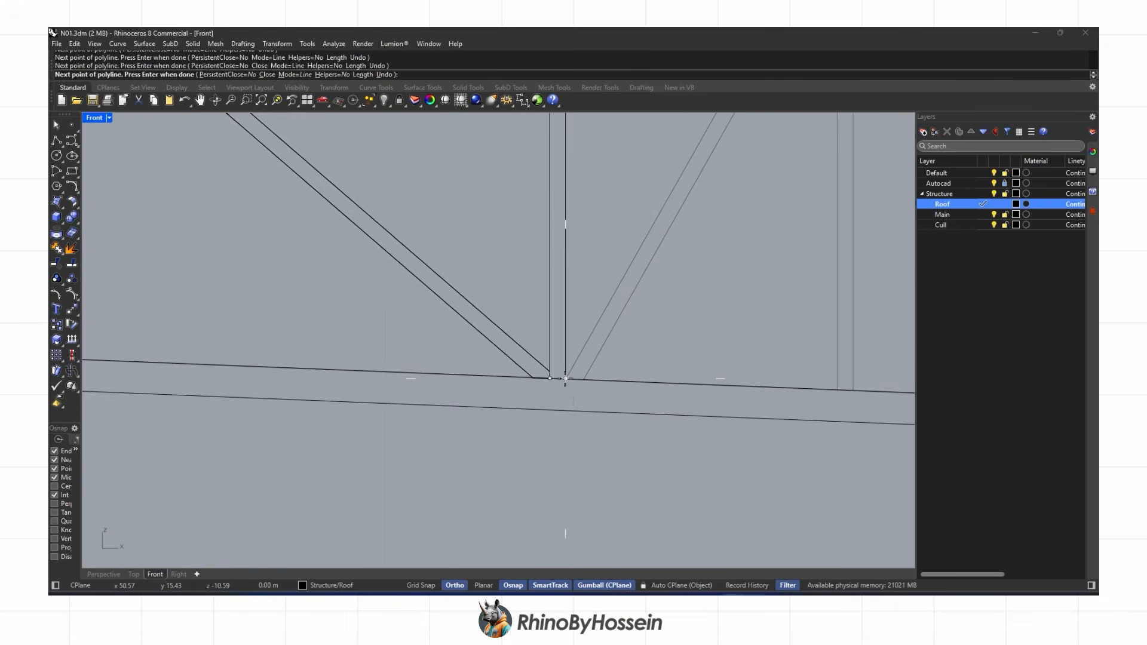
key("ctrl+z")
scroll(547, 376, "up", 5)
left_click(536, 374)
Trace the diagonal web member rising from the bottom node in front of the rear post to the next top node as a closed polyline
right_click(562, 376)
left_click(592, 375)
scroll(592, 375, "down", 10)
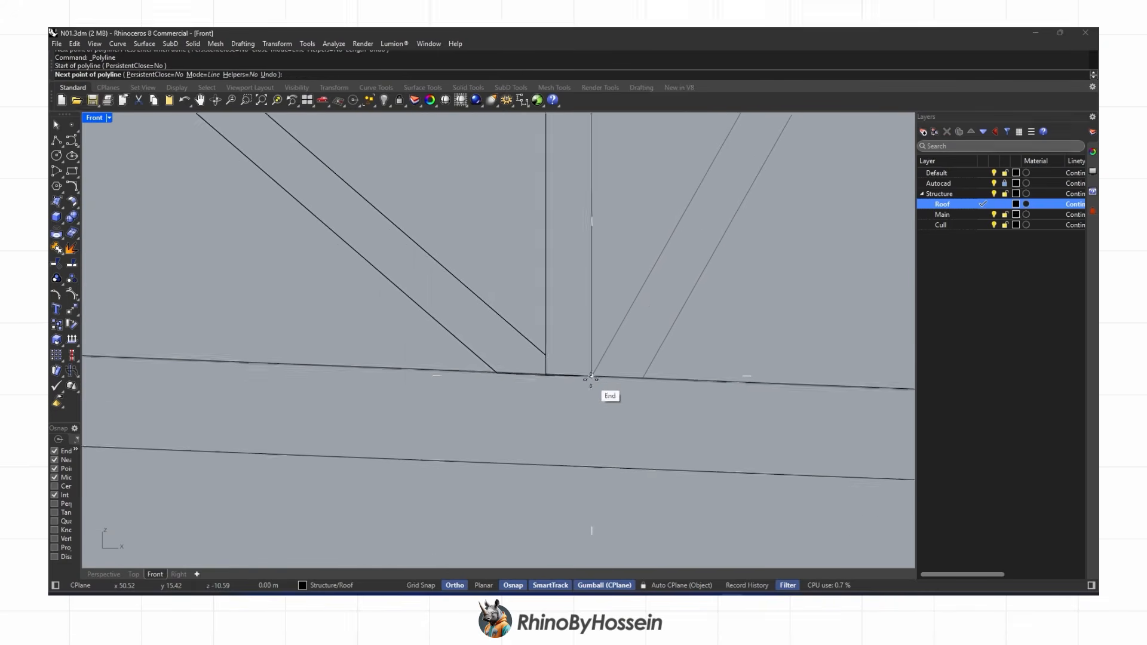
scroll(644, 156, "up", 6)
left_click(645, 153)
left_click(646, 195)
scroll(583, 312, "down", 6)
scroll(439, 540, "up", 5)
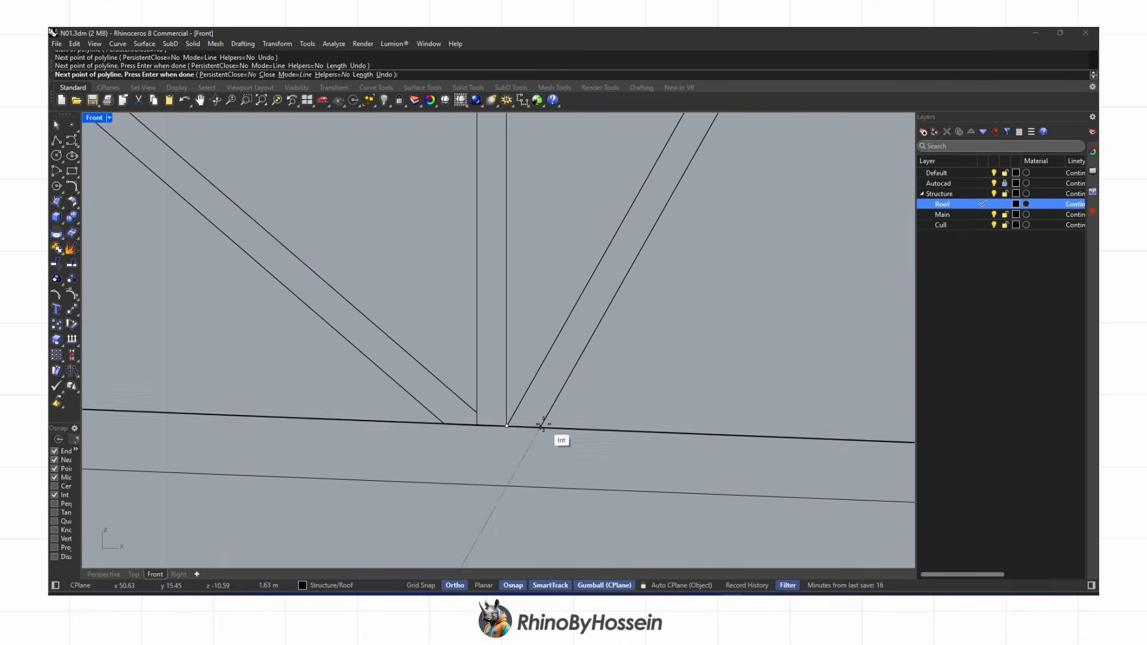
left_click(507, 427)
scroll(530, 427, "down", 6)
Trace the vertical web member from the top node between the two posts down to the bottom chord
right_click(662, 425)
left_click(668, 431)
scroll(676, 174, "up", 4)
left_click(661, 175)
left_click(676, 173)
scroll(675, 175, "down", 4)
scroll(669, 454, "up", 4)
scroll(644, 461, "down", 4)
Trace the diagonal web member descending from the top node between the posts to the last bottom node before the front post
right_click(726, 283)
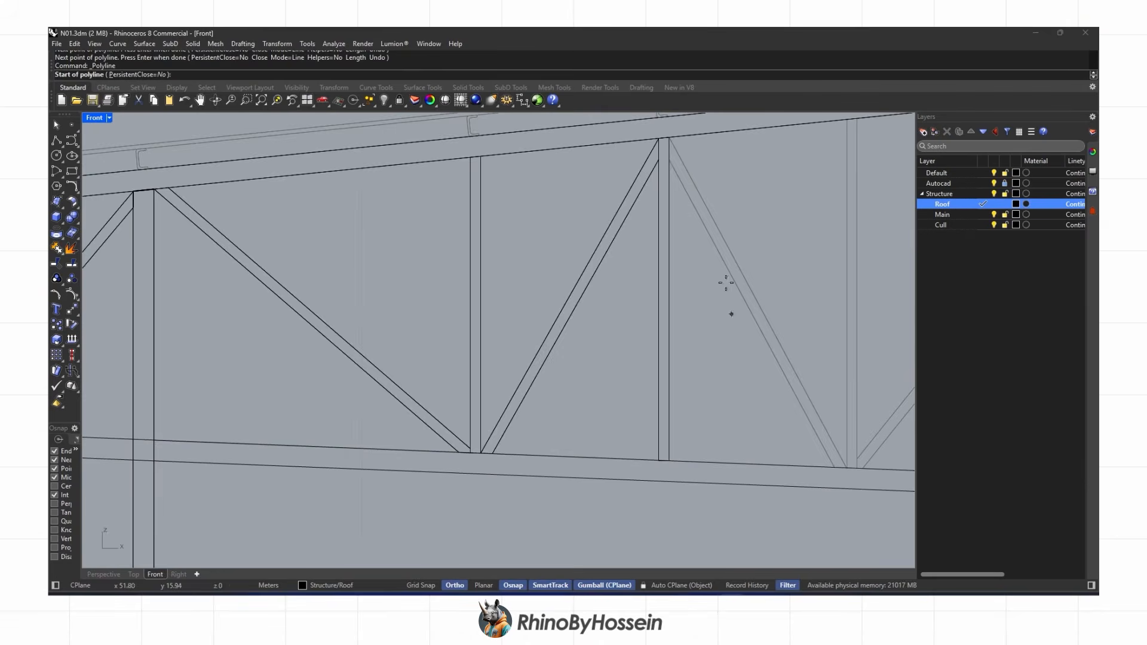
scroll(836, 461, "up", 3)
left_click(835, 470)
left_click(853, 473)
scroll(858, 477, "up", 10)
key("ctrl+z")
left_click(827, 462)
scroll(768, 461, "up", 2)
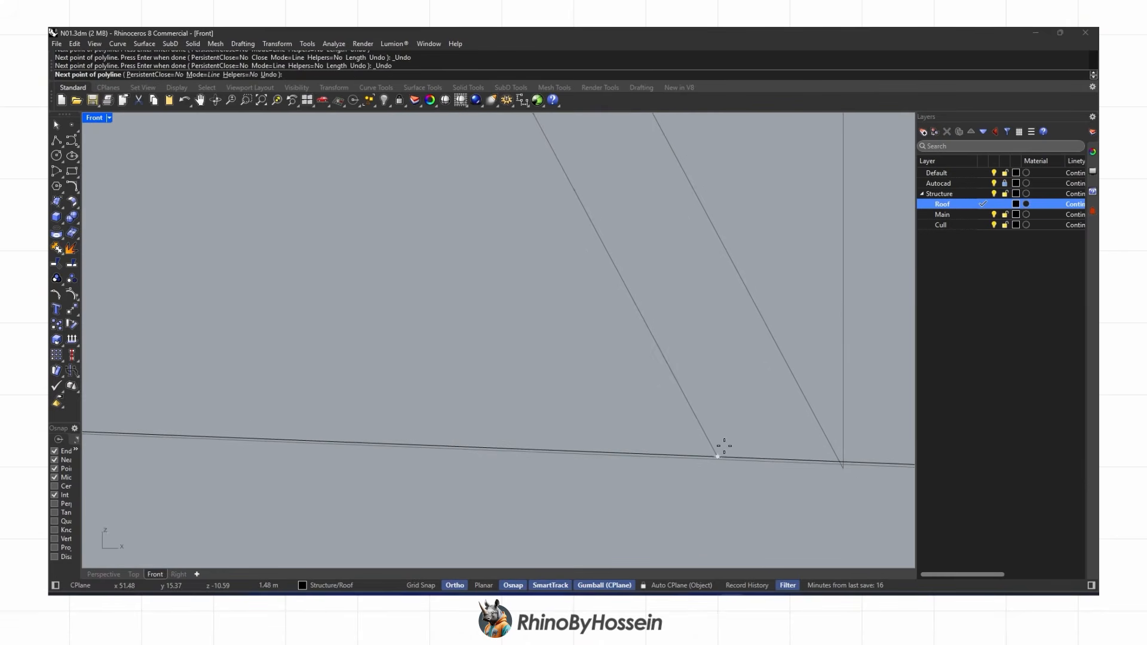
left_click(838, 462)
scroll(609, 326, "down", 20)
scroll(511, 167, "up", 15)
left_click(487, 193)
left_click(489, 287)
scroll(493, 299, "down", 10)
Trace the vertical web member between the chords at the last bottom node before the front post
scroll(704, 275, "down", 10)
scroll(604, 323, "up", 20)
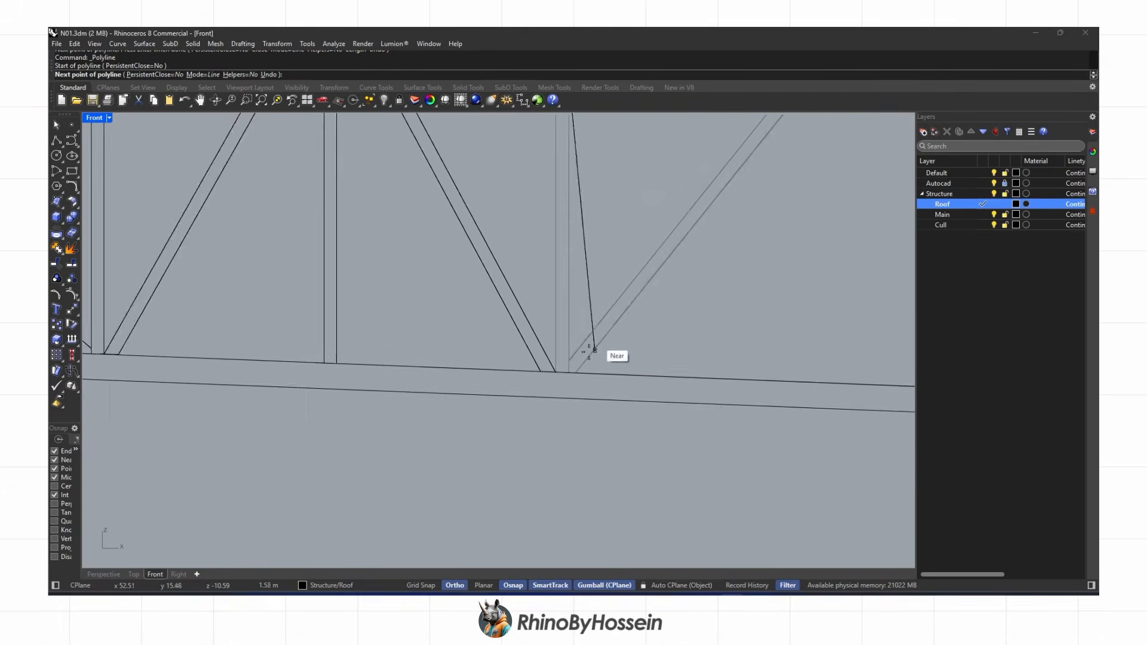
left_click(529, 367)
left_click(728, 379)
scroll(679, 389, "down", 10)
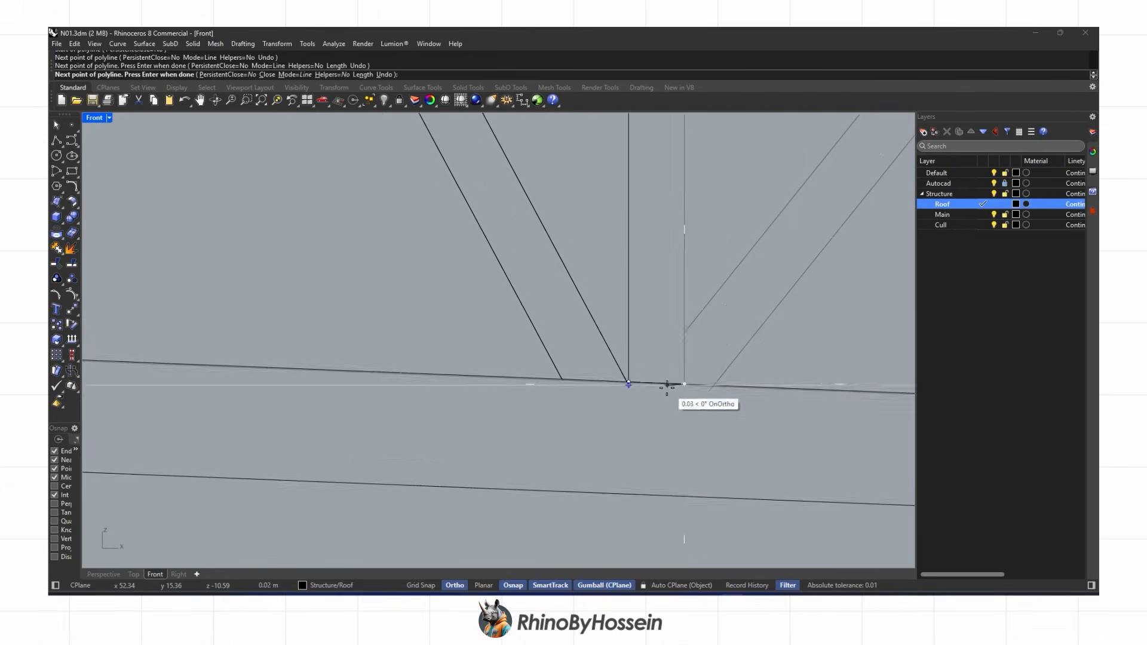
scroll(568, 302, "up", 20)
left_click(589, 265)
left_click(501, 271)
left_click_drag(484, 251, 507, 271)
scroll(406, 264, "down", 10)
Trace the diagonal web member rising from the last bottom node before the front post to the top of that post
left_click(56, 140)
scroll(151, 251, "down", 9)
scroll(521, 257, "up", 4)
left_click(522, 257)
scroll(521, 259, "down", 10)
scroll(379, 418, "up", 20)
left_click(376, 375)
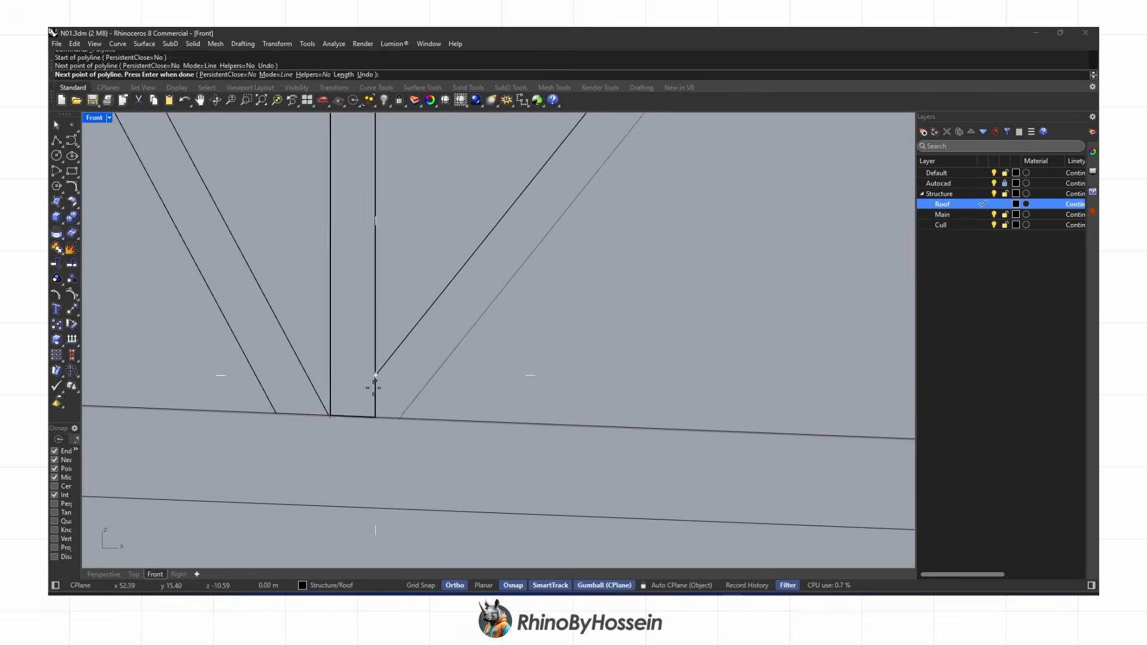
left_click(398, 419)
scroll(428, 421, "down", 12)
scroll(571, 236, "up", 12)
left_click(533, 255)
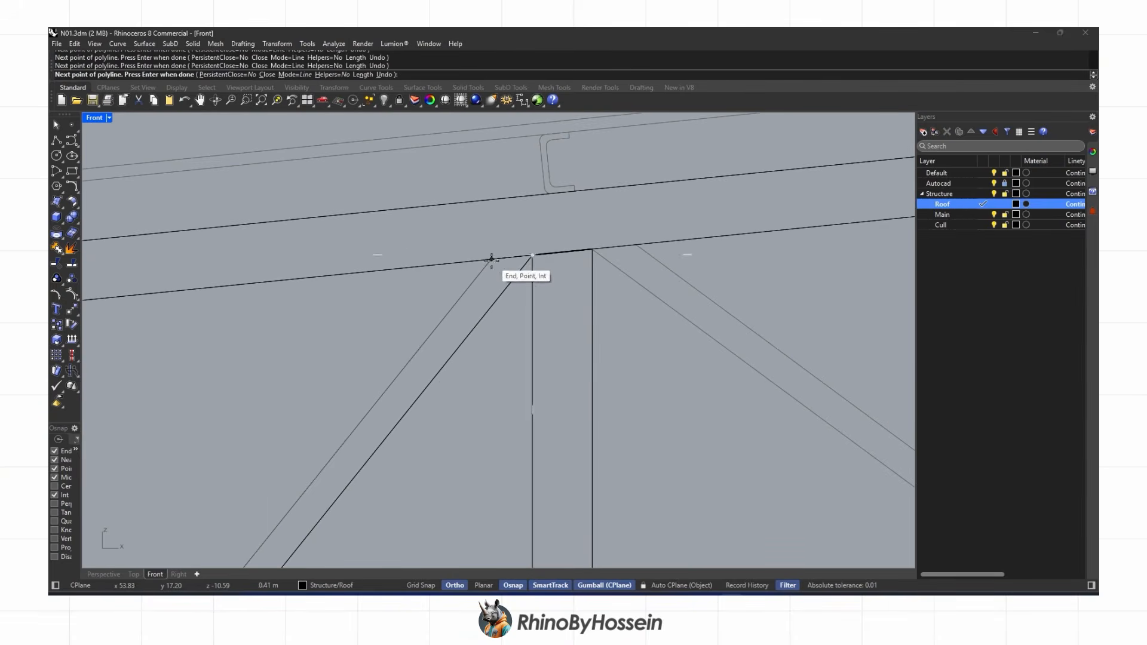
left_click(491, 259)
right_click(506, 258)
left_click(532, 255)
scroll(532, 255, "up", 10)
key("Escape")
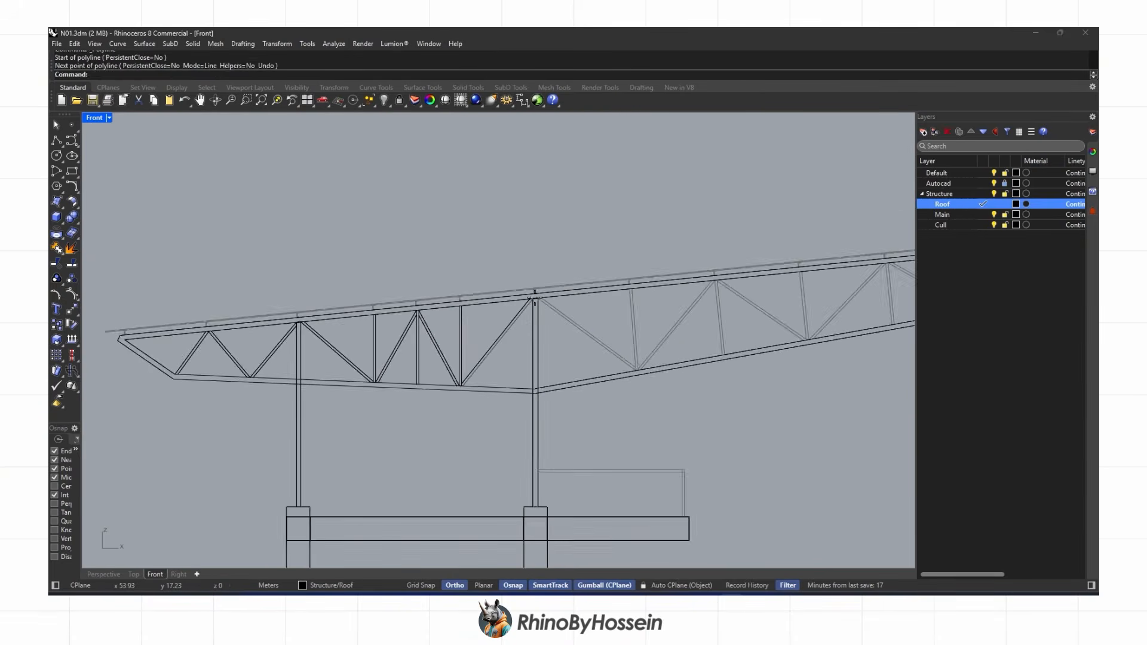
Trace the diagonal web member descending from the top of the front post to the first bottom node of the cantilever
scroll(536, 298, "up", 9)
right_click(537, 296)
left_click(537, 295)
scroll(537, 295, "down", 9)
scroll(626, 357, "up", 15)
scroll(703, 388, "down", 9)
scroll(483, 226, "up", 8)
key("Return")
scroll(469, 245, "down", 5)
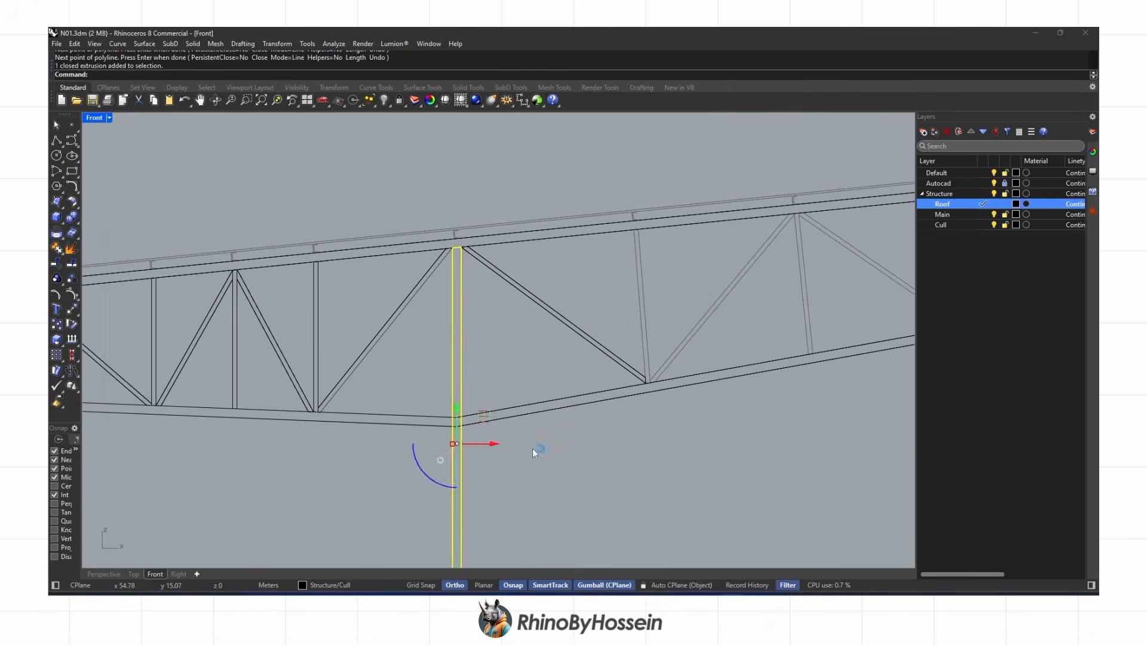
key("Escape")
Trace the slanted upright between the chords at the cantilever's first bottom node
right_click(621, 412)
scroll(651, 396, "up", 8)
left_click(640, 368)
scroll(642, 369, "down", 8)
scroll(635, 222, "up", 6)
left_click(637, 220)
left_click(645, 220)
left_click(676, 431)
scroll(676, 432, "up", 6)
Trace the diagonal web member rising from the cantilever's first bottom node to its first top node
right_click(643, 404)
left_click(643, 399)
scroll(642, 401, "down", 8)
scroll(776, 240, "up", 10)
left_click(781, 229)
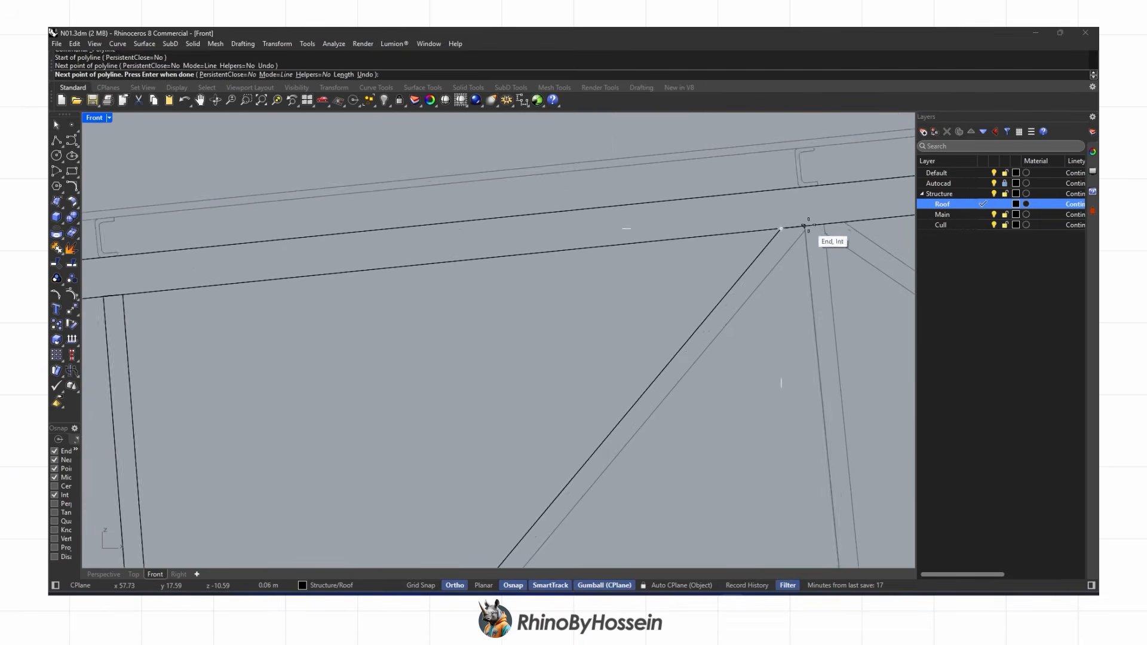
left_click(804, 233)
scroll(803, 238, "down", 8)
scroll(589, 487, "up", 8)
left_click(575, 482)
scroll(670, 425, "down", 8)
Trace the slanted upright from the cantilever's first top node down to the bottom chord
right_click(669, 421)
right_click_drag(895, 150, 517, 222)
scroll(518, 225, "up", 2)
left_click(513, 203)
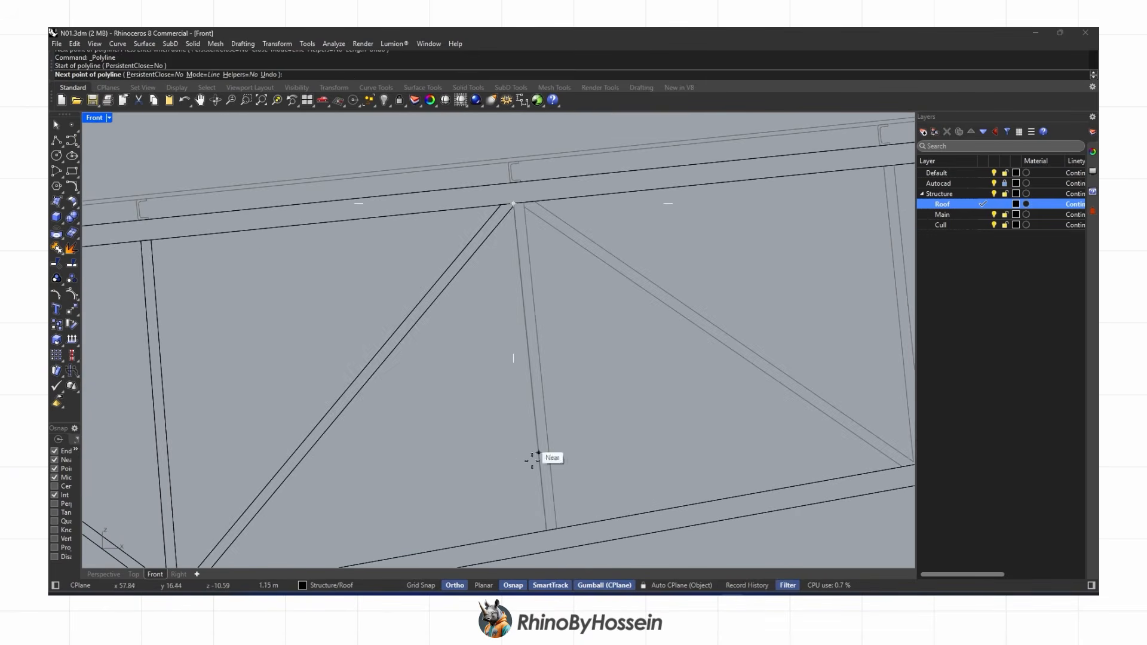
left_click(557, 529)
scroll(540, 194, "up", 10)
left_click(491, 218)
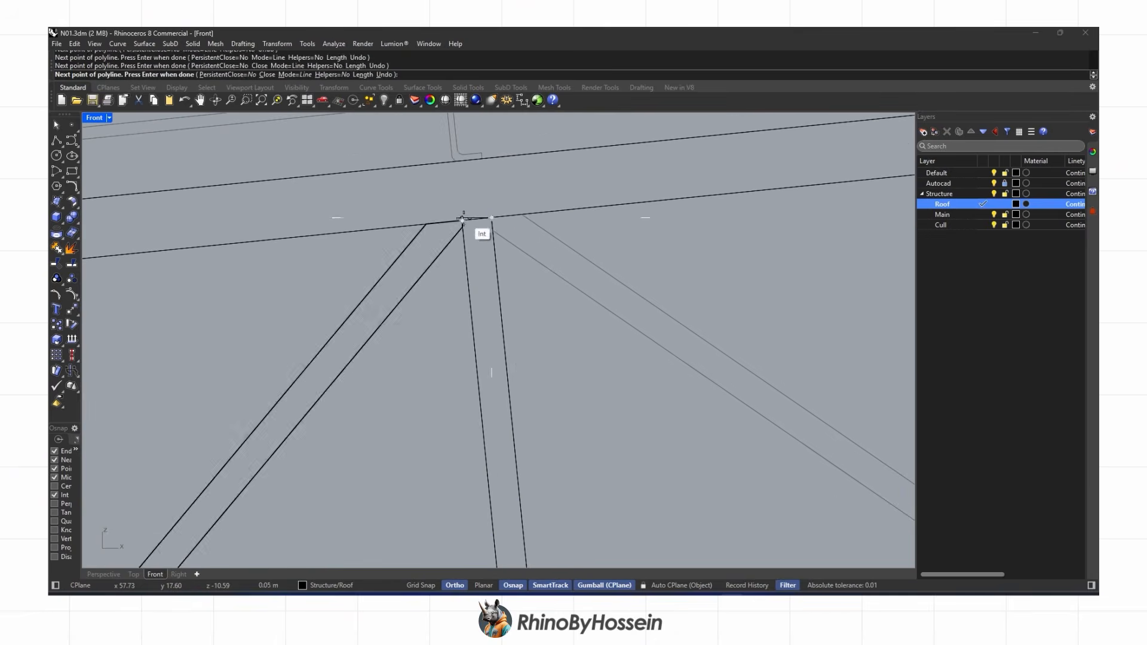
Trace the diagonal descending from the cantilever's first top node and the slanted upright at its second bottom node as closed polylines
left_click(494, 231)
scroll(469, 269, "down", 8)
scroll(684, 387, "up", 6)
left_click(724, 373)
scroll(683, 389, "down", 4)
scroll(683, 266, "up", 8)
left_click(661, 384)
left_click(651, 385)
scroll(636, 436, "down", 8)
scroll(645, 508, "up", 8)
left_click(671, 436)
scroll(667, 433, "down", 8)
scroll(556, 346, "up", 10)
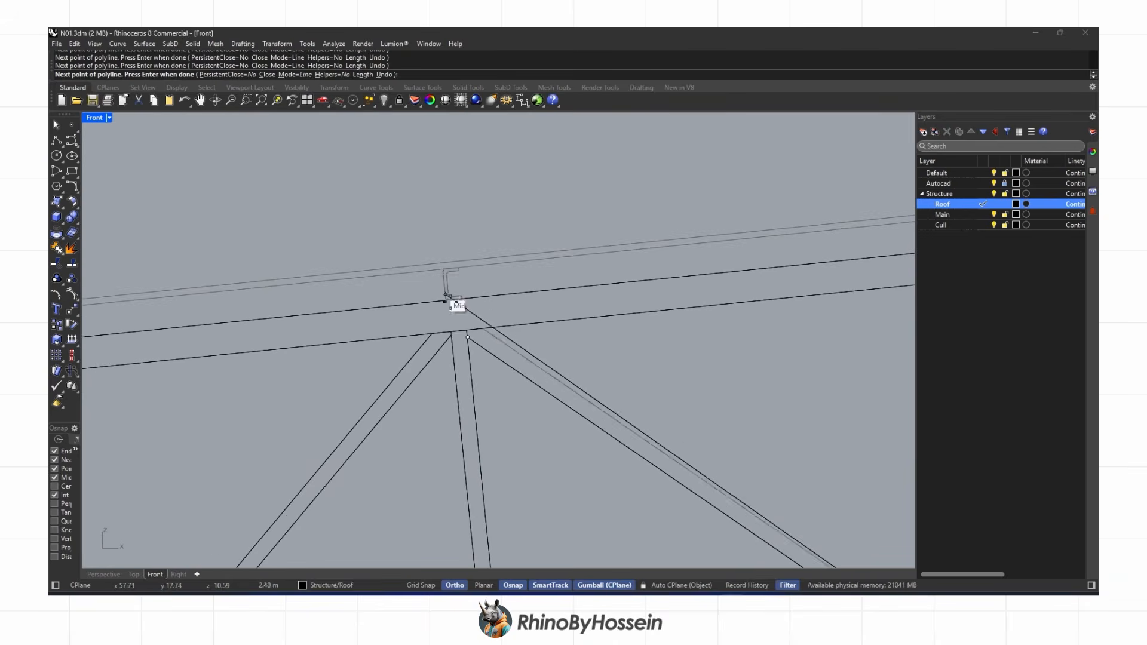
scroll(483, 328, "up", 5)
left_click(490, 328)
left_click(461, 332)
left_click(462, 347)
scroll(463, 316, "down", 10)
right_click_drag(720, 471, 509, 441)
scroll(509, 441, "up", 4)
Trace the diagonal web member rising from the cantilever's second bottom node to its second top node
right_click(509, 441)
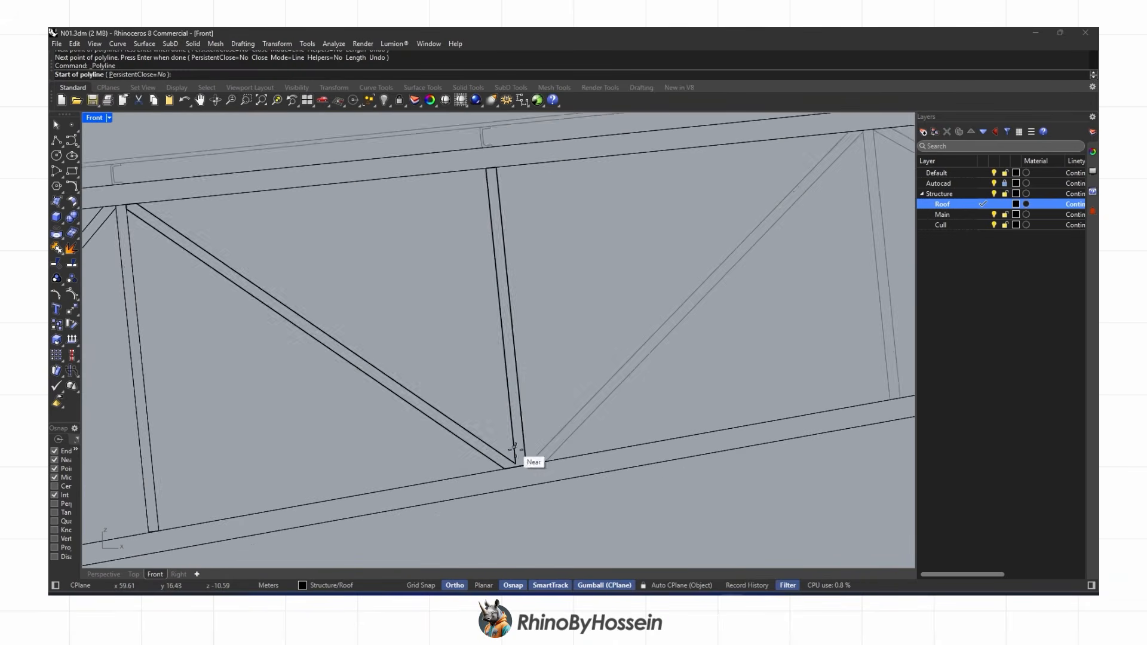
scroll(533, 464, "down", 8)
scroll(663, 329, "up", 6)
scroll(667, 314, "up", 8)
left_click(658, 313)
scroll(658, 314, "down", 12)
scroll(469, 502, "up", 14)
left_click(530, 465)
left_click(487, 473)
scroll(447, 456, "down", 12)
scroll(684, 238, "up", 6)
Trace the slanted upright from the cantilever's second top node down to the bottom chord
right_click(672, 240)
left_click(670, 241)
scroll(660, 240, "down", 8)
scroll(674, 370, "up", 4)
left_click(683, 386)
left_click(691, 384)
scroll(676, 171, "up", 10)
scroll(661, 153, "up", 6)
left_click(661, 166)
scroll(627, 171, "up", 6)
left_click(611, 178)
Trace the diagonal web member descending from the cantilever's second top node to its third bottom node as a closed polyline
right_click(678, 177)
left_click(692, 171)
scroll(664, 215, "down", 8)
scroll(248, 240, "down", 14)
scroll(565, 367, "up", 14)
left_click(560, 367)
left_click(606, 360)
left_click(605, 353)
scroll(583, 352, "down", 10)
scroll(239, 143, "up", 10)
left_click(244, 184)
scroll(190, 188, "up", 14)
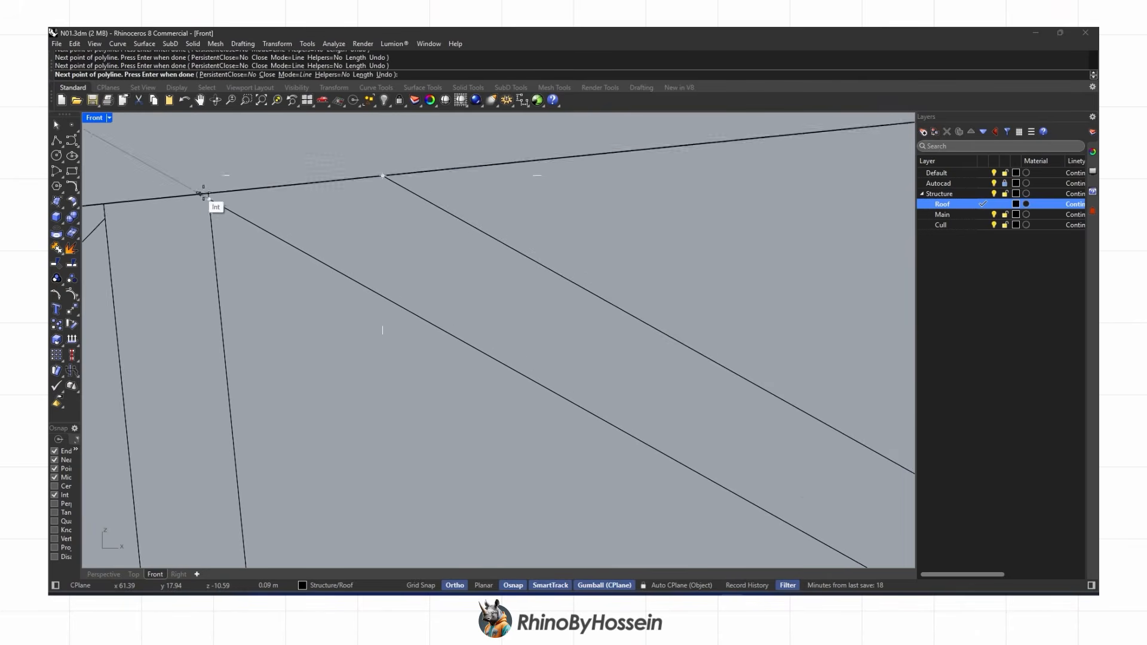
left_click(215, 212)
scroll(241, 219, "down", 18)
Trace the slanted upright at the cantilever's third bottom node between the top and bottom chords
right_click(352, 217)
scroll(455, 210, "up", 5)
left_click(454, 181)
scroll(457, 422, "up", 7)
left_click(484, 420)
left_click(508, 416)
scroll(507, 414, "down", 11)
scroll(513, 273, "up", 9)
left_click(464, 236)
left_click(445, 237)
scroll(453, 259, "down", 12)
Trace the diagonal web member rising from the cantilever's third bottom node to its third top node
right_click(496, 353)
scroll(489, 368, "up", 9)
left_click(430, 394)
scroll(431, 393, "down", 11)
scroll(576, 253, "up", 10)
scroll(541, 329, "down", 11)
scroll(434, 419, "up", 14)
left_click(486, 423)
left_click(451, 431)
scroll(465, 407, "down", 11)
Trace the diagonal web member descending from the cantilever's third top node to its fourth bottom node
right_click(636, 281)
scroll(644, 269, "up", 6)
left_click(656, 251)
left_click(858, 429)
scroll(717, 261, "up", 3)
key("ctrl+z")
scroll(625, 251, "up", 2)
scroll(266, 269, "down", 12)
Trace the diagonal web member rising from the cantilever's fourth bottom node to its fourth top node
right_click(530, 394)
left_click(558, 453)
scroll(709, 240, "up", 7)
left_click(716, 225)
left_click(744, 224)
scroll(730, 240, "down", 11)
scroll(637, 379, "up", 12)
left_click(627, 343)
left_click(568, 357)
scroll(568, 364, "down", 16)
Trace the last diagonal from the fourth top node down to the bottom chord's bend near the cantilever tip
right_click_drag(739, 239, 448, 293)
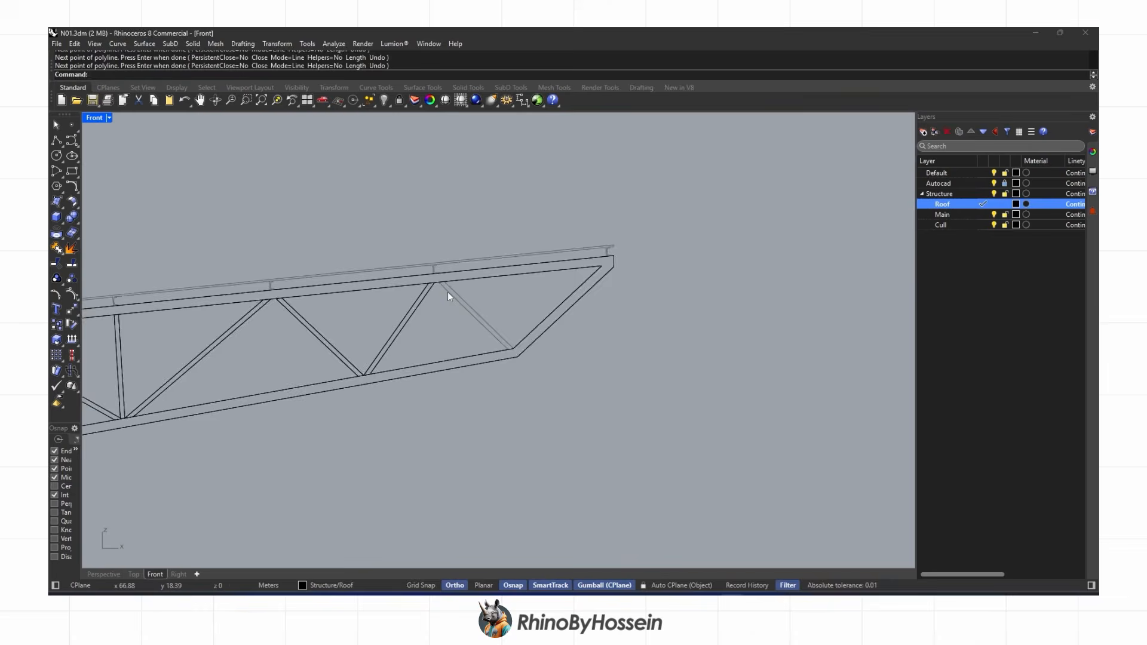
scroll(447, 293, "up", 10)
right_click(448, 292)
left_click(422, 265)
left_click(620, 458)
left_click(636, 455)
left_click(439, 264)
left_click(422, 265)
scroll(422, 264, "down", 15)
Select all the roof truss curves and align them in world Y to the base of the end roof column with Set Points
scroll(123, 216, "up", 3)
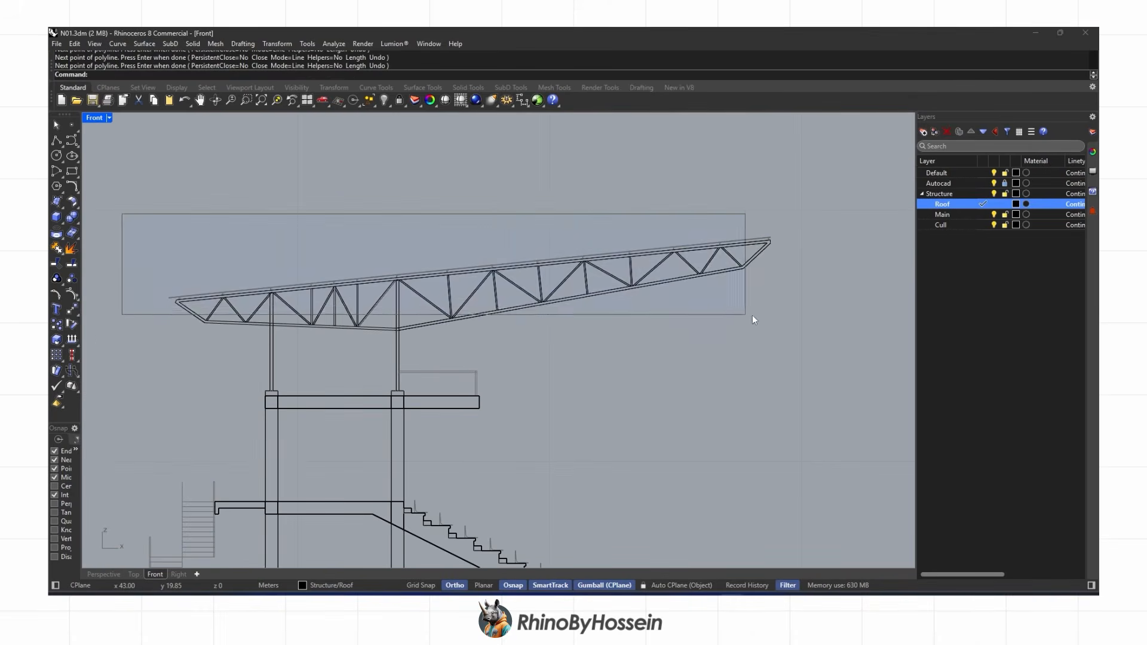
left_click_drag(812, 332, 813, 333)
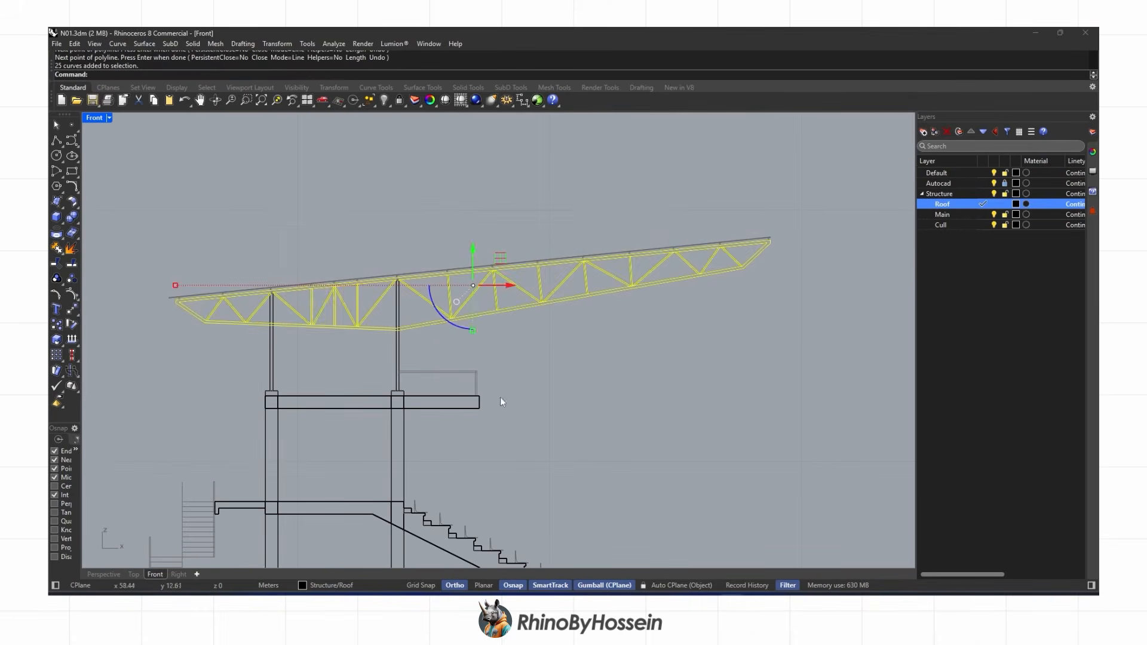
left_click(113, 573)
right_click_drag(263, 508, 505, 467)
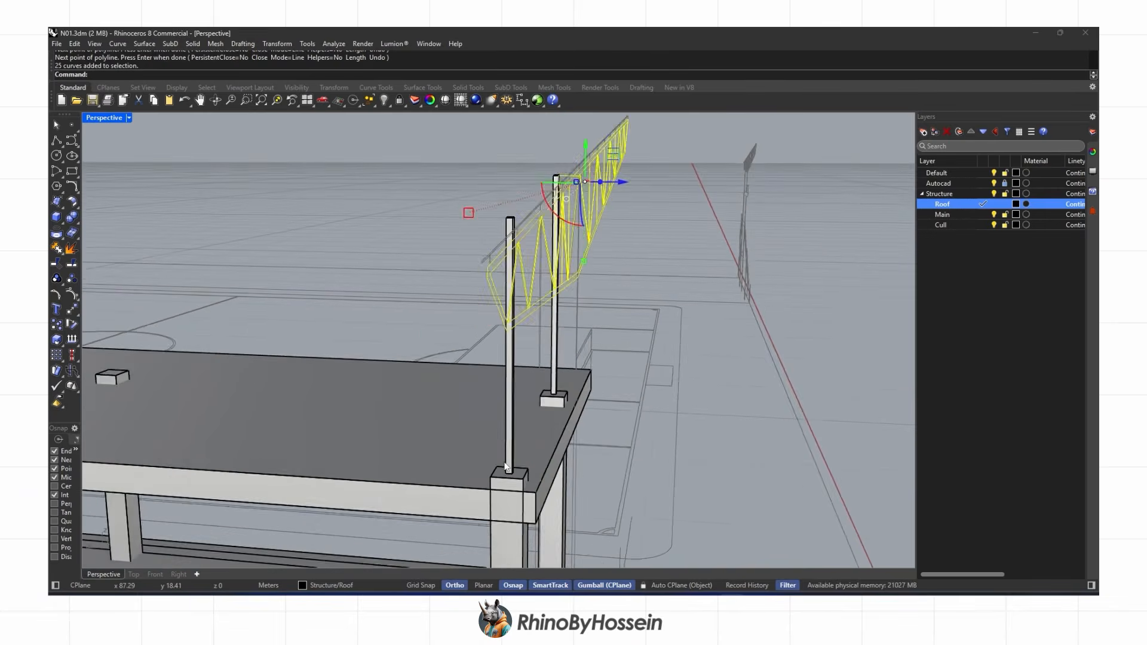
scroll(505, 467, "up", 2)
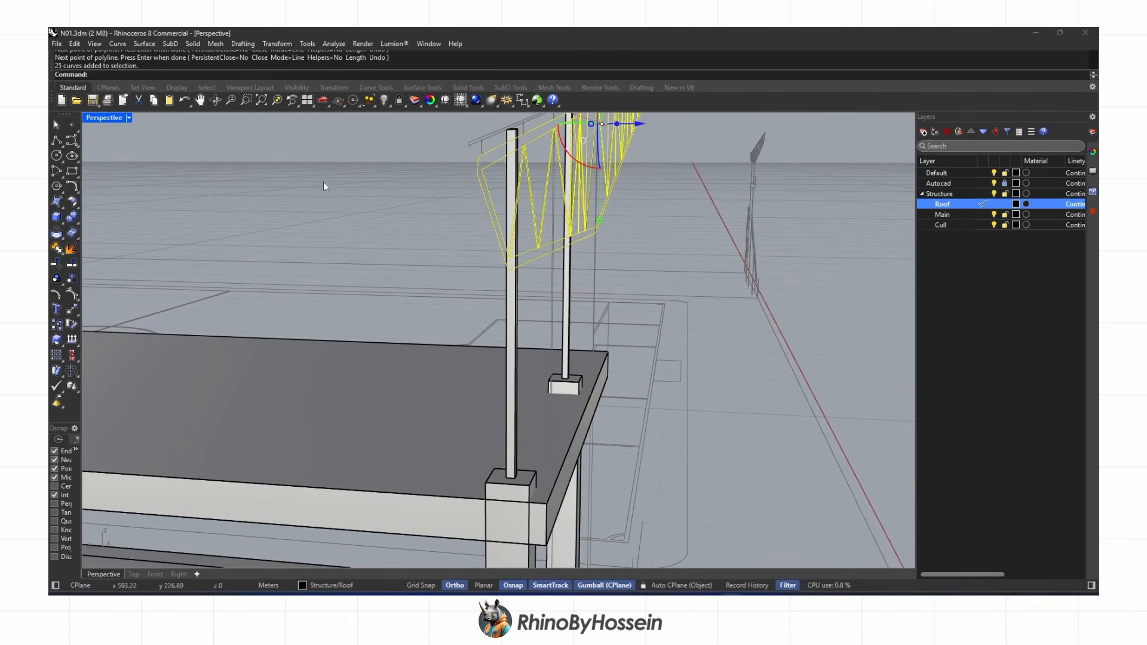
left_click(271, 44)
left_click(307, 196)
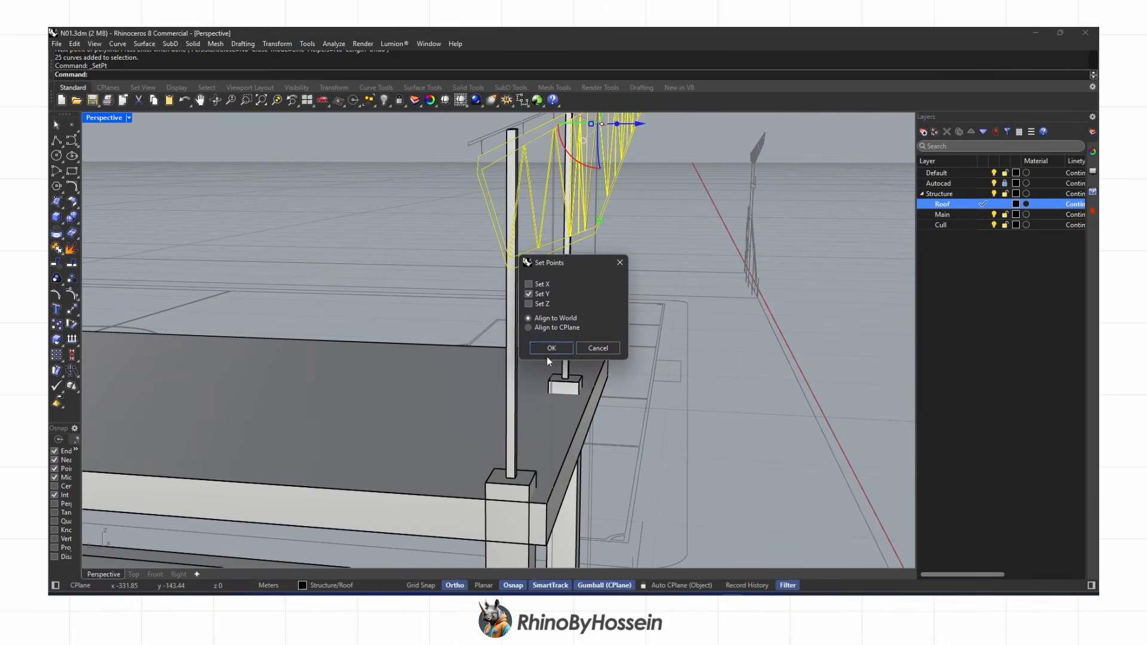
left_click(550, 348)
scroll(520, 483, "up", 1)
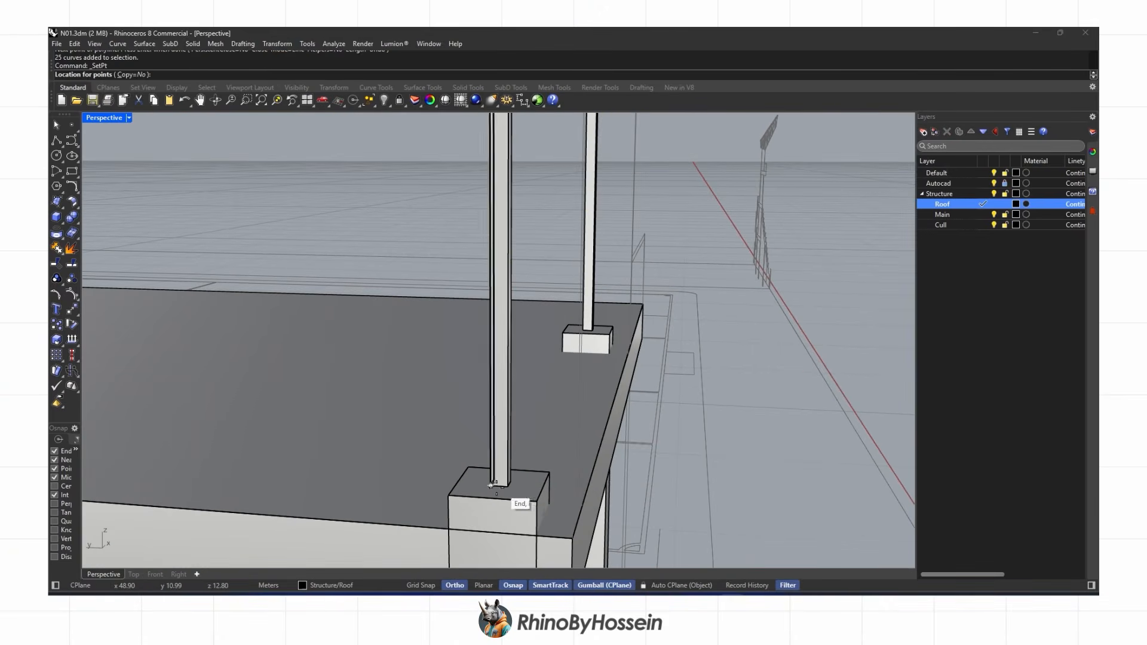
scroll(502, 487, "up", 1)
left_click(501, 481)
Extrude the truss web member curves into solids on both sides, leaving out the two chord outlines
scroll(530, 478, "down", 8)
right_click_drag(526, 374, 496, 413)
scroll(409, 330, "up", 2)
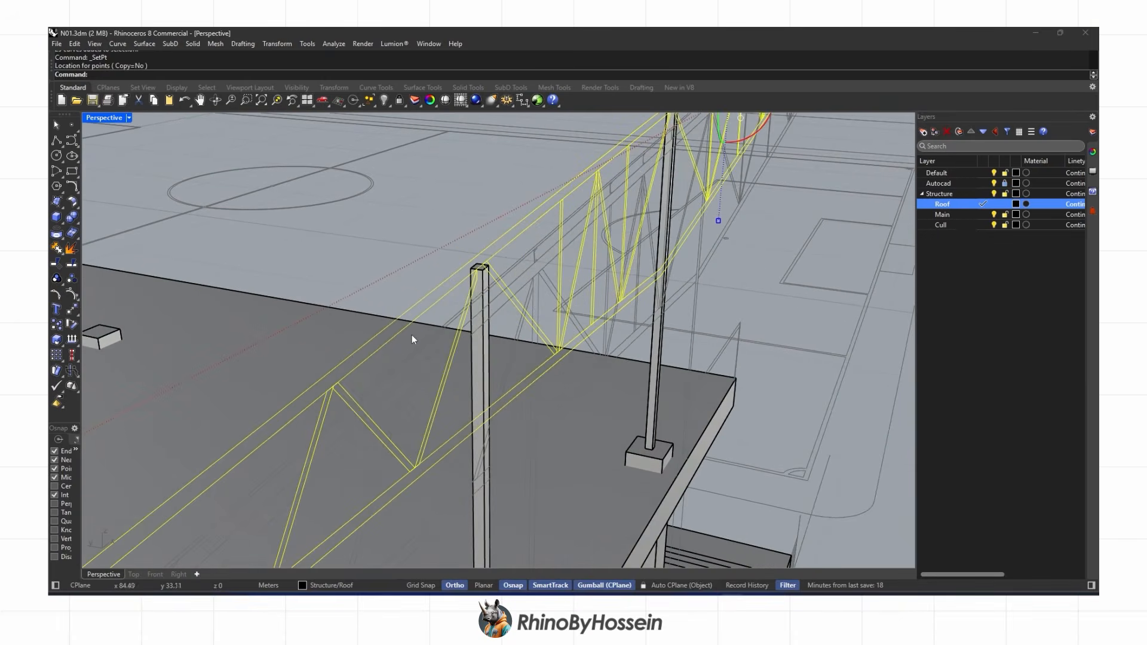
left_click(393, 339, "ctrl")
left_click(378, 336, "ctrl")
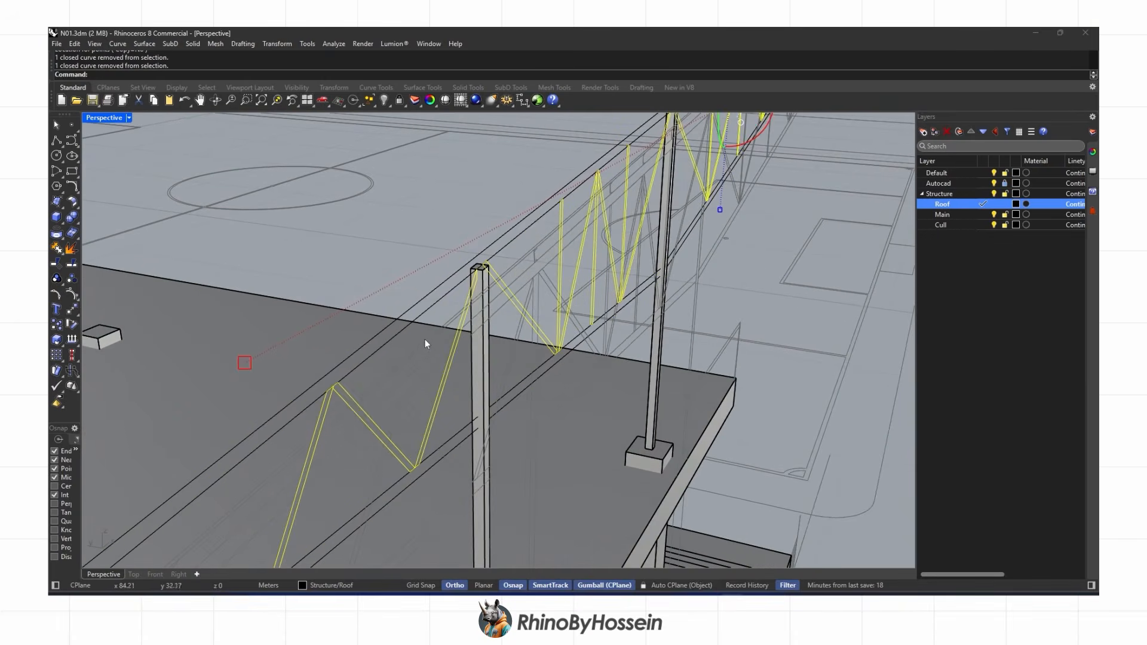
right_click_drag(418, 340, 489, 311, "shift")
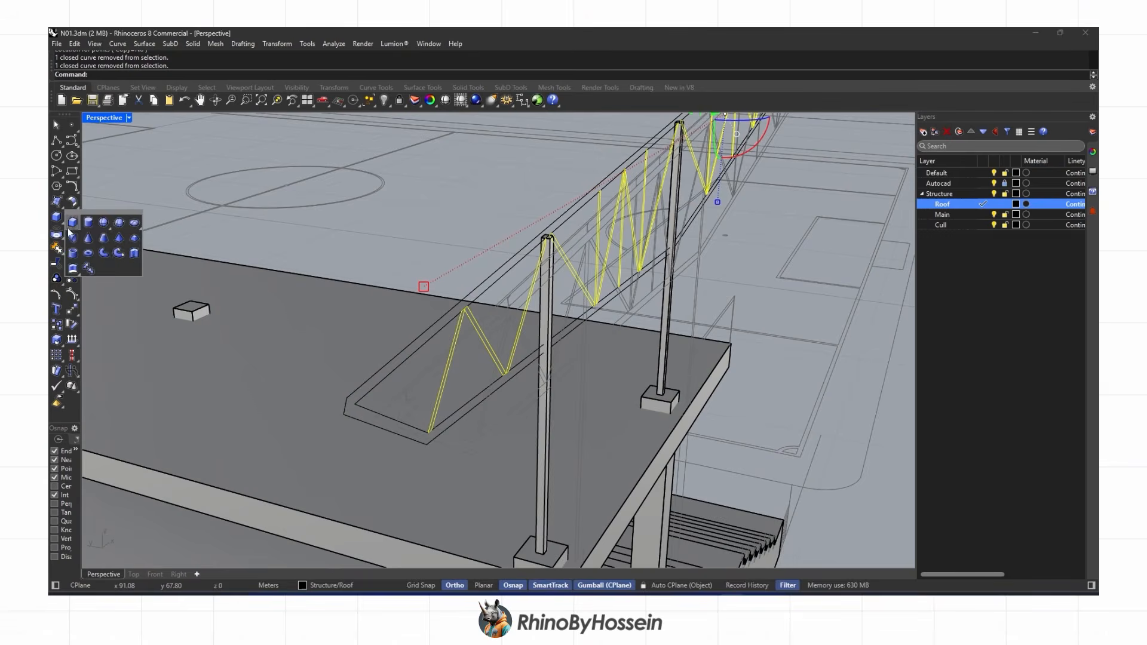
left_click(132, 253)
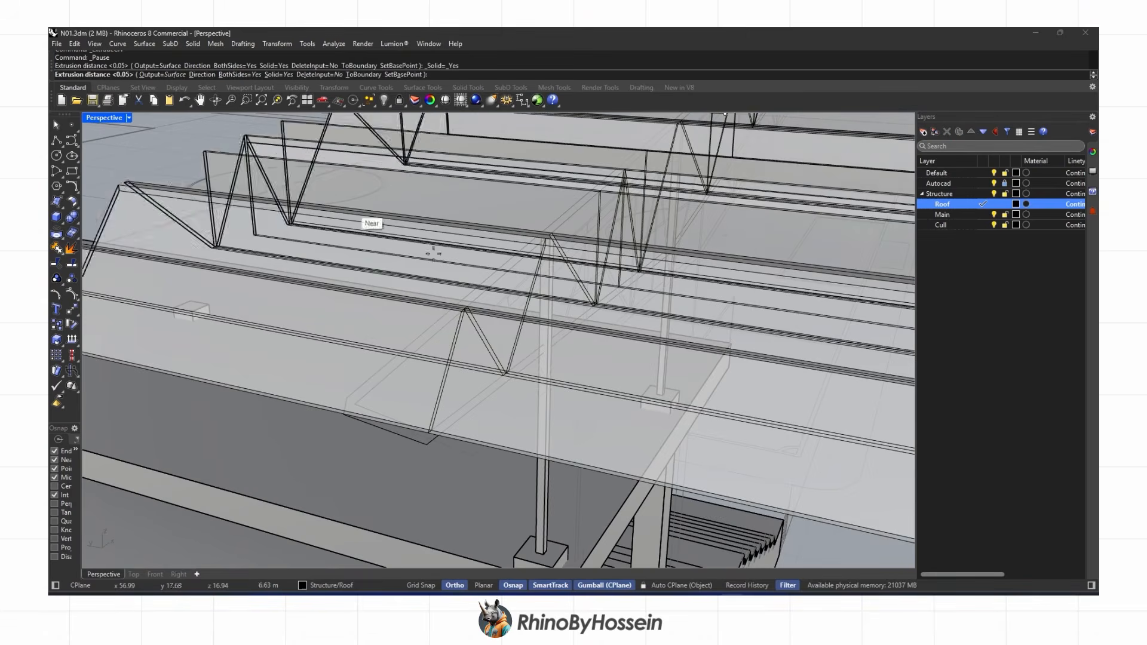
type(".")
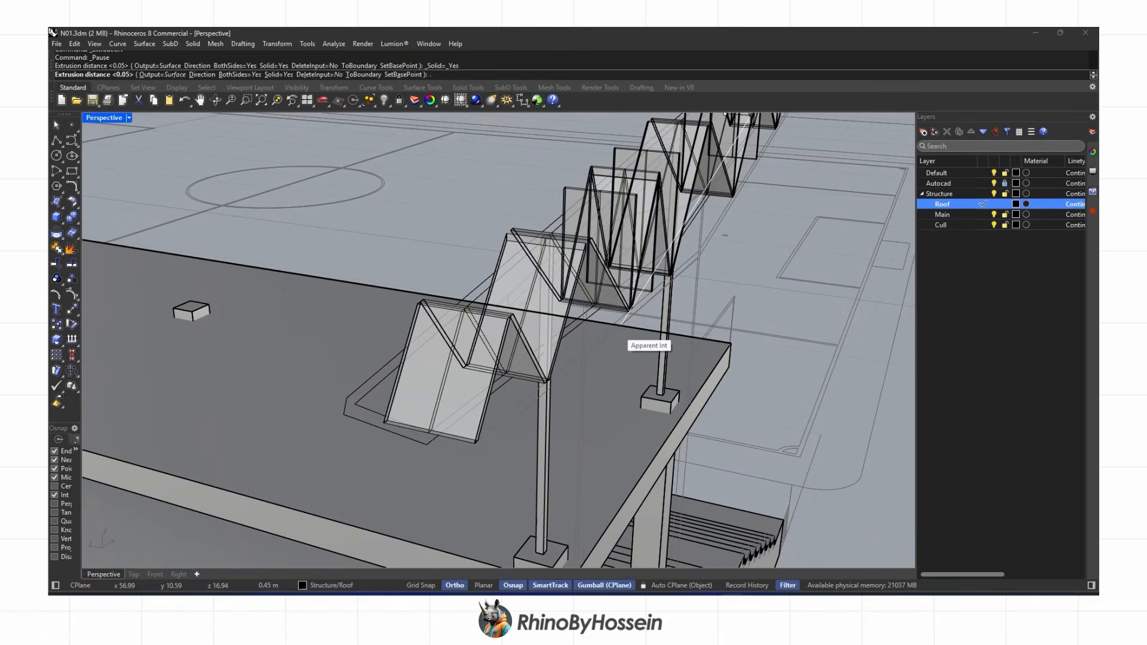
type("01")
right_click_drag(621, 325, 642, 341)
key("Return")
Extrude the two truss chord outlines into solids and delete their source curves
right_click_drag(536, 380, 518, 352)
key("Delete")
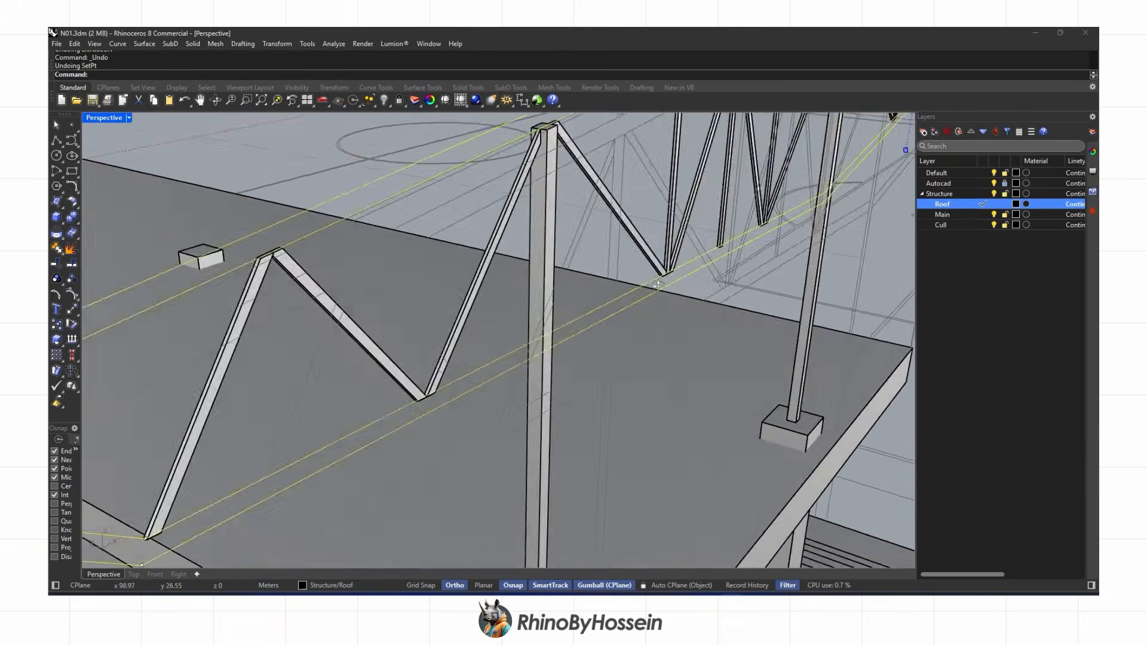
right_click_drag(518, 358, 652, 381)
right_click_drag(592, 512, 625, 492)
Inspect the truss solids in the Rendered display mode and return the viewport to Shaded
scroll(629, 493, "up", 4)
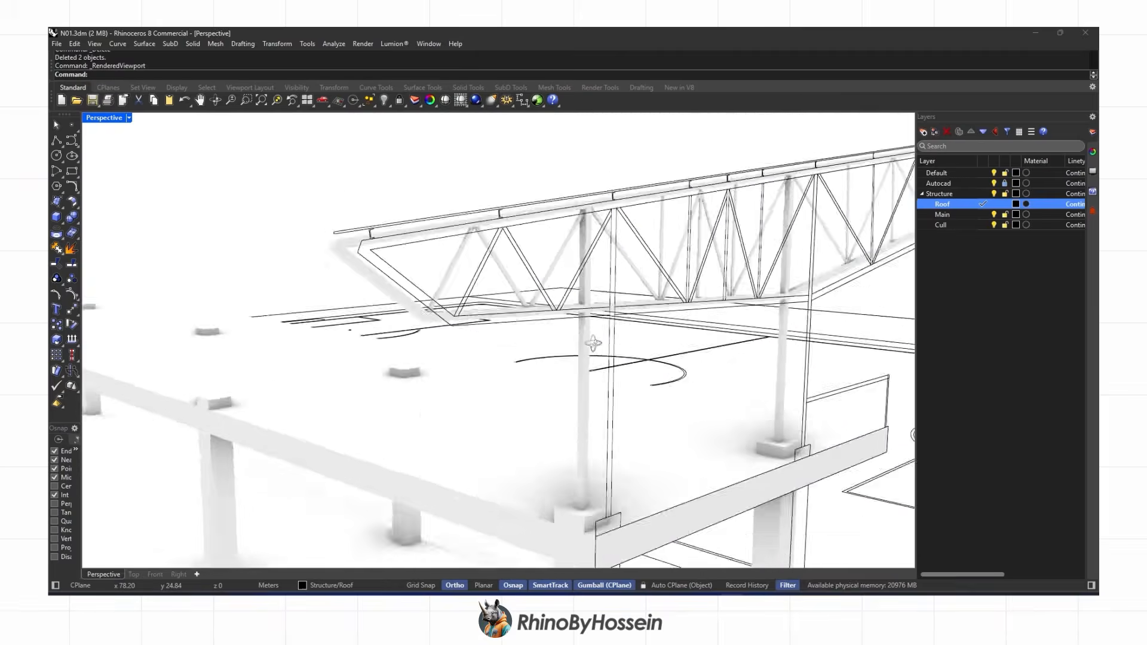
mouse_move(593, 343)
right_mouse_down()
mouse_move(588, 373)
mouse_move(478, 315)
right_mouse_up()
scroll(479, 315, "down", 4)
middle_click(478, 315)
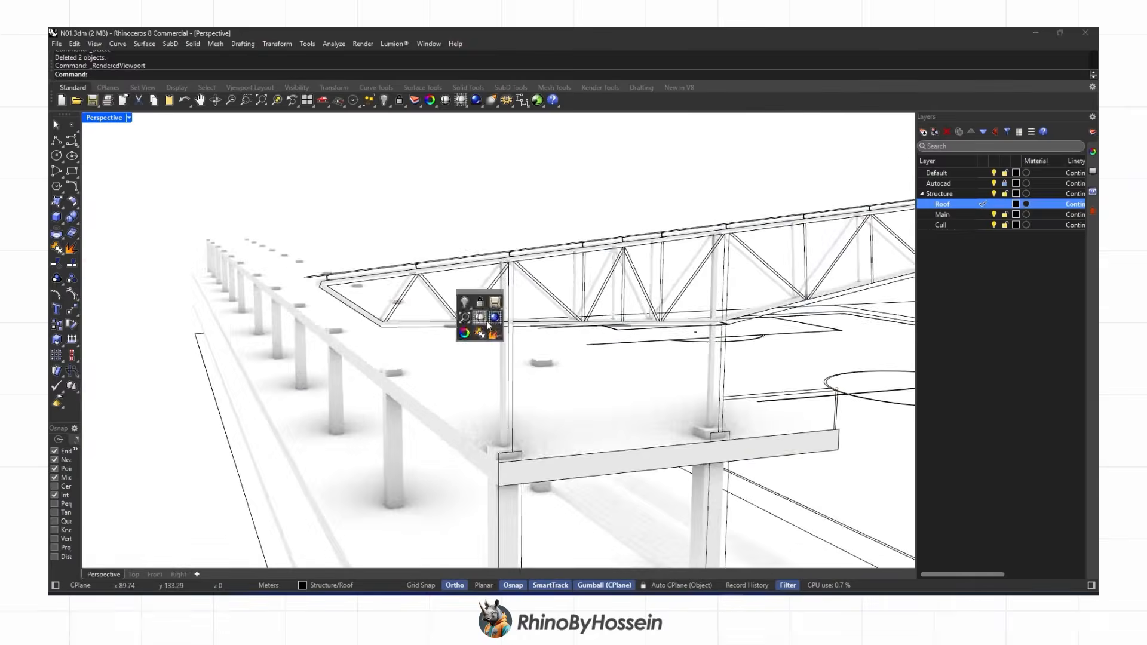
left_click(491, 303)
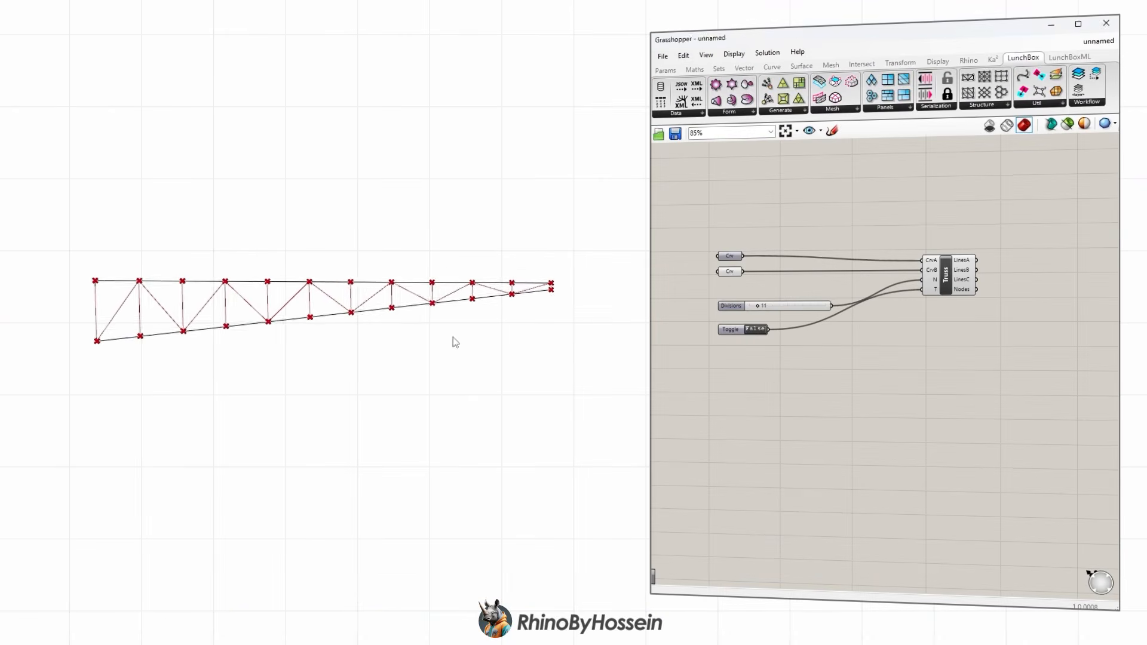
Move the lower chord curve of the Grasshopper LunchBox truss example down to reshape the truss, and deselect it
left_click(162, 338)
mouse_move(322, 285)
left_mouse_down()
mouse_move(322, 318)
mouse_move(327, 303)
left_mouse_up()
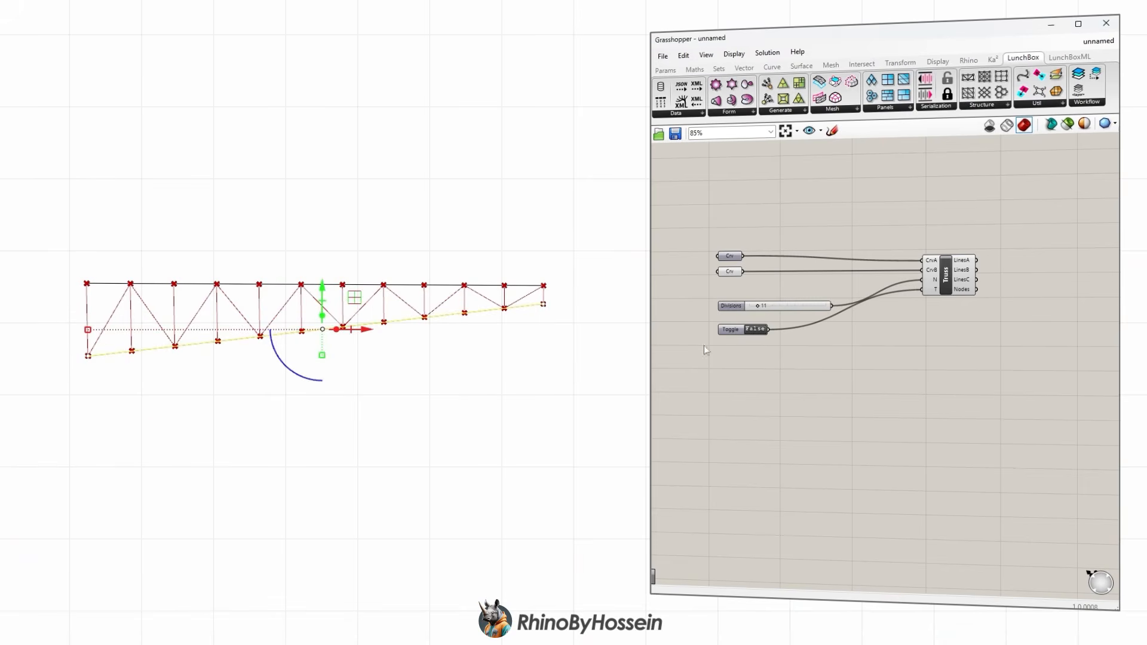
scroll(529, 336, "up", 2)
scroll(539, 335, "down", 4)
mouse_move(538, 335)
right_mouse_down()
mouse_move(569, 319)
mouse_move(543, 318)
right_mouse_up()
key("Escape")
scroll(768, 284, "up", 2)
left_click_drag(752, 315, 751, 319)
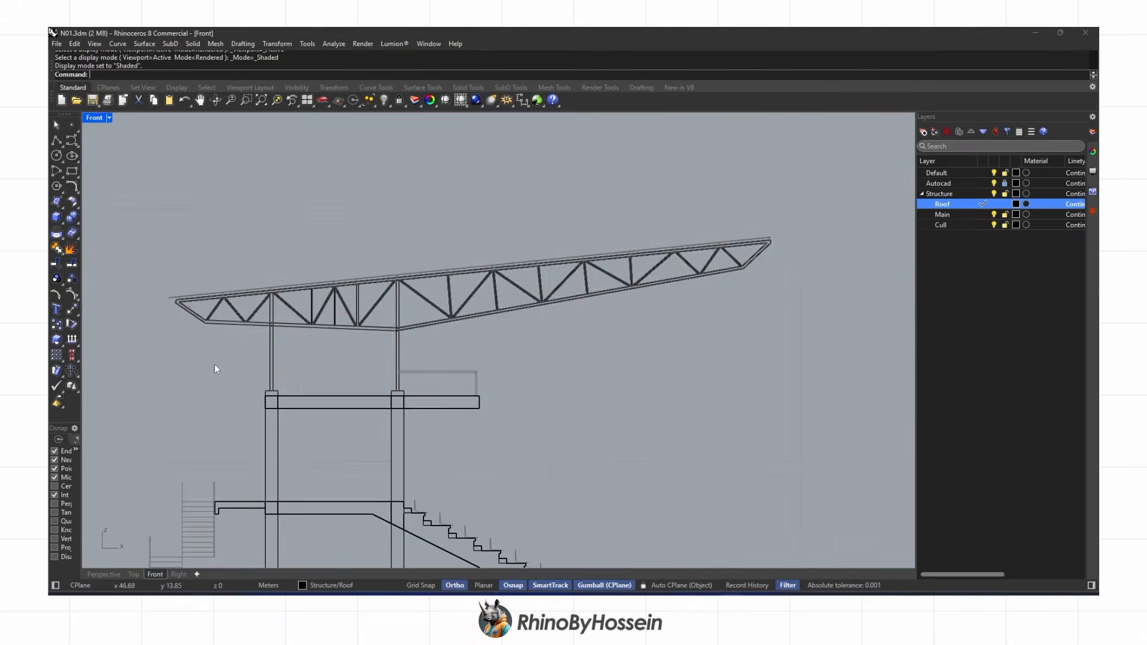
Trace the C-channel purlin profile at the rear end of the truss's top chord as a closed polyline with square corners
scroll(190, 285, "up", 5)
scroll(190, 287, "up", 5)
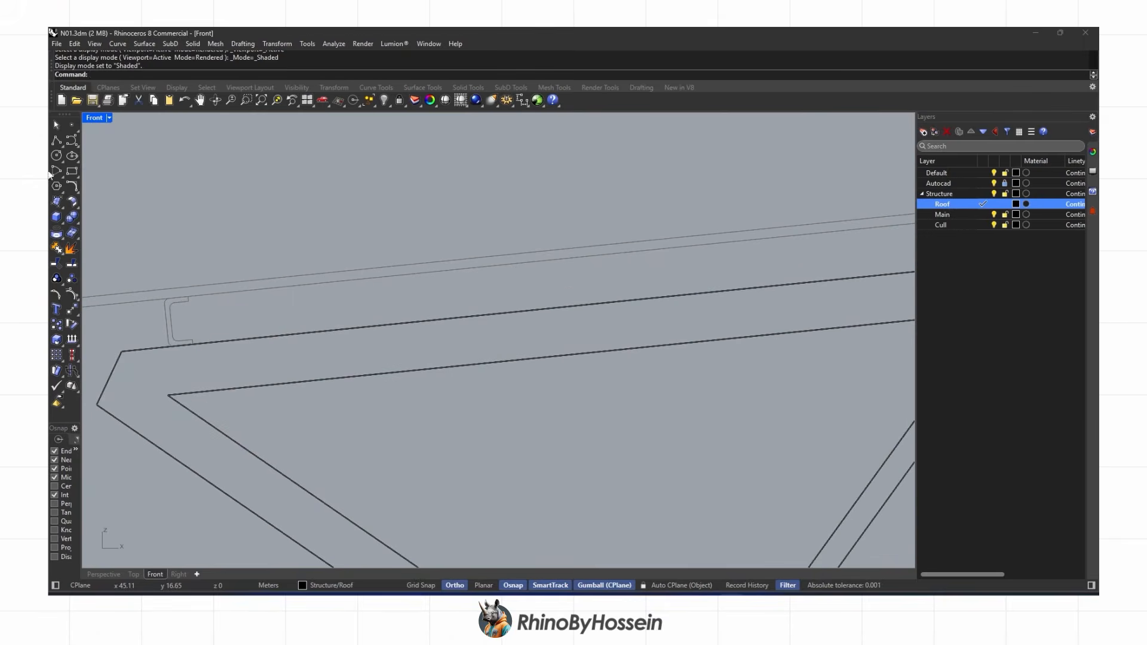
left_click(56, 140)
scroll(169, 328, "up", 2)
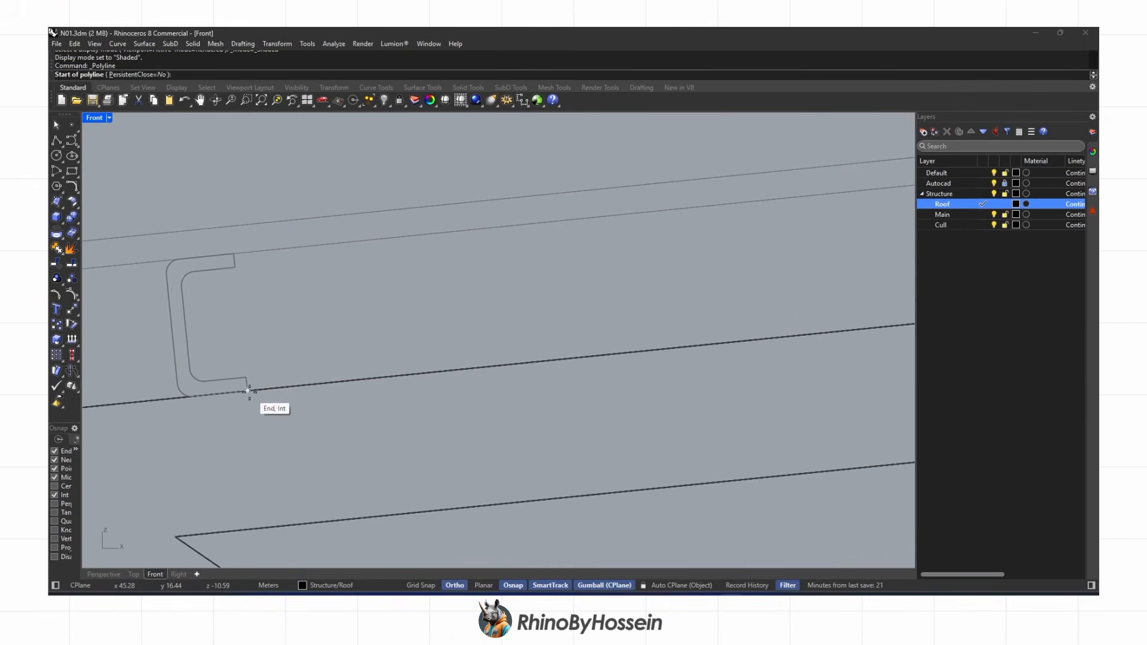
scroll(192, 396, "up", 2)
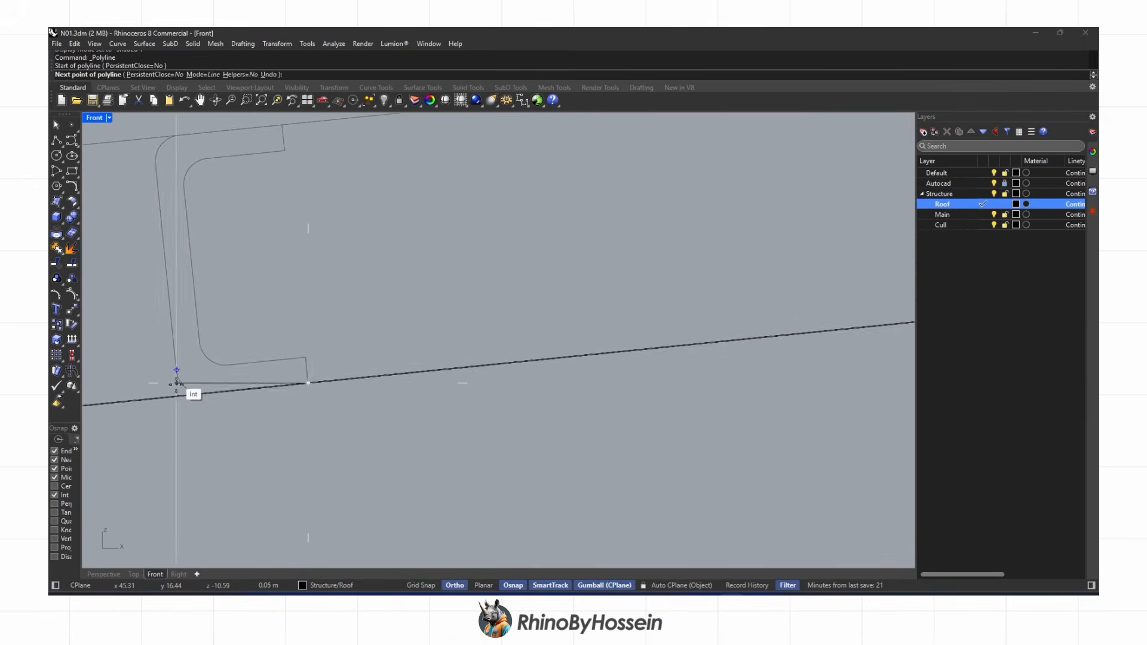
left_click(178, 395)
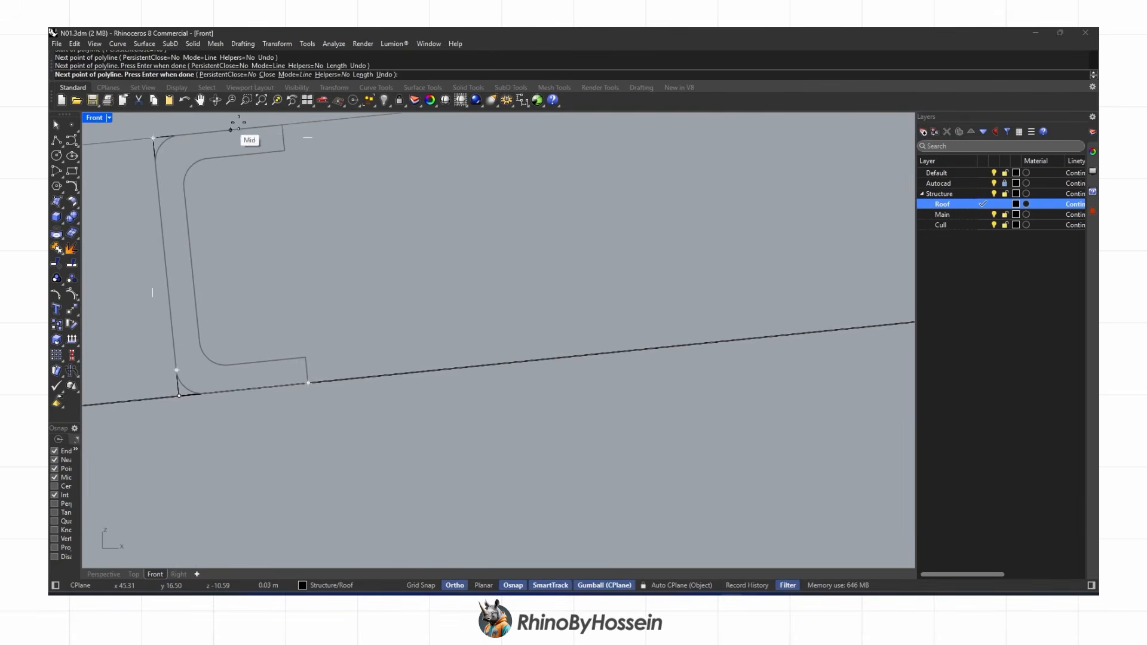
scroll(192, 165, "up", 2)
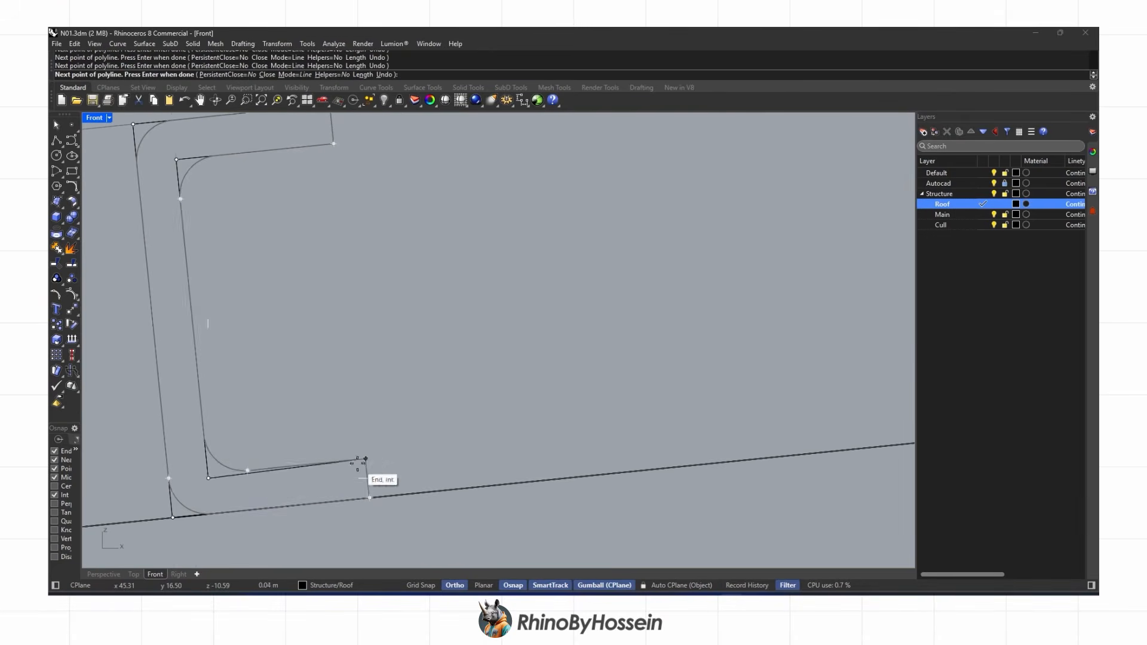
Fillet the inner and outer bends of the C-channel profile with a 0.01 m radius
scroll(236, 478, "up", 1)
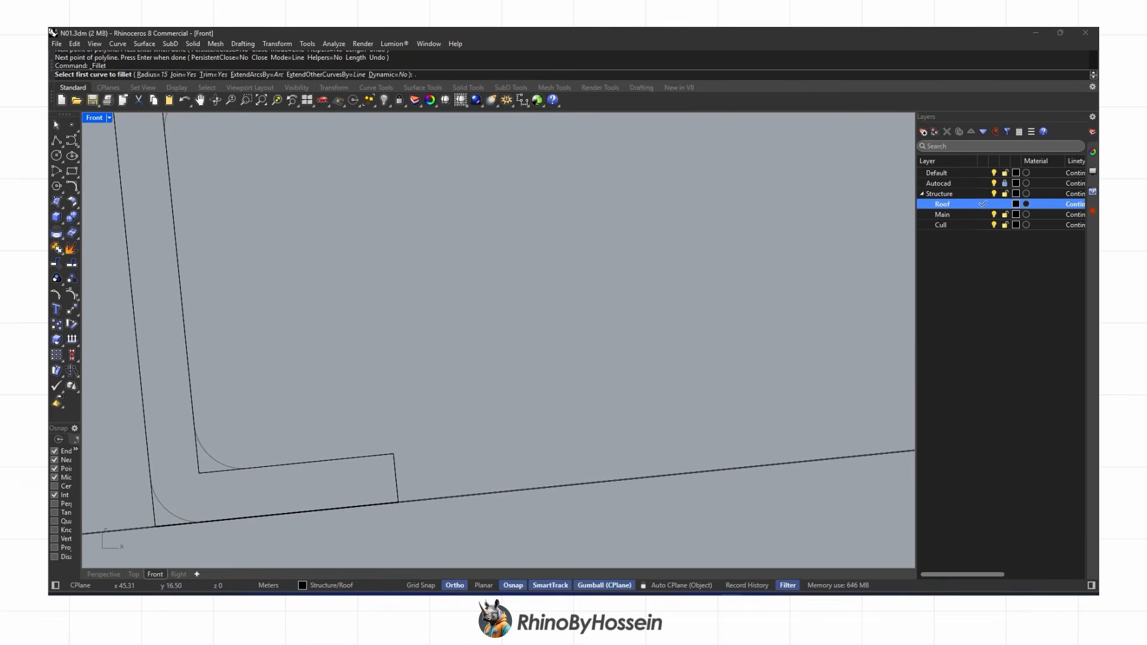
left_click(191, 421)
left_click(212, 466)
key("Return")
left_click(146, 513)
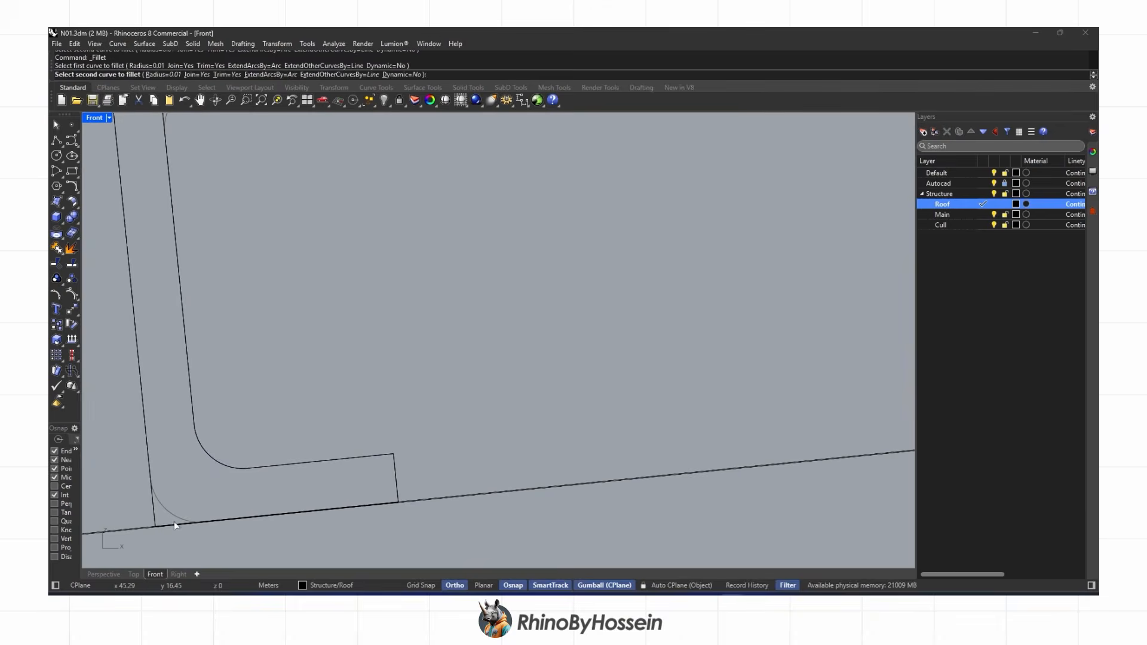
left_click(190, 525)
left_click(208, 551)
scroll(142, 271, "down", 3)
scroll(238, 259, "up", 2)
left_click(271, 278)
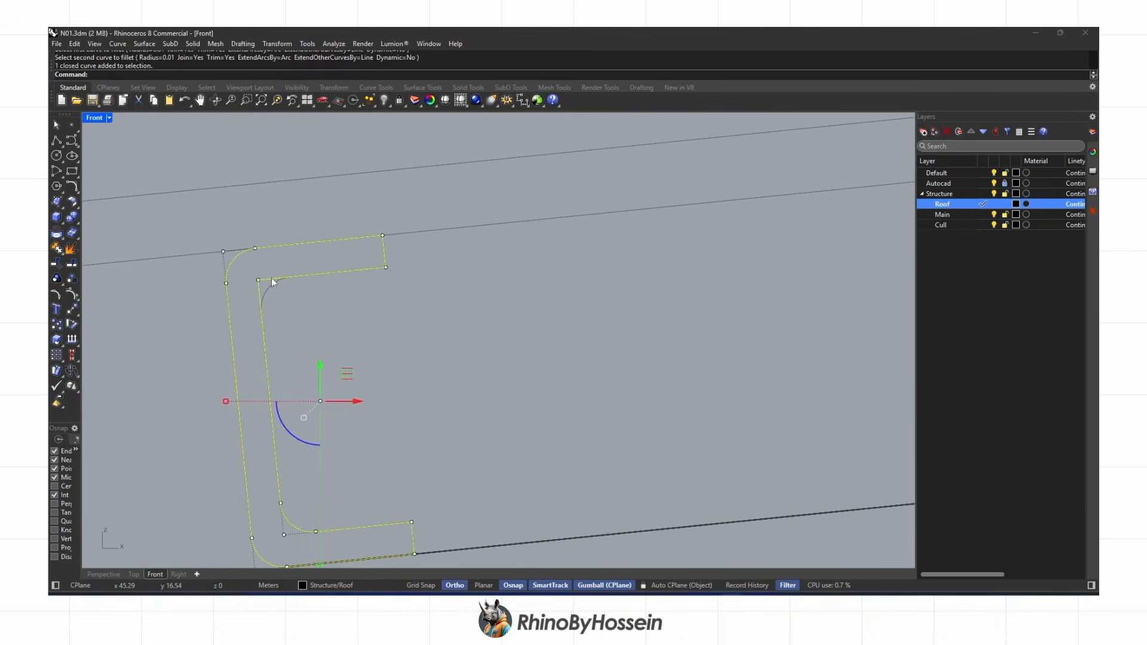
left_click(270, 403)
scroll(270, 403, "down", 3)
scroll(285, 446, "up", 2)
Align the C-channel profile with the modelled roof truss using Set Points, and return to the Front view
key("ctrl+F4")
scroll(480, 324, "up", 3)
scroll(480, 324, "up", 2)
left_click(277, 43)
left_click(287, 179)
left_click(545, 345)
scroll(447, 355, "up", 2)
left_click(447, 355)
left_click(154, 574)
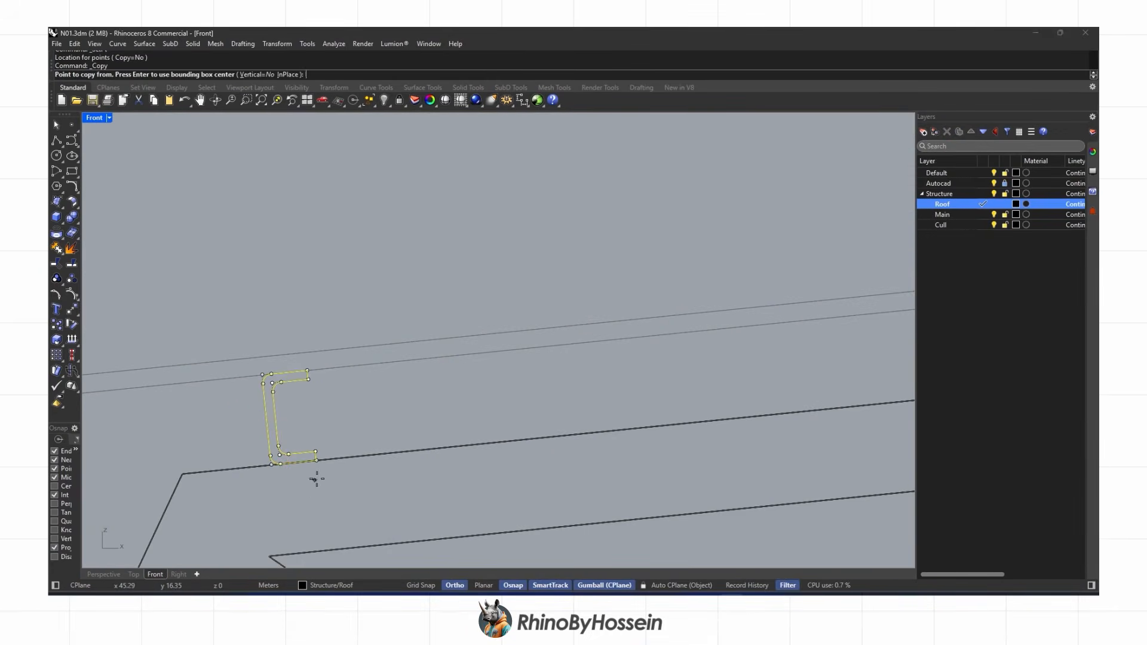
Copy the C-channel profile from the rear end of the truss's top chord to the remaining purlin positions along the chord
left_click(316, 460)
scroll(335, 454, "down", 3)
right_click_drag(849, 343, 752, 353)
scroll(750, 354, "up", 5)
left_click(719, 353)
scroll(625, 367, "down", 5)
right_click_drag(848, 337, 430, 380)
scroll(687, 378, "up", 6)
scroll(705, 371, "down", 3)
right_click_drag(706, 370, 504, 351)
scroll(775, 323, "up", 4)
left_click(775, 323)
scroll(371, 371, "down", 3)
scroll(599, 328, "up", 3)
scroll(461, 320, "down", 3)
scroll(799, 312, "up", 4)
scroll(777, 311, "up", 4)
left_click(678, 321)
scroll(140, 395, "down", 6)
scroll(520, 357, "up", 7)
left_click(721, 350)
scroll(457, 373, "down", 3)
scroll(742, 325, "down", 3)
scroll(661, 367, "up", 3)
scroll(719, 366, "down", 3)
scroll(529, 381, "up", 3)
scroll(530, 382, "up", 3)
left_click(469, 386)
scroll(382, 387, "down", 5)
scroll(633, 367, "up", 6)
left_click(568, 400)
scroll(454, 400, "down", 5)
scroll(747, 353, "up", 3)
scroll(698, 358, "up", 7)
left_click(680, 370)
scroll(658, 374, "down", 8)
scroll(317, 389, "up", 5)
scroll(312, 389, "down", 6)
scroll(549, 369, "up", 6)
left_click(563, 368)
scroll(406, 390, "down", 5)
left_click(480, 379)
scroll(478, 379, "down", 6)
scroll(652, 350, "up", 8)
left_click(628, 343)
key("Return")
scroll(717, 318, "down", 10)
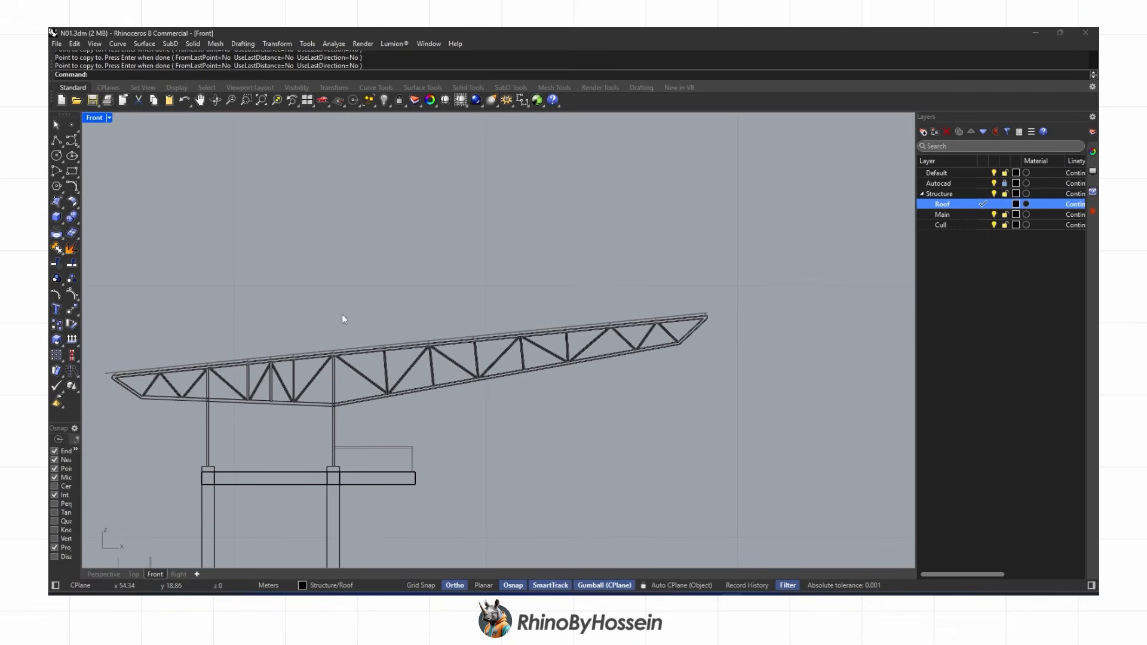
Extrude all C-channel profiles on the top chord as solids in both directions to the truss's side edge
left_click_drag(763, 384, 763, 384)
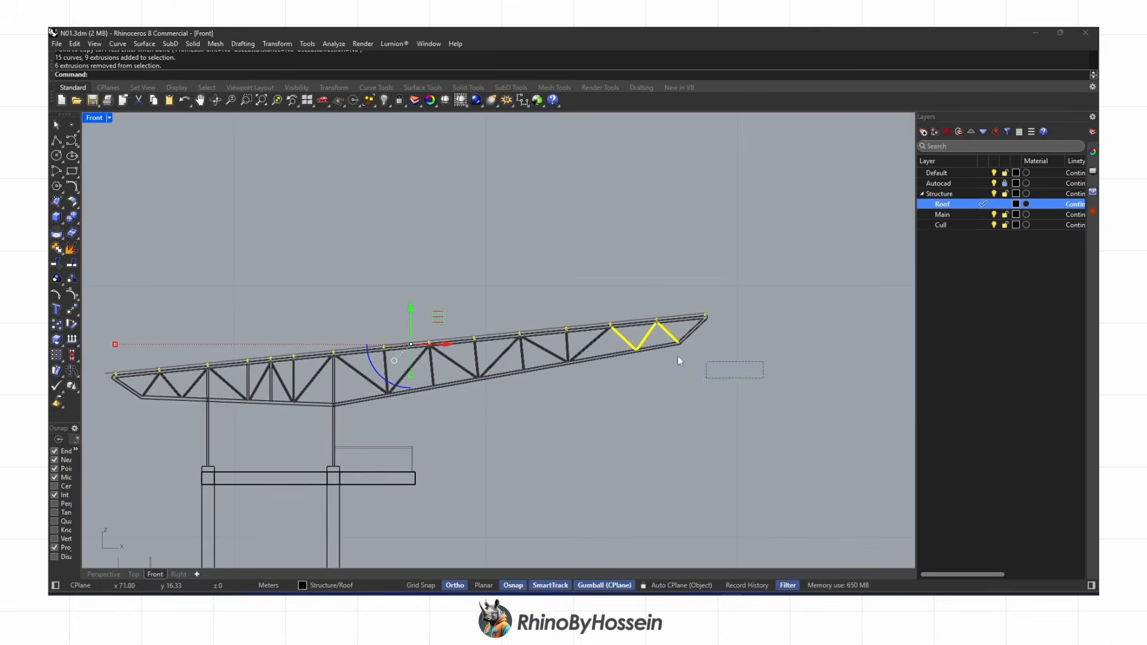
right_click_drag(575, 352, 663, 338)
left_click(103, 575)
right_click_drag(512, 402, 544, 379)
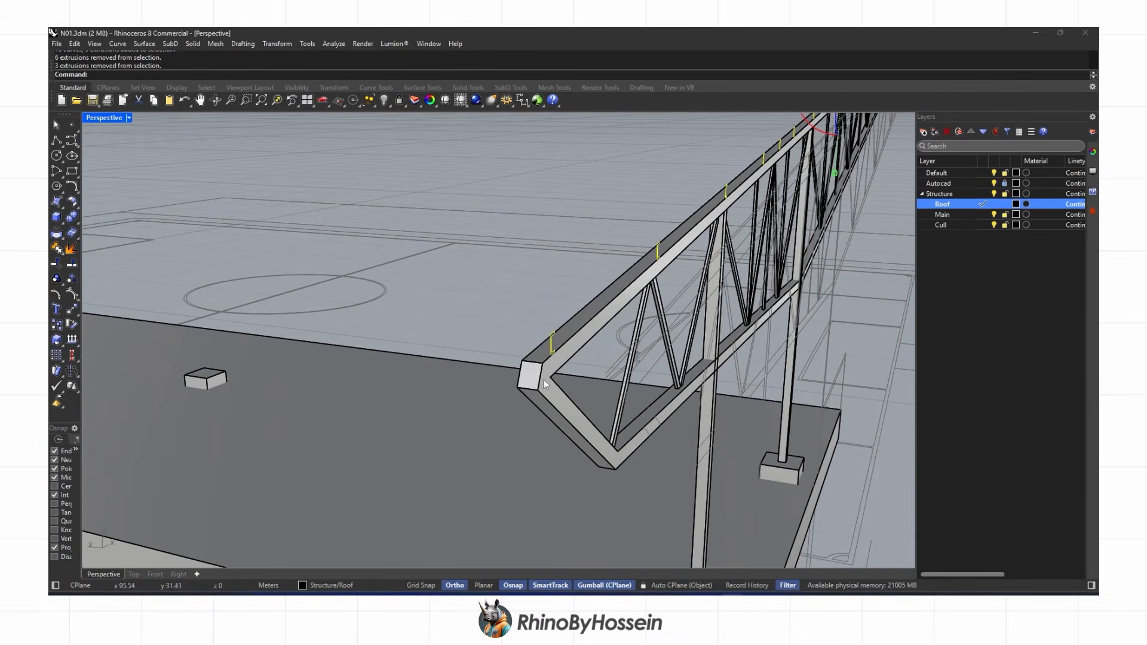
left_click(61, 223)
left_click(134, 256)
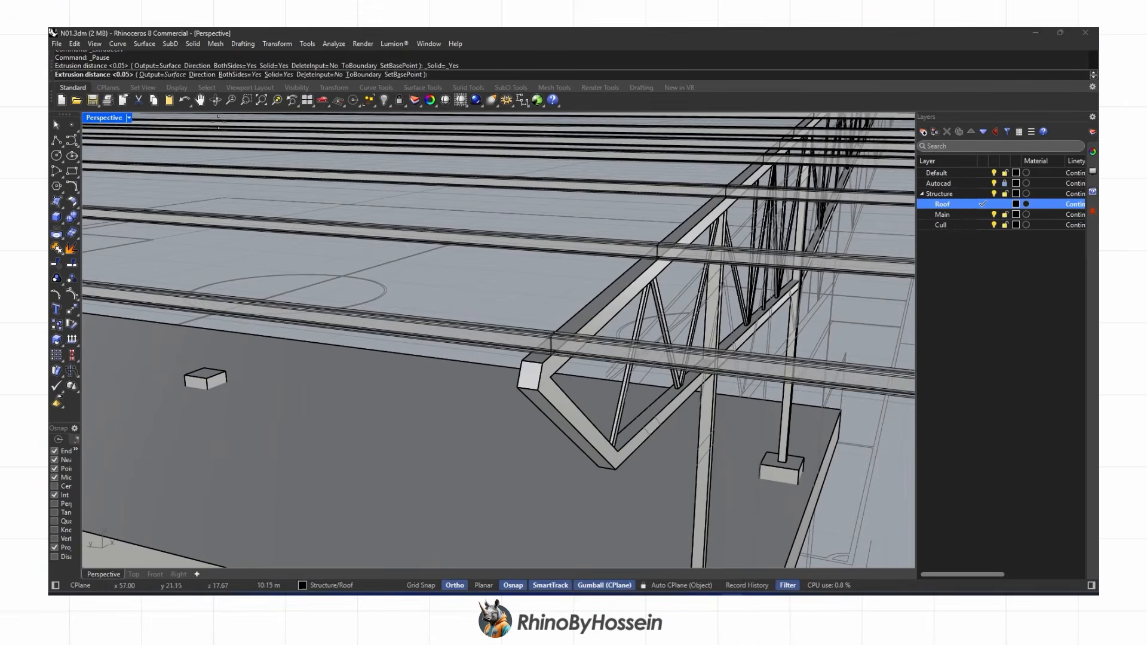
left_click(521, 359)
right_click_drag(521, 358, 115, 513)
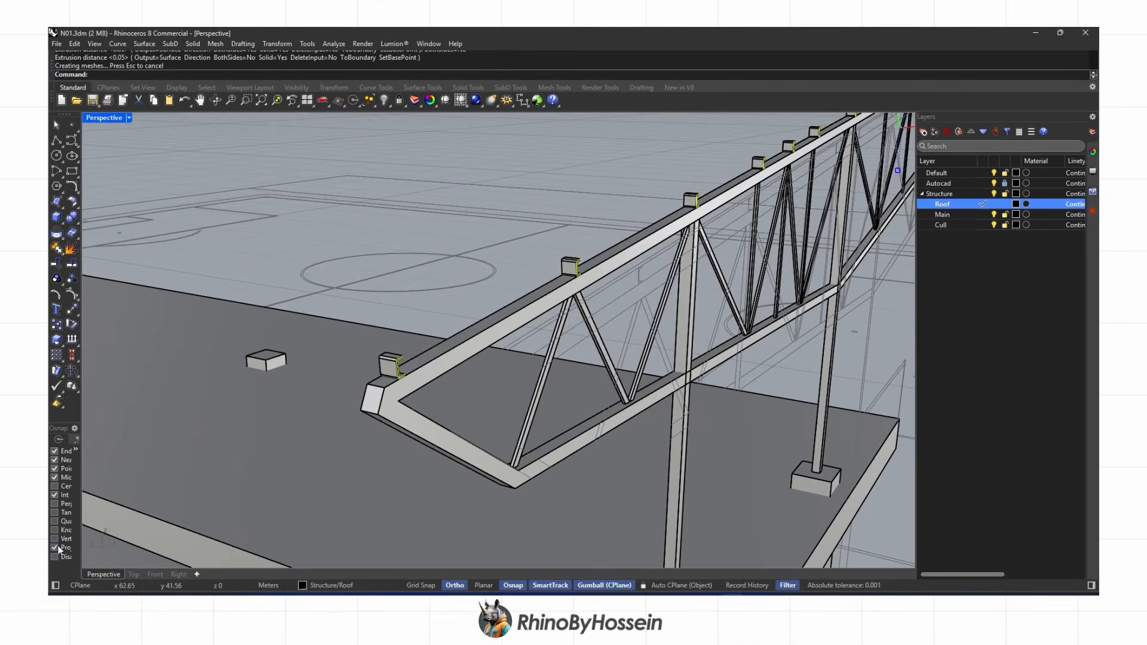
Delete the C-channel profile curves and select any remaining curves with SelCrv
scroll(526, 300, "down", 8)
key("Delete")
type("SelCrv")
key("Return")
Group the complete roof truss with its two posts and short purlin pieces
right_click_drag(527, 290, 764, 250)
scroll(526, 282, "down", 4)
left_click_drag(467, 310, 425, 314)
right_click_drag(529, 313, 244, 314)
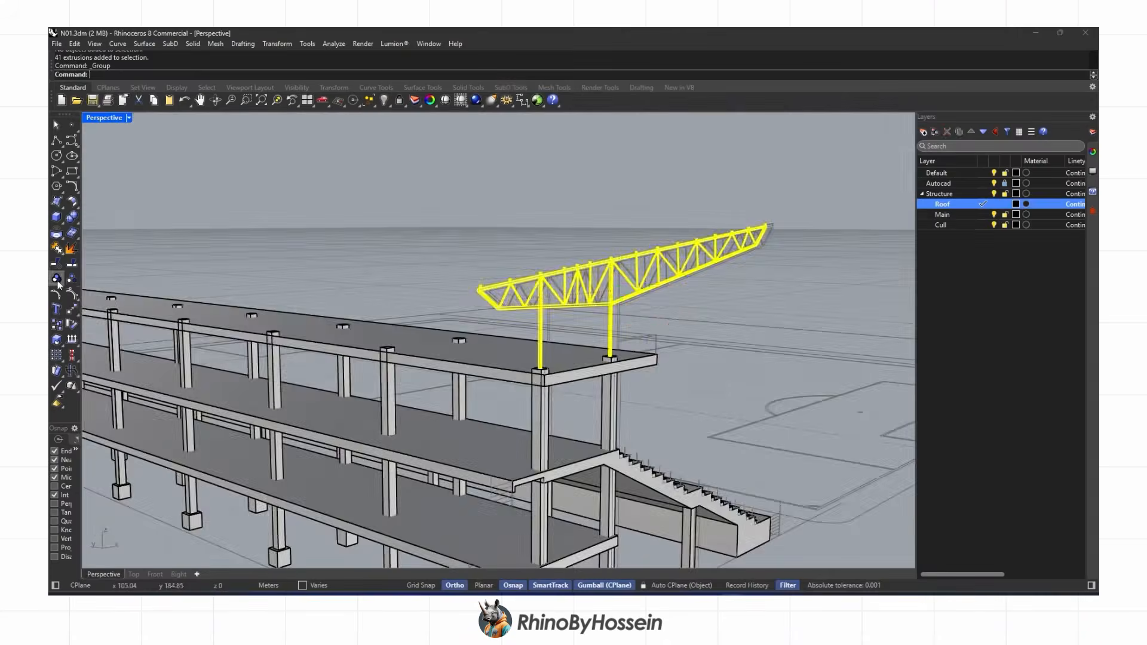
Copy the grouped roof truss from the end column's top to each remaining column along the grandstand
right_click_drag(454, 334, 505, 364)
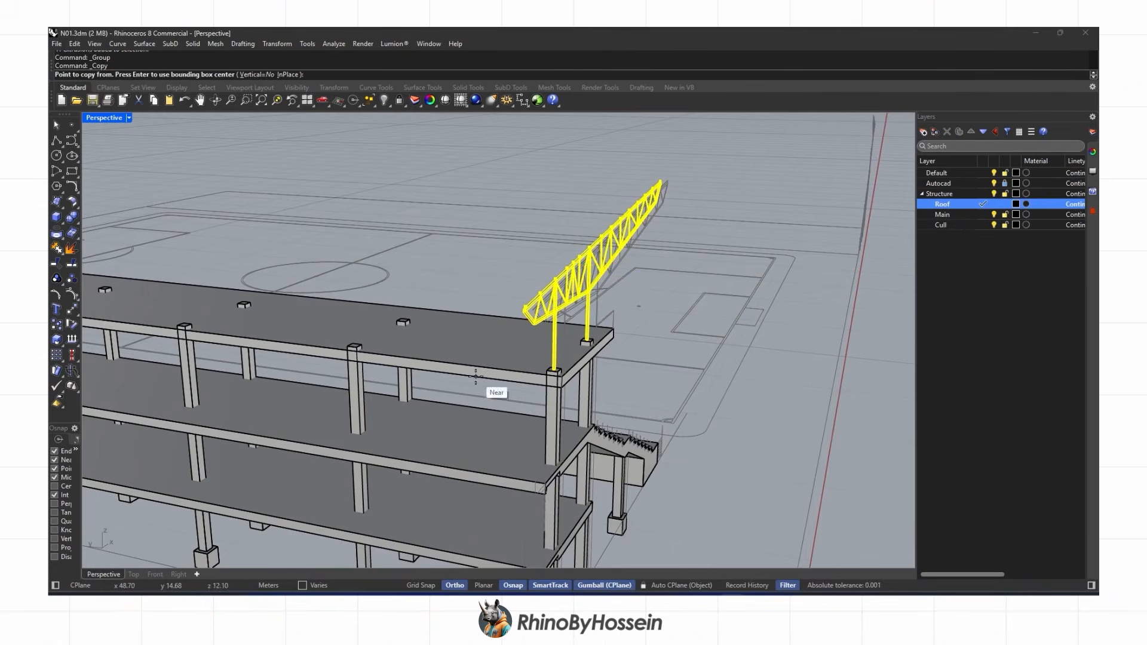
scroll(546, 356, "up", 7)
left_click(563, 390)
scroll(502, 401, "down", 6)
right_click_drag(478, 398, 508, 395)
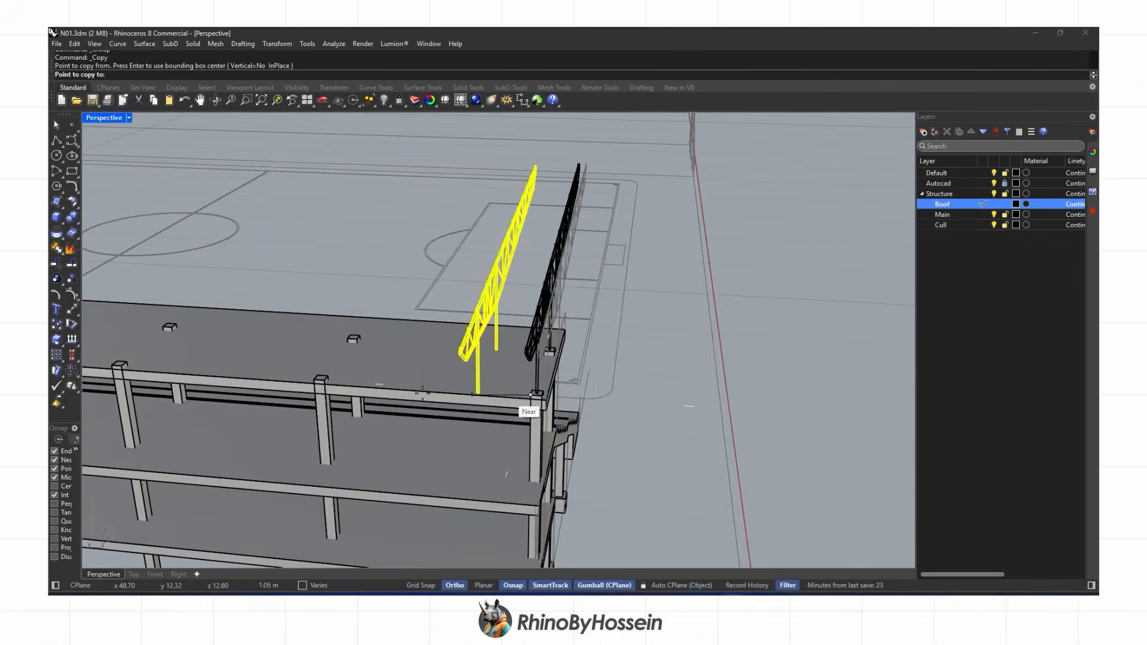
scroll(311, 391, "up", 7)
left_click(334, 344)
scroll(431, 344, "down", 6)
scroll(365, 328, "up", 5)
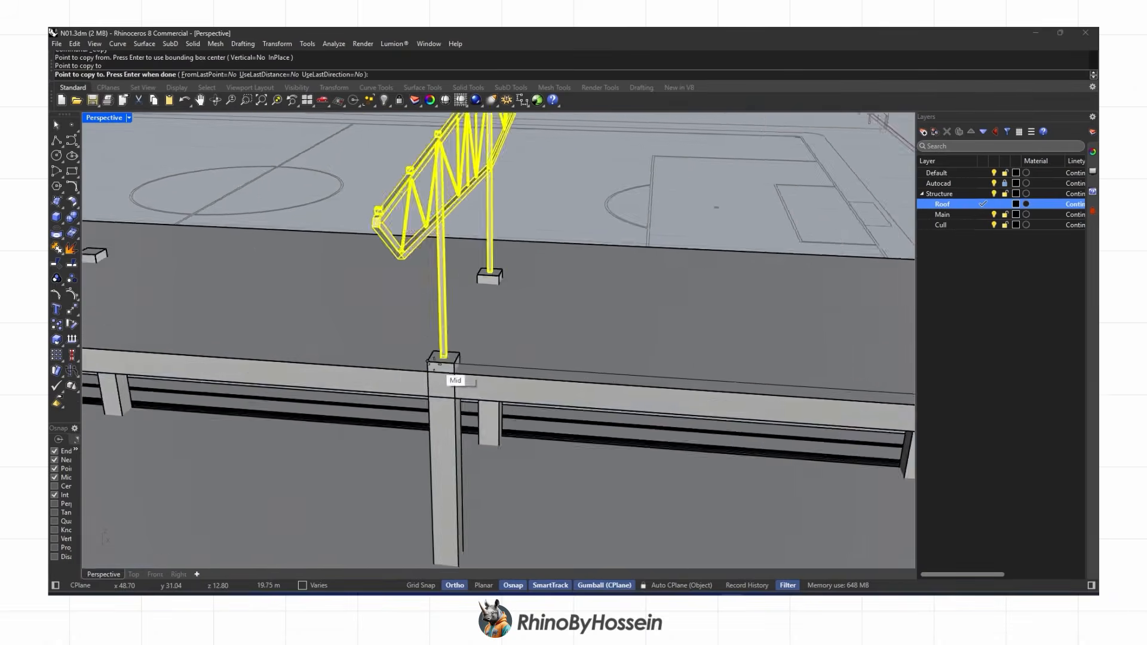
left_click(438, 362)
scroll(412, 356, "down", 6)
scroll(388, 358, "up", 6)
left_click(379, 354)
scroll(383, 353, "down", 6)
scroll(256, 349, "up", 6)
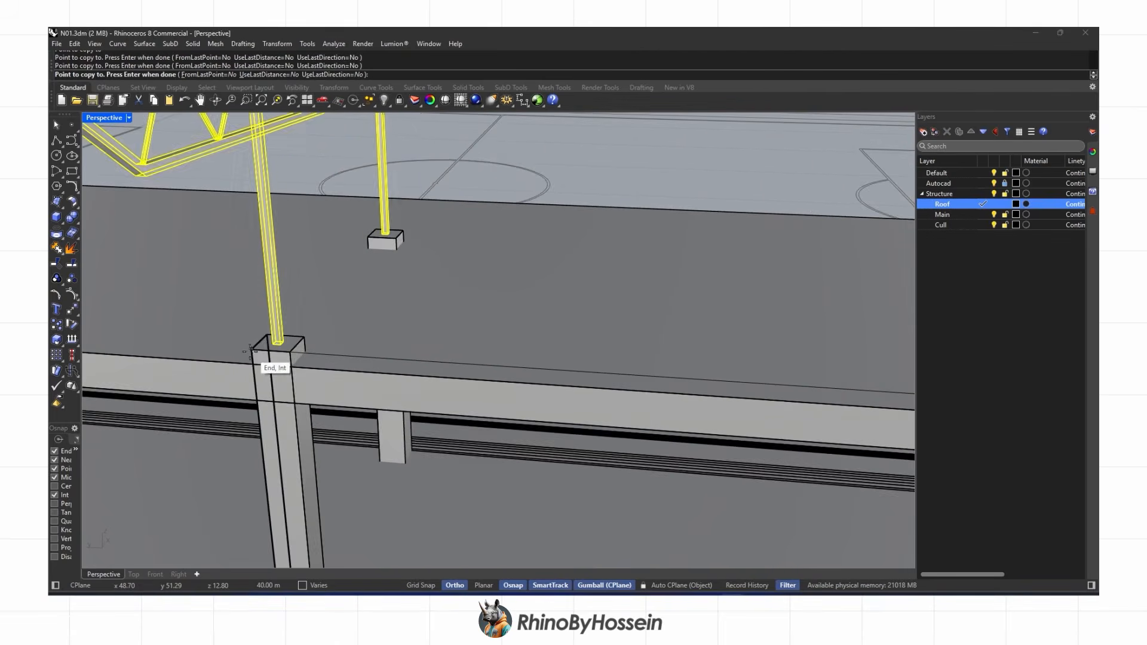
left_click(251, 350)
scroll(251, 351, "down", 6)
scroll(406, 340, "up", 6)
left_click(415, 350)
scroll(406, 335, "down", 5)
scroll(392, 303, "up", 6)
left_click(359, 375)
scroll(358, 376, "down", 6)
scroll(680, 345, "up", 6)
left_click(410, 356)
scroll(410, 356, "down", 6)
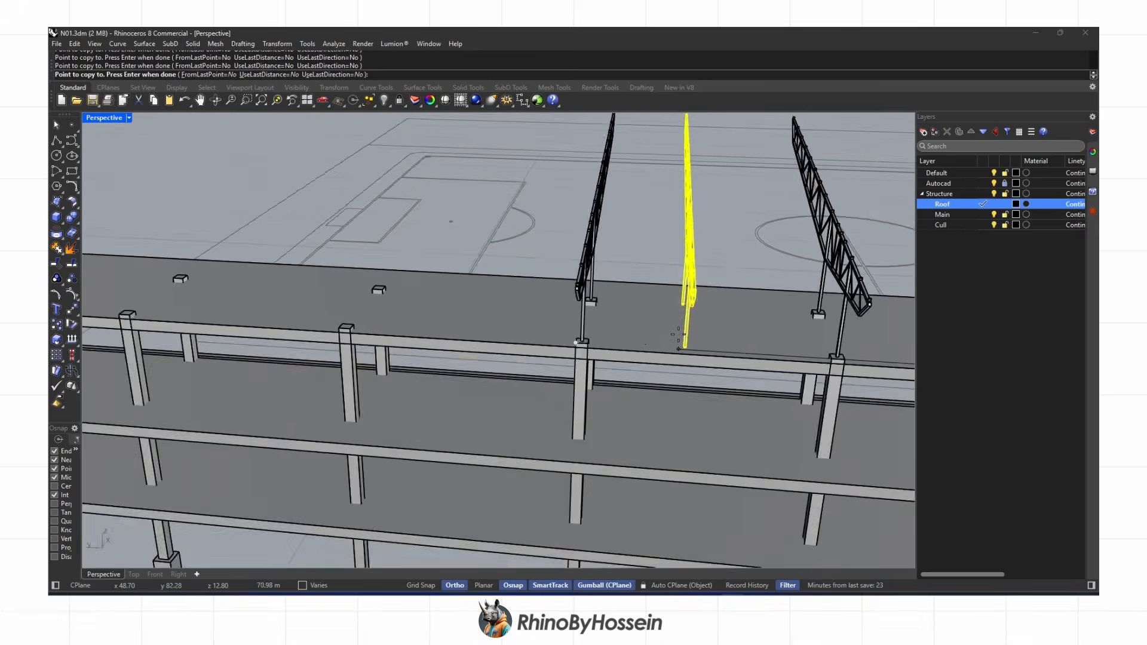
scroll(335, 328, "up", 7)
left_click(375, 334)
scroll(626, 341, "down", 6)
scroll(322, 322, "up", 6)
left_click(324, 323)
scroll(552, 312, "down", 2)
scroll(552, 313, "down", 6)
right_click_drag(310, 298, 402, 315)
right_click_drag(230, 340, 433, 355, "shift")
scroll(433, 355, "up", 7)
left_click(433, 352)
scroll(594, 328, "down", 4)
right_click_drag(334, 359, 530, 330, "shift")
scroll(289, 354, "up", 6)
left_click(310, 365)
key("Return")
scroll(356, 357, "down", 12)
right_click_drag(357, 357, 481, 373)
key("Escape")
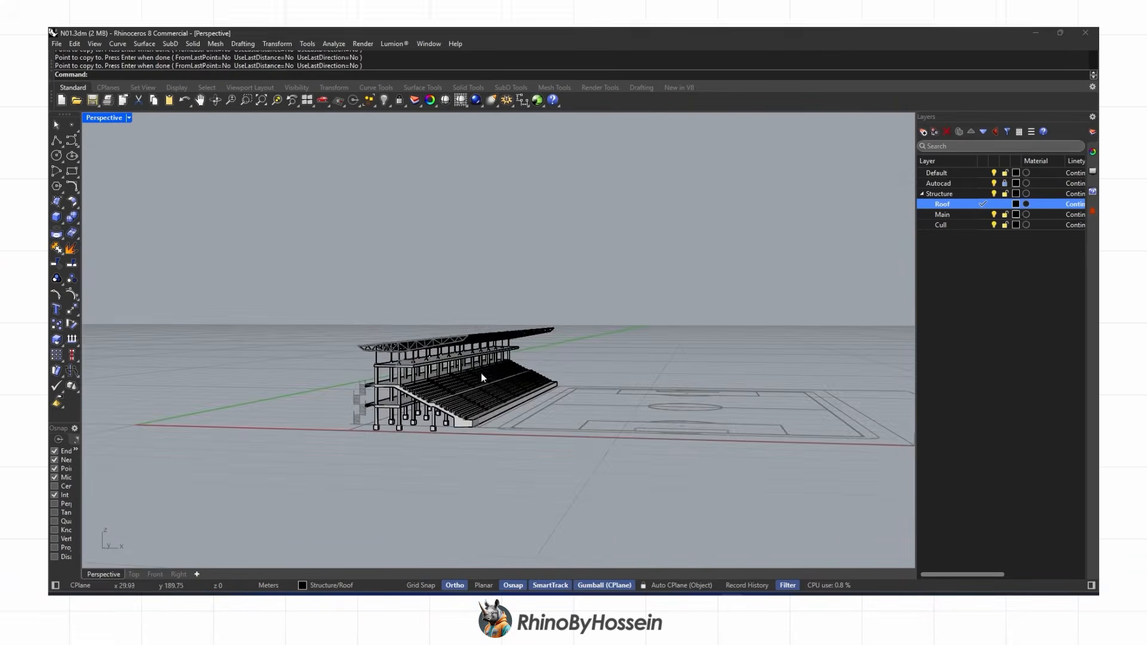
Trace the thin sloping roof covering above the purlins in the Front view as a closed polyline
scroll(482, 373, "up", 12)
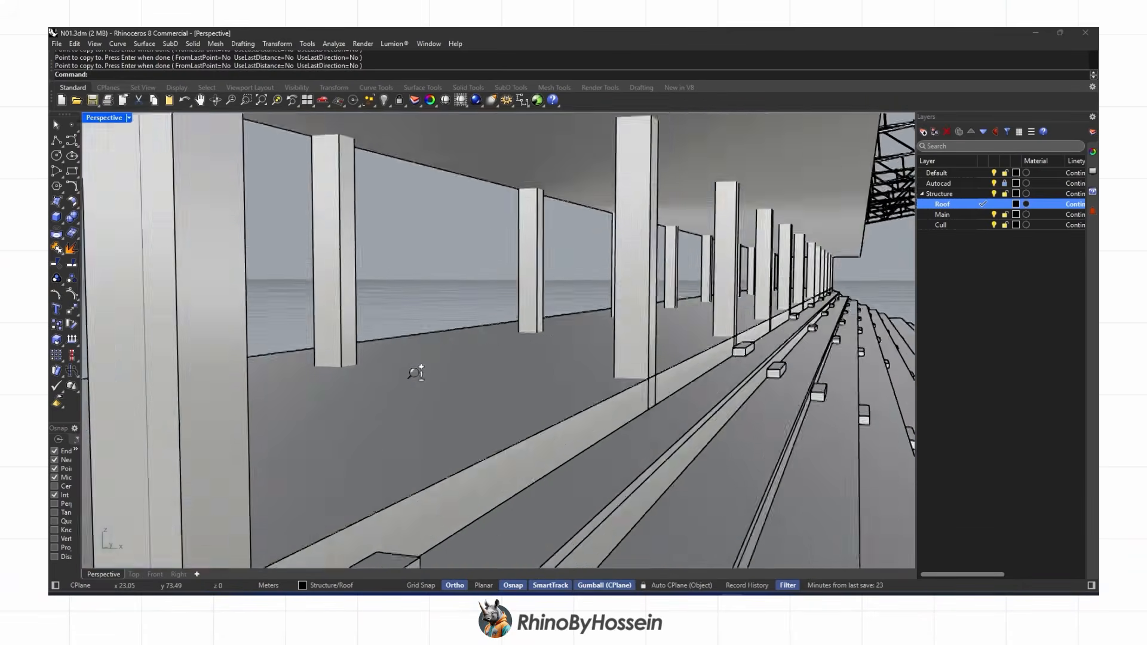
scroll(416, 372, "down", 6)
scroll(411, 379, "down", 6)
mouse_move(406, 389)
right_mouse_down()
mouse_move(379, 364)
mouse_move(400, 374)
right_mouse_up()
key("ctrl+F2")
scroll(445, 415, "down", 4)
left_click(56, 140)
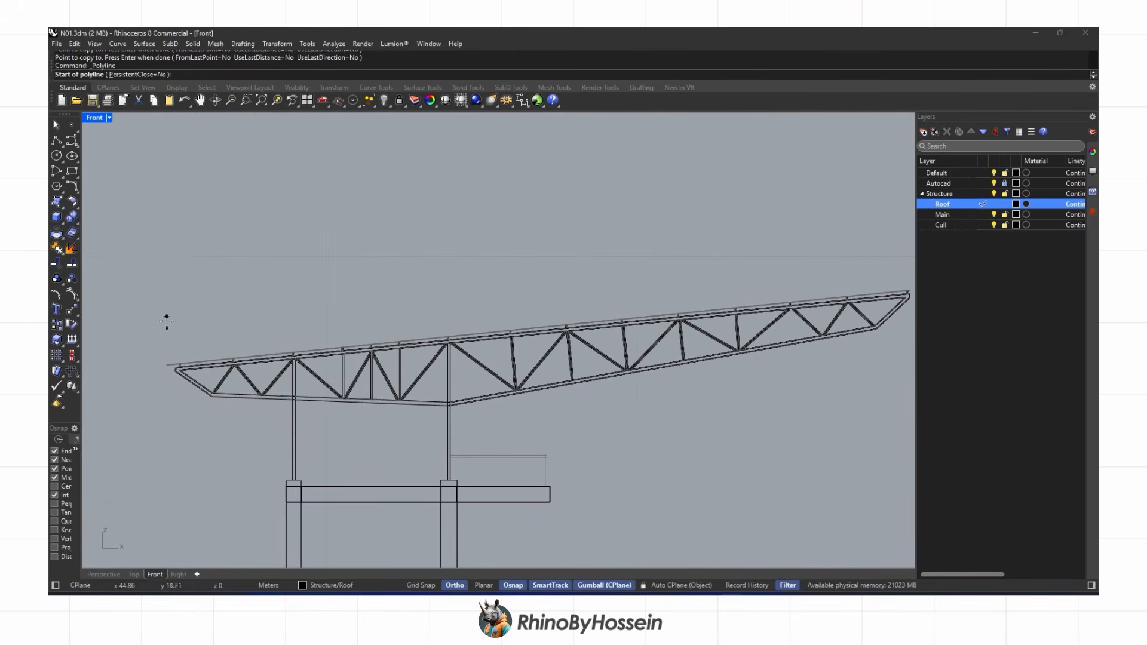
scroll(174, 373, "up", 8)
left_click(177, 368)
scroll(180, 372, "down", 6)
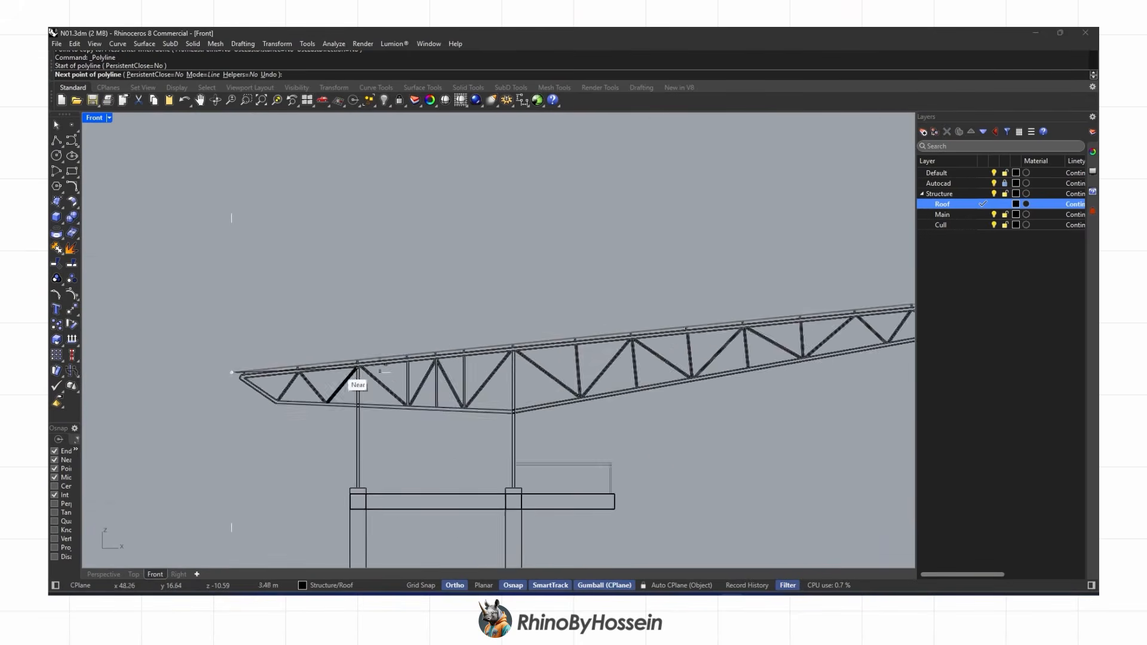
scroll(636, 331, "up", 6)
scroll(636, 330, "up", 4)
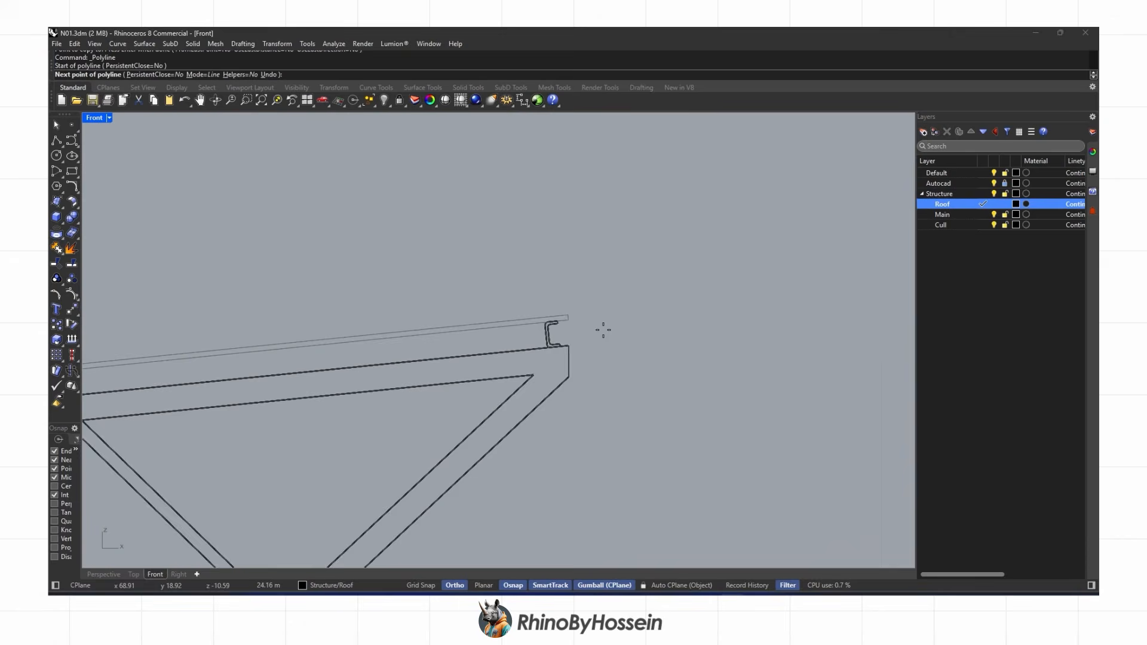
left_click(558, 309)
scroll(559, 310, "down", 3)
scroll(405, 331, "down", 5)
scroll(376, 317, "up", 6)
scroll(344, 317, "up", 3)
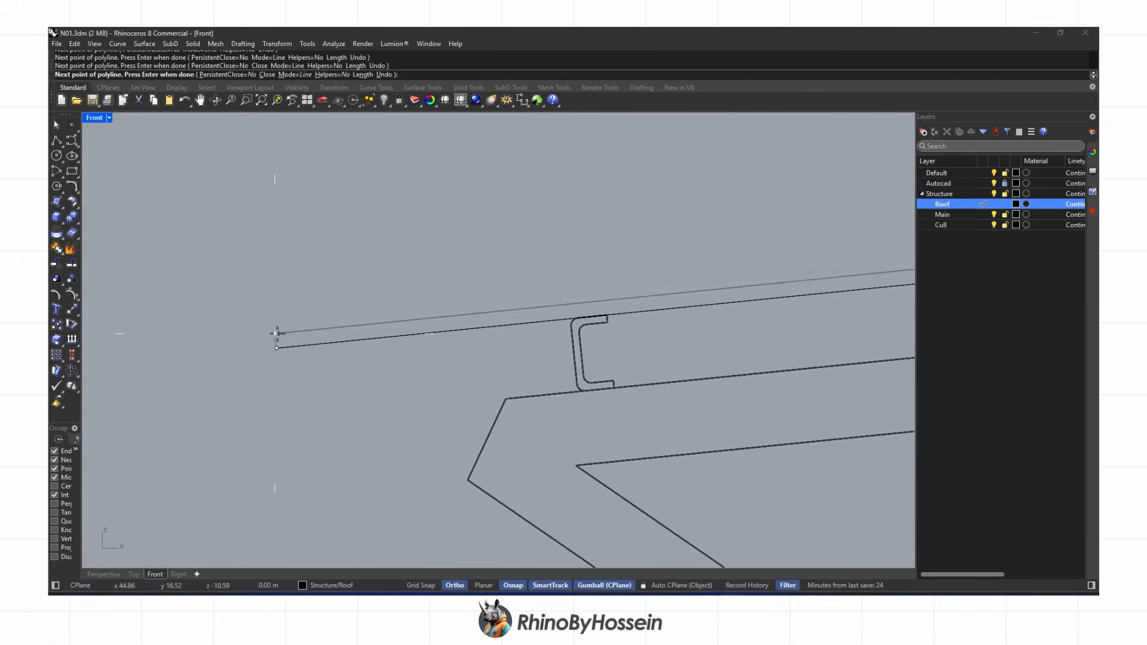
left_click(277, 352)
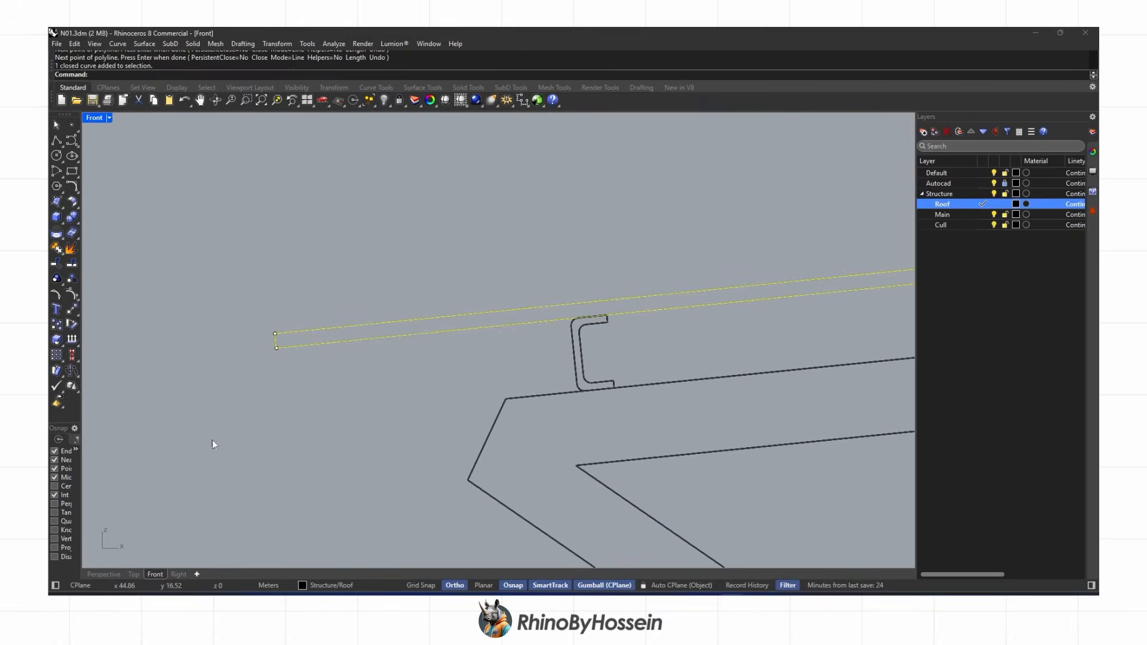
Align the roof covering outline with the end edge of the grandstand's upper slab using Set Points
left_click(105, 575)
scroll(538, 269, "up", 6)
right_click_drag(537, 269, 623, 358)
scroll(623, 357, "up", 4)
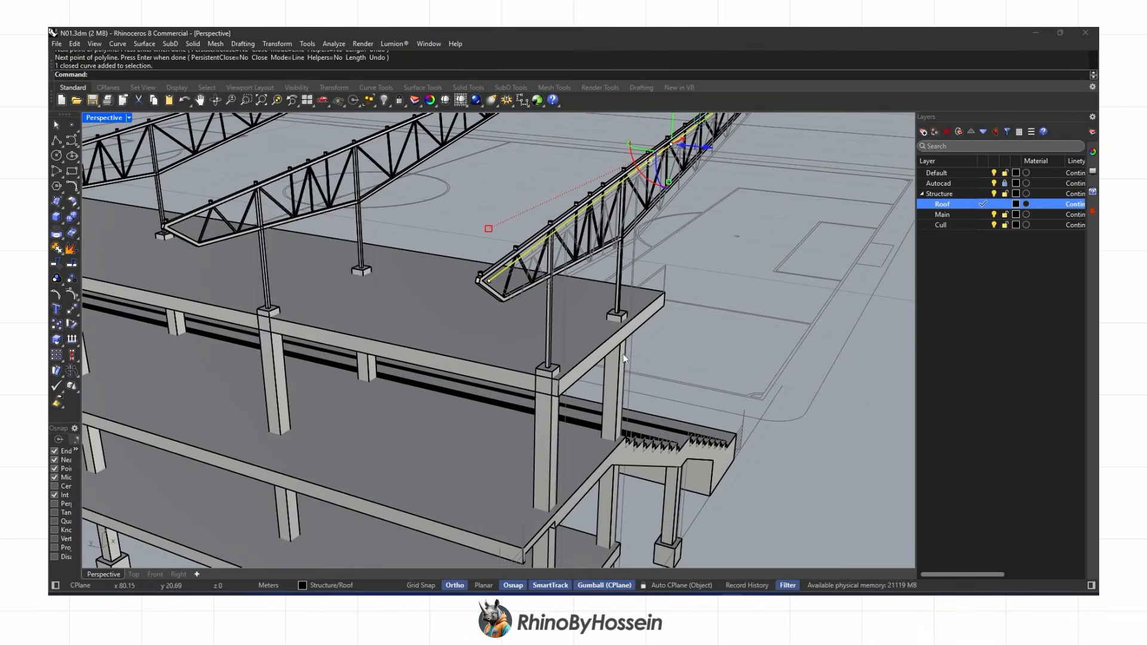
left_click(285, 46)
left_click(299, 196)
left_click(558, 348)
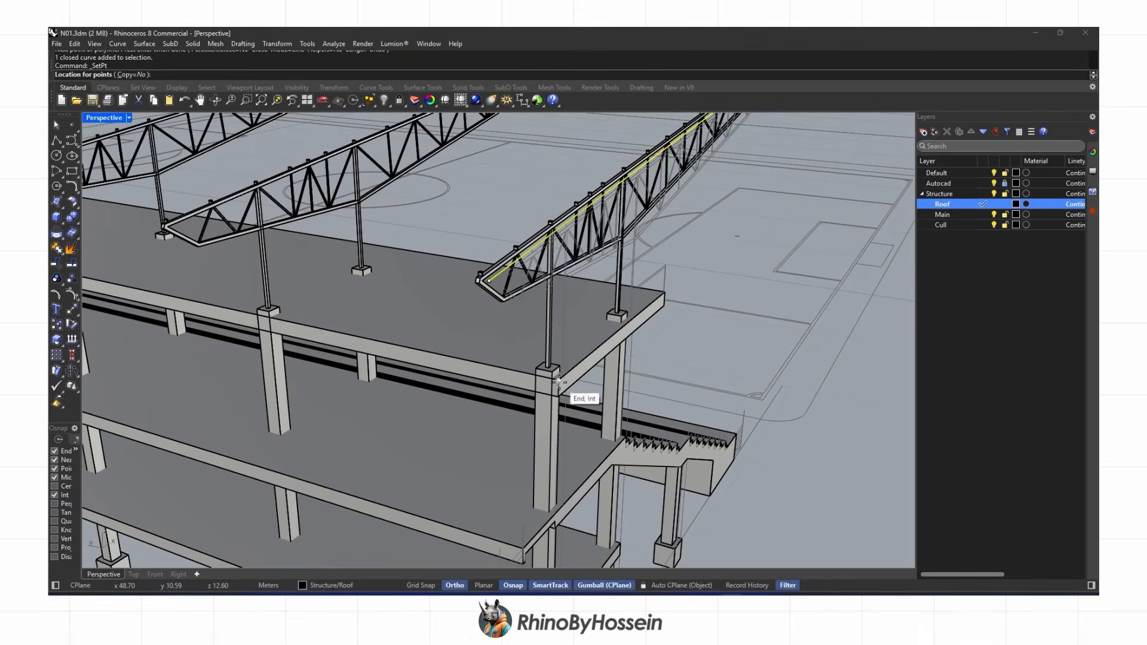
left_click(559, 379)
Extrude the roof covering outline along the grandstand's full length over the trusses, and delete the leftover objects
scroll(592, 351, "down", 8)
left_click(60, 221)
left_click(120, 253)
right_click_drag(410, 312, 427, 293)
scroll(459, 333, "up", 8)
left_click(458, 333)
key("Delete")
scroll(459, 333, "down", 10)
scroll(692, 231, "up", 6)
scroll(407, 329, "down", 6)
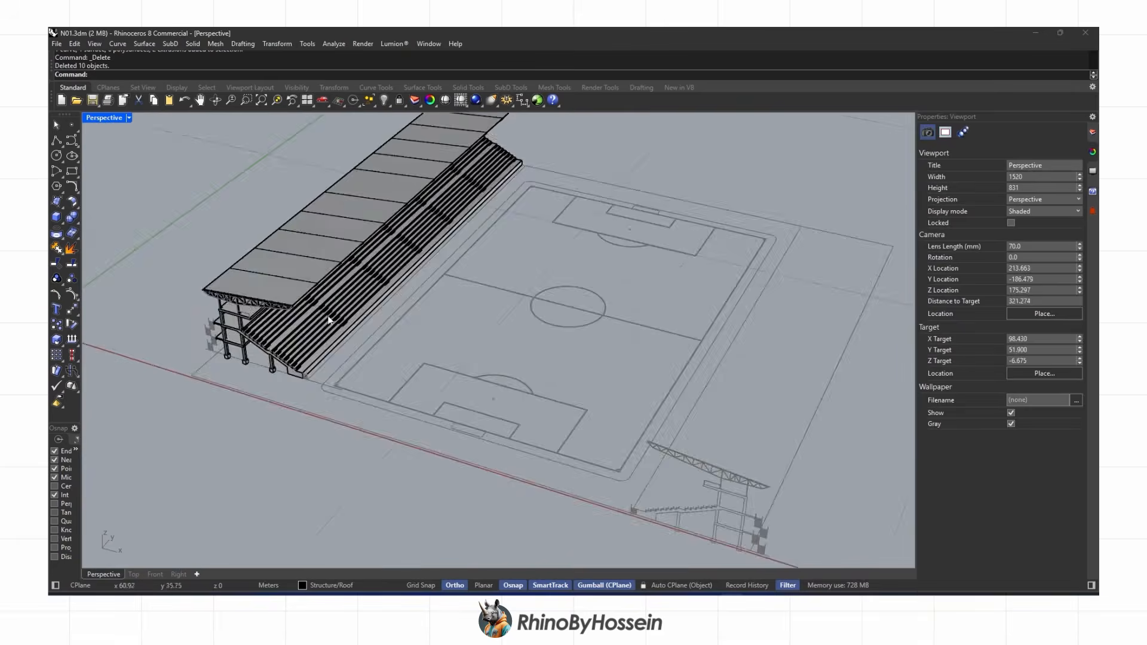
Trace the uppermost step rectangle in front of the lowest seating tier as a closed polyline, and select it
scroll(329, 301, "up", 8)
scroll(342, 457, "down", 5)
scroll(389, 430, "up", 3)
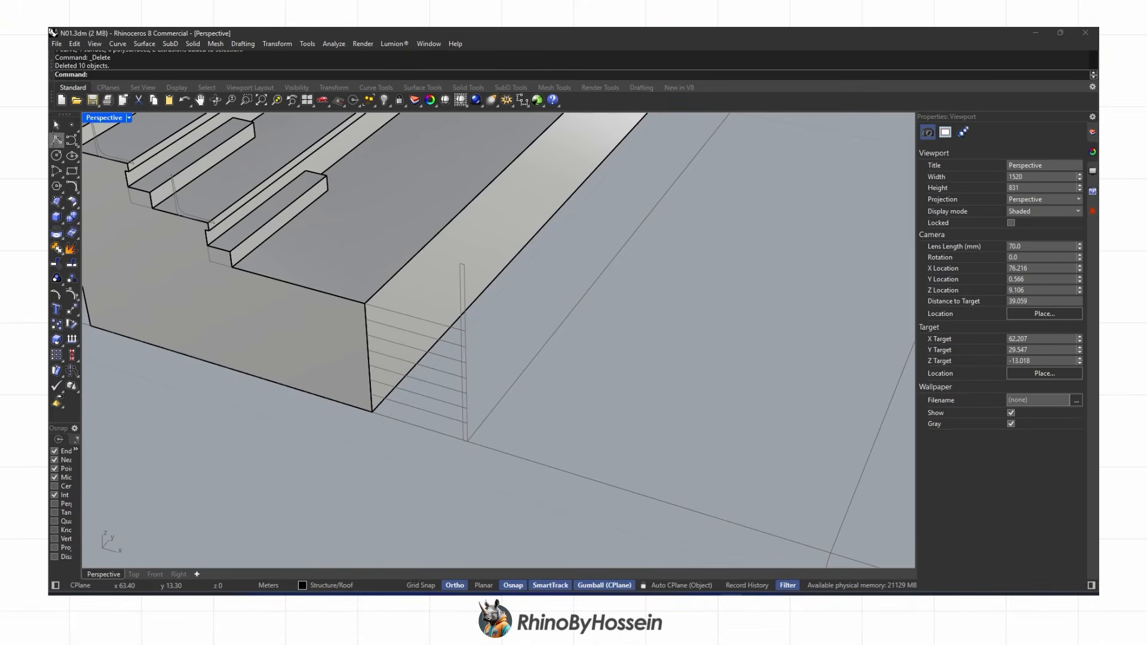
left_click(56, 171)
scroll(371, 298, "up", 3)
left_click(359, 321)
left_click(361, 357)
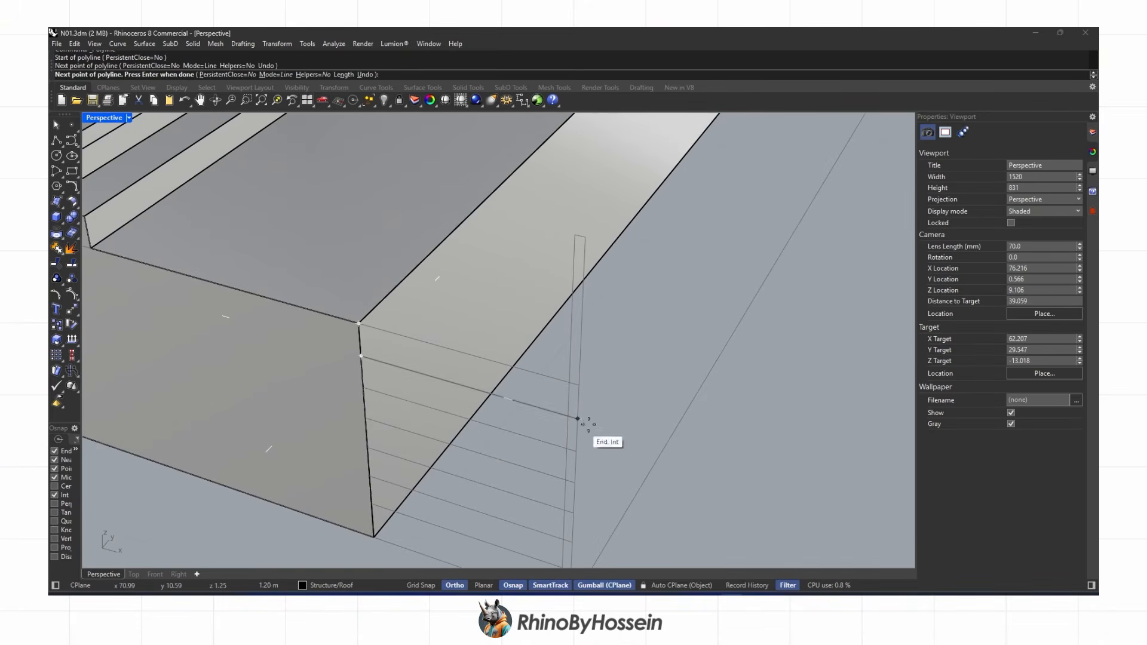
left_click(577, 418)
left_click(352, 328)
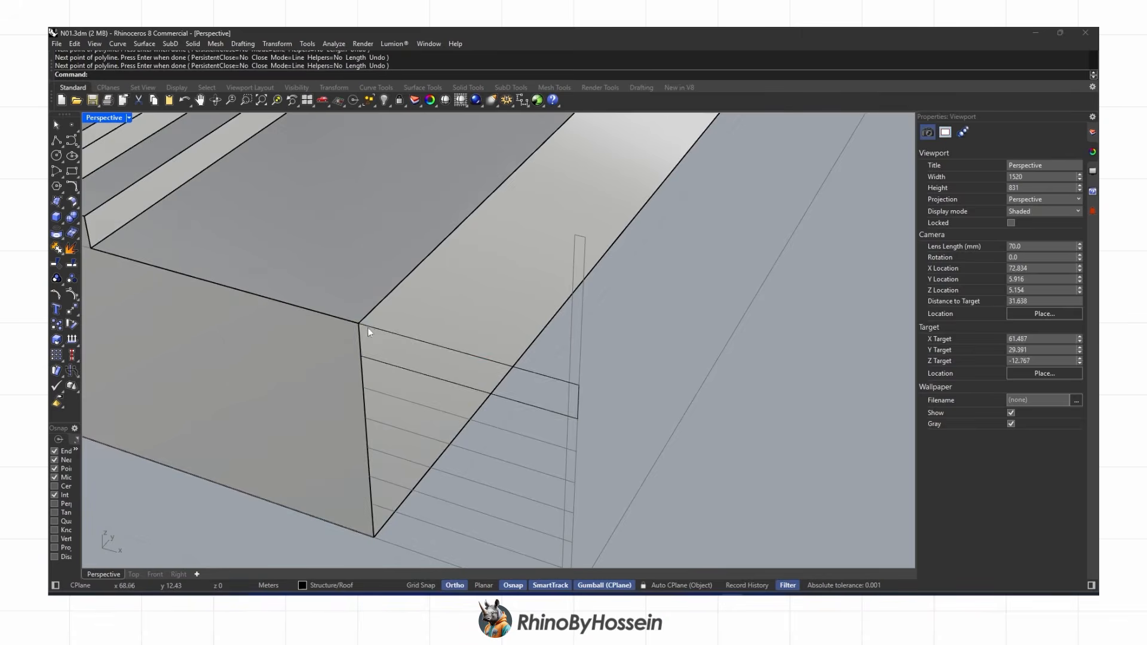
left_click(404, 336)
right_click_drag(404, 336, 492, 355)
scroll(360, 343, "down", 4)
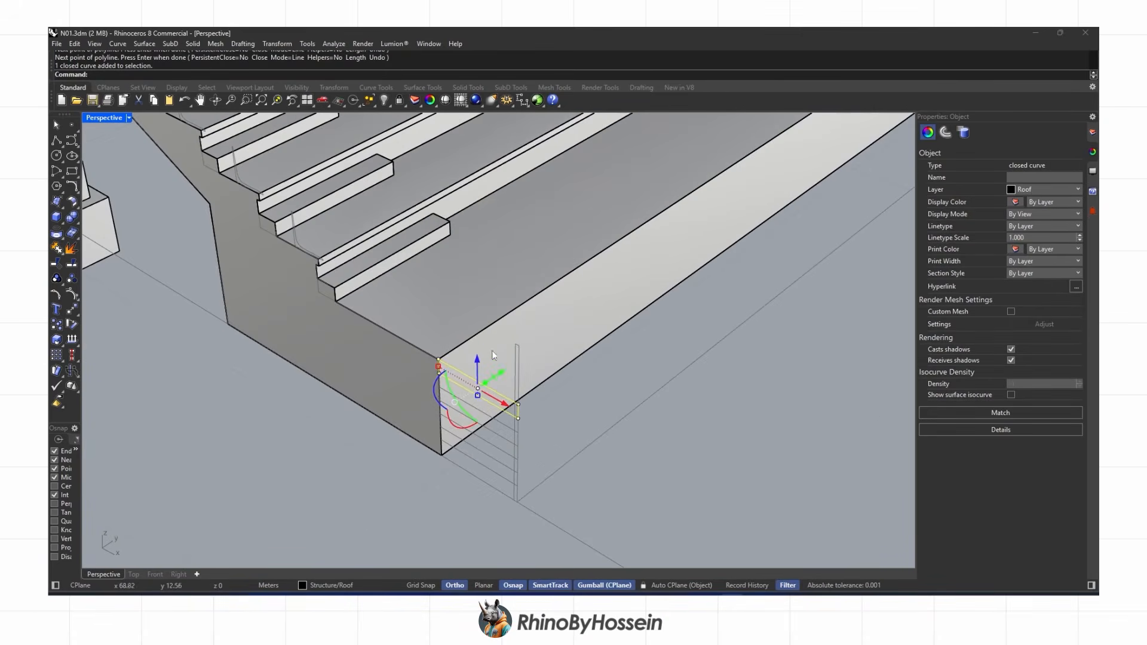
Extrude the selected step outline 2 m along the grandstand front to form a landing slab, and move the outline directly beneath it
left_click(61, 223)
left_click(135, 264)
type("2")
key("Return")
left_click(70, 314)
scroll(669, 344, "up", 5)
left_click(592, 309)
left_click(591, 335)
Extrude the lowered outline 0.35 m towards the grandstand's end to form the first step, and delete the outline
left_click(63, 228)
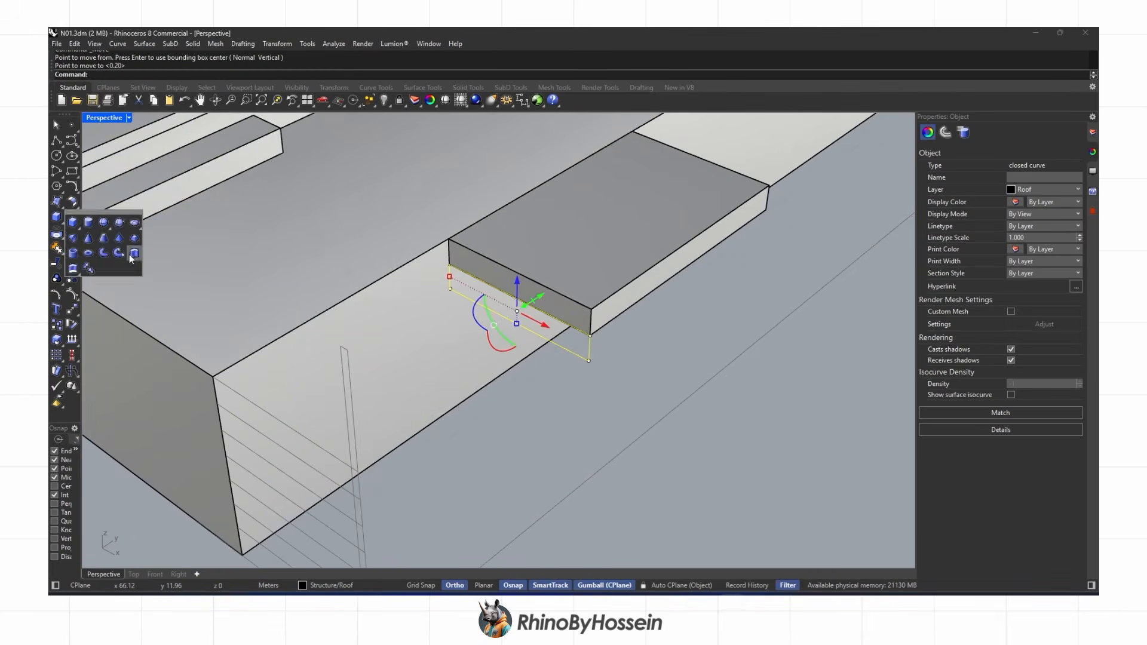
left_click(134, 255)
type(".35")
key("Return")
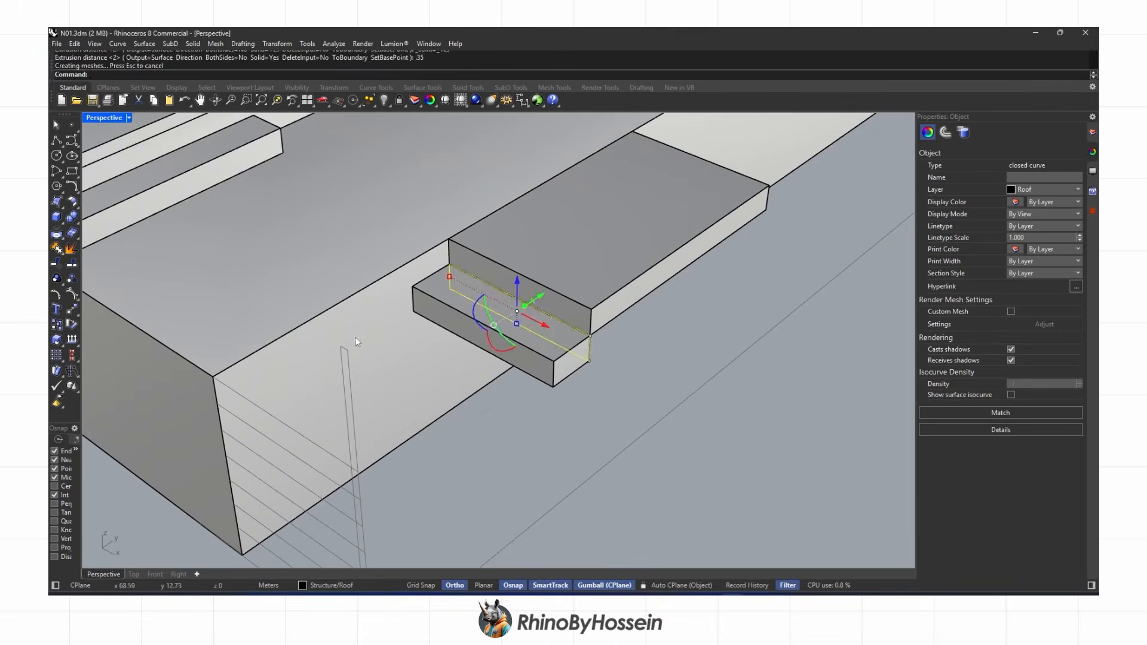
key("Delete")
Copy the first step one tread outward and one riser down, snapping to its corners
left_click(533, 368)
left_click(56, 325)
left_click(591, 336)
left_click(563, 377)
key("Return")
Move the outer bottom edges of both step blocks down 0.20 m so their undersides form one continuous slope
right_click_drag(564, 383, 327, 112)
left_click(245, 100)
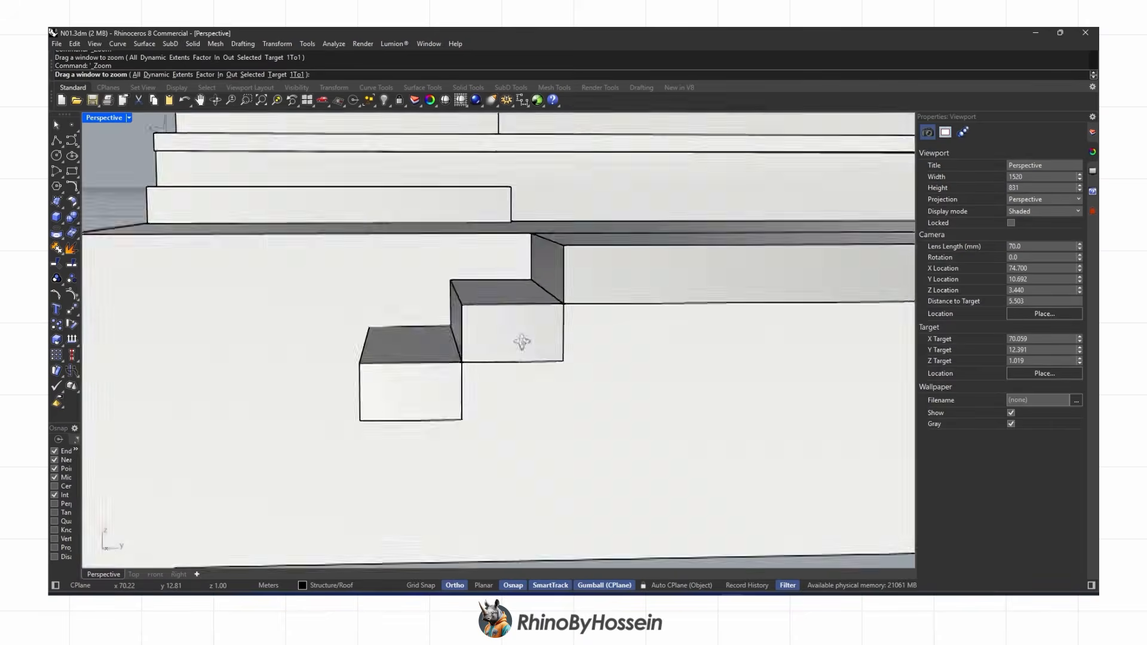
right_click_drag(522, 340, 337, 350)
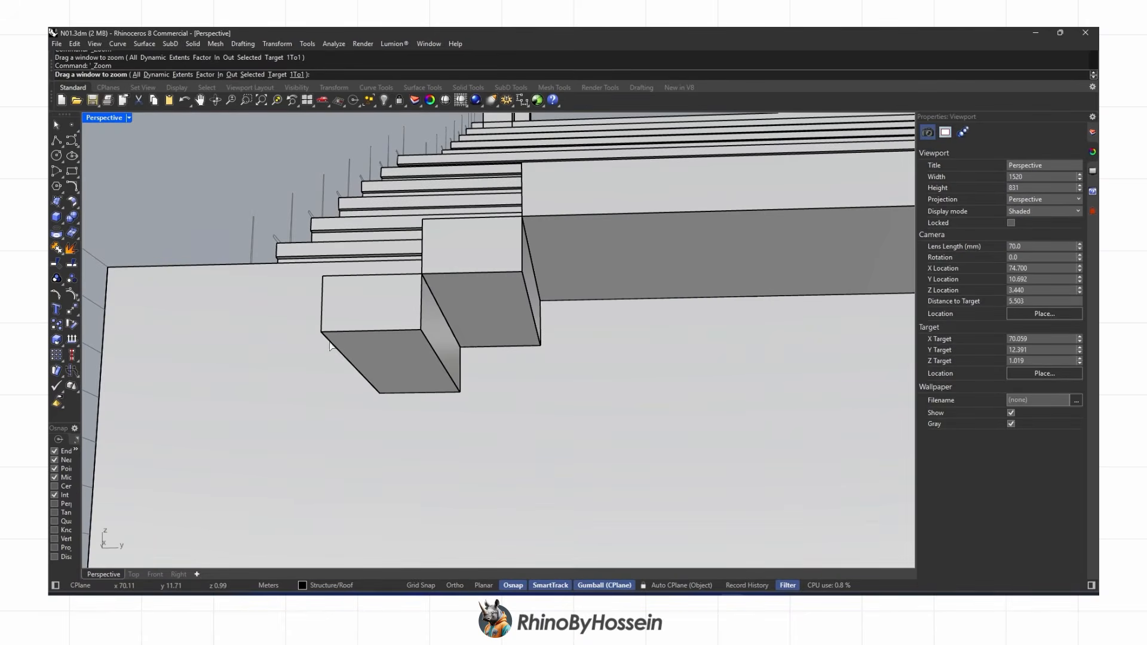
key("Escape")
scroll(337, 347, "up", 2)
left_click(337, 348, "ctrl+shift")
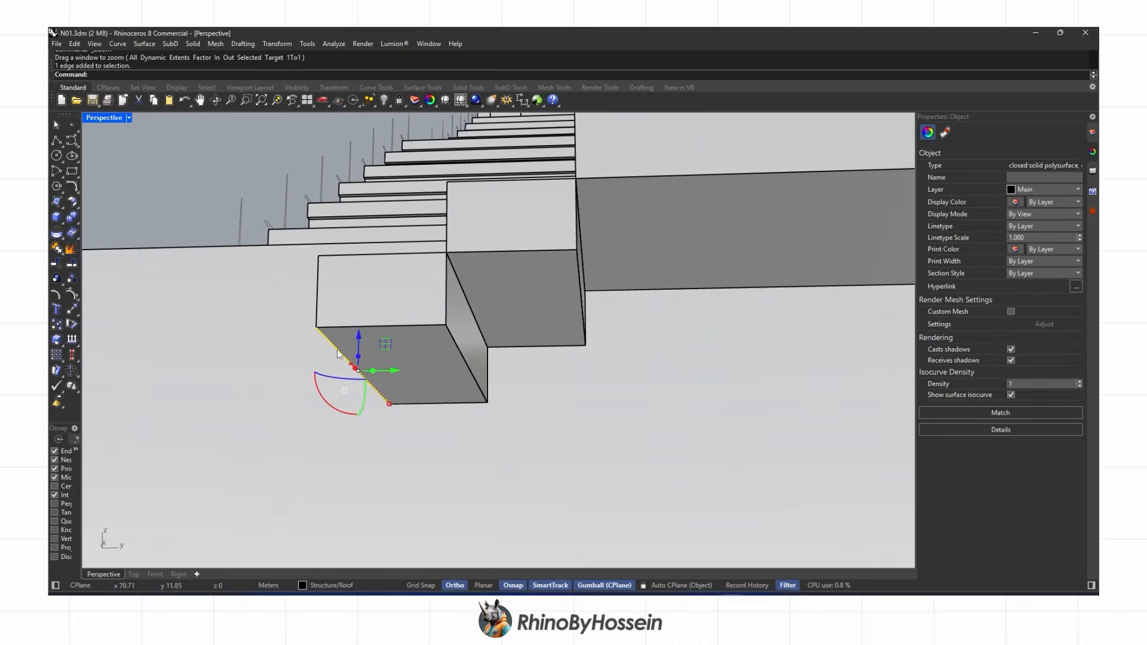
scroll(461, 286, "up", 2)
left_click(460, 286, "ctrl+shift")
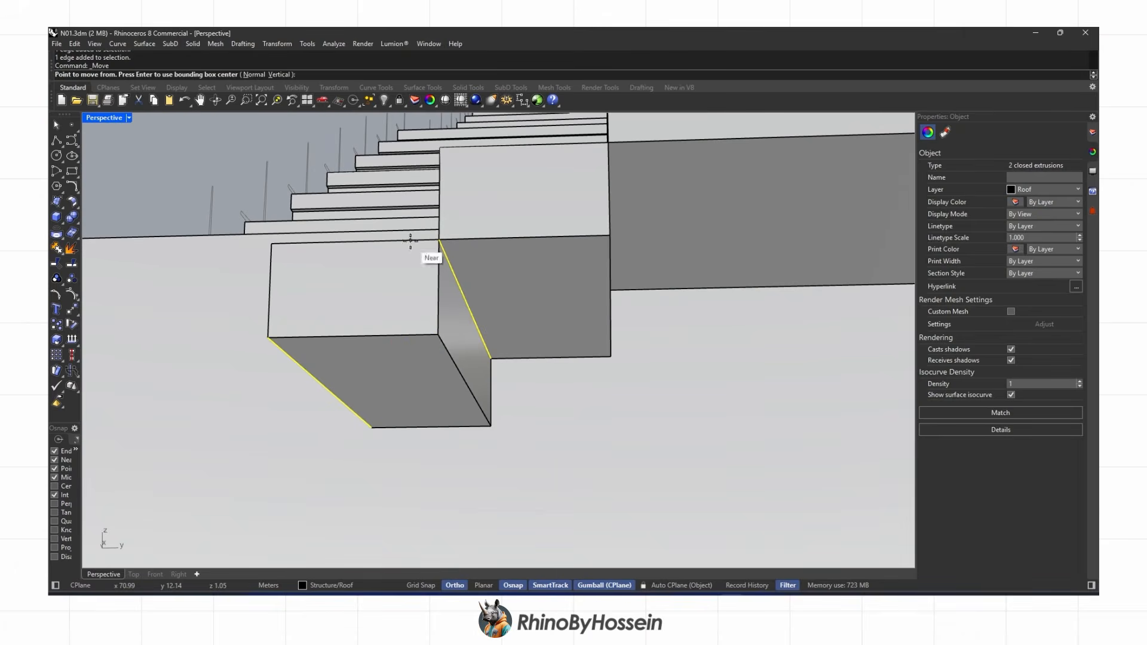
left_click(440, 241)
left_click(439, 327)
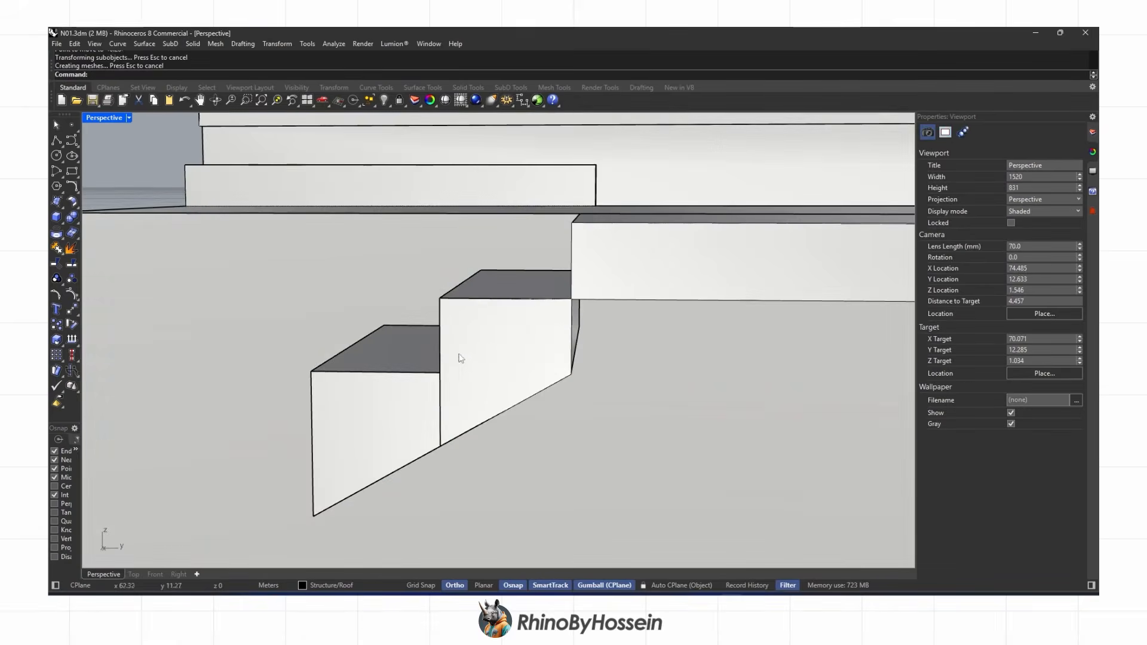
Move the landing's underside face down 0.20 m to meet the bottom corner of the adjoining step
scroll(461, 357, "down", 4)
right_click_drag(461, 358, 469, 248)
left_click(582, 243, "ctrl+shift")
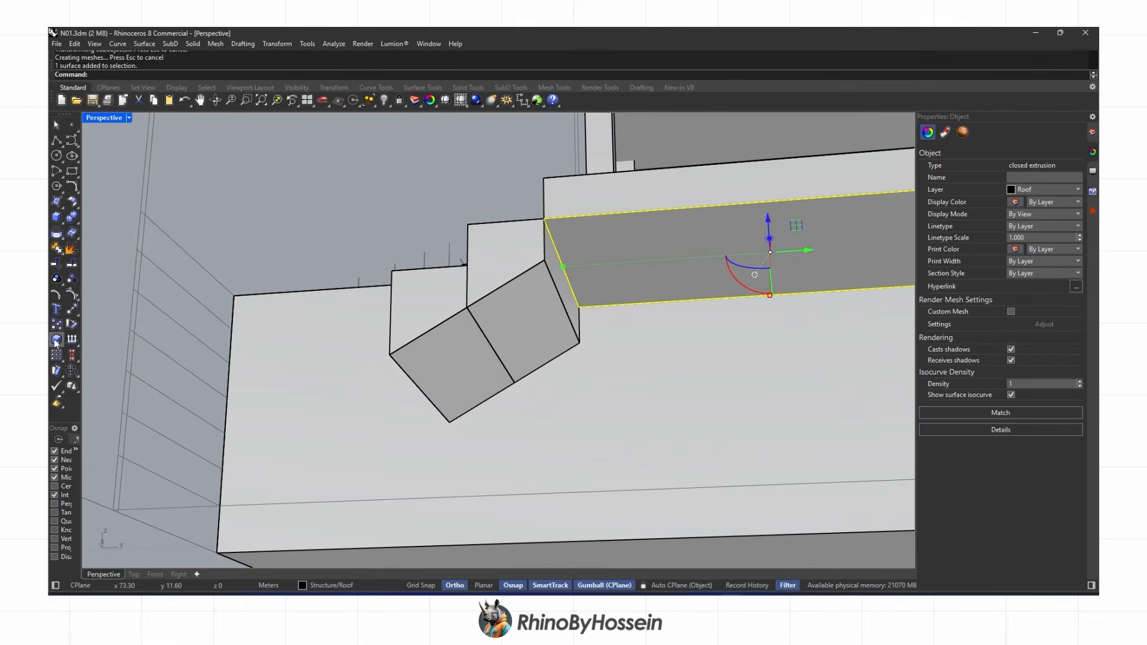
left_click(547, 218)
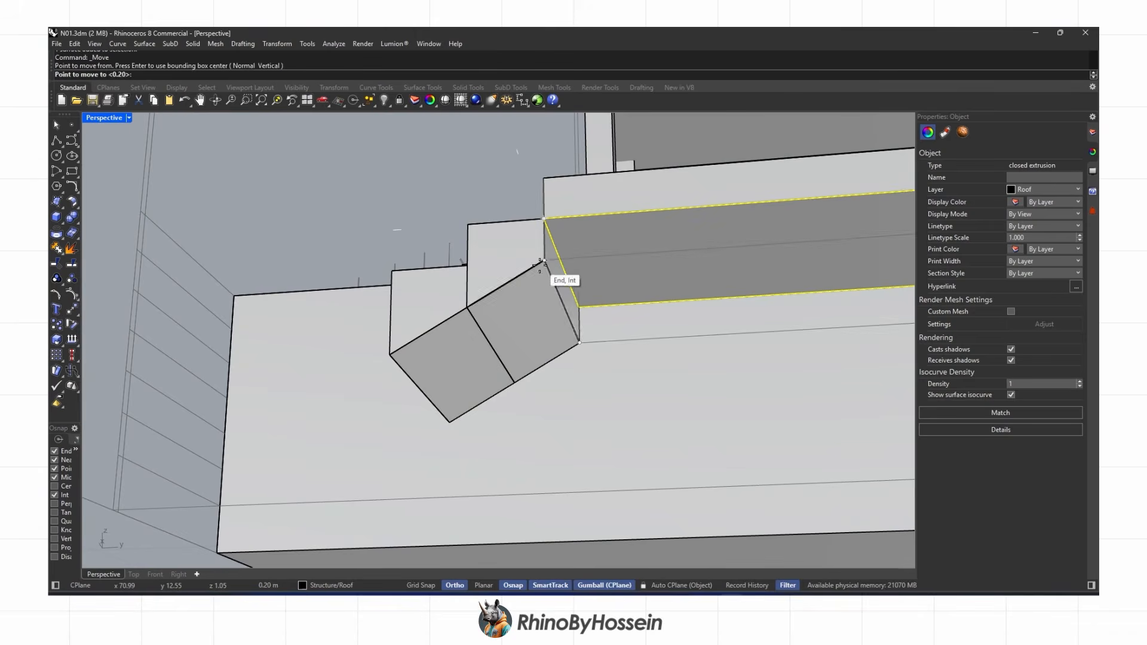
left_click(545, 261)
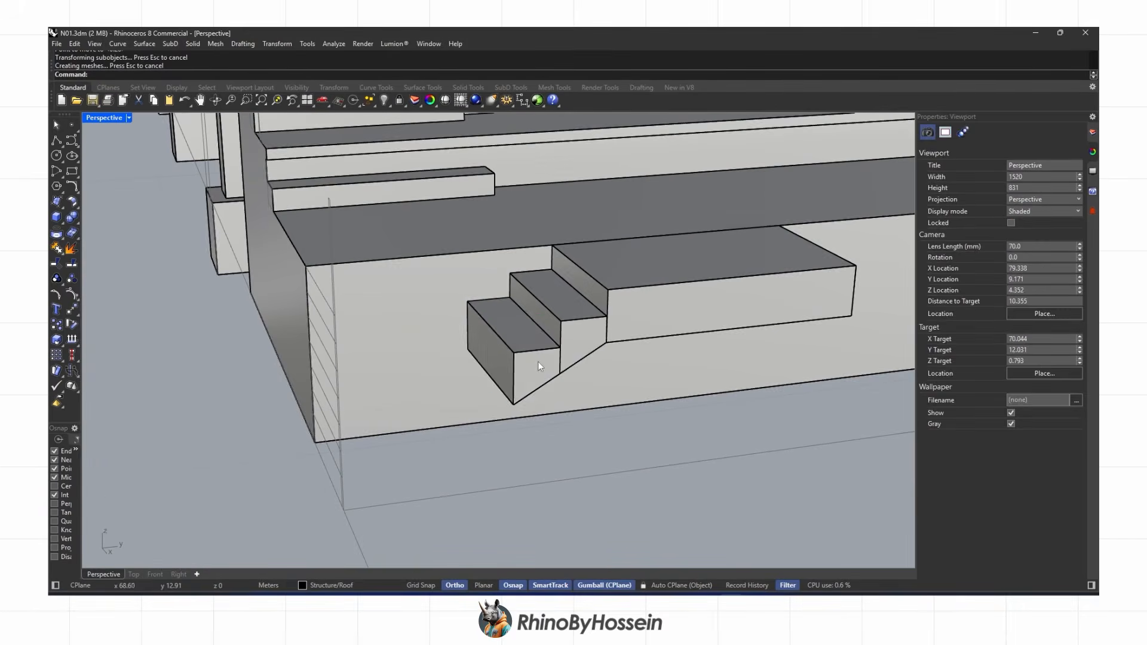
Copy the lower sloped step four times down the flight, snapping each copy to the previous step's corner
left_click(538, 361)
left_click(59, 331)
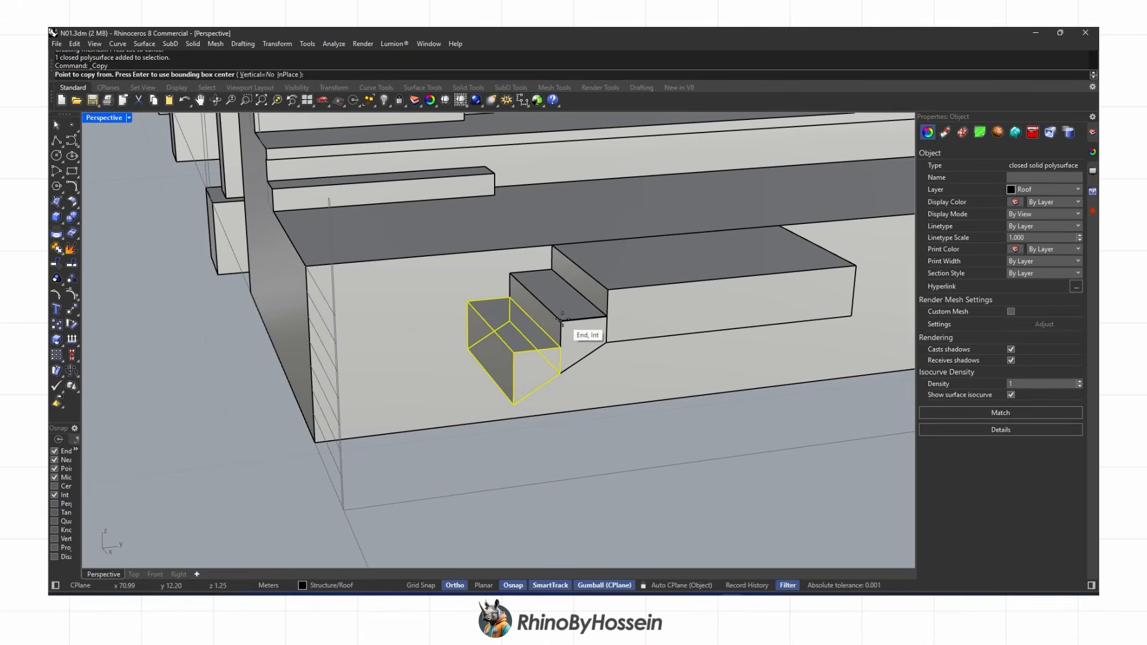
left_click(561, 321)
left_click(513, 352)
left_click(466, 384)
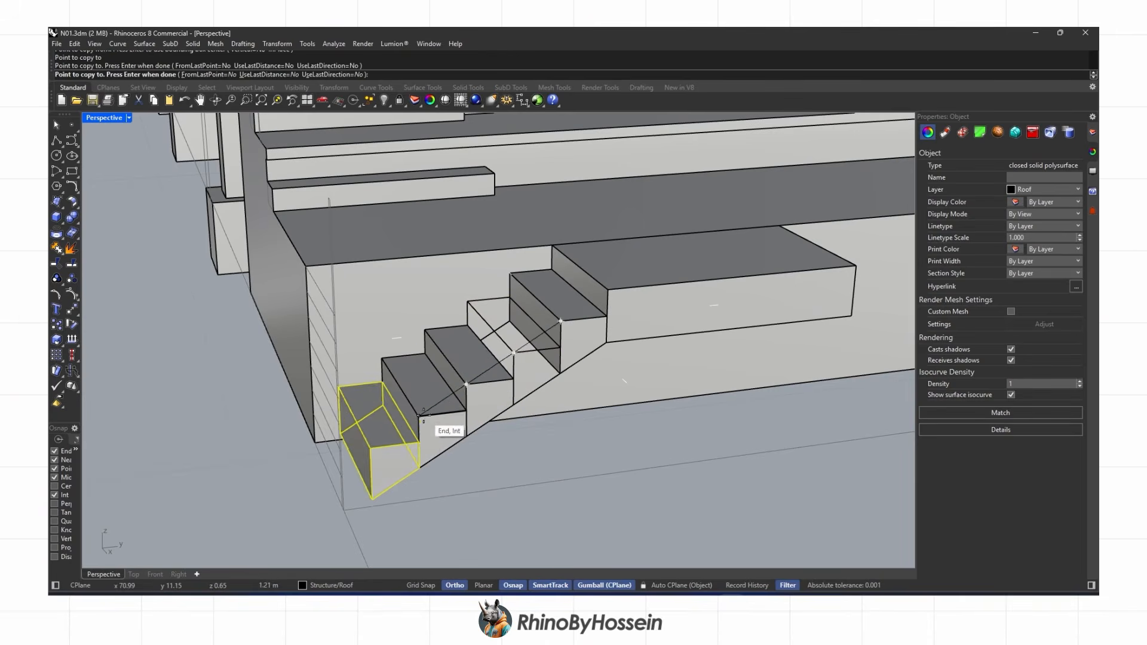
left_click(419, 416)
left_click(371, 448)
right_click_drag(359, 440, 122, 233)
scroll(461, 420, "down", 3)
right_click(461, 421)
key("Escape")
Draw a rectangle around the lowest step at ground level, make a planar surface from it, and delete the curve
left_click(357, 441)
left_click(487, 496)
left_click(145, 44)
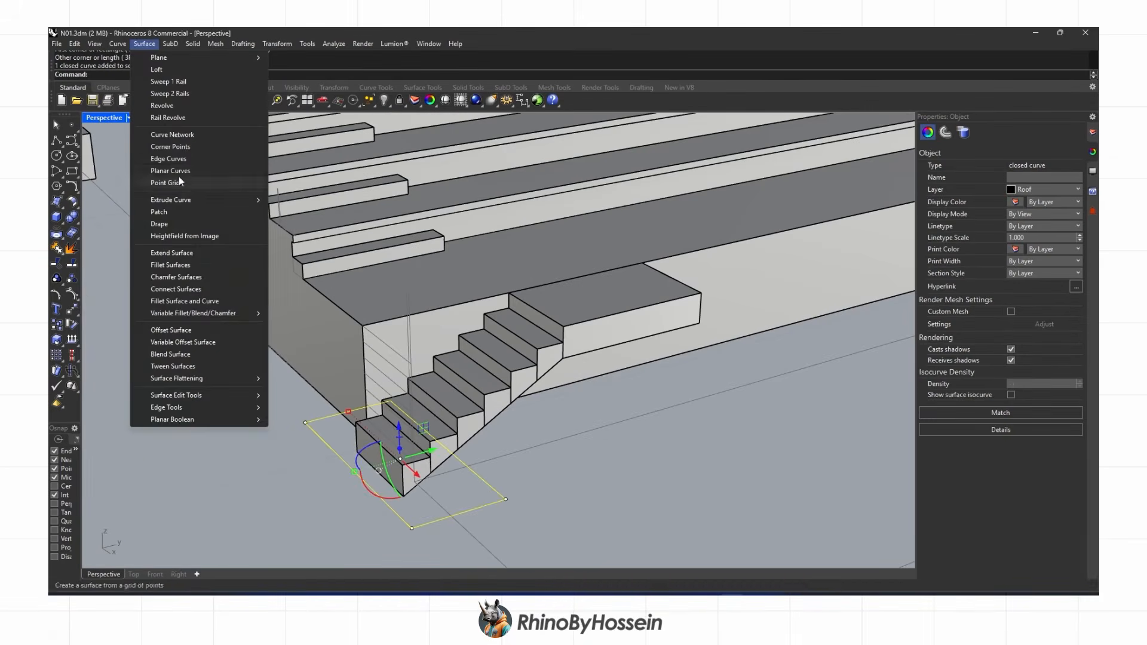
left_click(178, 171)
right_click_drag(375, 364, 396, 369)
key("Delete")
Boolean-split the lowest step with the ground surface, and delete the surface and the part of the step below ground
scroll(400, 456, "up", 3)
left_click(414, 457)
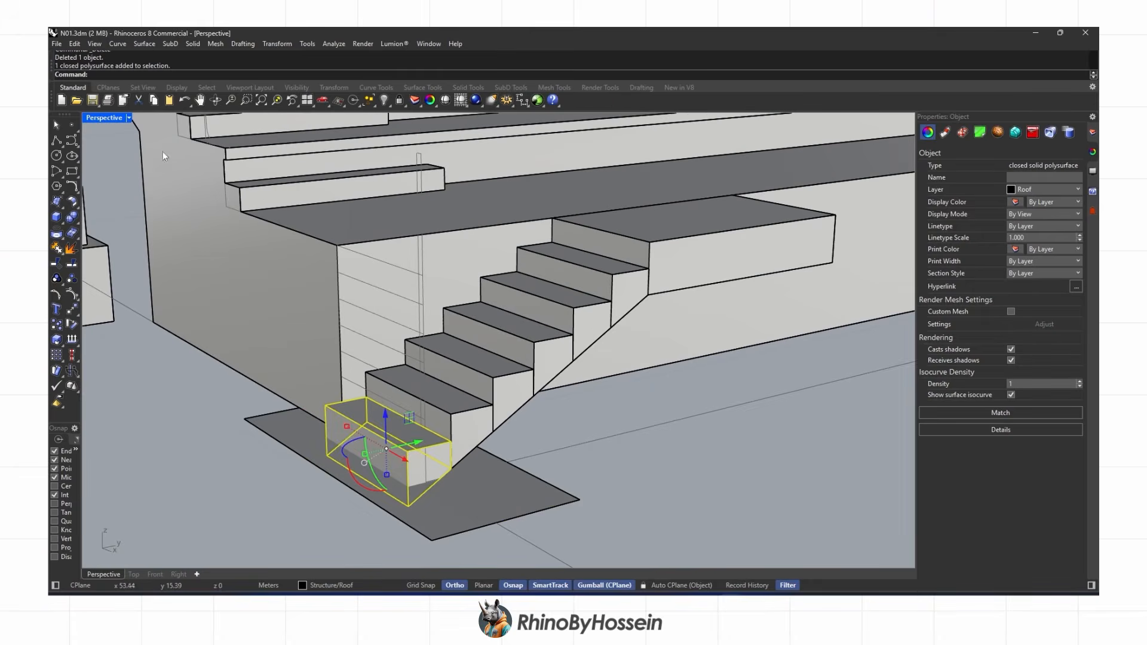
left_click(74, 222)
left_click(128, 232)
left_click(267, 426)
right_click(269, 426)
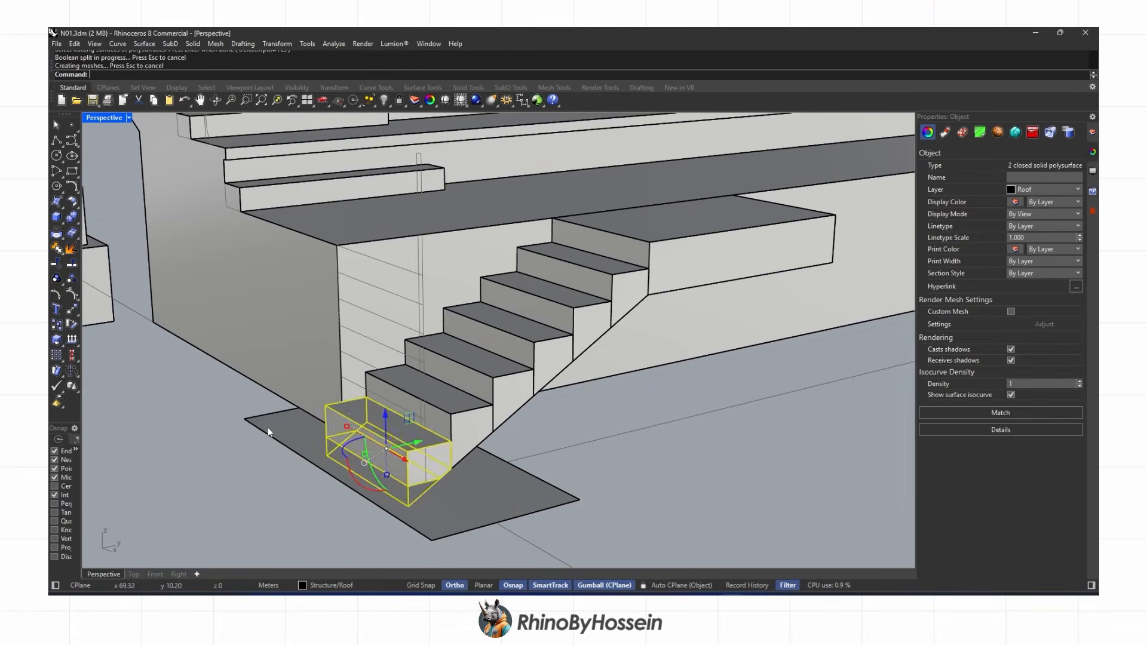
left_click(269, 426)
key("Delete")
left_click(372, 473)
key("Delete")
Mirror the flight of steps about the landing's midpoint to create a matching flight on its other side
scroll(374, 472, "down", 4)
right_click_drag(375, 472, 312, 494)
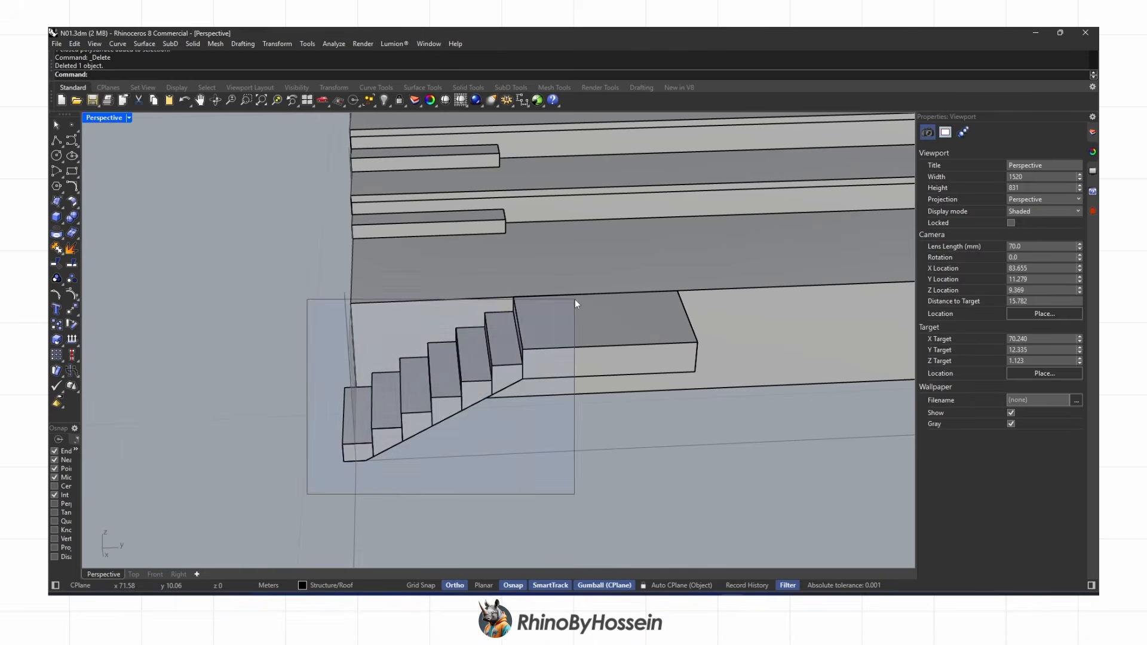
left_click_drag(575, 299, 574, 301)
type("mirror")
key("Return")
left_click(609, 375)
left_click(619, 410)
Join the landing and both flights of steps into one solid with Boolean Union
right_click_drag(620, 410, 537, 431)
left_click_drag(447, 442, 742, 359)
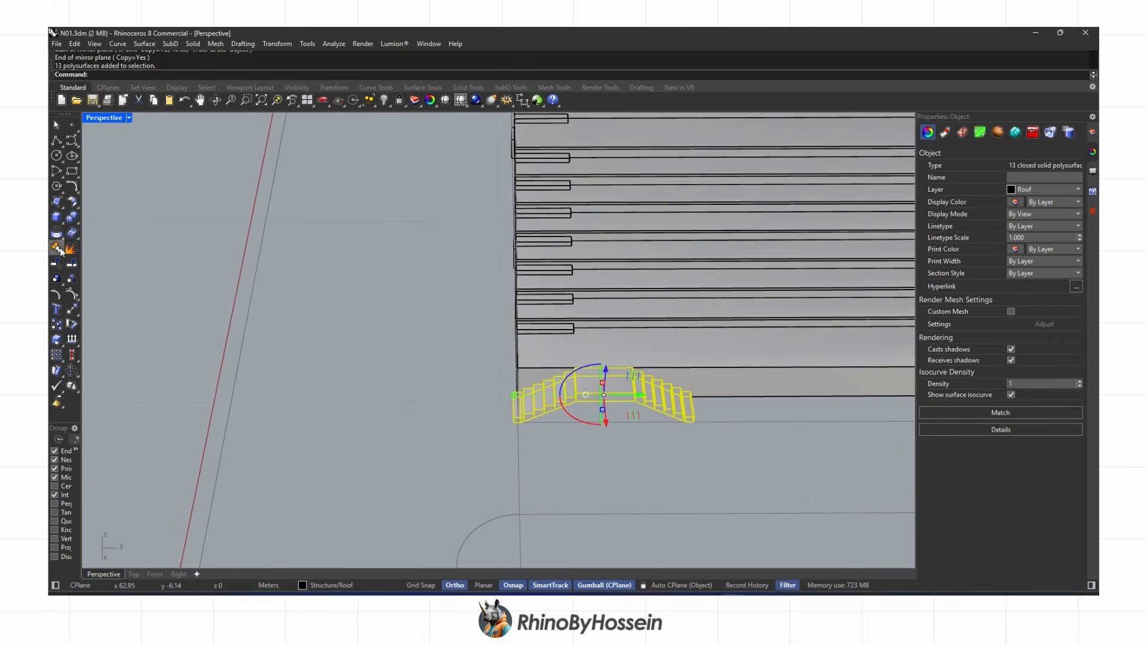
right_click_drag(590, 369, 470, 371, "shift")
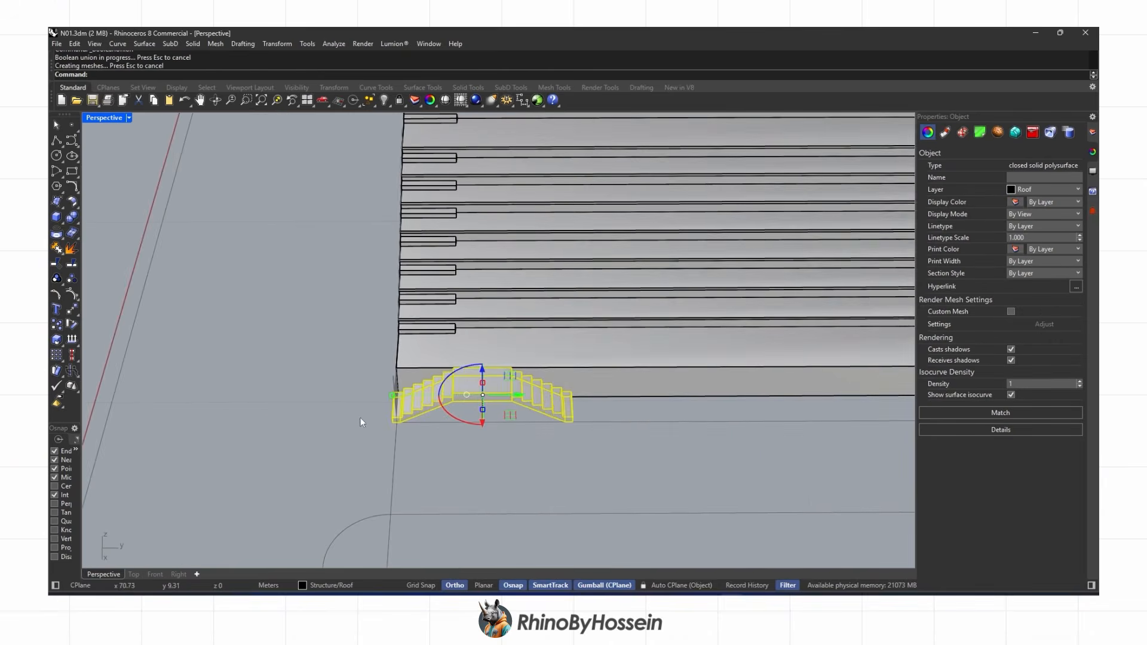
scroll(450, 400, "up", 6)
key("Escape")
Move the double staircase by its landing's back-edge midpoint to the grandstand's front edge, centred on the nearest intermediate seating aisle
left_click(486, 394)
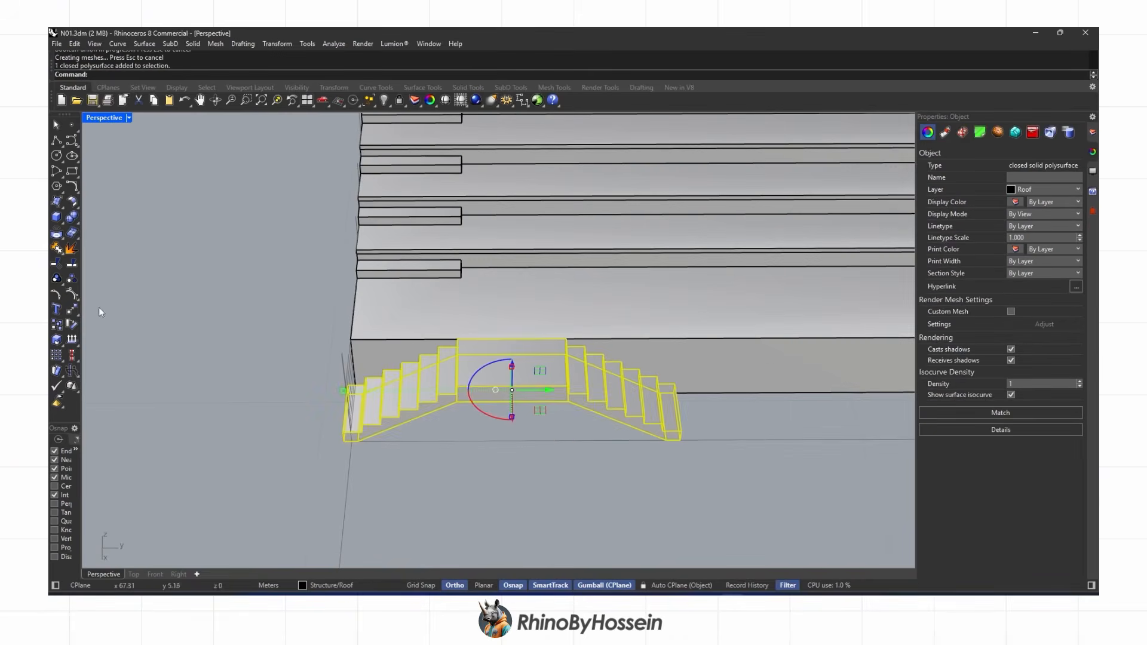
left_click(513, 338)
scroll(522, 338, "down", 7)
right_click_drag(783, 339, 478, 361, "shift")
scroll(627, 341, "up", 6)
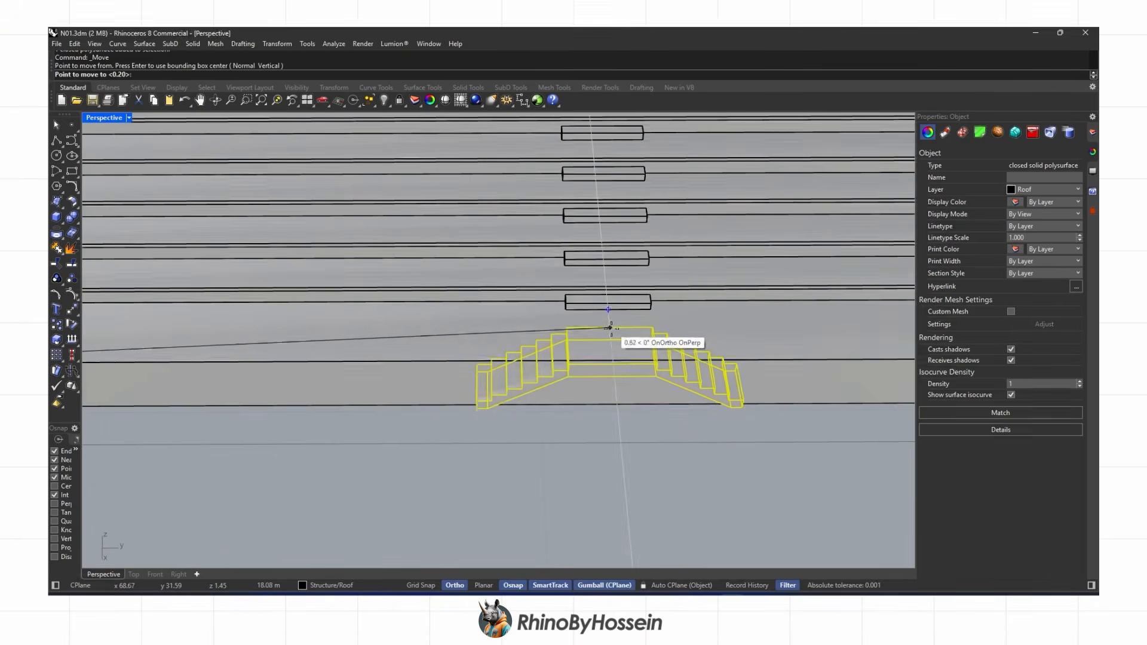
left_click(615, 362)
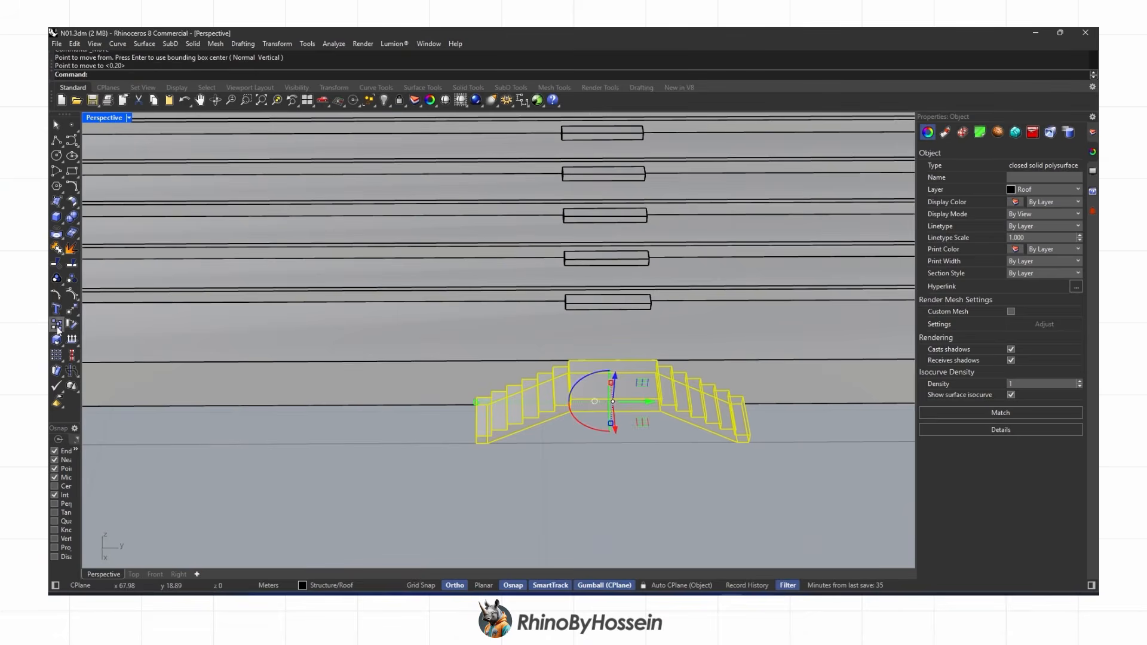
Copy the double staircase to two more seating aisles along the grandstand's front edge
left_click(613, 360)
scroll(377, 315, "down", 12)
scroll(376, 332, "up", 3)
scroll(478, 322, "up", 5)
left_click(462, 321)
scroll(461, 321, "down", 4)
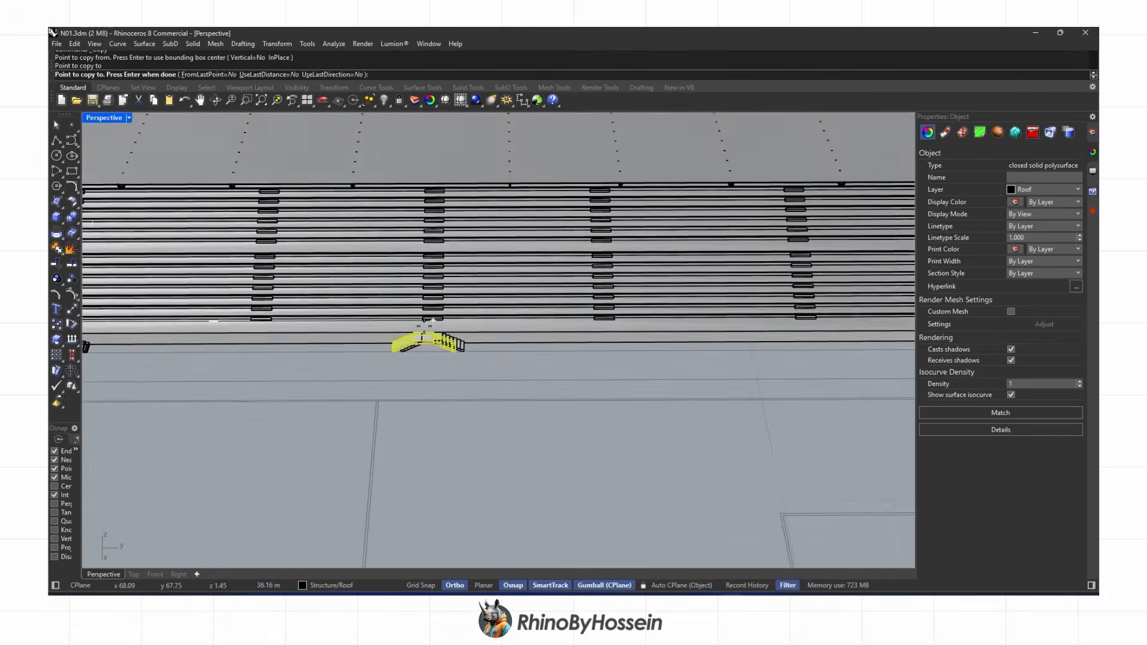
scroll(679, 329, "up", 6)
left_click(738, 313)
scroll(685, 337, "down", 5)
key("Return")
Draw a handrail polyline from one bottom step's outer corner through the landing's front corners to the opposite bottom step
right_click_drag(685, 337, 620, 302)
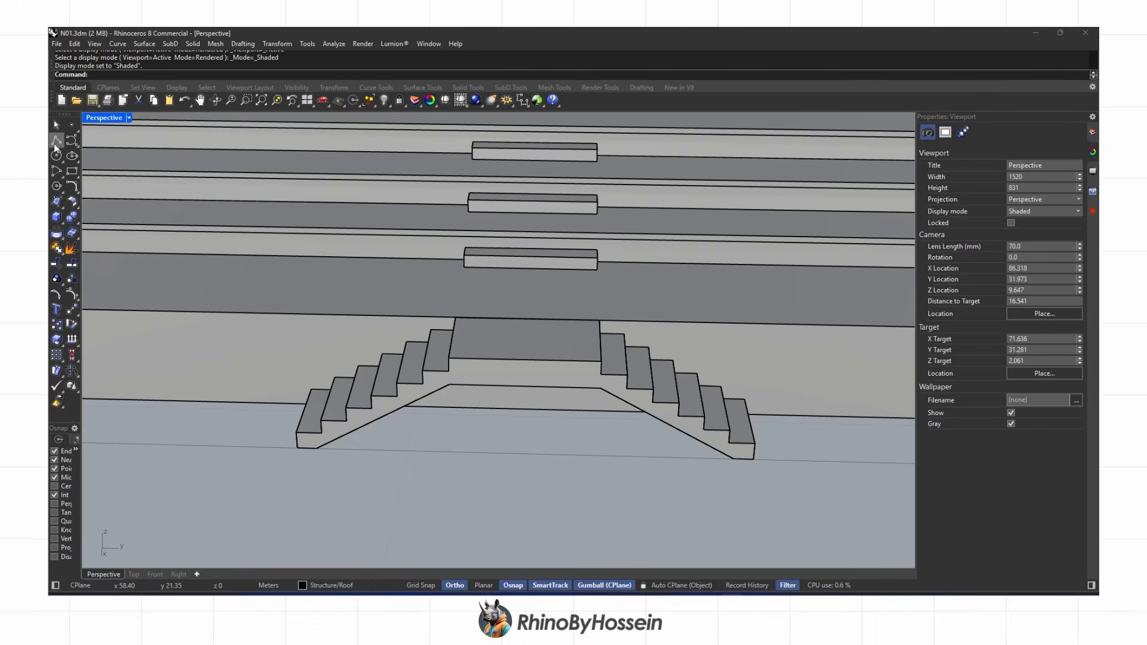
left_click(55, 141)
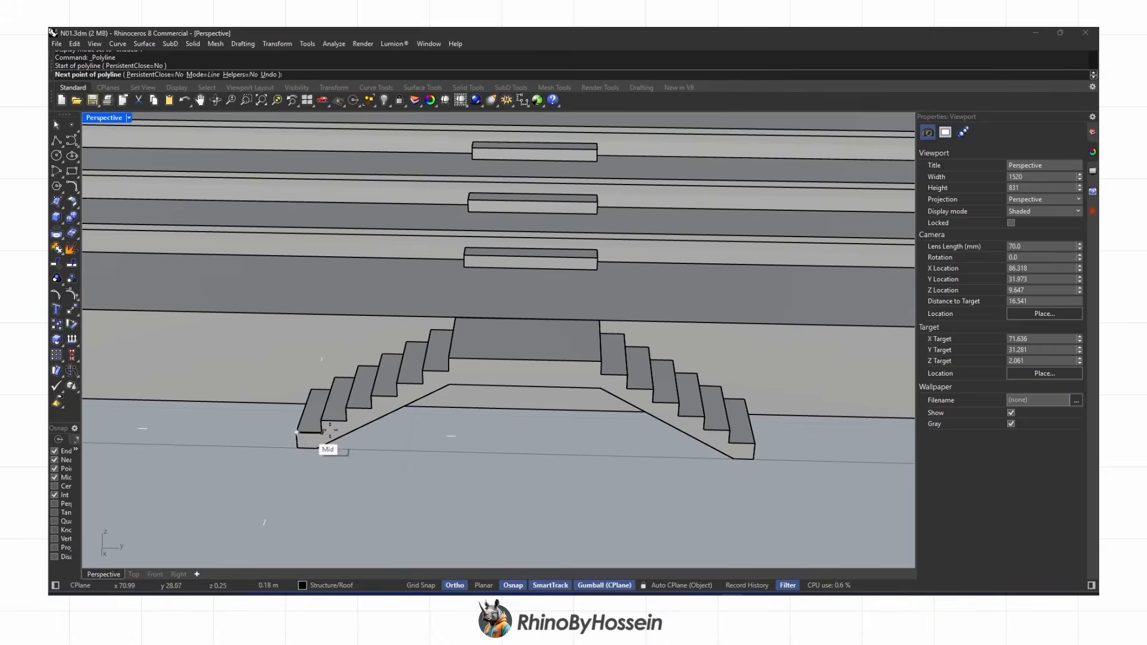
scroll(448, 358, "up", 1)
left_click(449, 358)
left_click(635, 362)
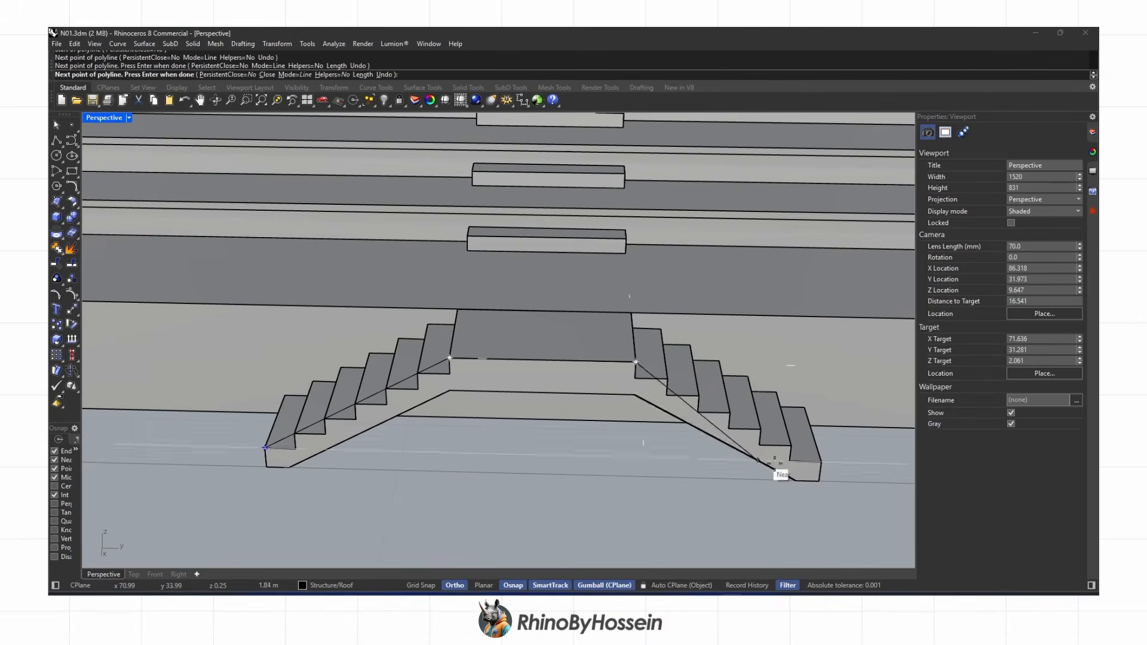
left_click(821, 461)
key("Return")
Select the handrail polyline rather than the staircase solid, and raise it vertically above the steps
left_click(811, 456)
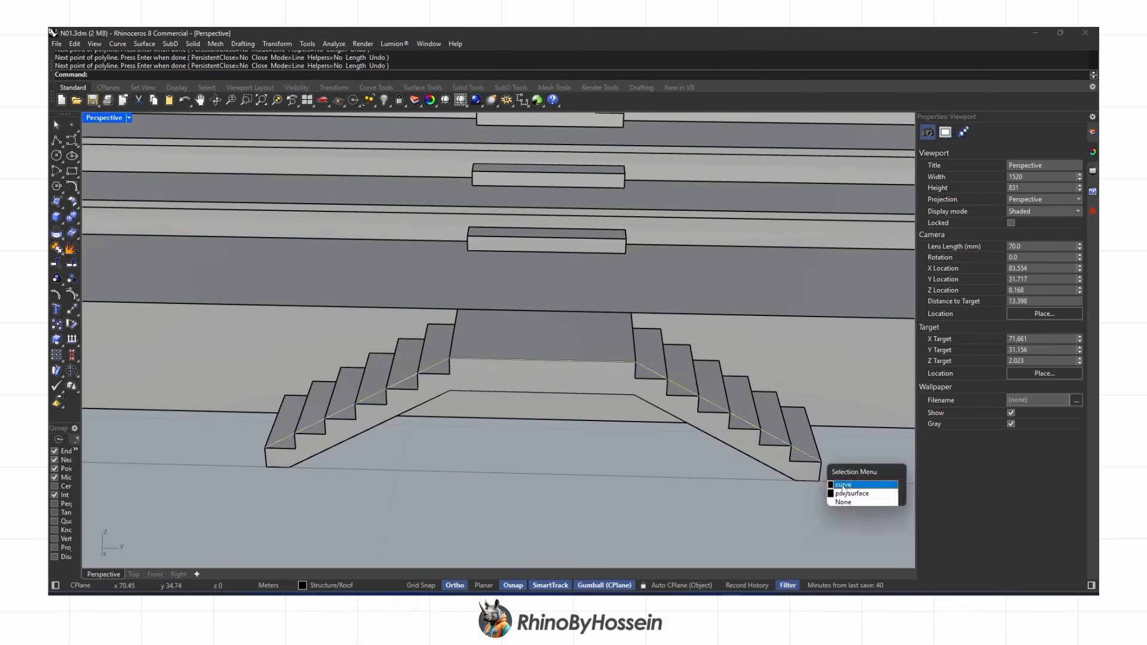
left_click(839, 481)
left_click(541, 373)
key("Return")
key("Escape")
Try to draw a vertical railing post on the lowest tread in the Right view, and delete the line
right_click_drag(569, 353, 469, 313)
left_click(56, 142)
right_click_drag(418, 466, 381, 434)
left_click(380, 434)
left_click(177, 574)
scroll(383, 418, "up", 3)
left_click(382, 361)
key("Return")
scroll(387, 495, "up", 2)
scroll(400, 418, "down", 3)
left_click(377, 386)
scroll(377, 406, "up", 3)
key("Delete")
Draw a vertical railing post near the lowest tread's outer edge, reaching up to the sloping handrail
right_click(370, 431)
scroll(370, 438, "up", 6)
left_click(361, 197)
right_click(414, 445)
right_click(414, 445)
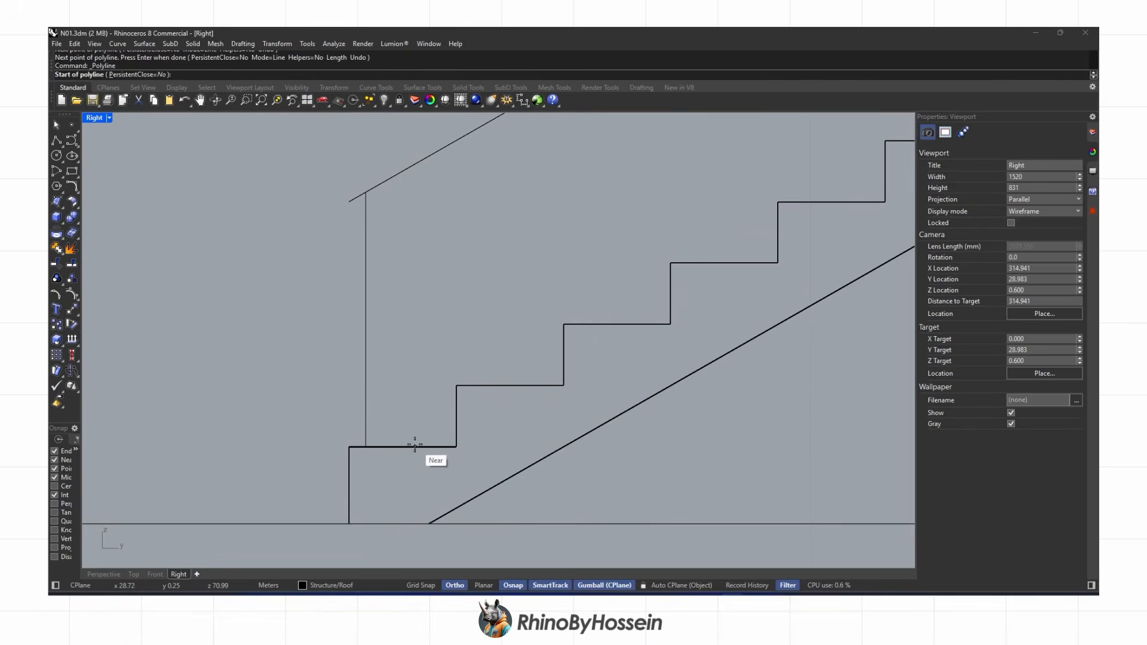
scroll(370, 412, "down", 1)
left_click(366, 446)
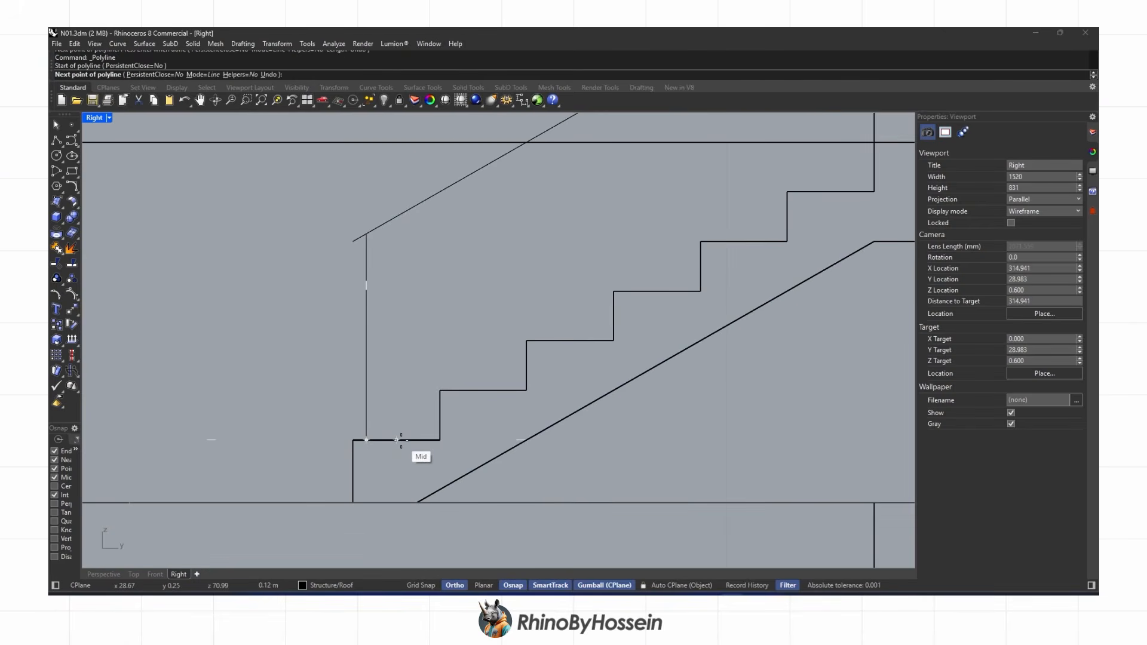
scroll(357, 331, "down", 12)
scroll(374, 331, "up", 2)
right_click_drag(374, 329, 336, 364)
scroll(344, 379, "up", 4)
Draw a second vertical post from the midpoint of the lowest tread up to the sloping handrail
right_click(344, 379)
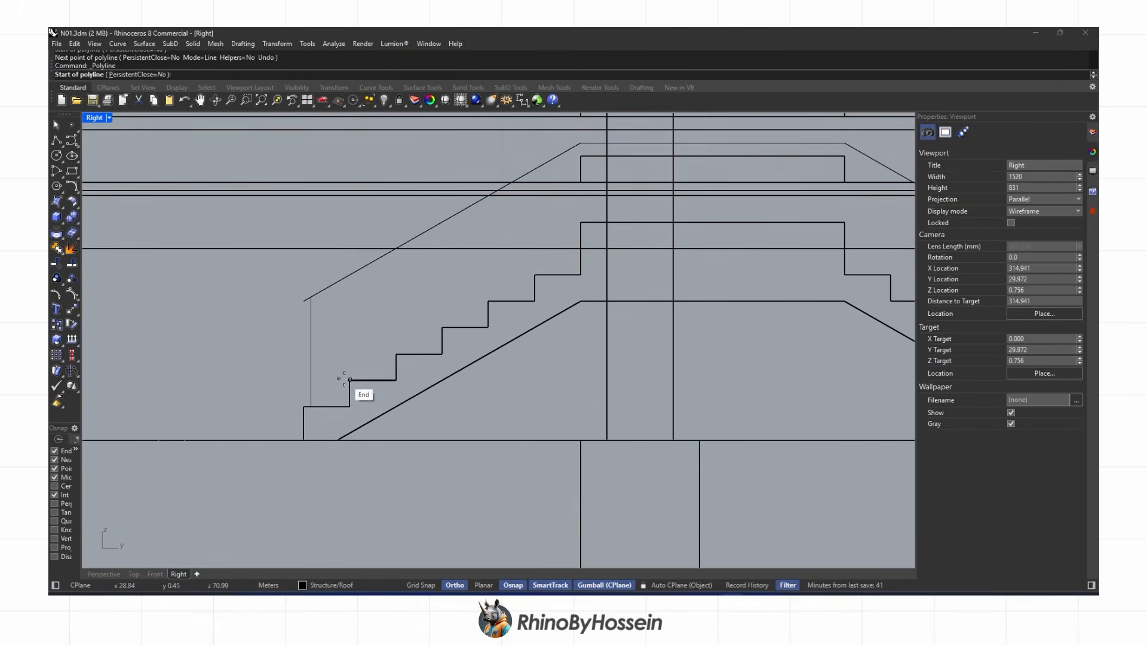
scroll(333, 364, "up", 4)
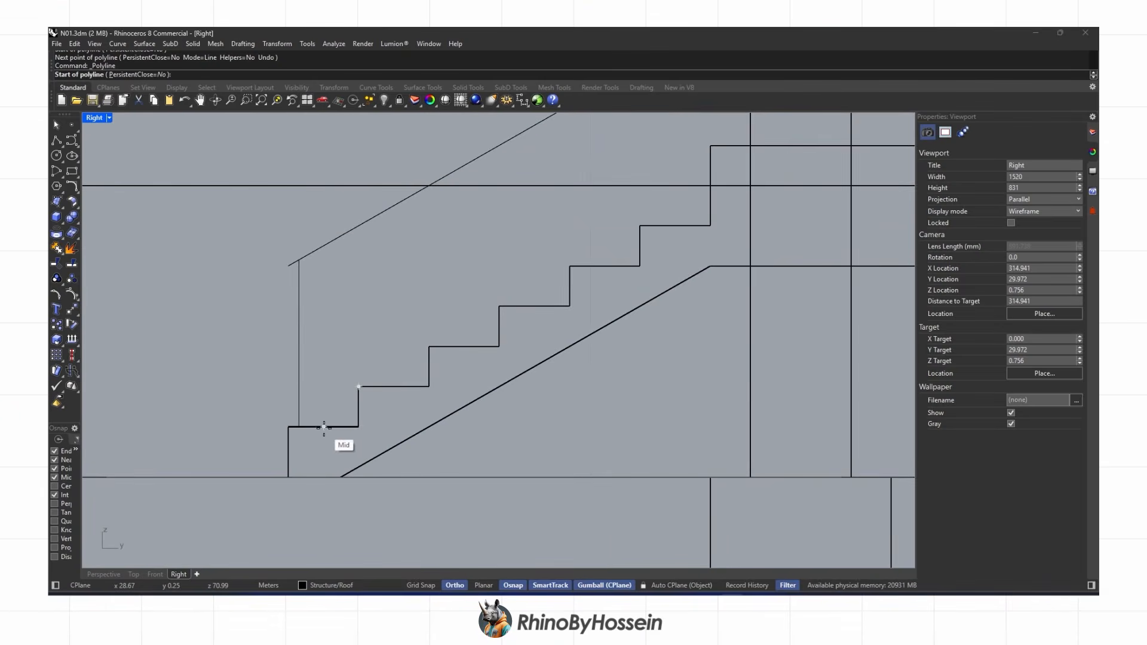
left_click(327, 407)
left_click(316, 203)
right_click(323, 239)
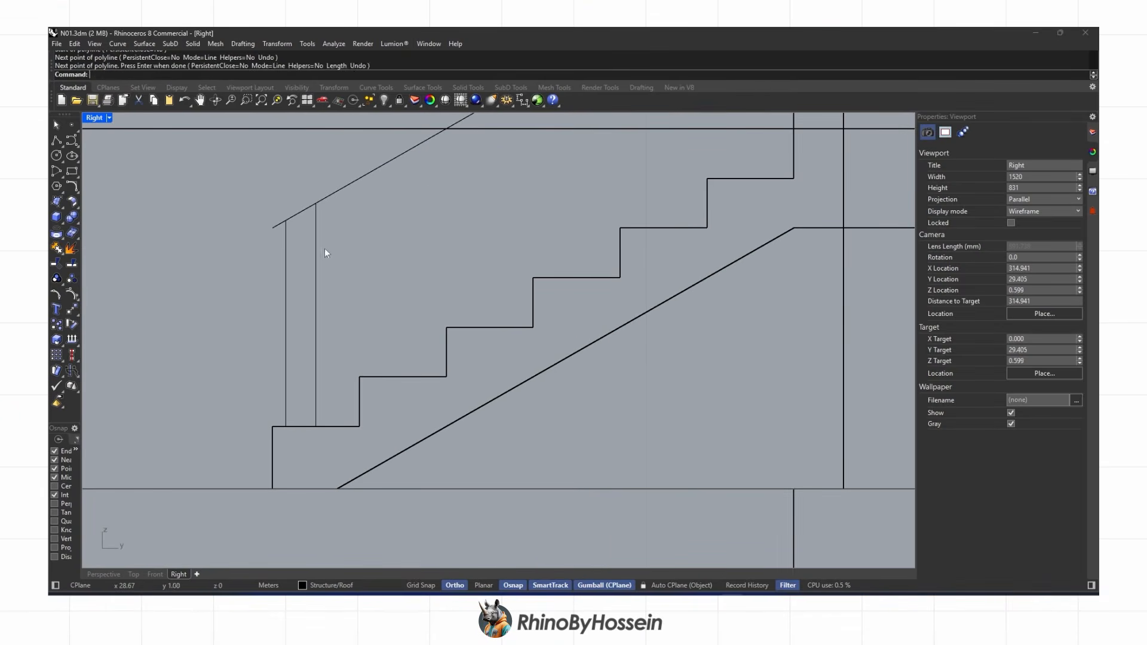
Shift the second post inward by the first post's offset from the tread edge, and move its top endpoint onto the handrail
left_click(316, 251)
left_click(72, 309)
left_click(272, 426)
left_click(330, 203)
scroll(319, 203, "up", 1)
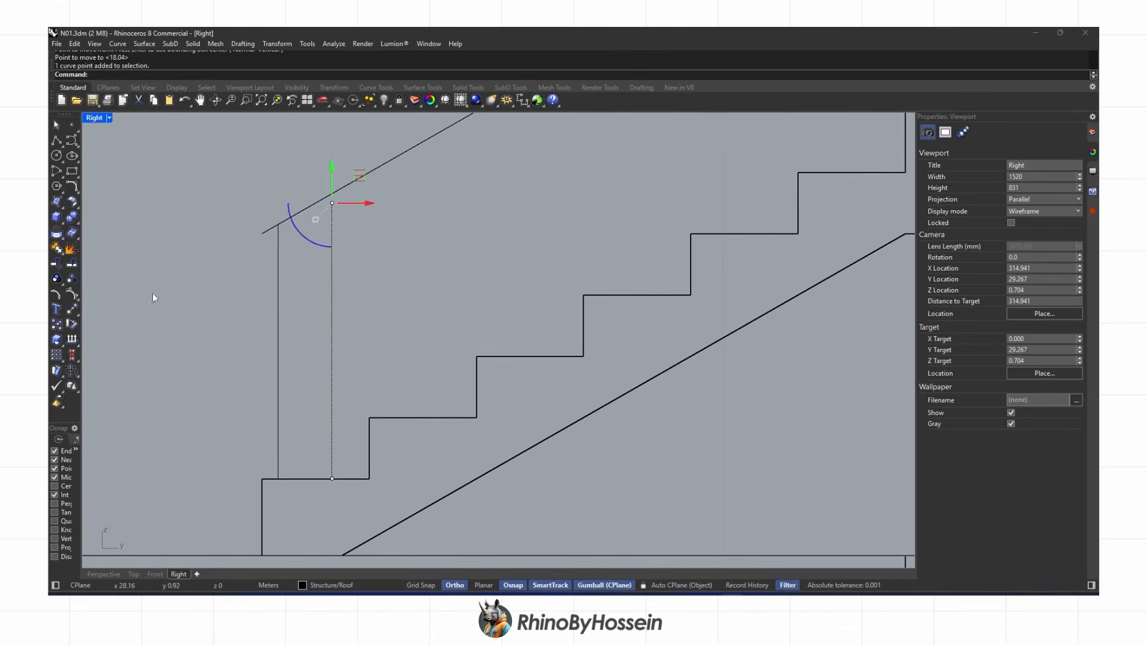
left_click(342, 223)
left_click(332, 193)
Copy both railing posts from the lowest tread to each of the five higher treads, snapping to the step corners
left_click_drag(360, 316, 250, 326)
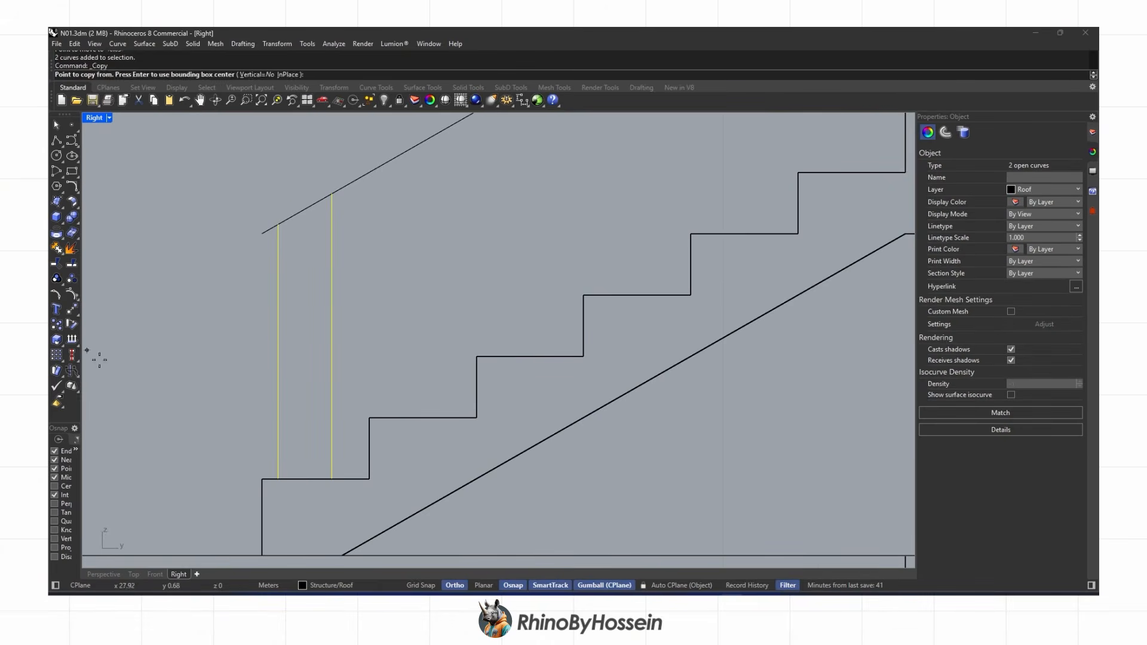
left_click(263, 478)
left_click(369, 418)
left_click(477, 356)
left_click(583, 295)
left_click(691, 235)
left_click(798, 173)
scroll(646, 297, "down", 6)
right_click_drag(646, 297, 347, 429)
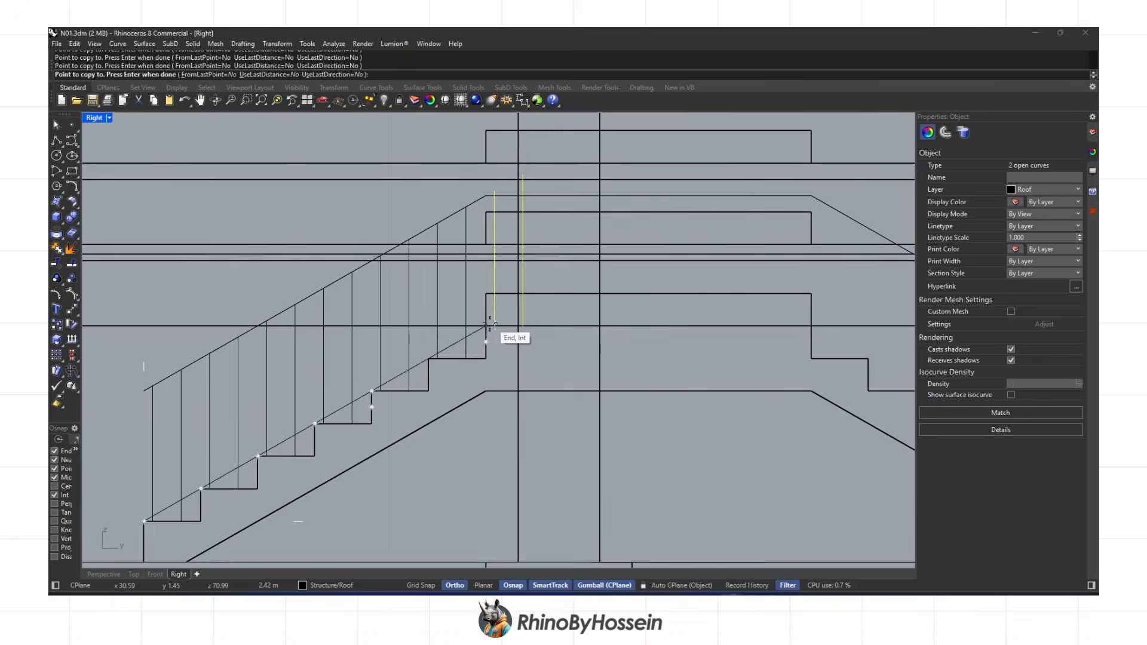
Copy a single railing post from the upper steps onto the landing's front edge in the Perspective view
left_click(99, 574)
scroll(610, 326, "up", 7)
key("Escape")
key("Escape")
left_click(577, 347)
right_click(567, 364)
left_click(561, 369)
left_click(636, 343)
scroll(634, 343, "down", 3)
right_click_drag(634, 343, 646, 275)
scroll(658, 191, "up", 4)
key("Escape")
key("Escape")
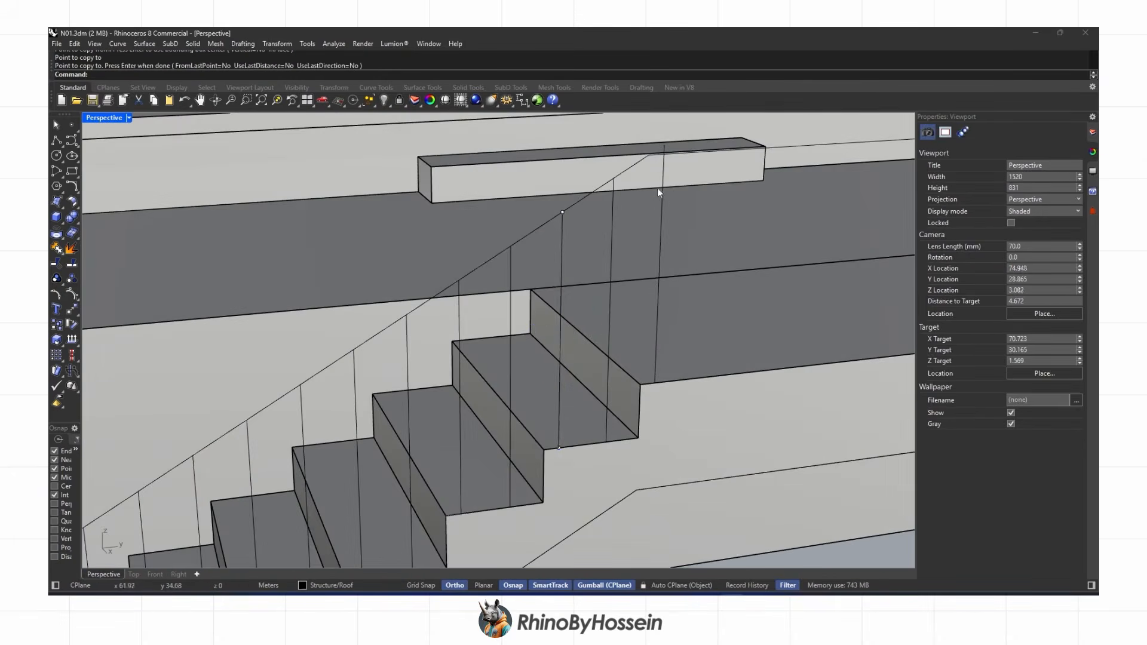
Trim the first landing post flush with the handrail and copy it along the landing edge by the tread posts' spacing
left_click(661, 187)
right_click_drag(660, 187, 675, 167)
left_click(665, 163)
left_click(57, 278)
left_click(665, 164)
left_click(665, 172)
left_click(655, 326)
left_click(552, 452)
left_click(600, 447)
right_click(622, 439)
Copy the post repeatedly along the landing's front edge at the same spacing and delete the surplus post past its midpoint
left_click(702, 371)
right_click(663, 398)
left_click(651, 392)
left_click(700, 387)
left_click(748, 383)
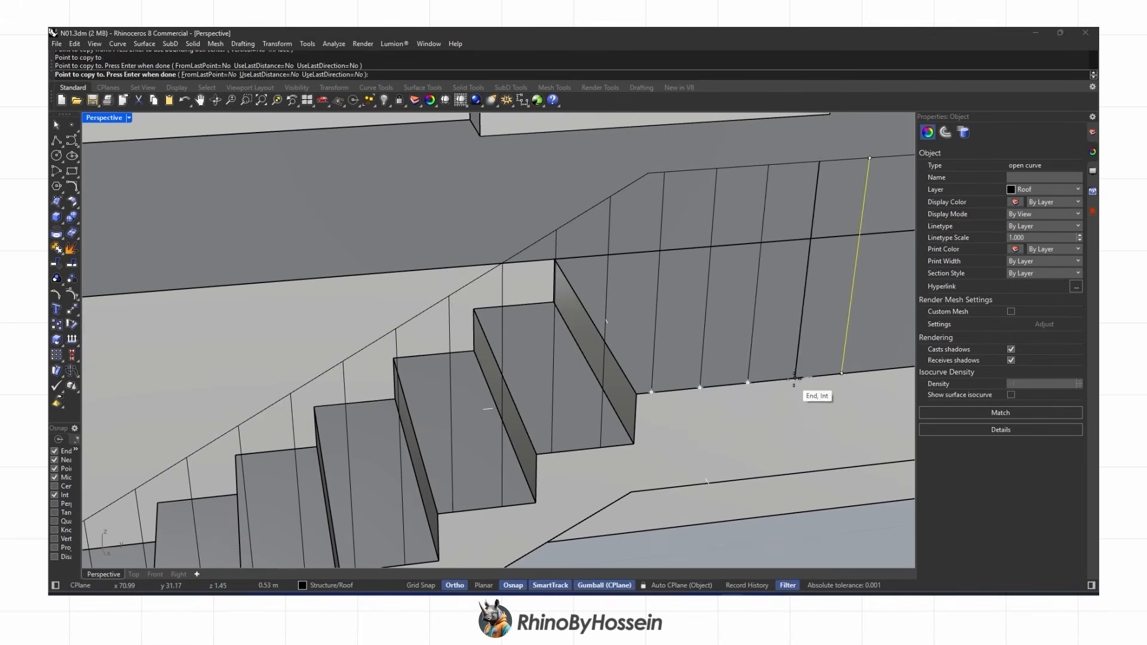
left_click(796, 378)
right_click_drag(796, 378, 484, 382, "shift")
left_click(542, 376)
left_click(589, 372)
scroll(636, 368, "down", 8)
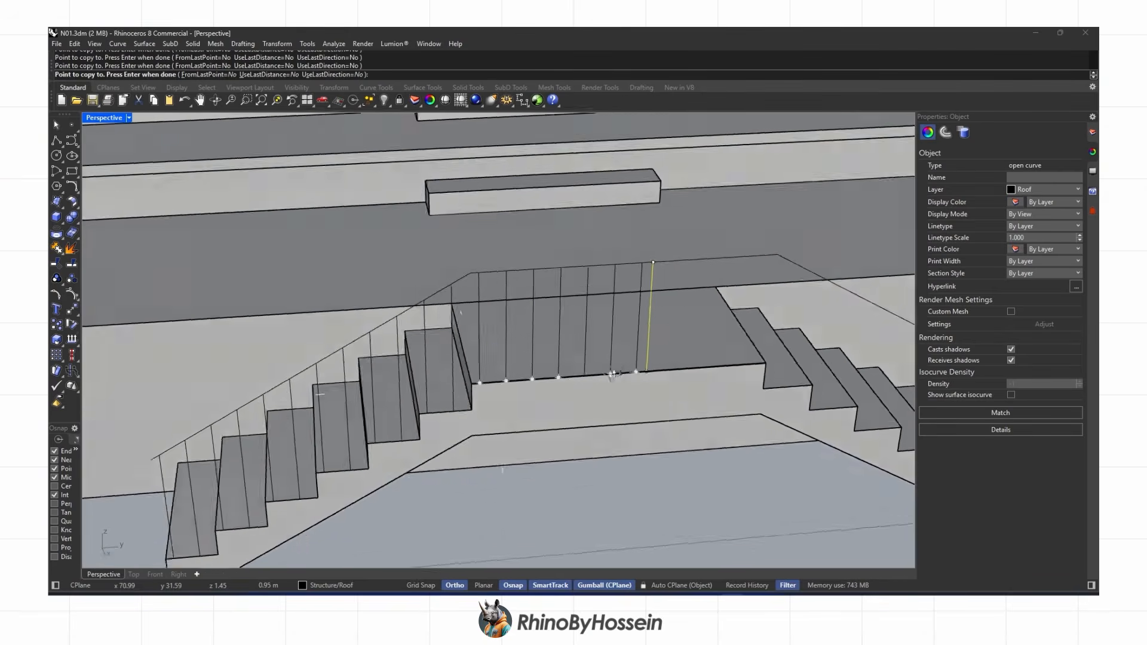
right_click(623, 382)
left_click(626, 373)
key("Delete")
Mirror all stair and landing posts to the other flight about the landing's midpoint
scroll(626, 377, "down", 4)
mouse_move(623, 382)
right_mouse_down()
mouse_move(635, 410)
mouse_move(635, 400)
right_mouse_up()
left_click_drag(380, 488, 635, 328)
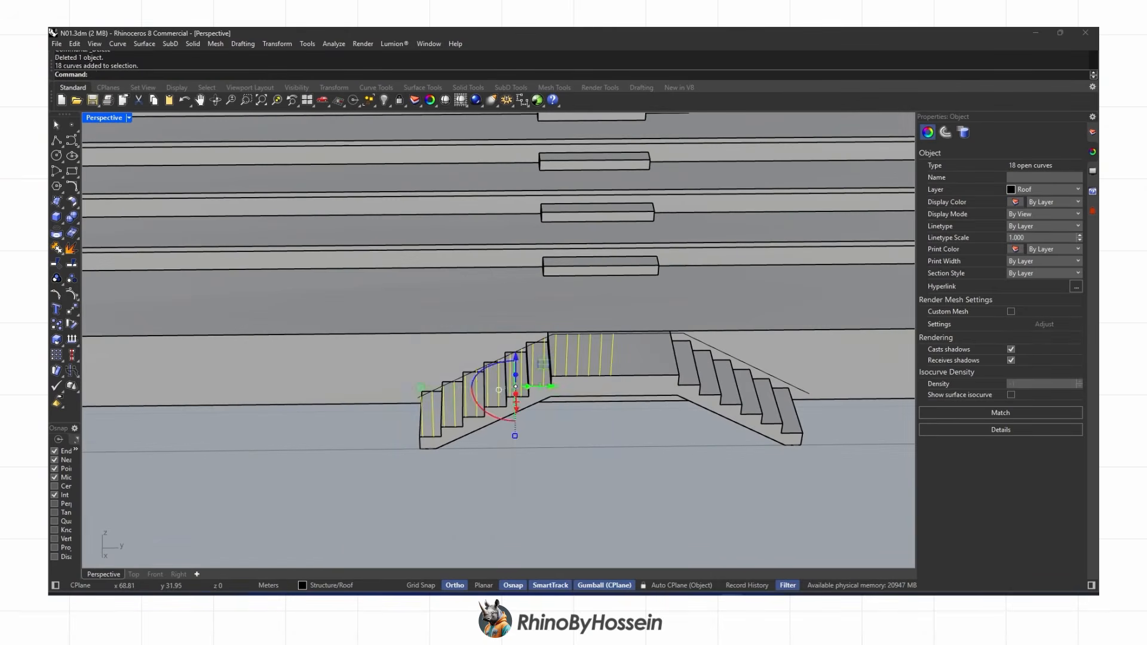
type("Mirror")
key("Return")
scroll(629, 377, "up", 5)
left_click(609, 374)
left_click(608, 400)
scroll(607, 399, "down", 5)
right_click_drag(605, 399, 650, 450)
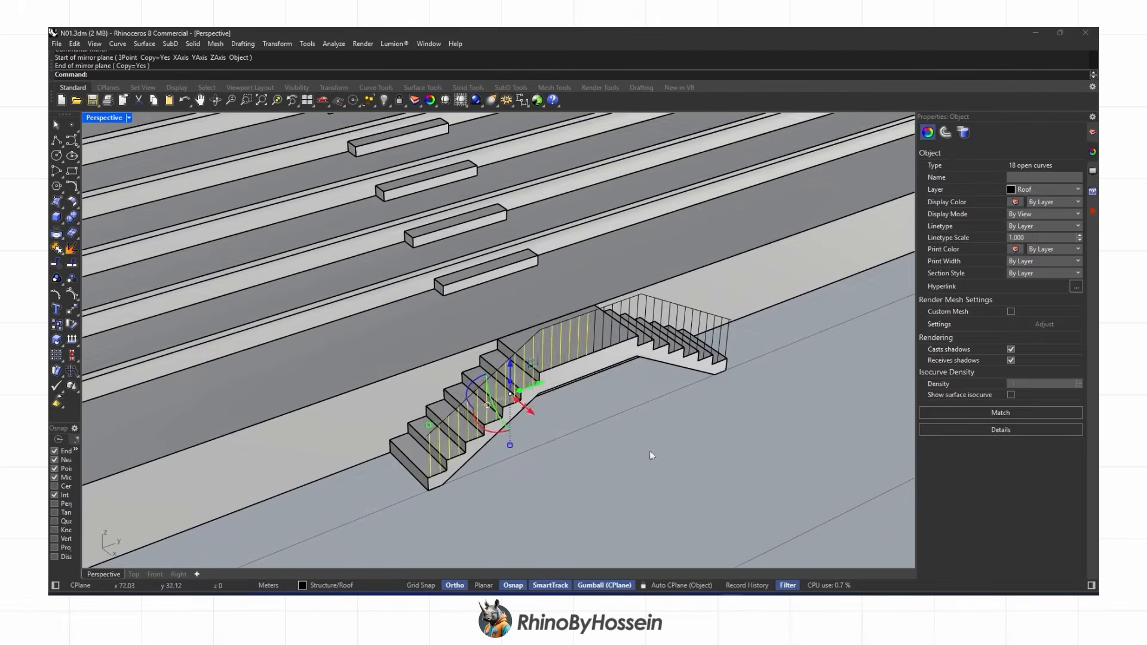
Group the vertical railing posts of both flights and the landing
left_click(650, 450)
left_click_drag(661, 415, 675, 328)
left_click(60, 269)
scroll(424, 432, "up", 2)
scroll(665, 348, "up", 4)
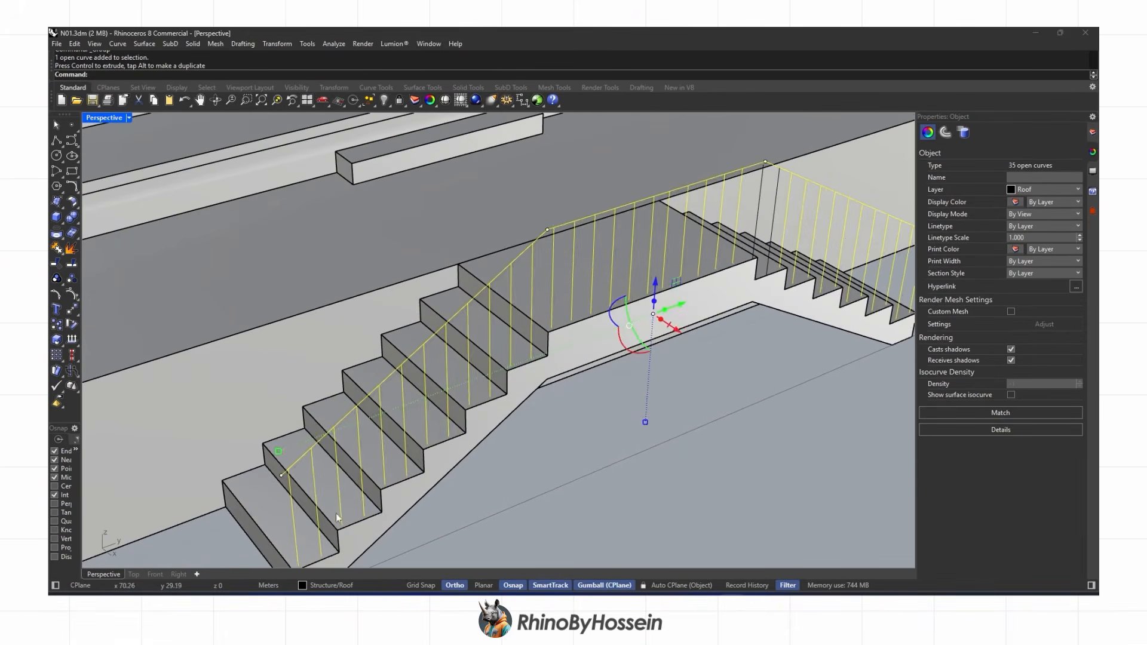
key("Escape")
Pipe the handrail polyline with a 0.015 m radius at both ends
scroll(304, 445, "up", 2)
left_click(295, 462)
left_click(325, 493)
left_click(61, 222)
left_click(118, 259)
type(".015")
key("Return")
key("Return")
key("Return")
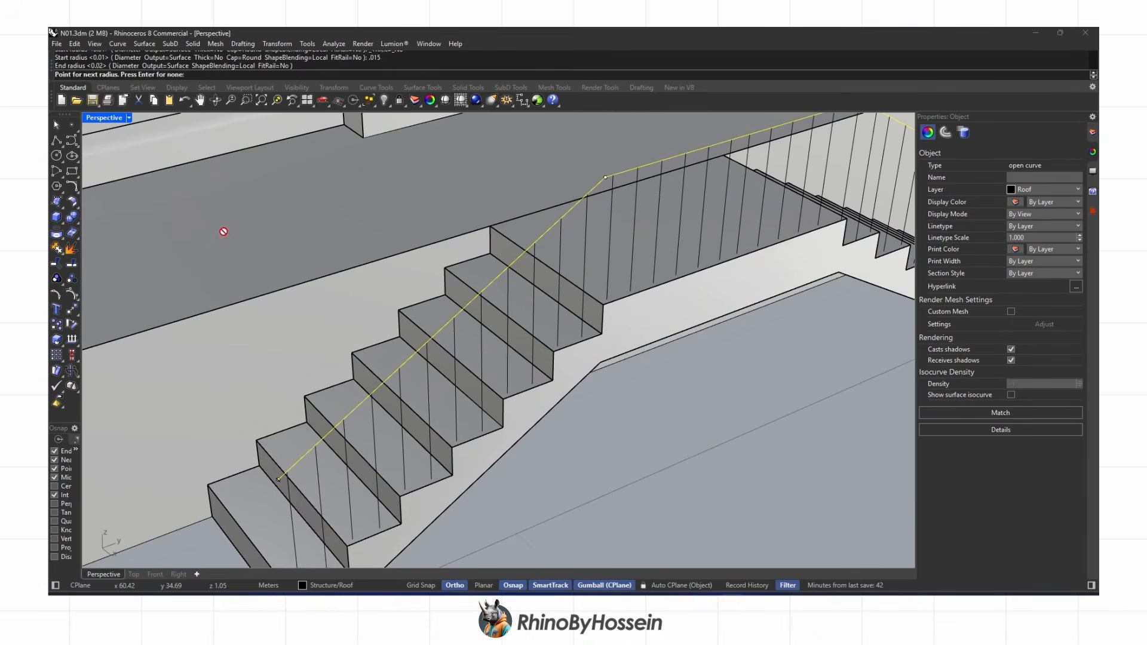
Pipe the grouped post curves with a 0.01 m radius and delete the original curves
scroll(224, 232, "down", 2)
right_click_drag(418, 448, 363, 432)
left_click(364, 433)
left_click(59, 219)
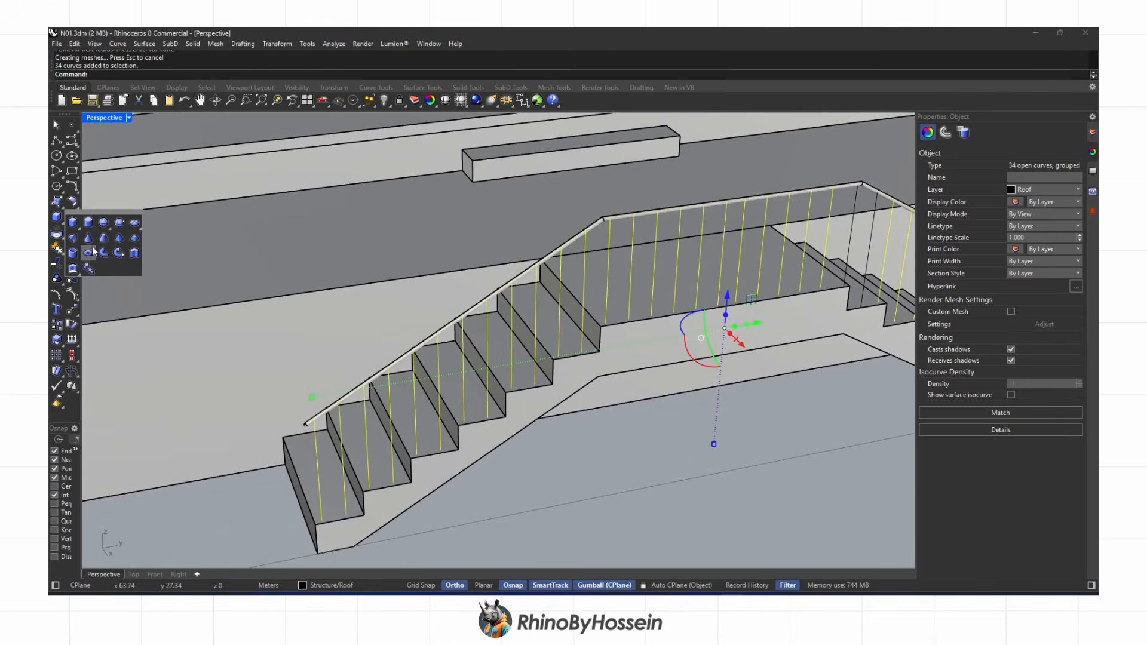
left_click(118, 254)
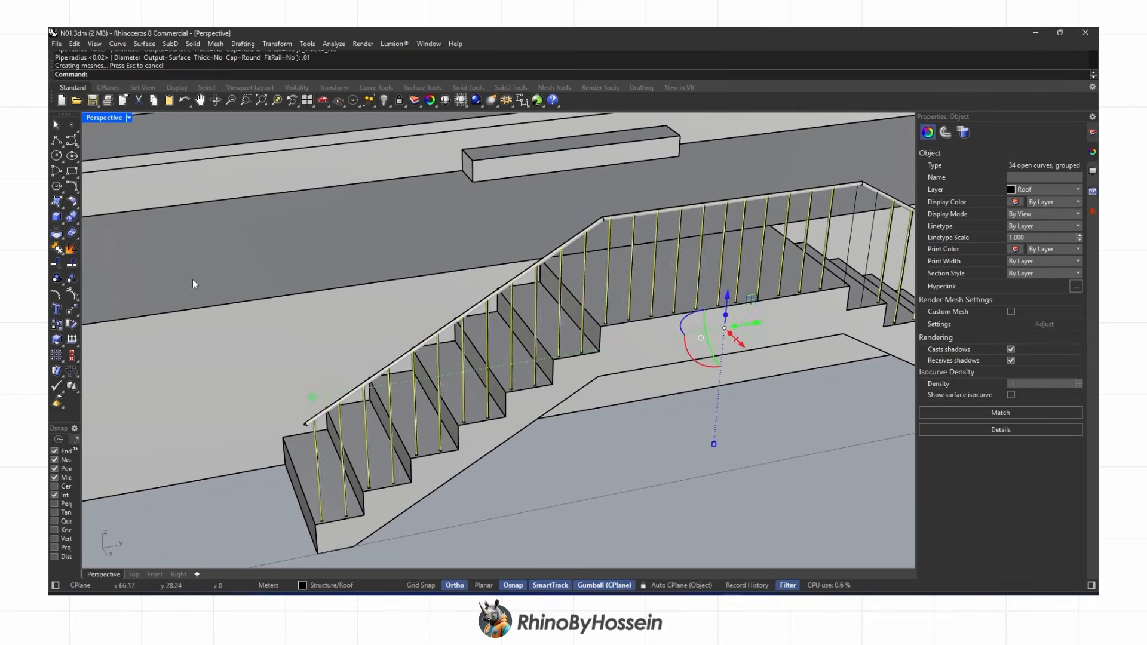
key("Delete")
Inspect the piped railing around the staircase and return the viewport to the Shaded display mode
scroll(481, 349, "down", 3)
middle_click(430, 402)
mouse_move(481, 349)
right_mouse_down()
mouse_move(430, 402)
mouse_move(509, 376)
mouse_move(397, 449)
right_mouse_up()
left_click(430, 402)
scroll(454, 388, "down", 2)
scroll(397, 450, "down", 3)
key("ctrl+alt+s")
Group the piped handrail and posts, leaving the staircase body out of the group
mouse_move(348, 481)
left_mouse_down()
mouse_move(650, 422)
mouse_move(824, 306)
left_mouse_up()
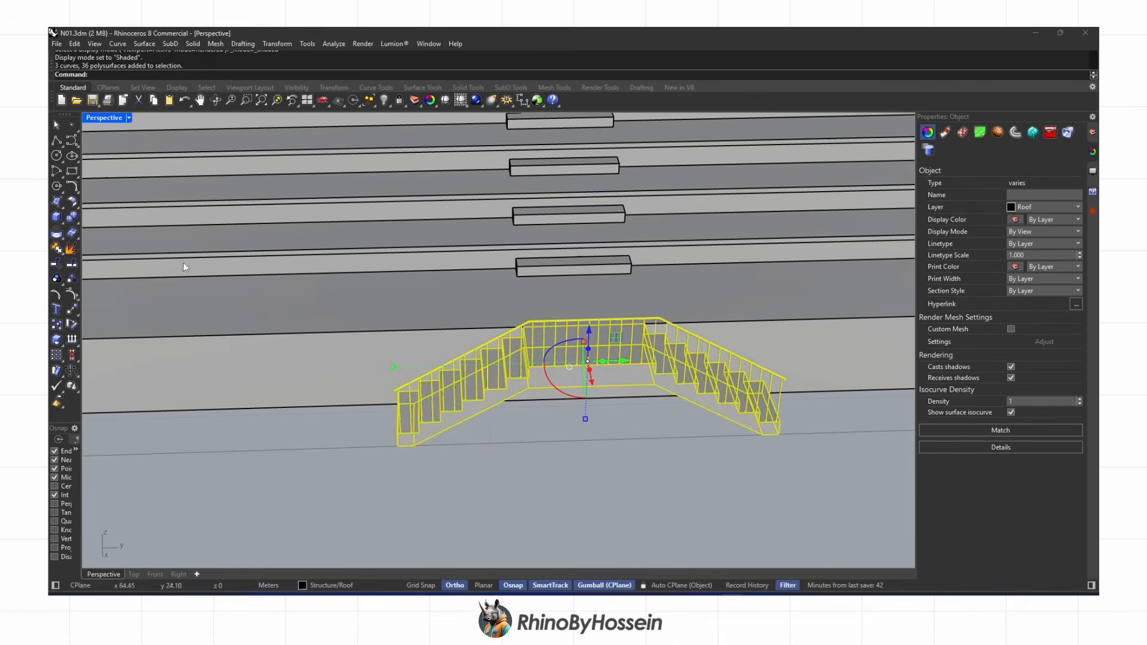
left_click(436, 433, "ctrl")
left_click(56, 278)
right_click_drag(322, 358, 277, 364)
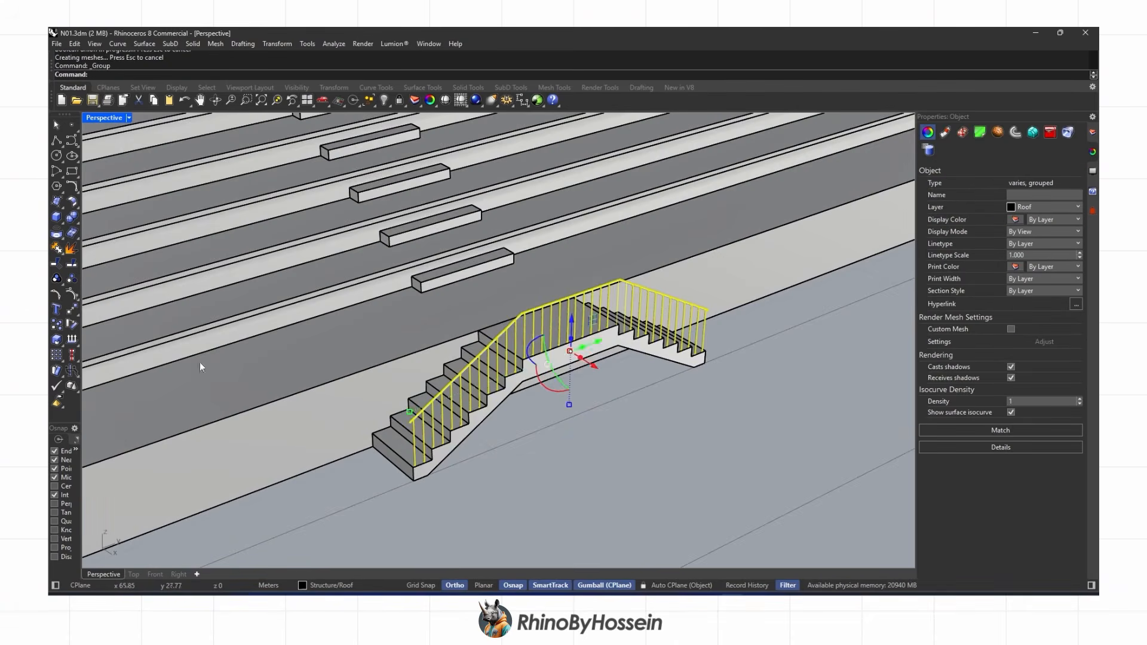
Copy the railing group to the other two front staircases, snapping to the matching staircase corner
left_click(373, 433)
scroll(352, 421, "down", 6)
right_click_drag(669, 332, 187, 365)
scroll(470, 353, "down", 3)
scroll(507, 376, "up", 5)
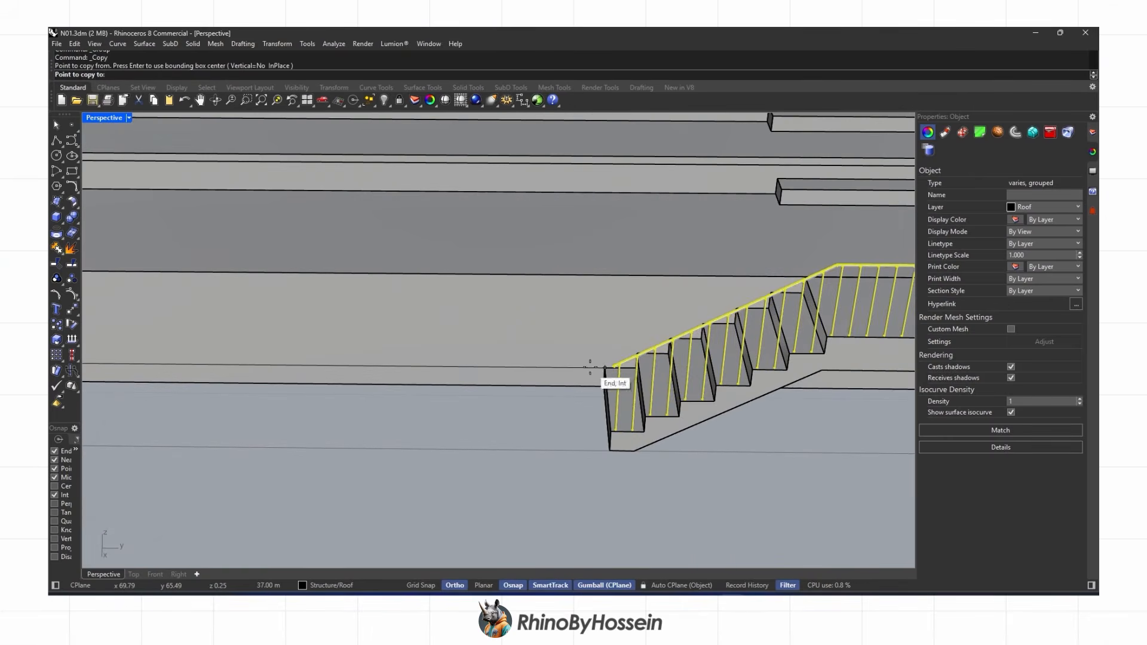
left_click(604, 365)
scroll(371, 353, "down", 8)
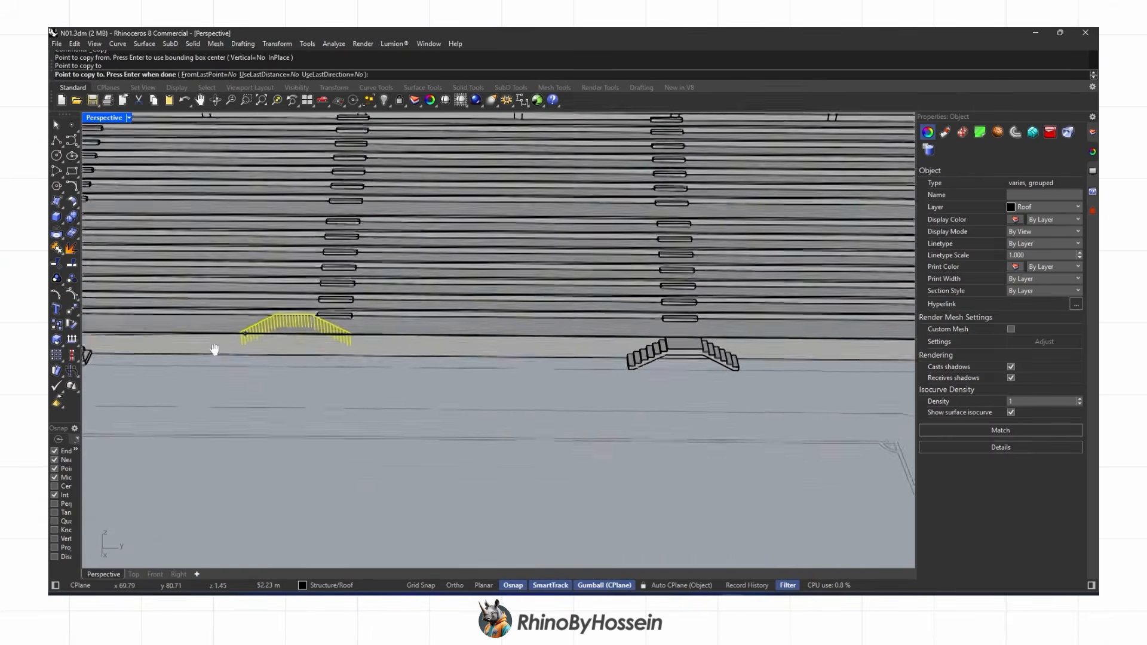
scroll(598, 367, "up", 5)
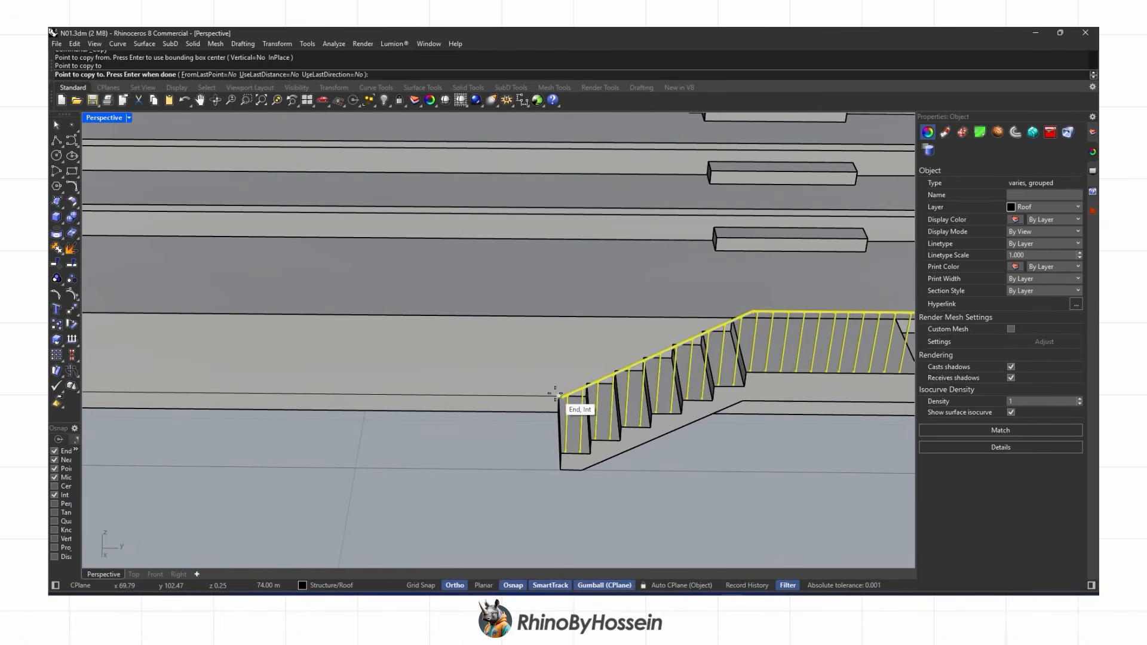
left_click(559, 395)
scroll(502, 344, "down", 15)
key("Return")
Examine the grandstand's front staircases and railings in the Rendered display mode
right_click_drag(209, 401, 511, 320, "shift")
scroll(512, 323, "up", 8)
key("Escape")
middle_click(519, 281)
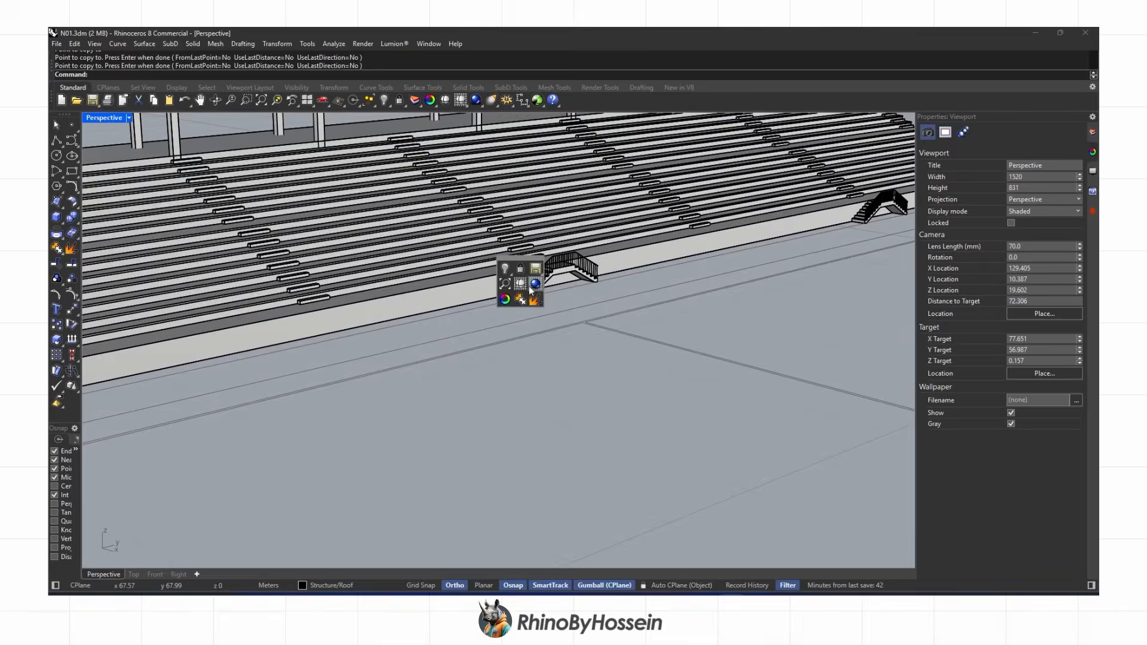
left_click(532, 286)
right_click_drag(522, 268, 655, 318, "shift")
scroll(461, 333, "up", 1)
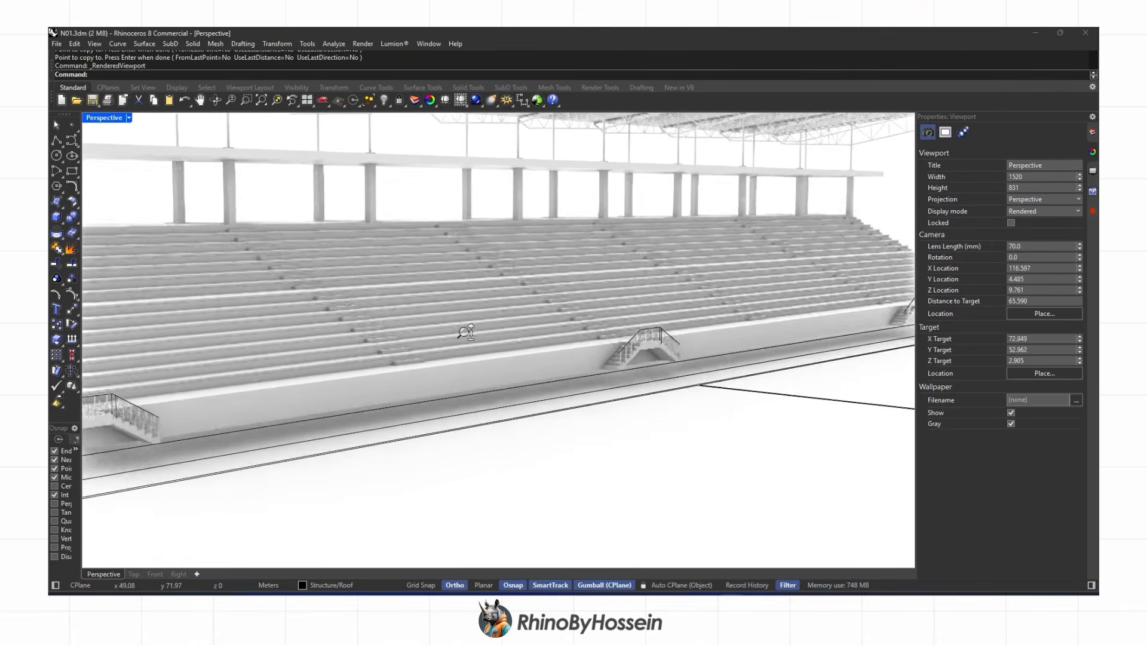
scroll(291, 368, "down", 2)
scroll(518, 354, "up", 4)
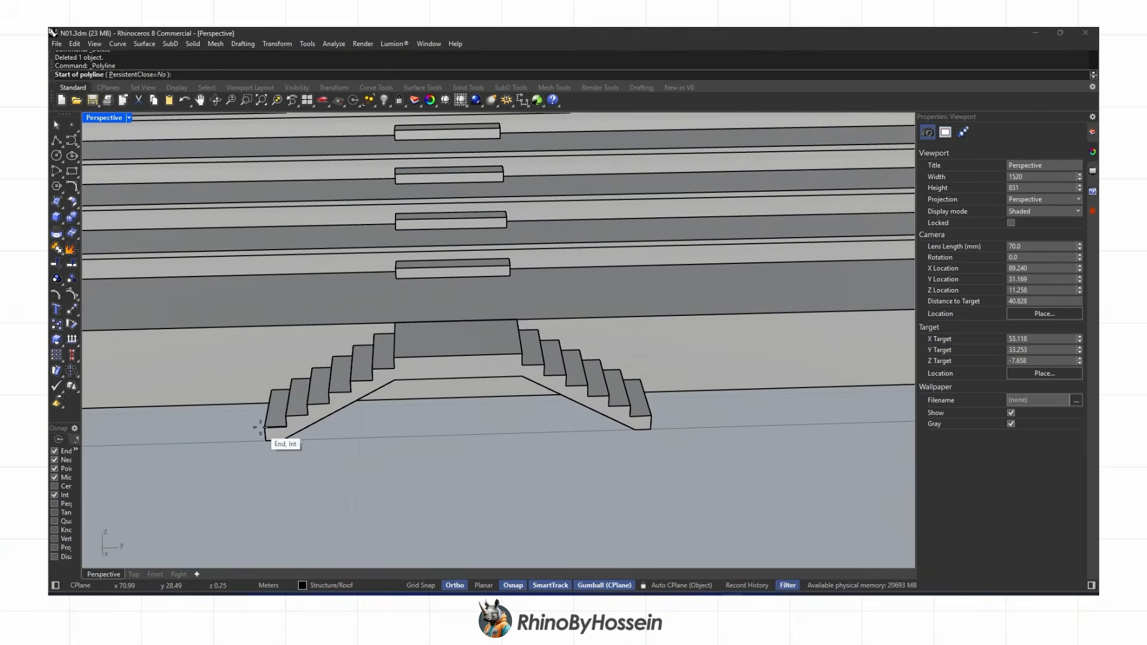
Draw a polyline along the staircase's front edge from one lowest tread over both landing corners to the opposite lowest tread
scroll(394, 356, "up", 2)
left_click(398, 354)
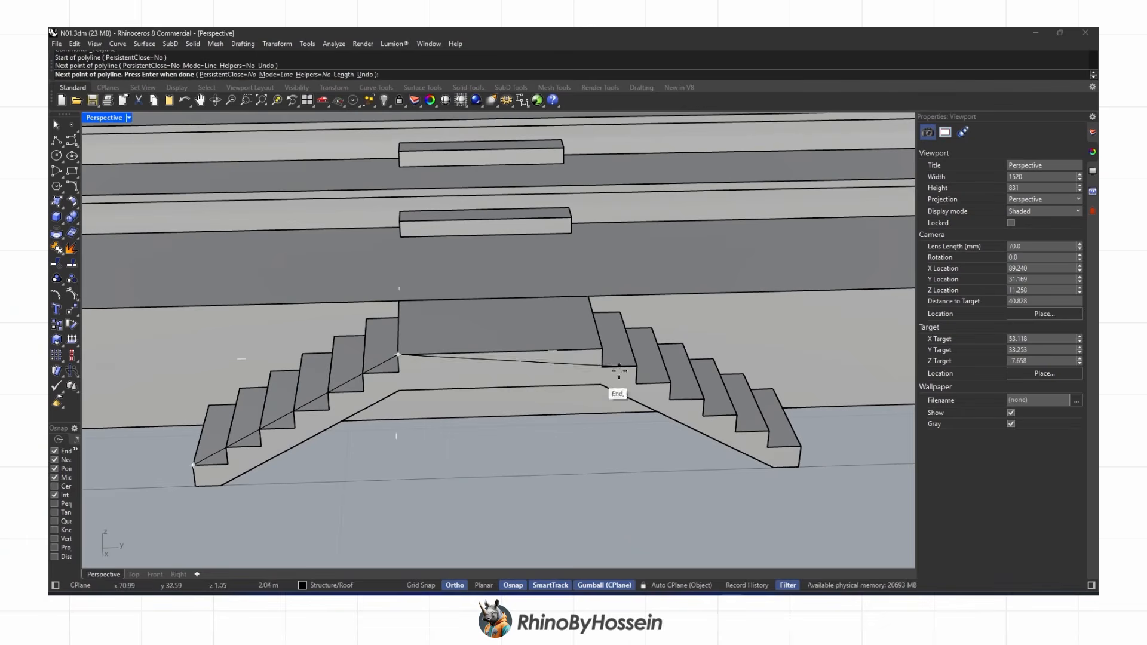
left_click(601, 348)
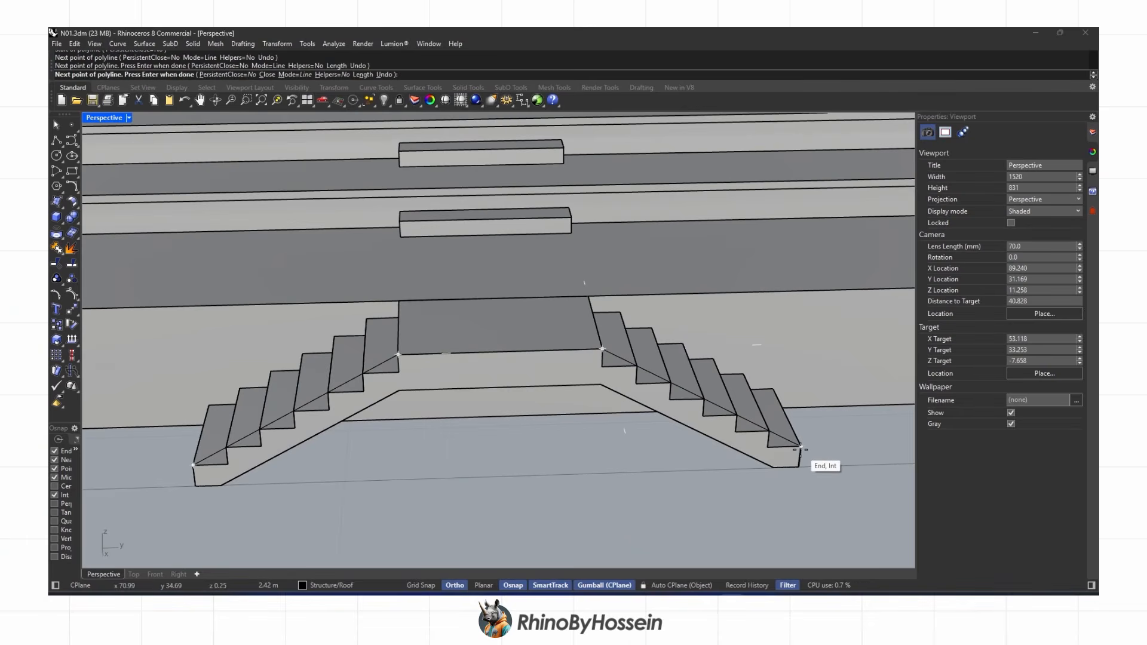
left_click(801, 447)
key("Return")
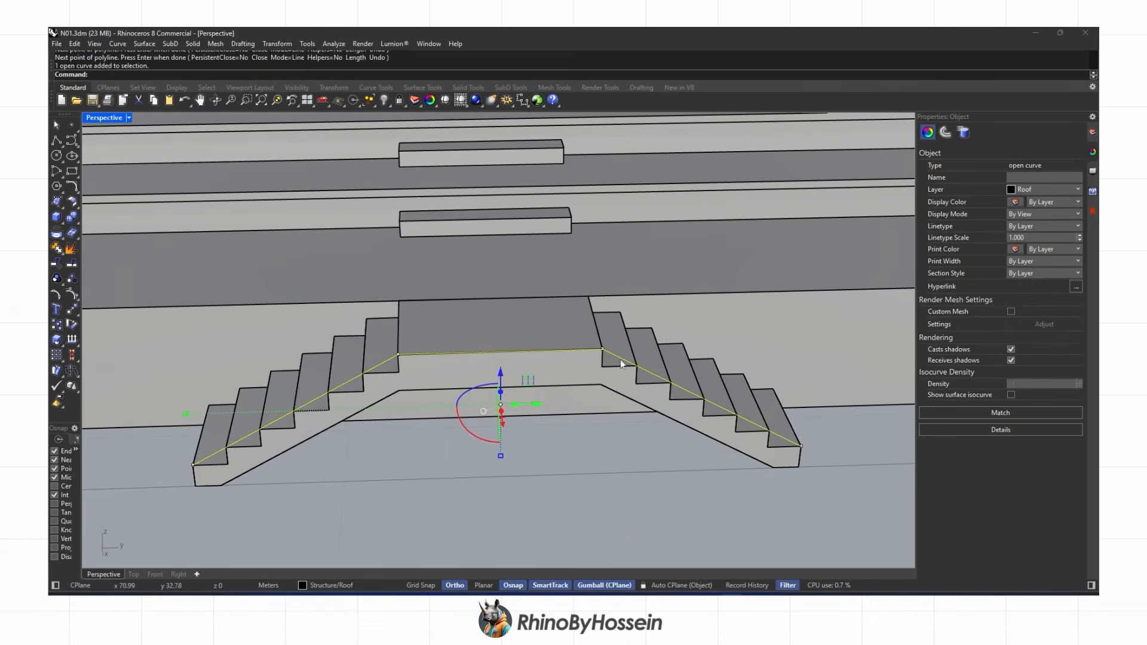
Raise the staircase edge polyline vertically to handrail height
left_click(503, 372)
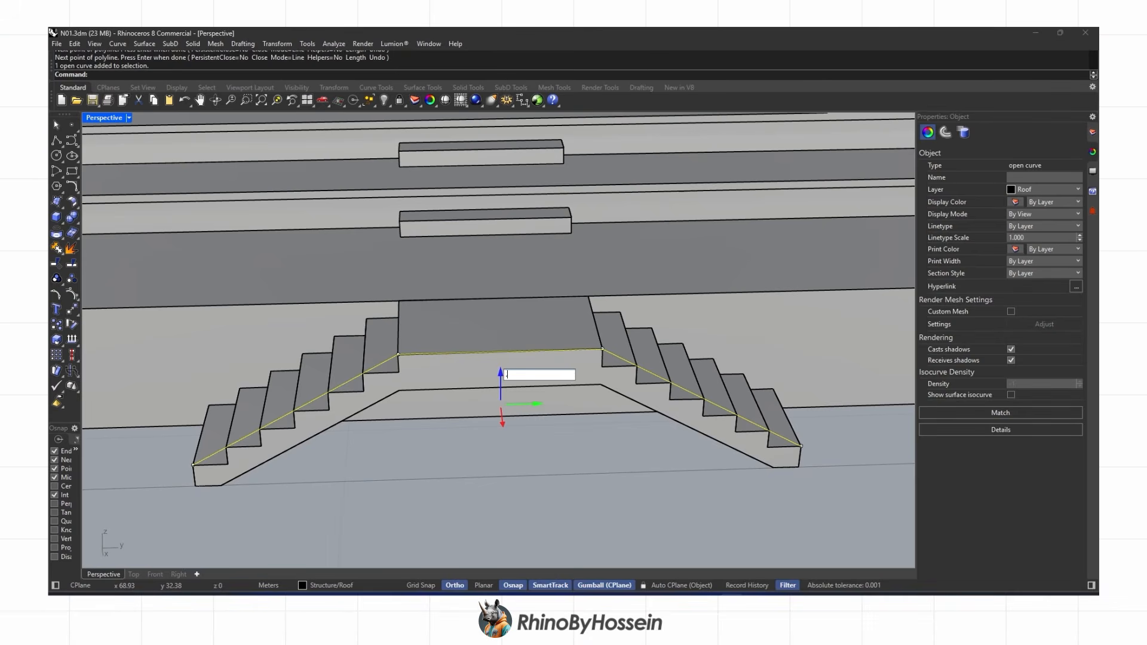
key("Escape")
right_click_drag(571, 378, 616, 402)
scroll(652, 345, "up", 5)
left_click(630, 343)
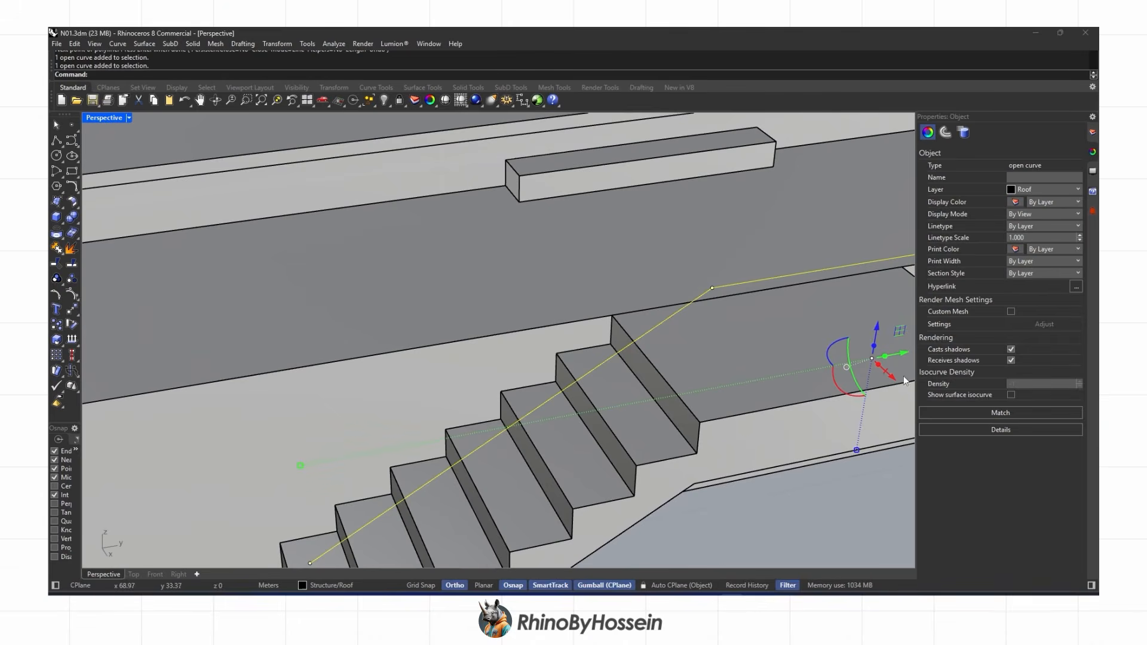
Shift the handrail polyline slightly inward from the staircase's front edge in the Top view
left_click(134, 574)
scroll(508, 376, "up", 5)
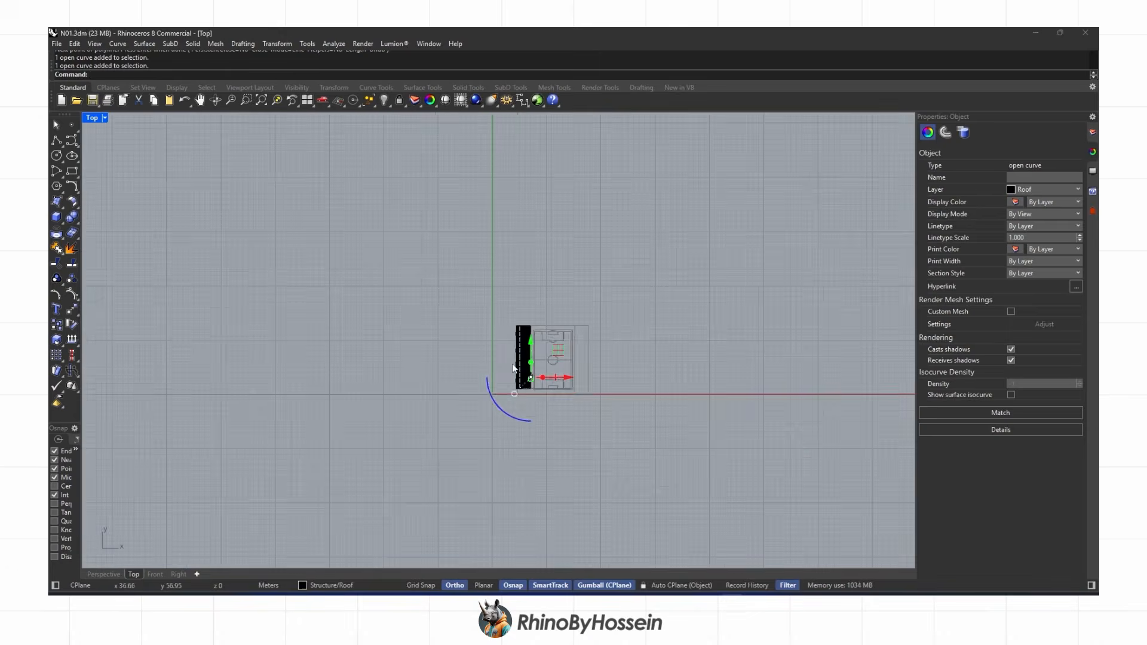
scroll(507, 376, "up", 5)
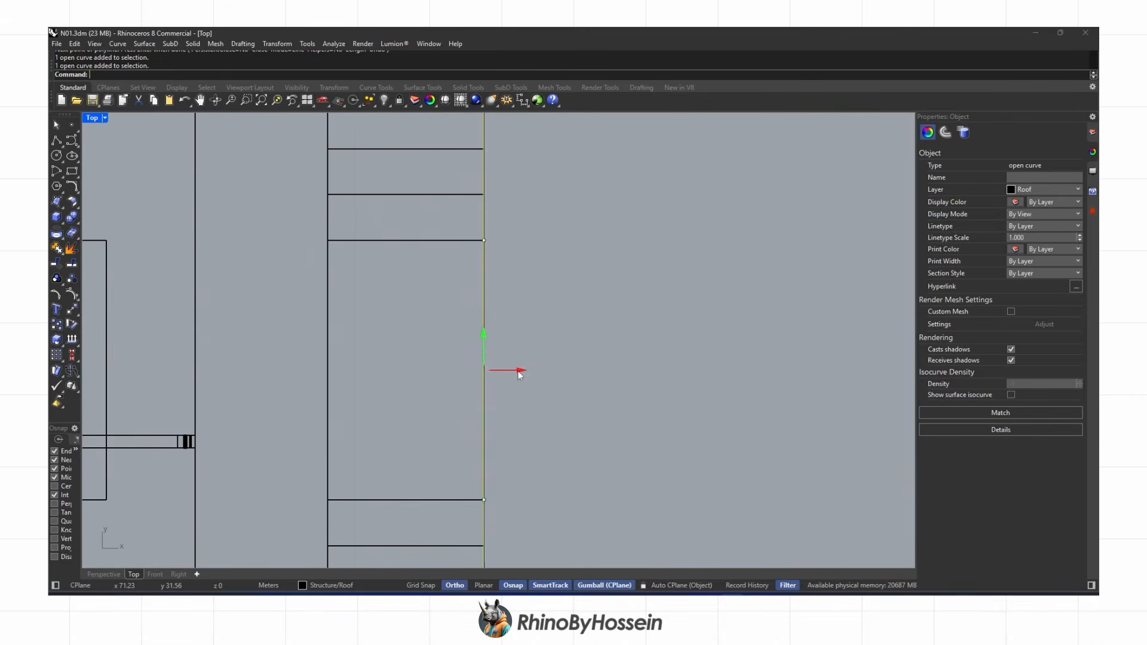
left_click(94, 573)
scroll(481, 384, "down", 5)
right_click_drag(638, 441, 554, 370, "shift")
Open Grasshopper, place a Curve parameter and assign the handrail polyline to it
left_click(537, 100)
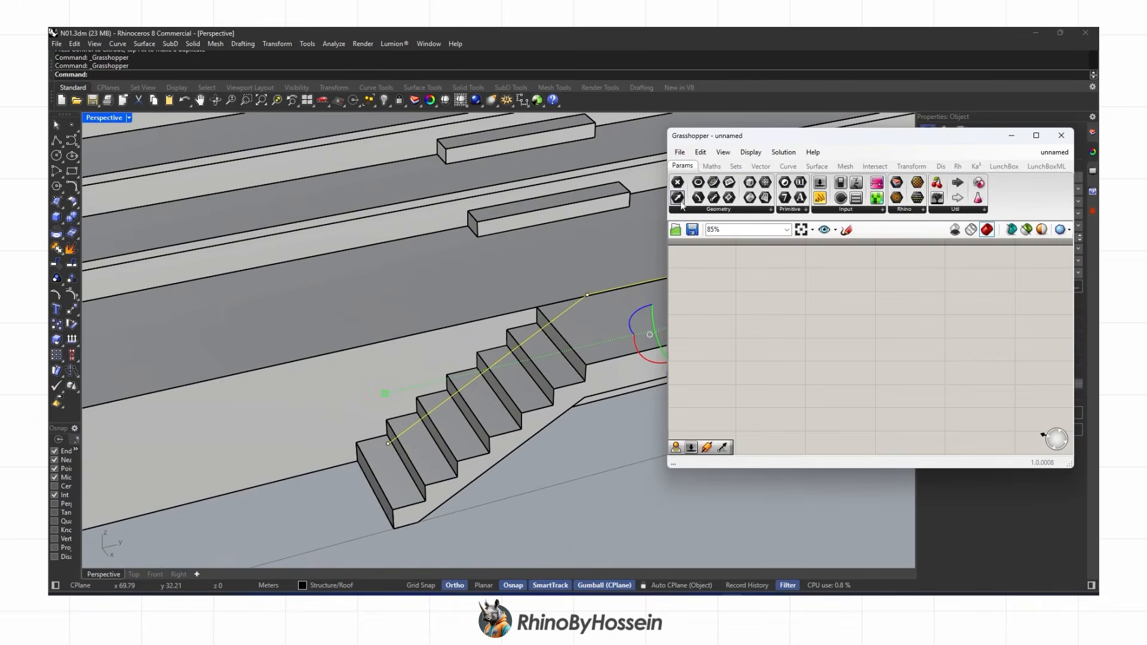
right_click(752, 310)
left_click(806, 458)
left_click(613, 446)
Add a Divide Distance component and feed it the handrail curve
double_click(819, 357)
type("d")
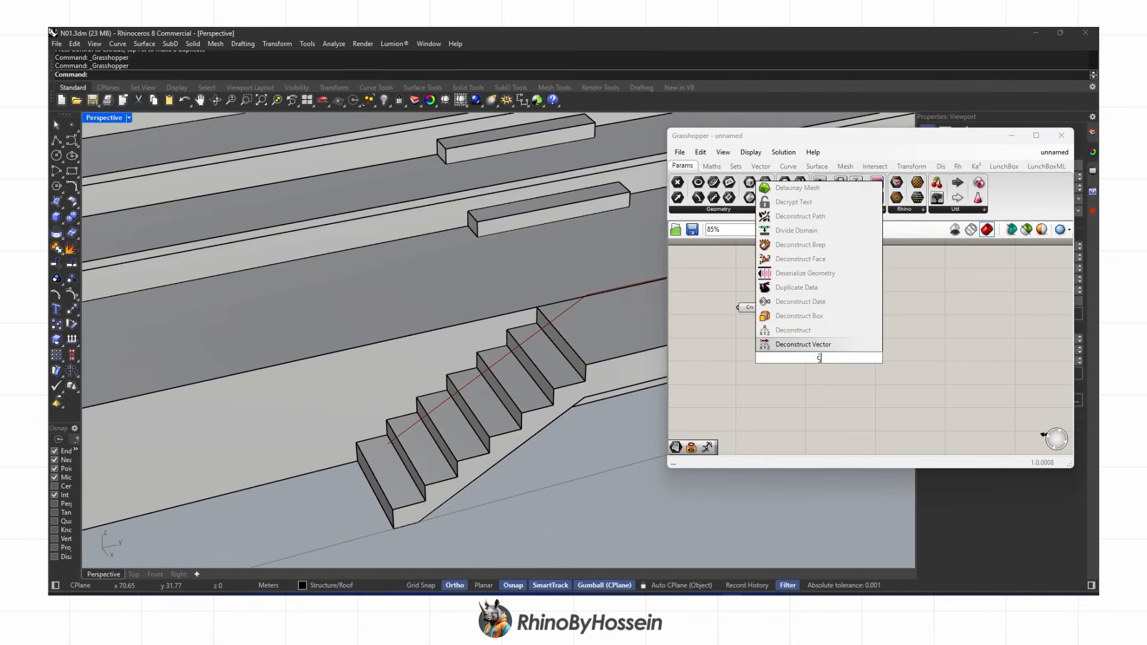
key("Up")
key("Up")
key("Return")
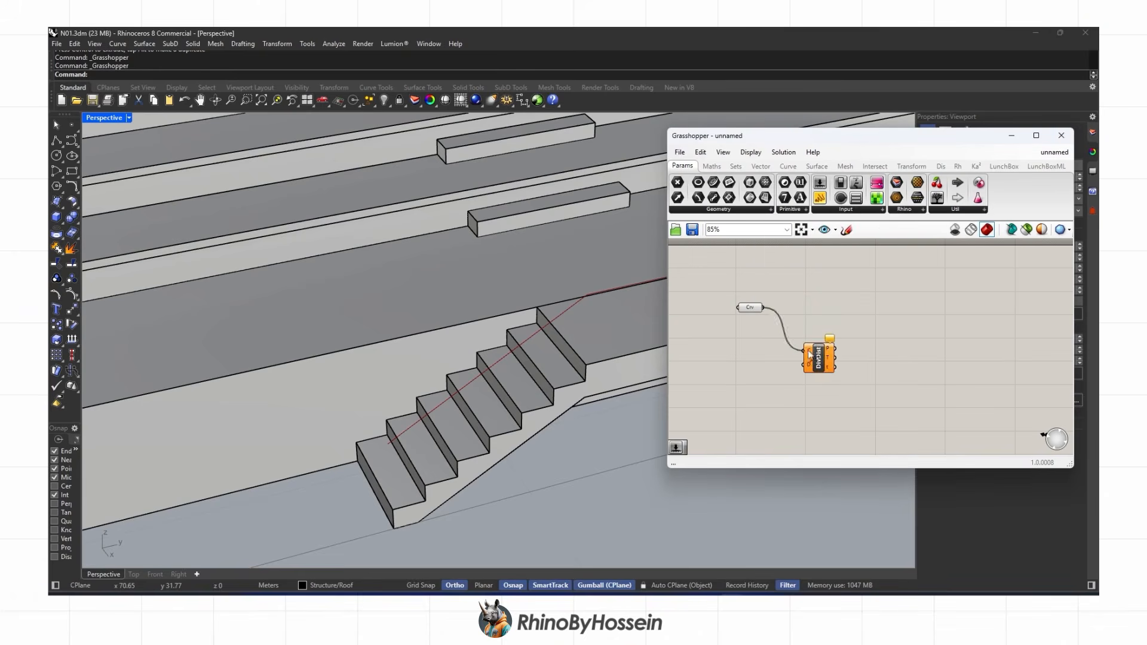
left_click_drag(819, 357, 858, 334)
Add a 0.1 number slider and connect it to the Divide Distance component's distance
double_click(792, 380)
type("0.1")
key("Return")
left_click_drag(831, 380, 843, 343)
right_click_drag(642, 383, 371, 363, "shift")
scroll(371, 363, "up", 2)
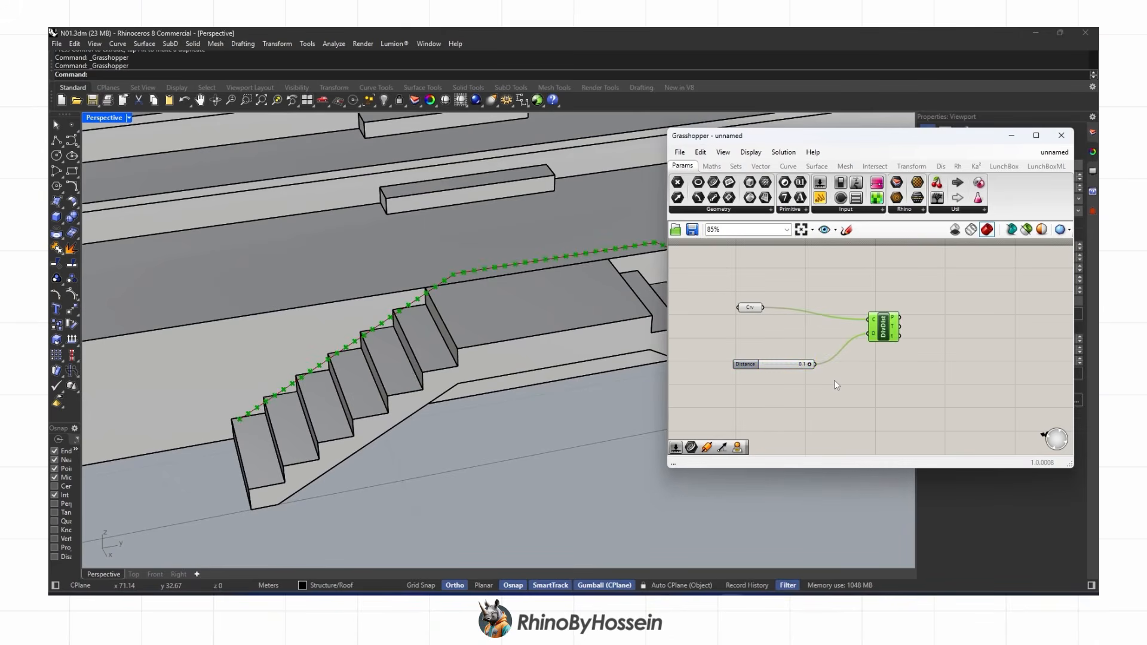
Add a Line SDL component and connect the division points as its start points
double_click(908, 368)
type("line")
key("Return")
scroll(908, 372, "up", 1)
left_click_drag(898, 307, 892, 357)
left_click_drag(909, 368, 1034, 340)
Give the Line component a 0.8 length slider and a Unit Z vector as its direction
double_click(932, 381)
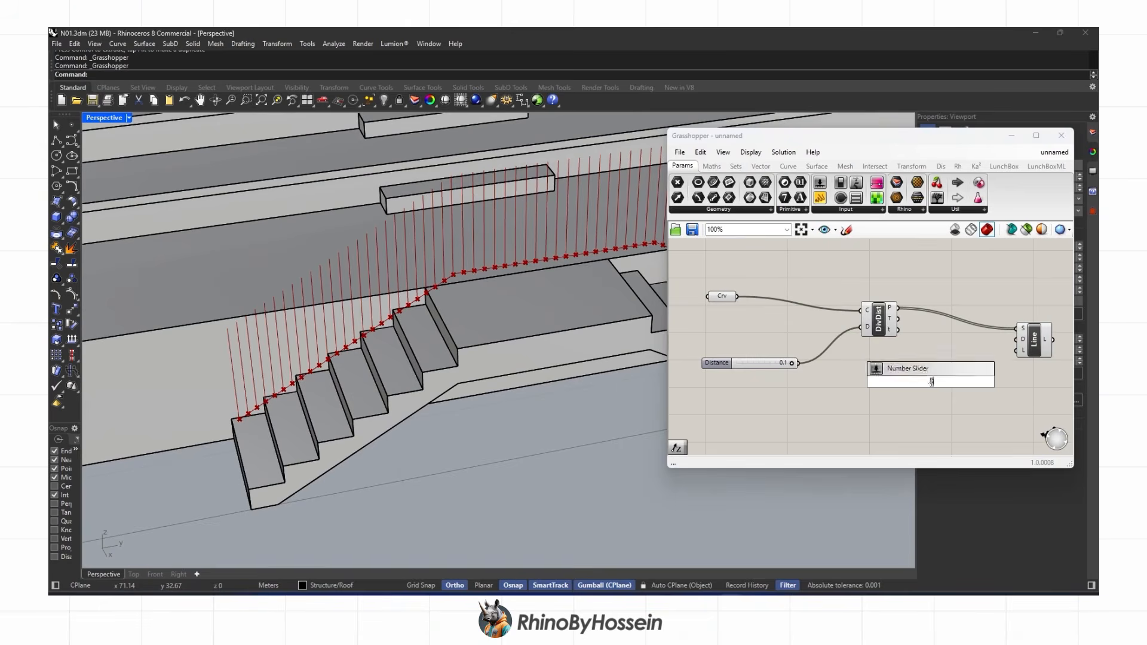
type("0.8")
key("Return")
double_click(847, 408)
type("z")
key("Return")
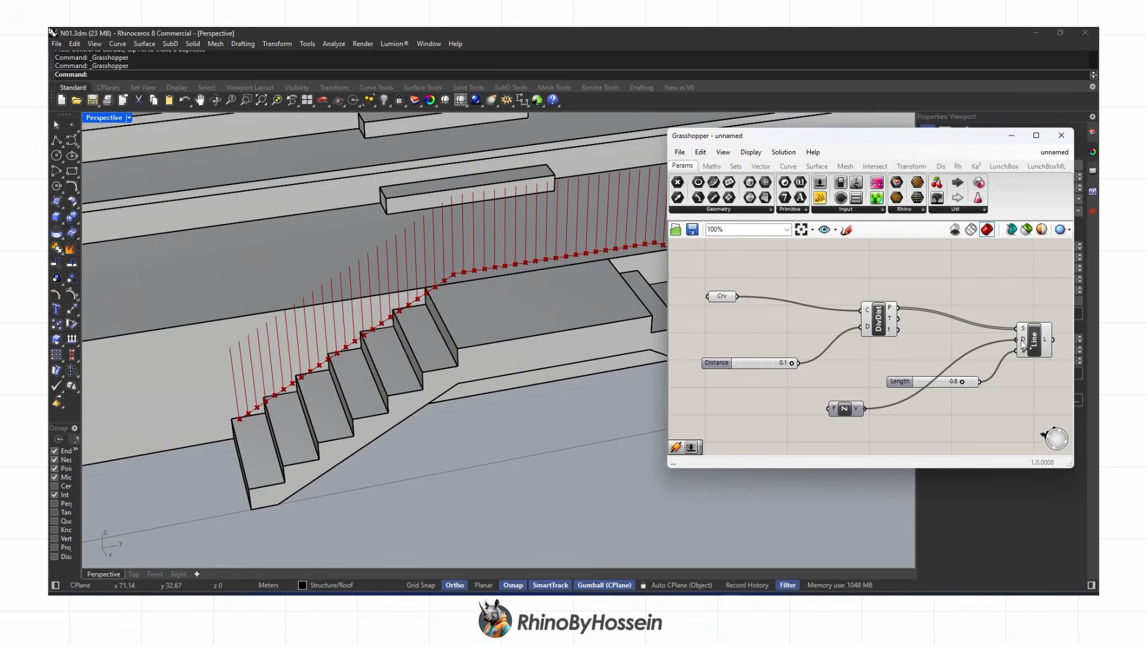
Reverse the line direction with a Negative component between Unit Z and Line, and set the length slider to 1.0
left_click_drag(891, 382, 883, 416)
double_click(903, 390)
type("neg")
key("Return")
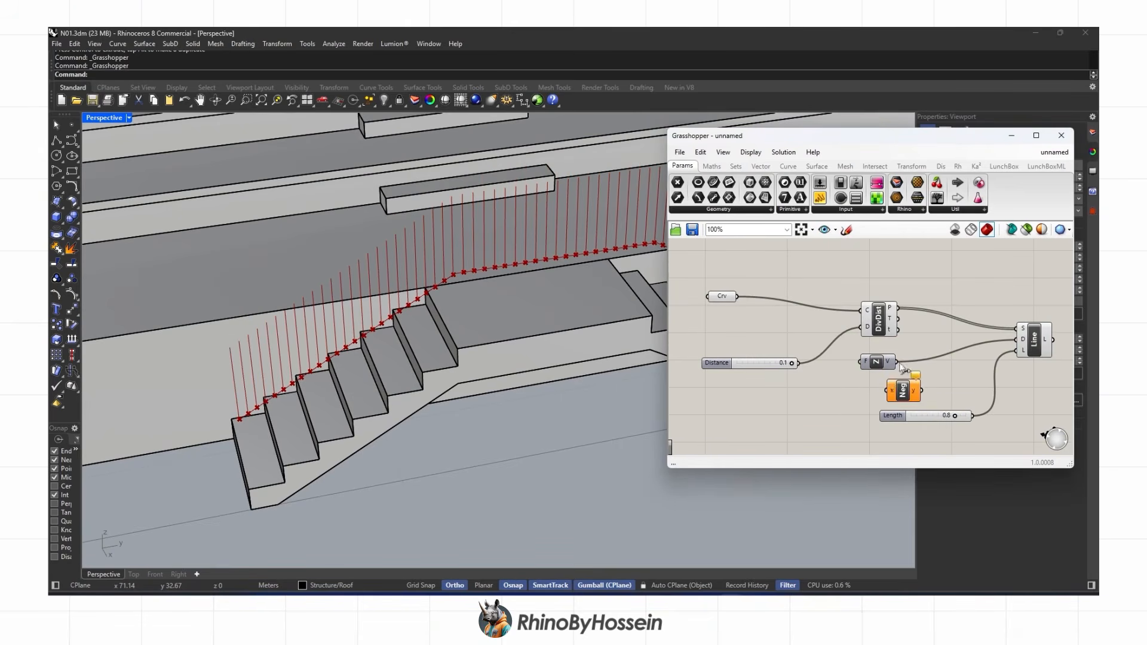
left_click_drag(1019, 351, 1017, 339)
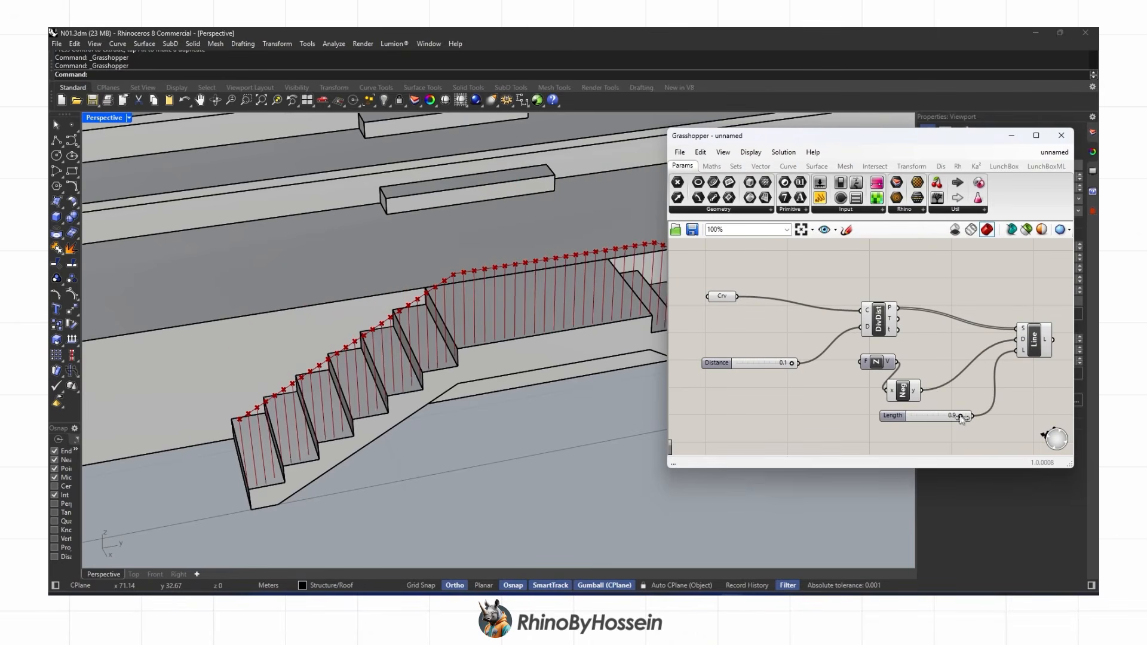
Add a Pipe component to the Grasshopper canvas beside the Line component
right_click_drag(418, 538, 369, 489, "shift")
left_click(246, 99)
scroll(301, 217, "down", 4)
left_click_drag(215, 333, 520, 197)
right_click_drag(418, 251, 431, 227)
scroll(999, 377, "down", 2)
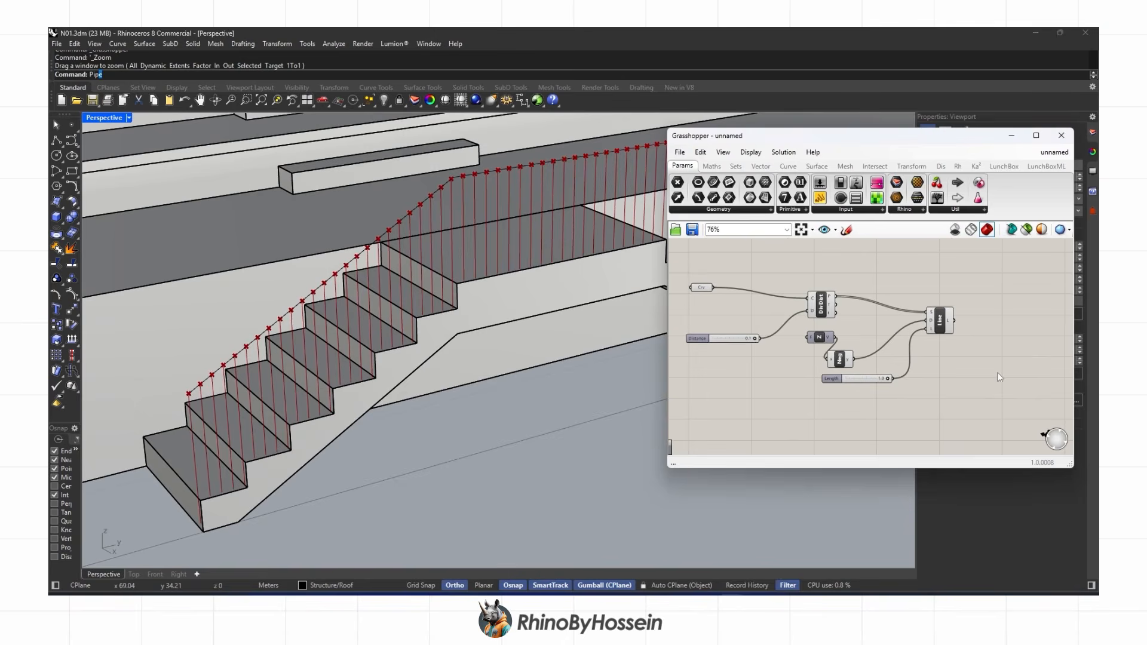
double_click(998, 373)
type("pip")
left_click(980, 359)
left_click(594, 417)
key("Escape")
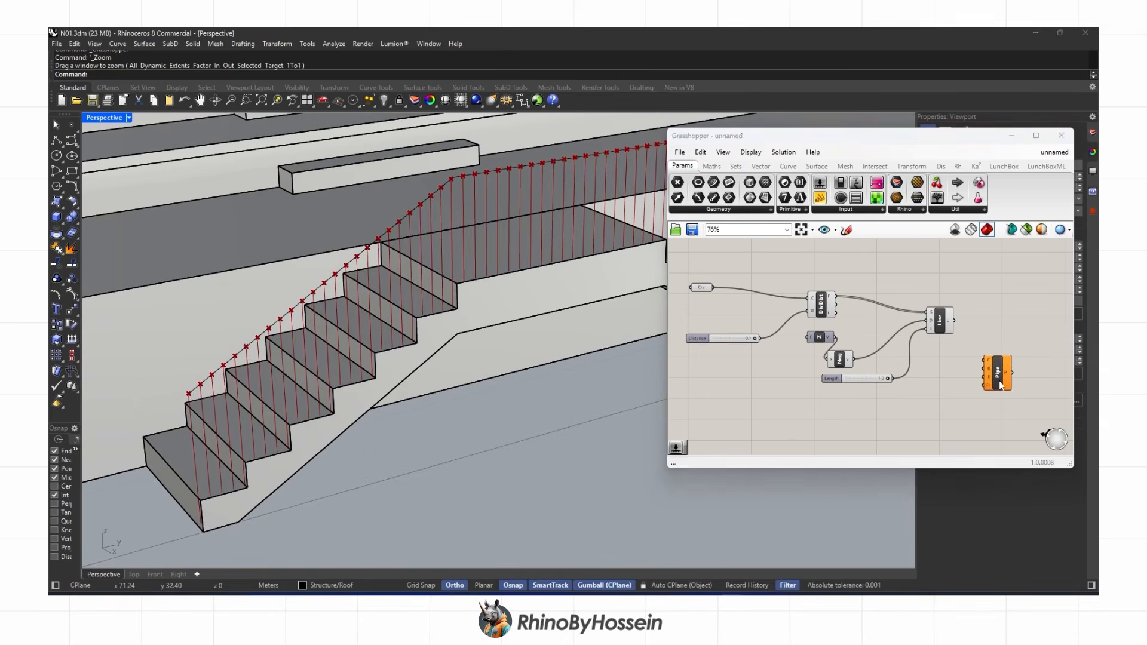
Connect the Line output to the Pipe component and give it a radius slider of 0.01
left_click(1000, 370)
scroll(1000, 370, "up", 2)
left_click_drag(940, 305, 979, 357)
left_click_drag(997, 372, 1023, 362)
double_click(961, 408)
type("0.01")
key("Return")
left_click_drag(1006, 408, 1020, 315)
Set up a second Pipe component on the handrail curve with a radius slider of 0.02
scroll(1019, 314, "down", 1)
right_click_drag(684, 270, 739, 312)
scroll(771, 313, "down", 1)
left_click_drag(738, 312, 1023, 325)
double_click(967, 294)
type("0.02")
key("Return")
Bake both Pipe components of the staircase railing into Rhino as grouped objects
right_click_drag(511, 289, 402, 297, "shift")
scroll(436, 287, "down", 1)
scroll(402, 297, "down", 2)
right_click_drag(1028, 387, 872, 358)
left_click(871, 360)
right_click(874, 359)
left_click(902, 401)
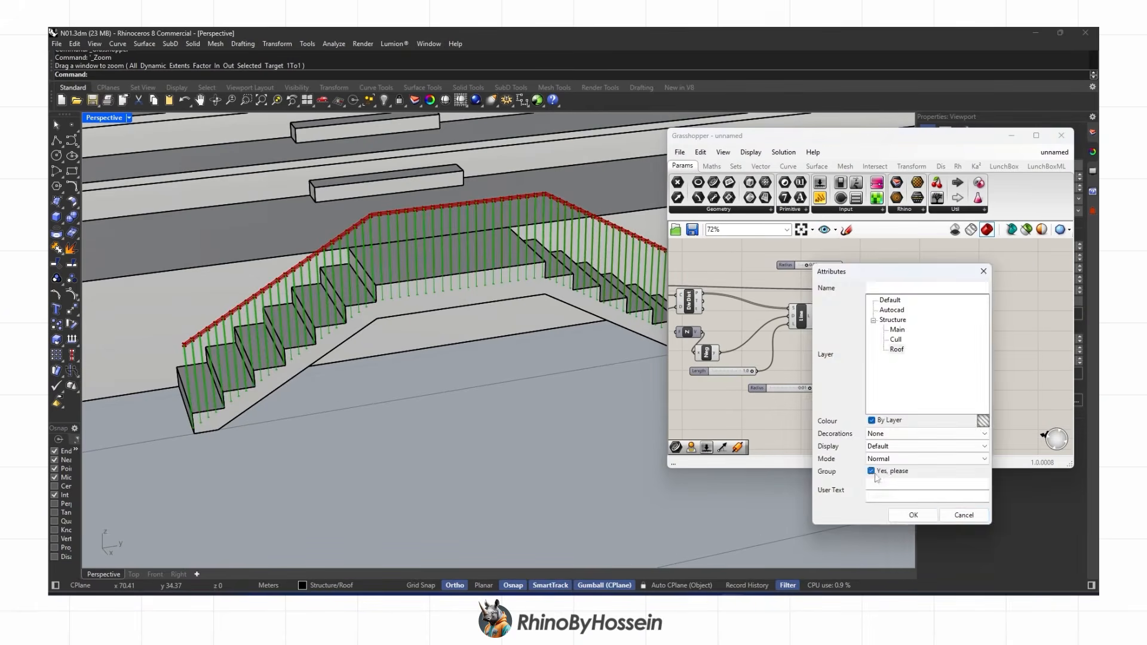
left_click(866, 470)
left_click(908, 514)
left_click(878, 299)
right_click(878, 300)
left_click(903, 341)
left_click(919, 473)
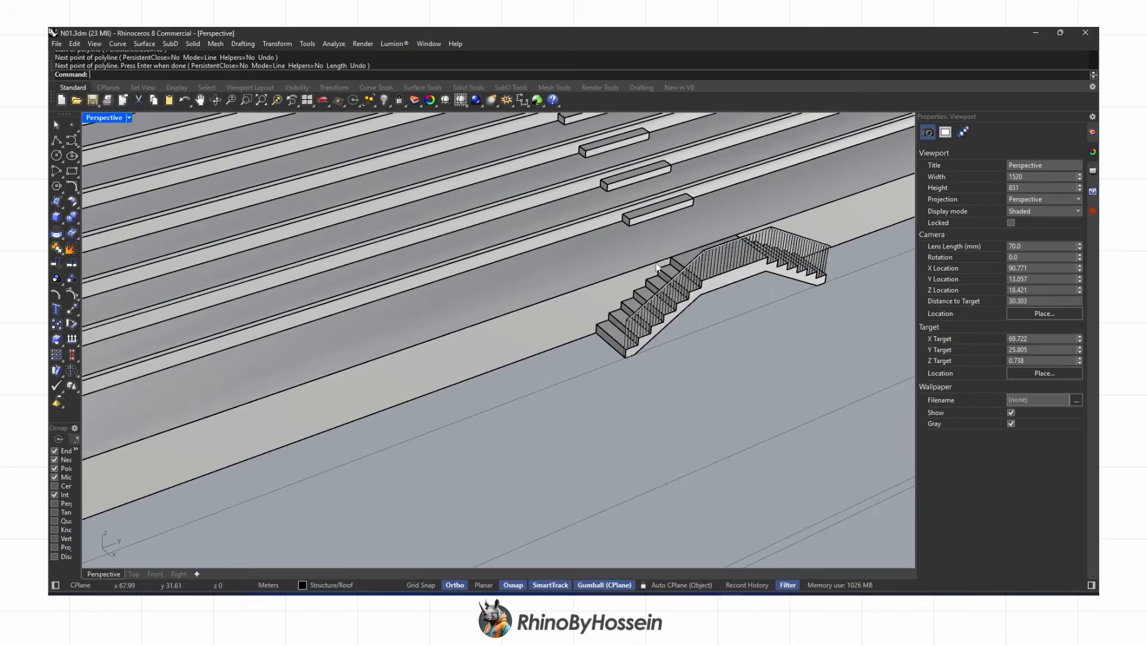
Draw a polyline along the grandstand's front edge from the first staircase to the middle one and select both edge curves
left_click(658, 265)
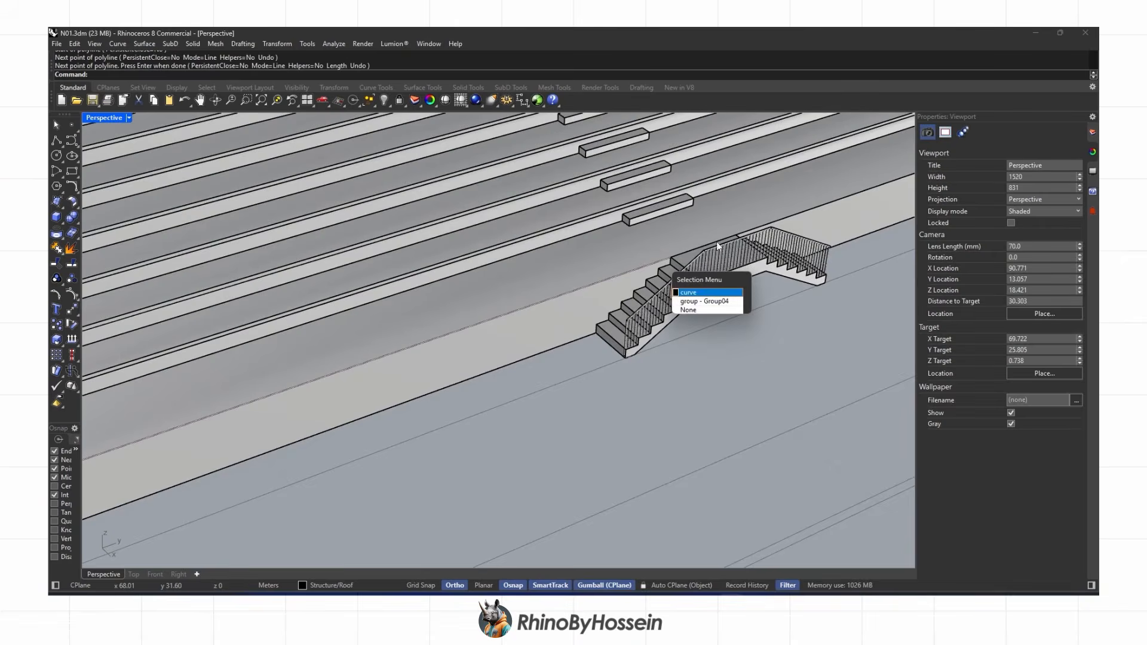
left_click(687, 292)
key("space")
scroll(657, 256, "down", 7)
right_click_drag(653, 268, 304, 347, "shift")
scroll(805, 313, "up", 8)
scroll(799, 328, "up", 6)
left_click(791, 339, "shift")
key("Return")
left_click(778, 339)
left_click(798, 367)
Draw a front-edge polyline from the middle staircase to the third staircase and add it to the selection
scroll(723, 344, "down", 7)
right_click_drag(683, 339, 267, 333, "shift")
scroll(267, 332, "down", 8)
scroll(615, 349, "up", 9)
scroll(425, 312, "down", 6)
right_click_drag(178, 282, 344, 286, "shift")
scroll(203, 285, "up", 6)
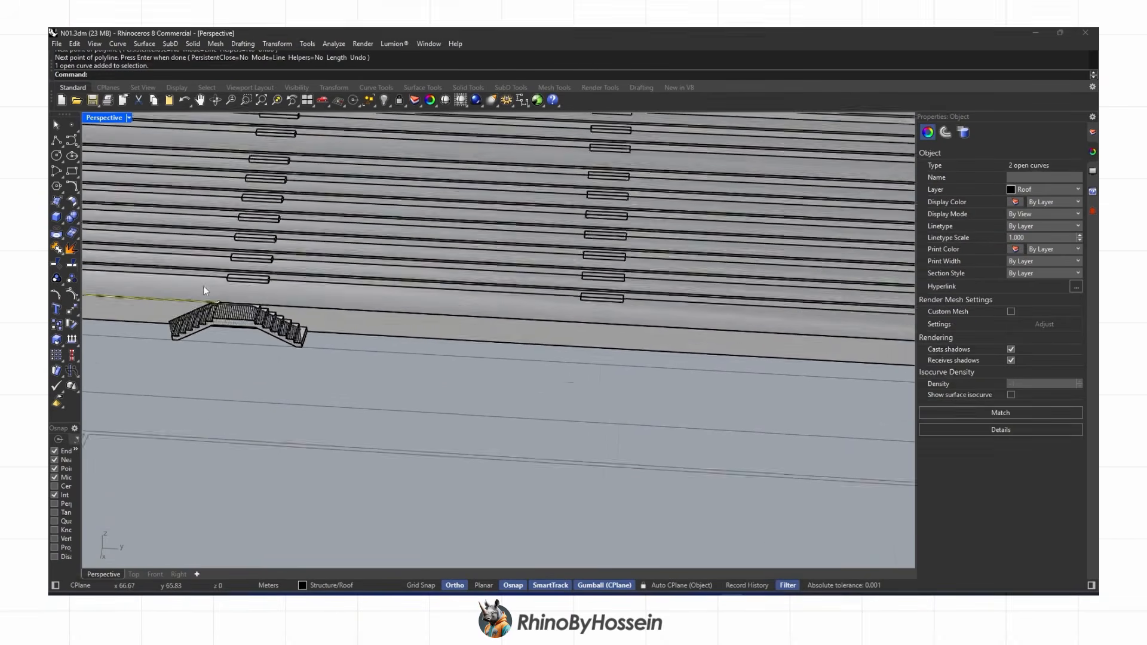
scroll(316, 296, "up", 2)
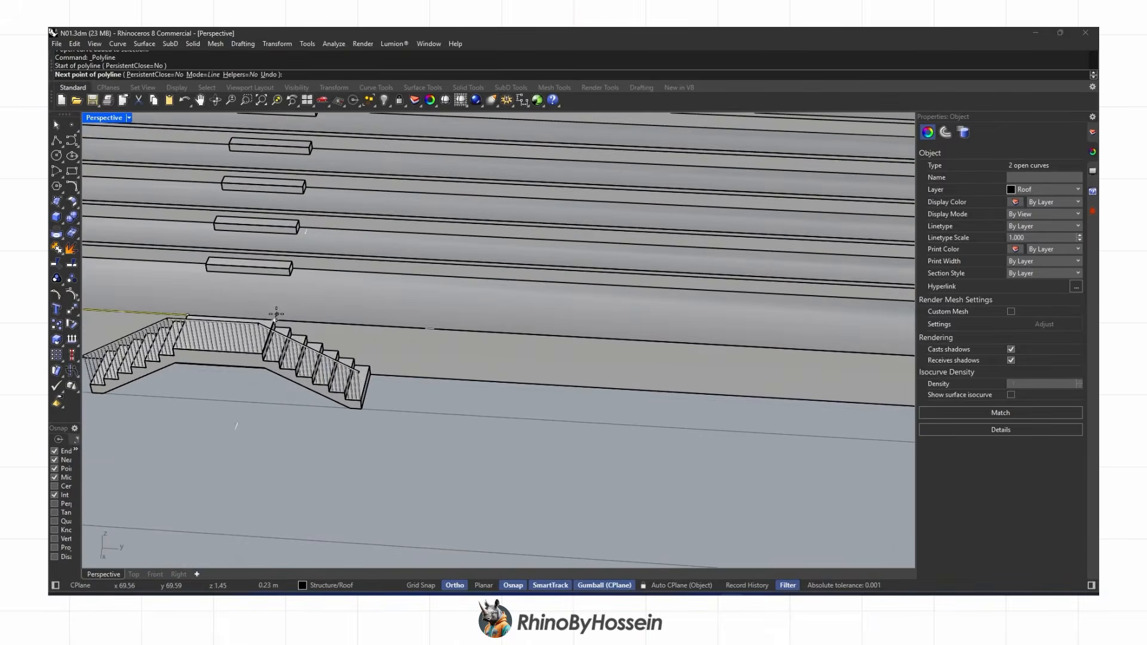
scroll(276, 314, "down", 9)
scroll(800, 340, "up", 10)
left_click(717, 359)
right_click(717, 359)
left_click(712, 360, "shift")
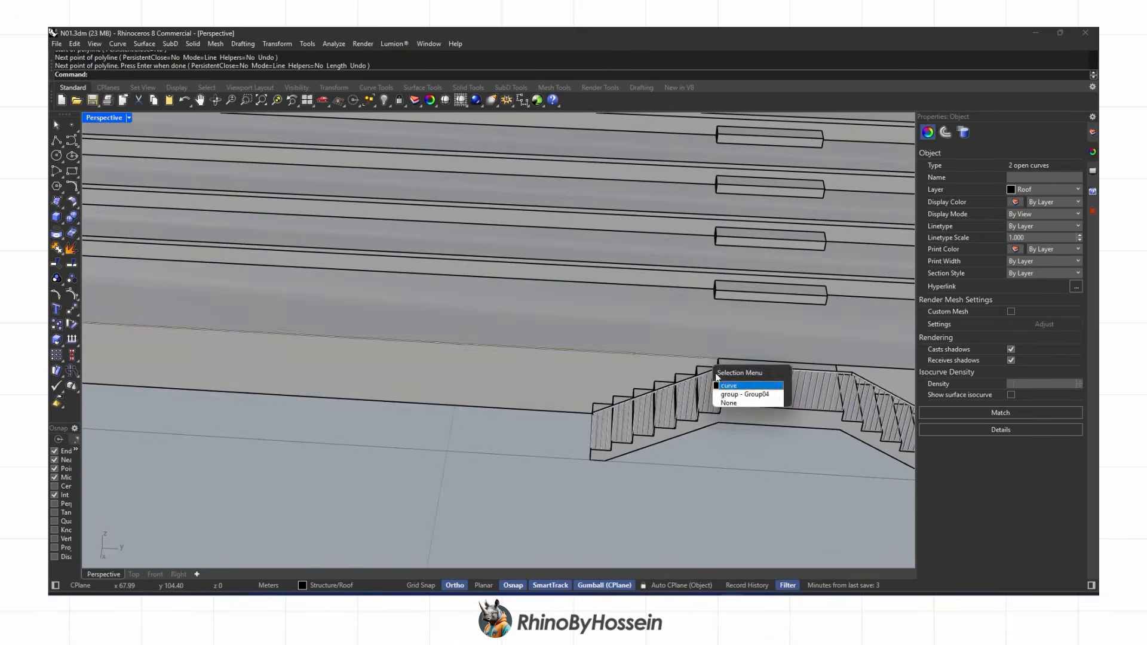
left_click(730, 385)
Draw a front-edge polyline from the third staircase to the far end of the grandstand and add it to the selection
scroll(548, 343, "down", 9)
scroll(678, 360, "up", 6)
right_click_drag(678, 360, 562, 336, "shift")
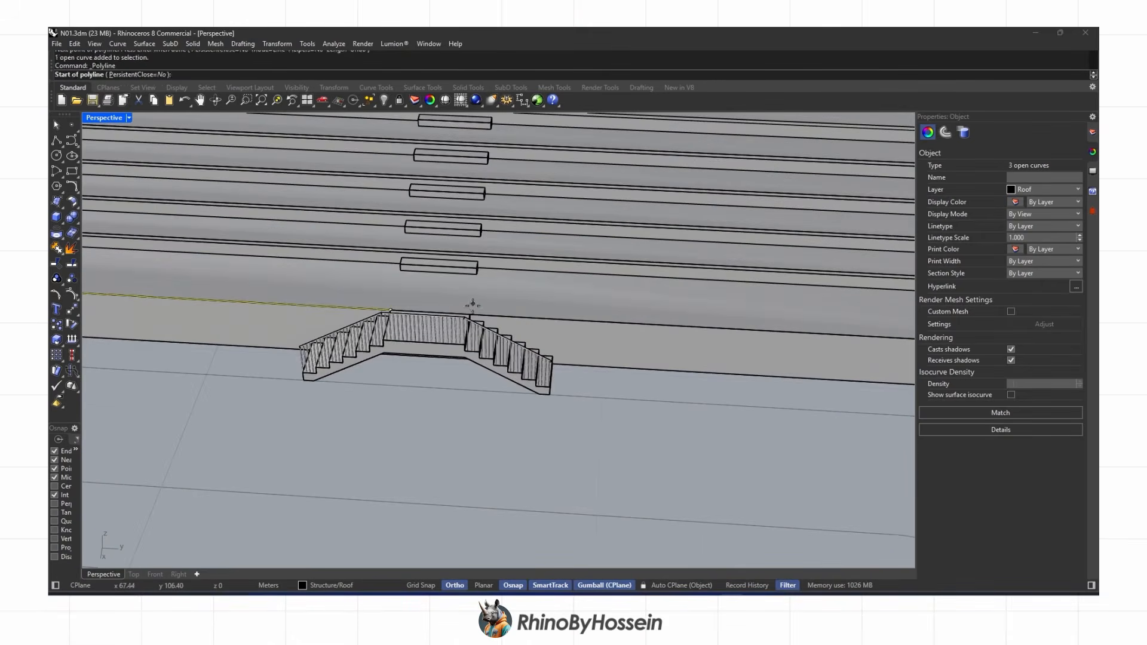
left_click(470, 315)
scroll(440, 304, "down", 9)
scroll(803, 338, "up", 6)
left_click(704, 310)
right_click(858, 317)
left_click(695, 309, "shift")
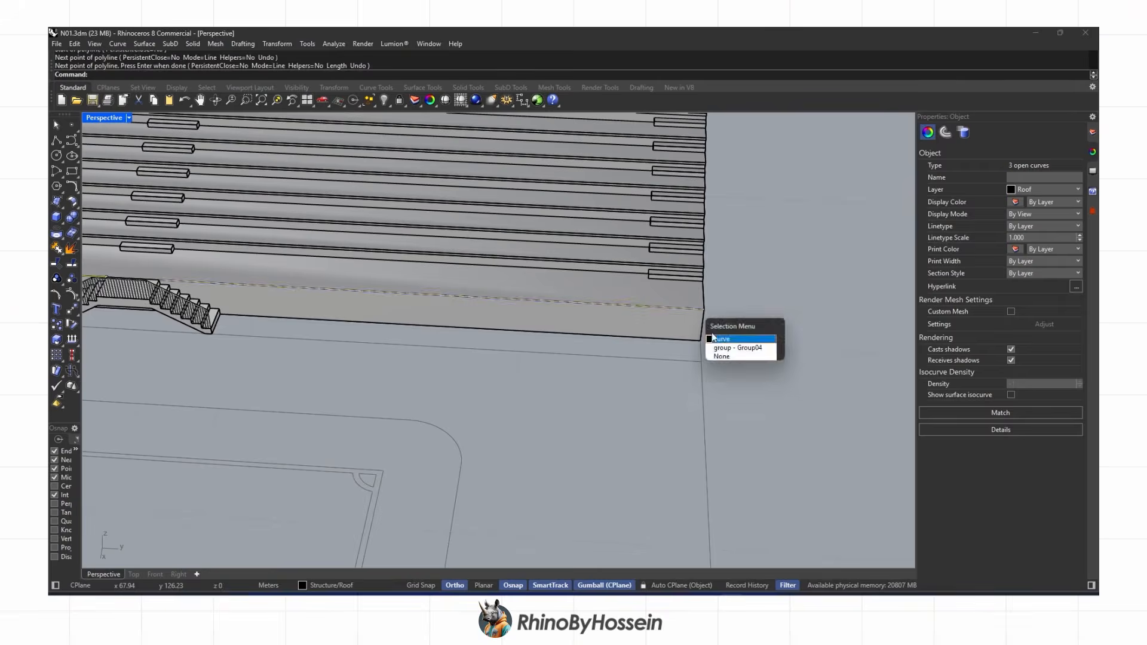
left_click(712, 339)
Reopen Grasshopper and assign the four selected front-edge curves to the Curve parameter as multiple curves
scroll(627, 335, "down", 9)
scroll(490, 335, "up", 3)
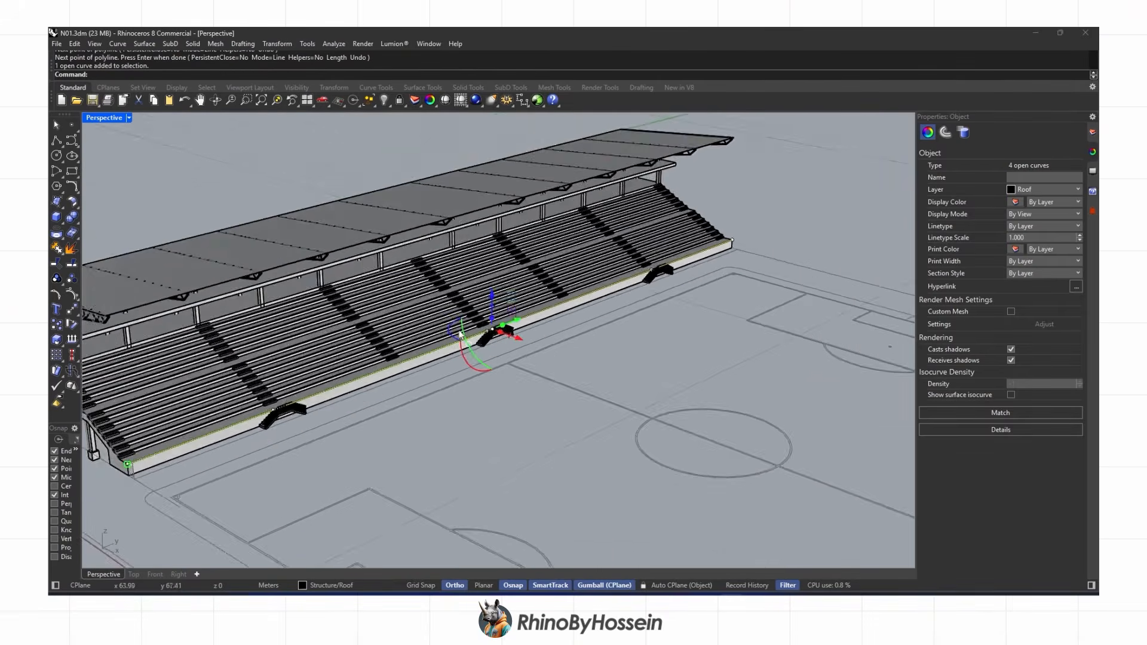
scroll(499, 310, "up", 3)
key("Return")
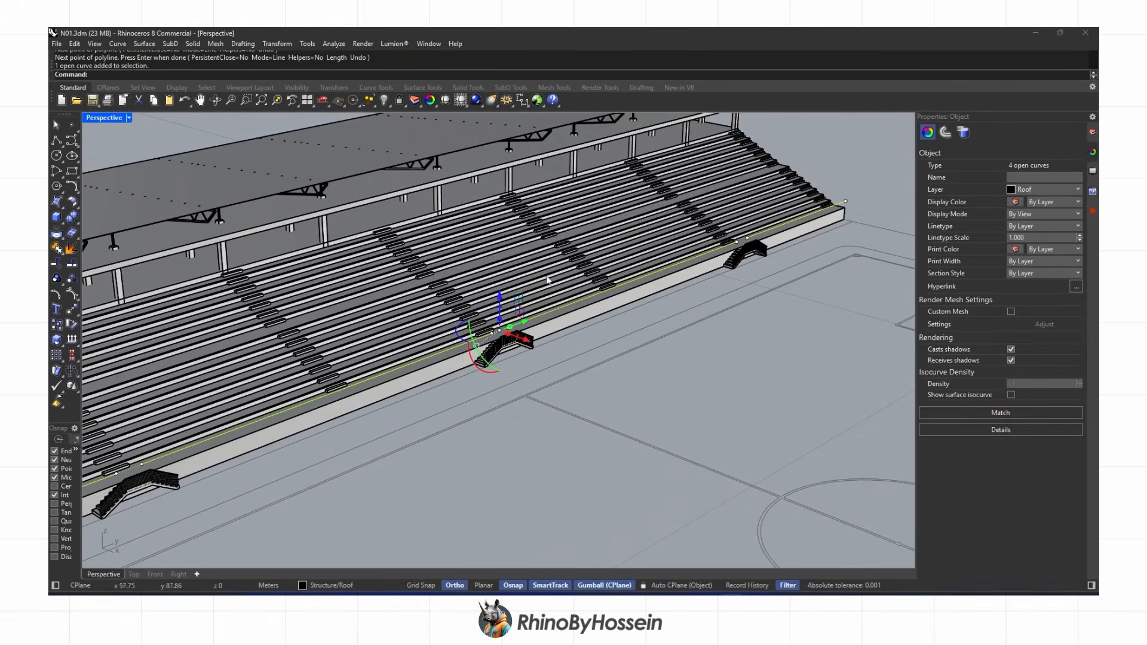
left_click(537, 100)
scroll(765, 281, "up", 3)
right_click(760, 282)
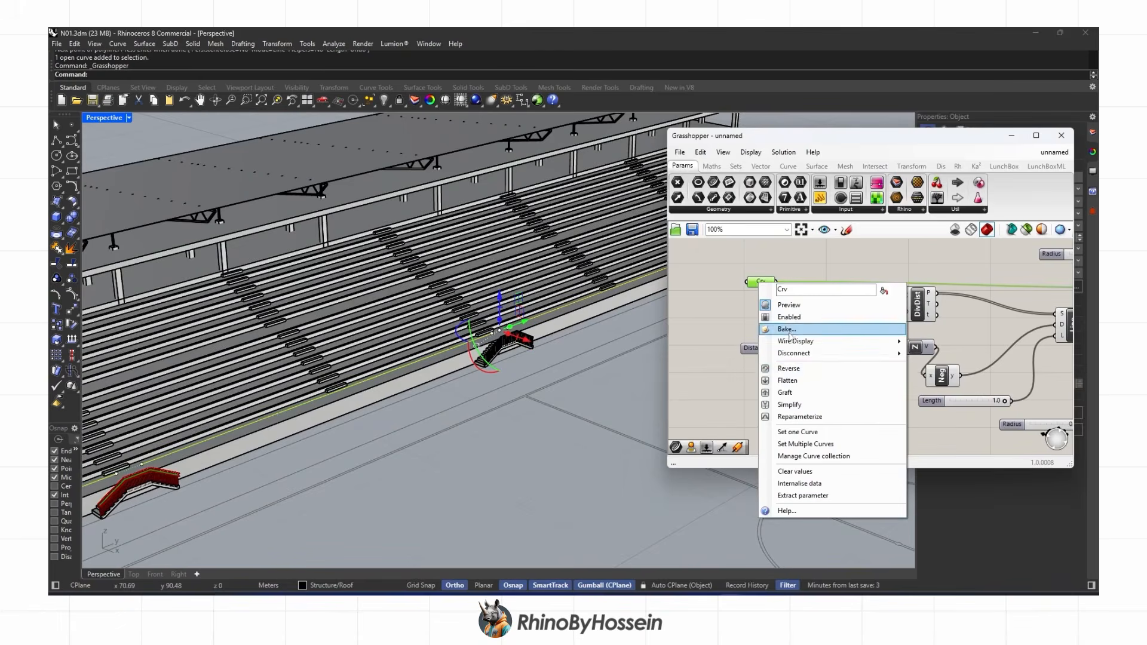
left_click(799, 444)
Set the Length slider to 0.8 for the front-edge railing and check its balusters against the grandstand edge
scroll(456, 426, "up", 5)
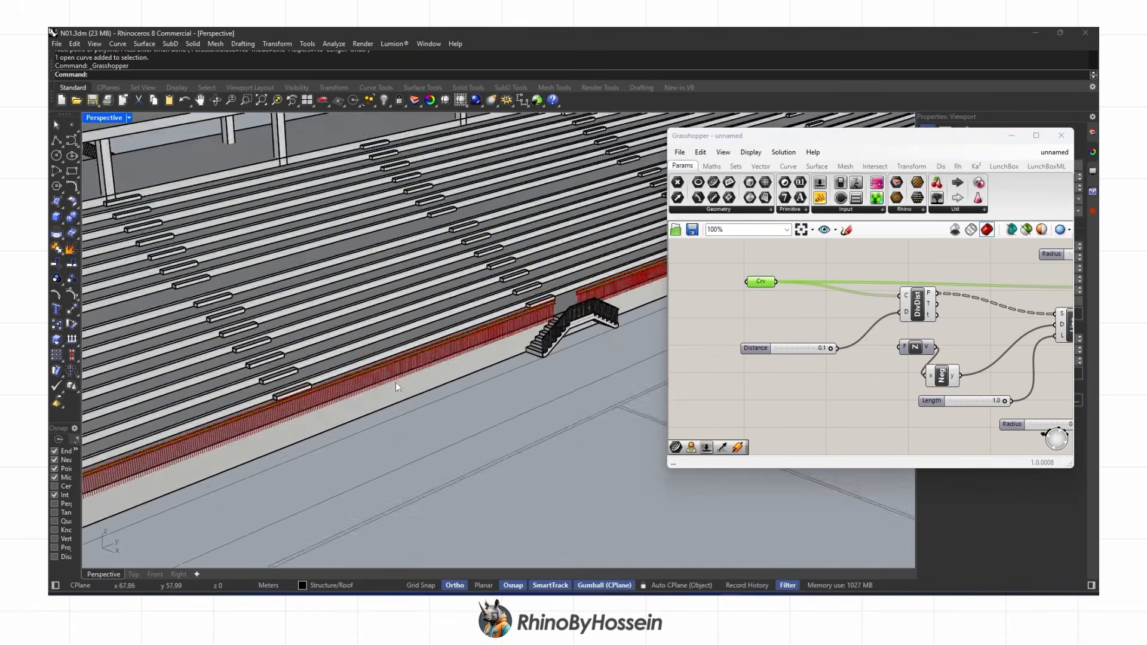
left_click_drag(1004, 401, 998, 402)
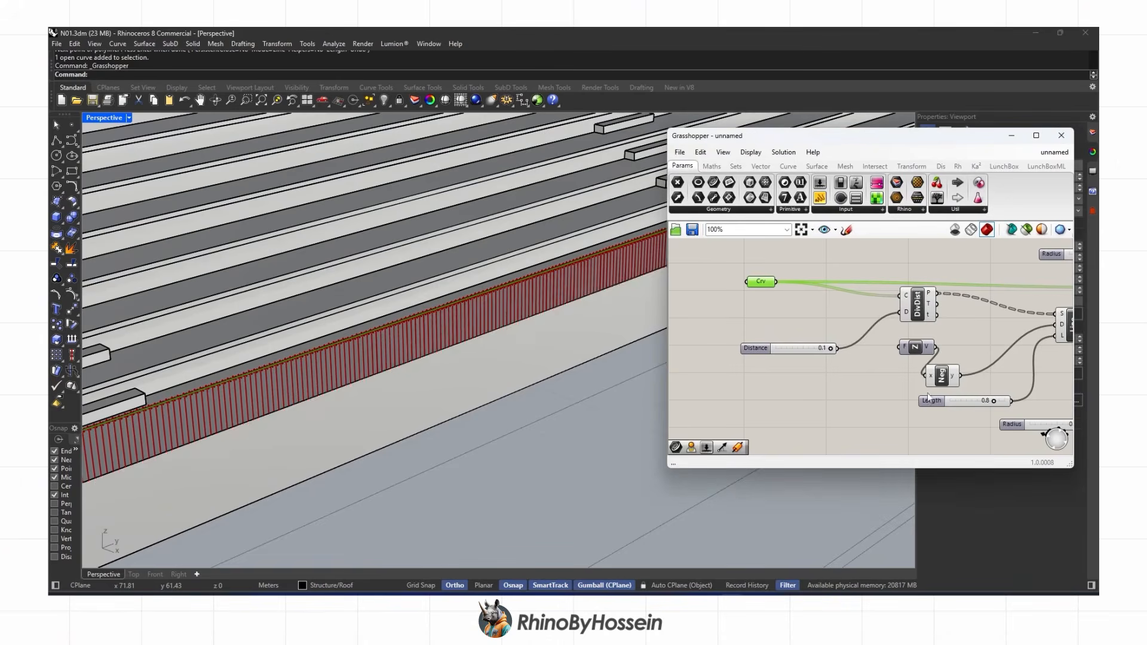
right_click_drag(515, 352, 494, 331)
scroll(414, 241, "up", 7)
scroll(414, 245, "down", 7)
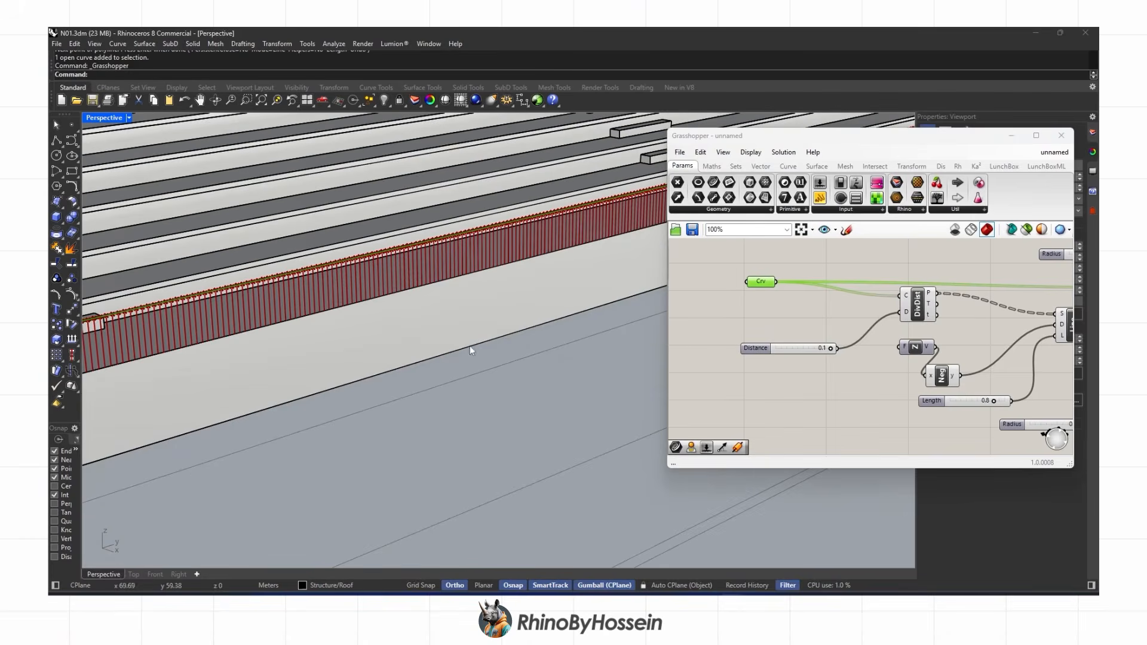
Select the four front-edge curves in the Top view and shift them slightly inward from the grandstand's front edge
left_click(133, 574)
scroll(312, 496, "down", 8)
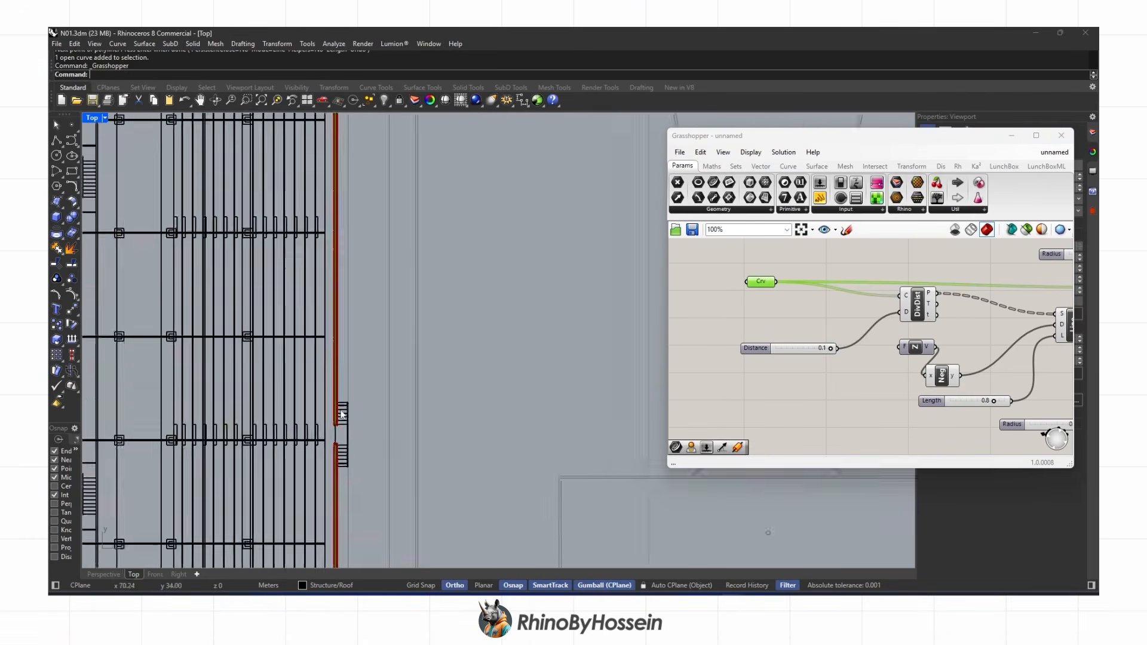
scroll(350, 302, "up", 10)
left_click(302, 267)
left_click(323, 301)
left_click(302, 380, "shift")
left_click(331, 394)
scroll(370, 343, "down", 10)
right_click_drag(357, 482, 370, 414)
scroll(357, 414, "up", 10)
left_click(361, 414, "shift")
left_click(393, 426)
scroll(393, 431, "down", 7)
right_click_drag(395, 482, 397, 377)
scroll(396, 463, "up", 8)
left_click(397, 465, "shift")
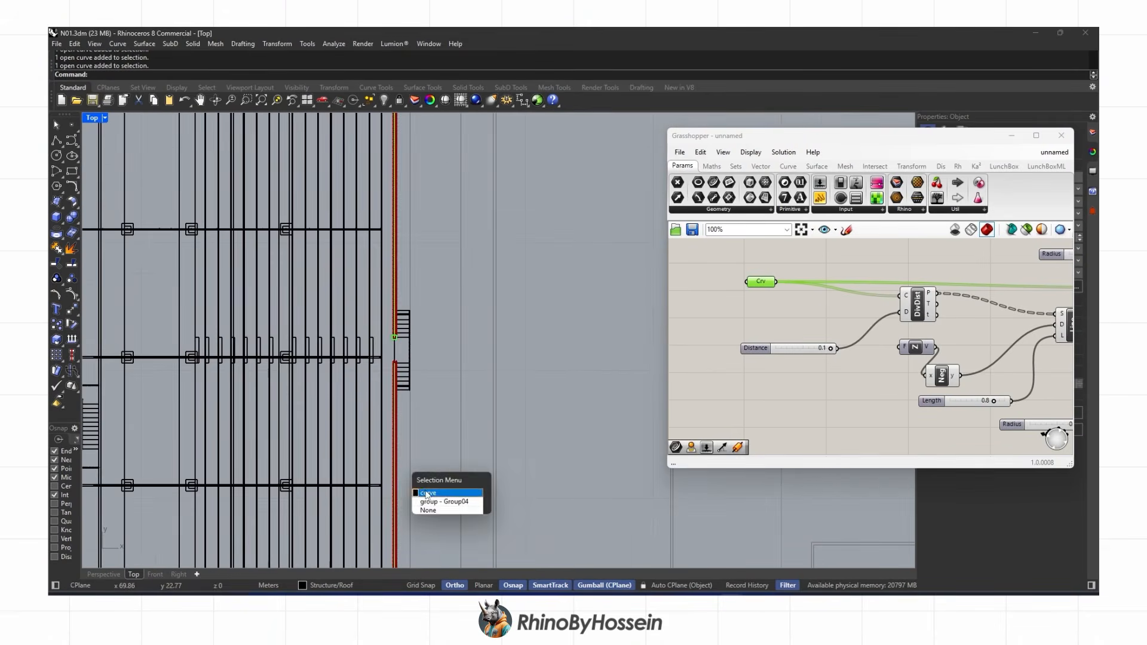
left_click(423, 493)
scroll(401, 299, "down", 8)
right_click_drag(400, 143, 445, 335)
scroll(449, 314, "up", 13)
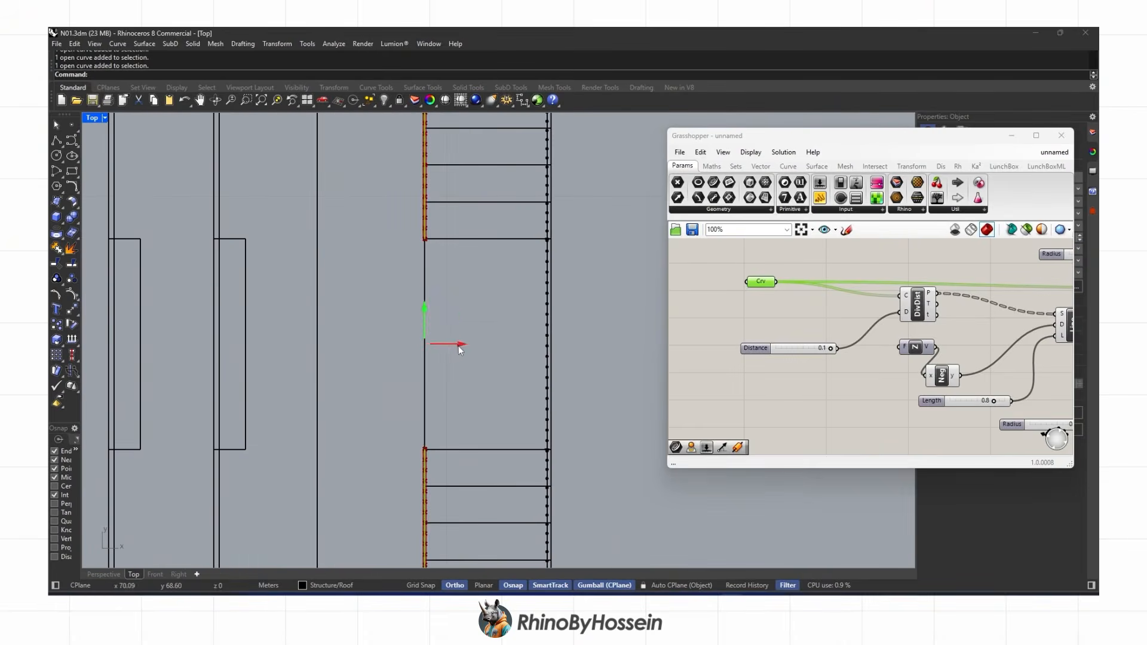
scroll(418, 273, "up", 8)
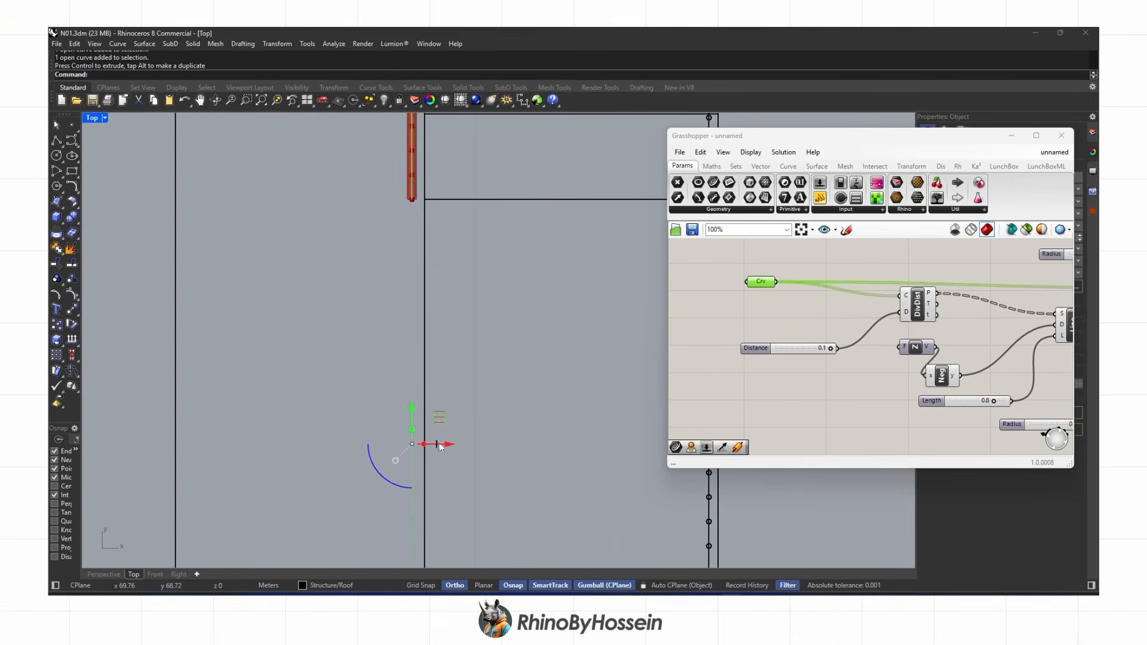
Bake the 0.02 handrail pipes and the 0.01 baluster pipes of the front-edge railing
scroll(833, 355, "down", 4)
right_click_drag(944, 344, 751, 328)
scroll(751, 328, "up", 4)
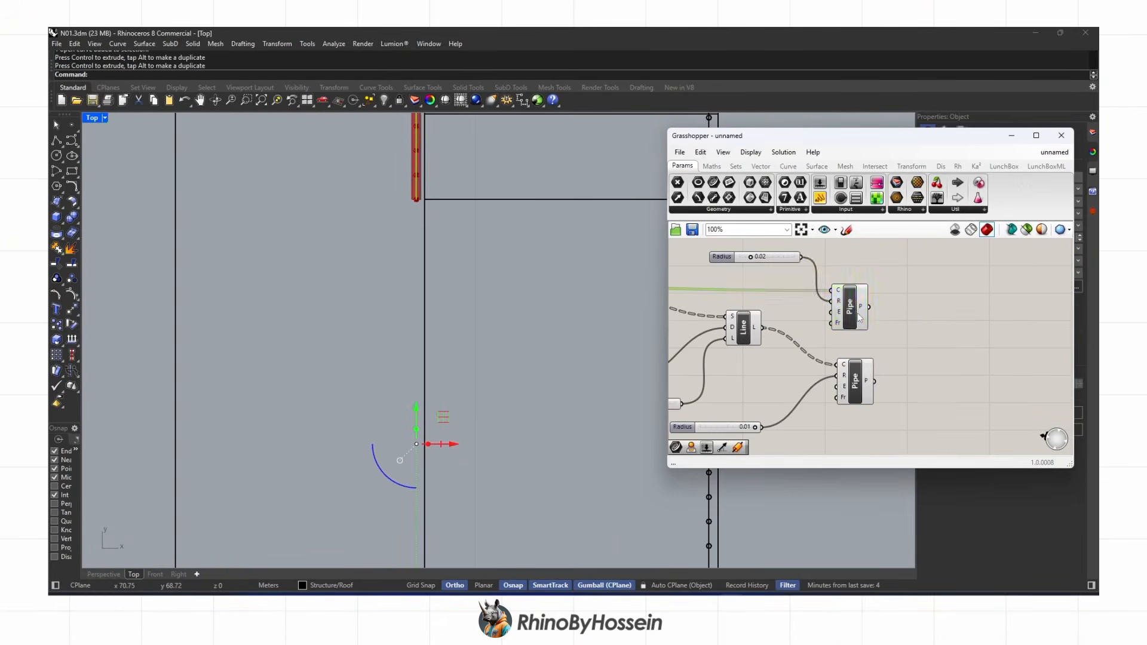
right_click(857, 313)
left_click(876, 349)
left_click(892, 476)
right_click(852, 376)
left_click(875, 429)
left_click(892, 543)
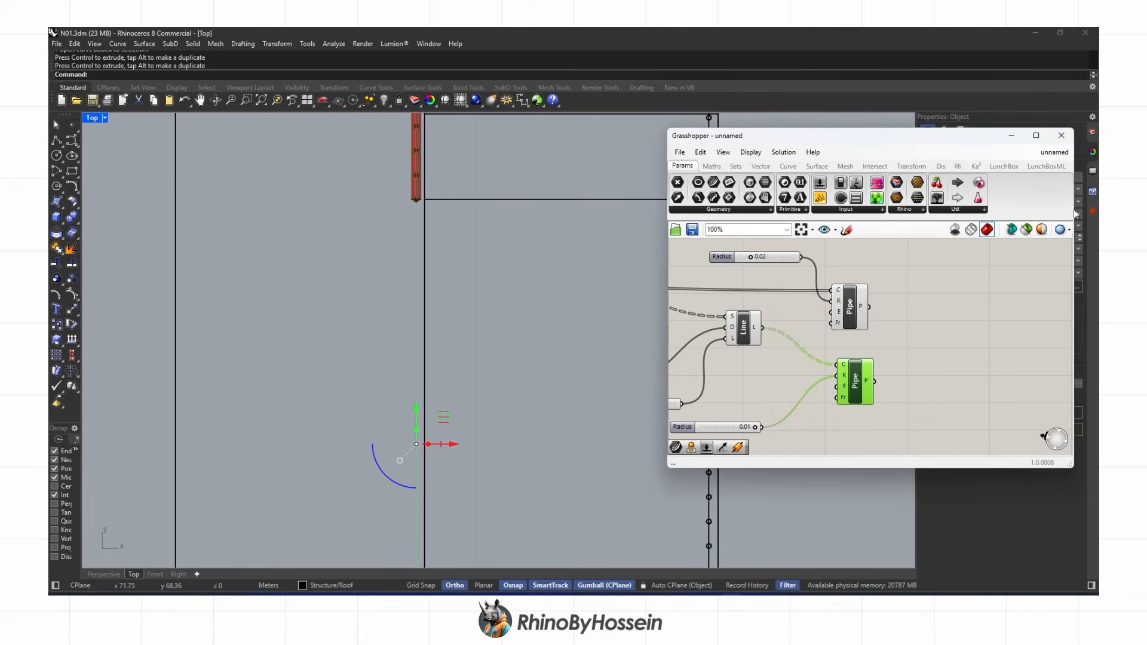
Close Grasshopper and show the grandstand with its railings in Perspective using the Rendered display mode
left_click(1061, 136)
left_click(632, 327)
left_click(104, 574)
right_click_drag(478, 413, 364, 360)
scroll(365, 360, "down", 3)
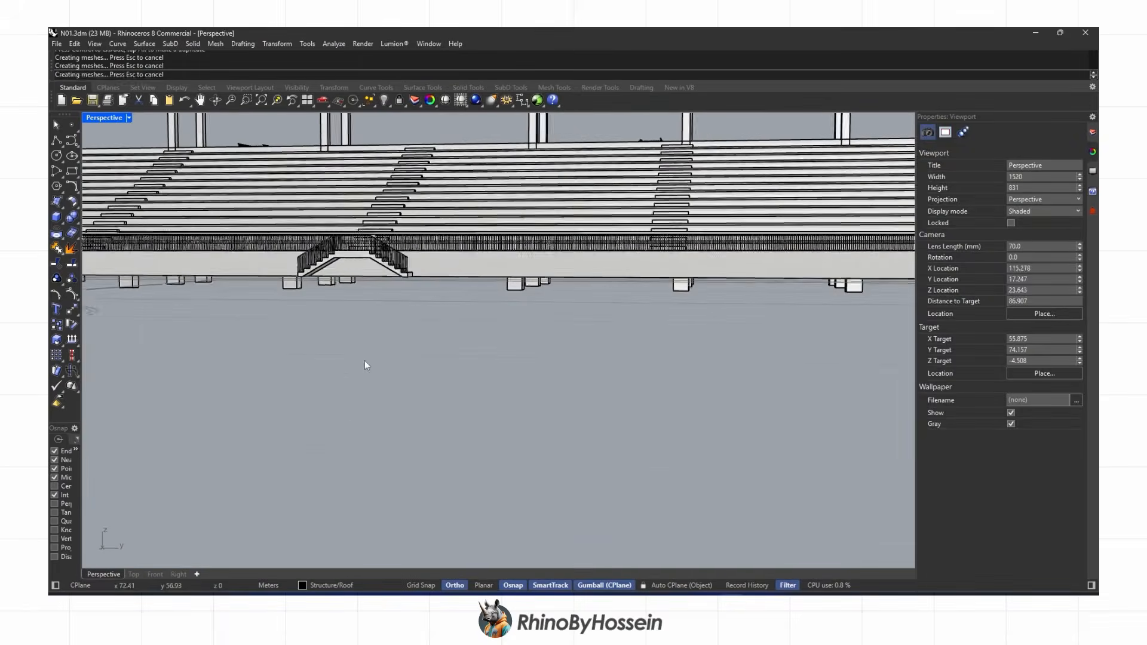
middle_click(363, 343)
left_click(375, 343)
right_click_drag(353, 287, 627, 377, "shift")
right_click_drag(497, 311, 645, 374, "ctrl")
scroll(498, 360, "down", 2)
scroll(502, 363, "down", 2)
mouse_move(502, 363)
right_mouse_down()
mouse_move(531, 373)
mouse_move(491, 380)
right_mouse_up()
Delete all unlocked curves using SelCrv and set the Perspective display mode to Shaded
type("selcrv")
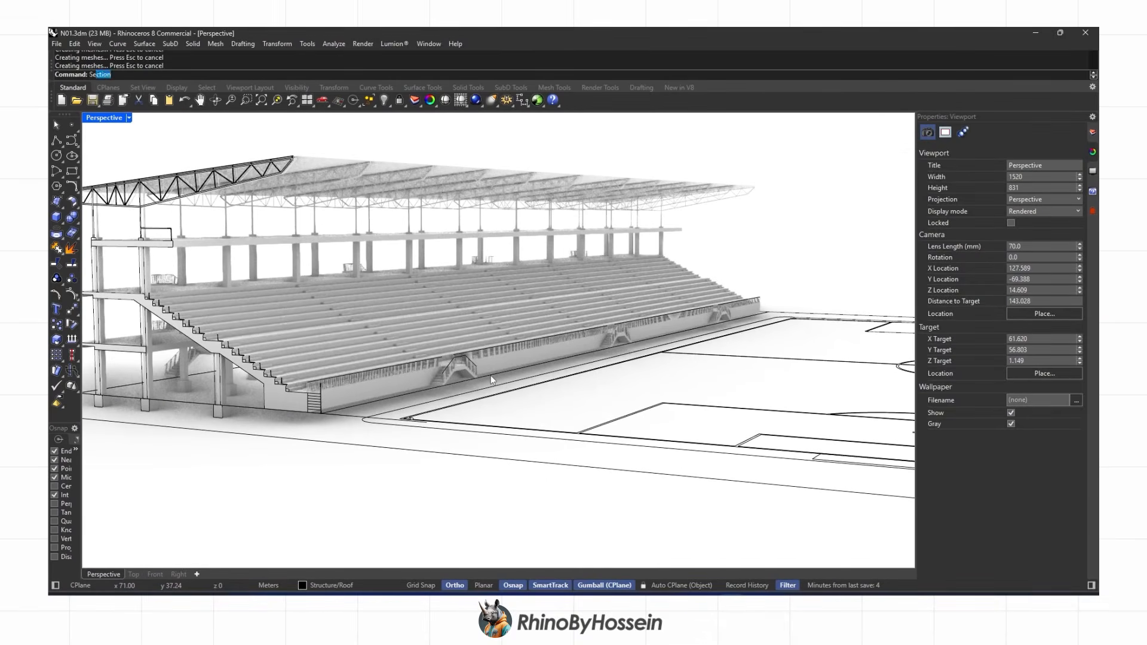
key("Return")
key("Delete")
scroll(490, 379, "down", 4)
right_click_drag(490, 378, 469, 332)
middle_click(468, 333)
left_click(457, 331)
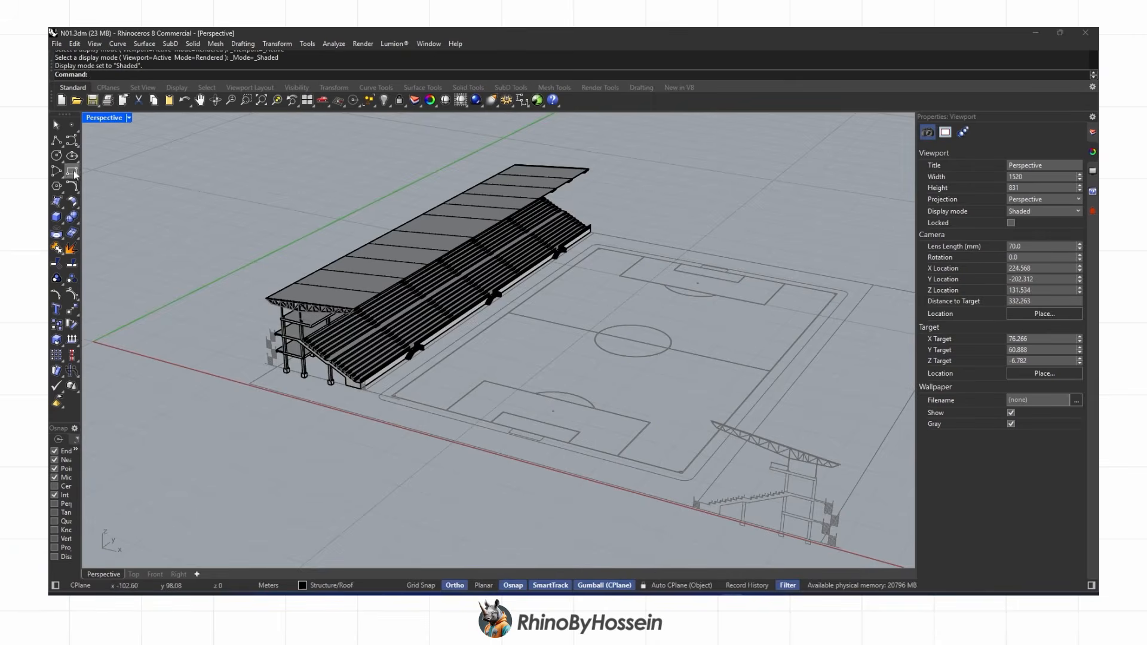
Draw a rectangle around the whole site, spanning the grandstand and the football pitch, and select it
left_click(250, 386)
right_click_drag(397, 442, 687, 425)
left_click(845, 262)
right_click_drag(776, 272, 636, 306)
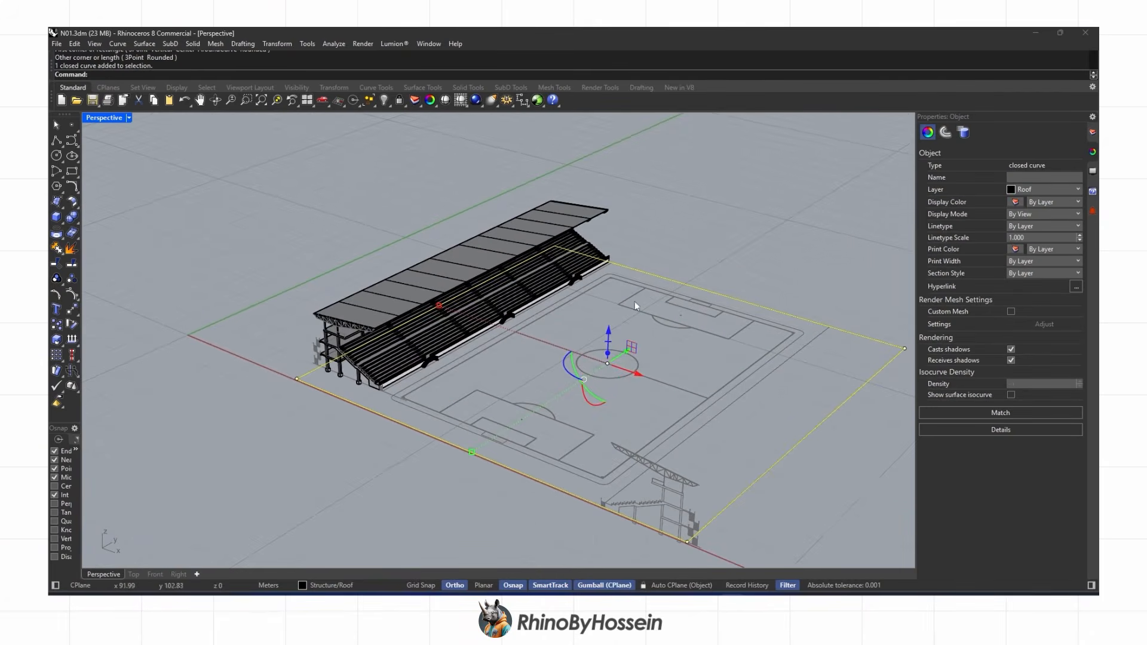
Create a new layer named Ground and make it the current layer
left_click(1093, 133)
left_click(924, 132)
type("Gr")
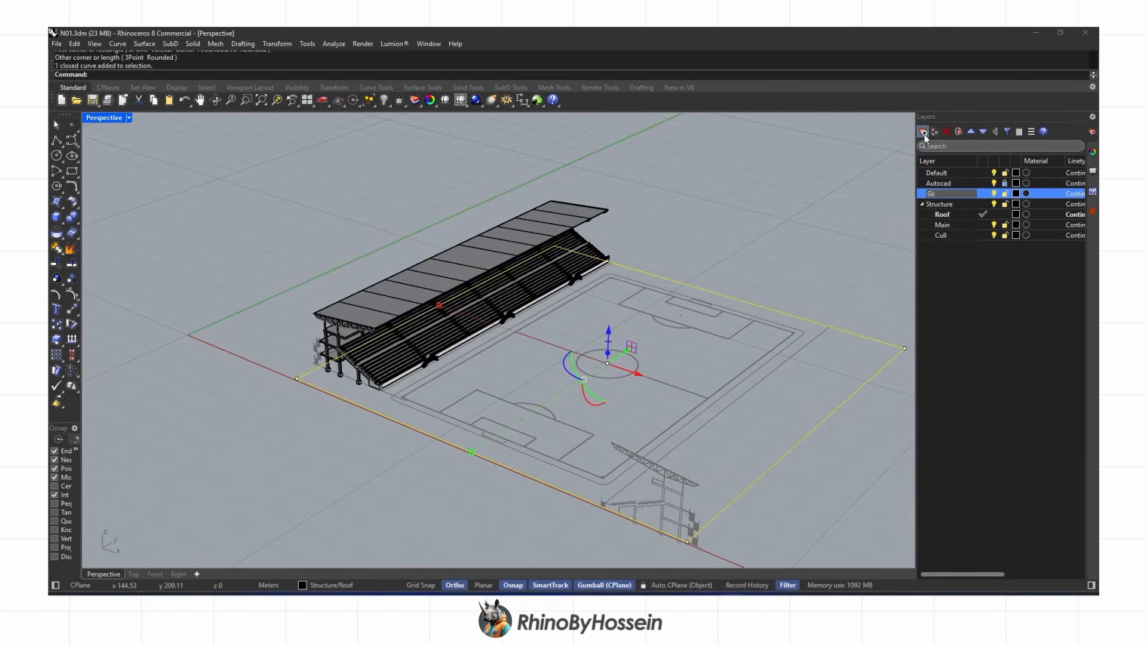
type("ound")
key("Return")
left_click(984, 197)
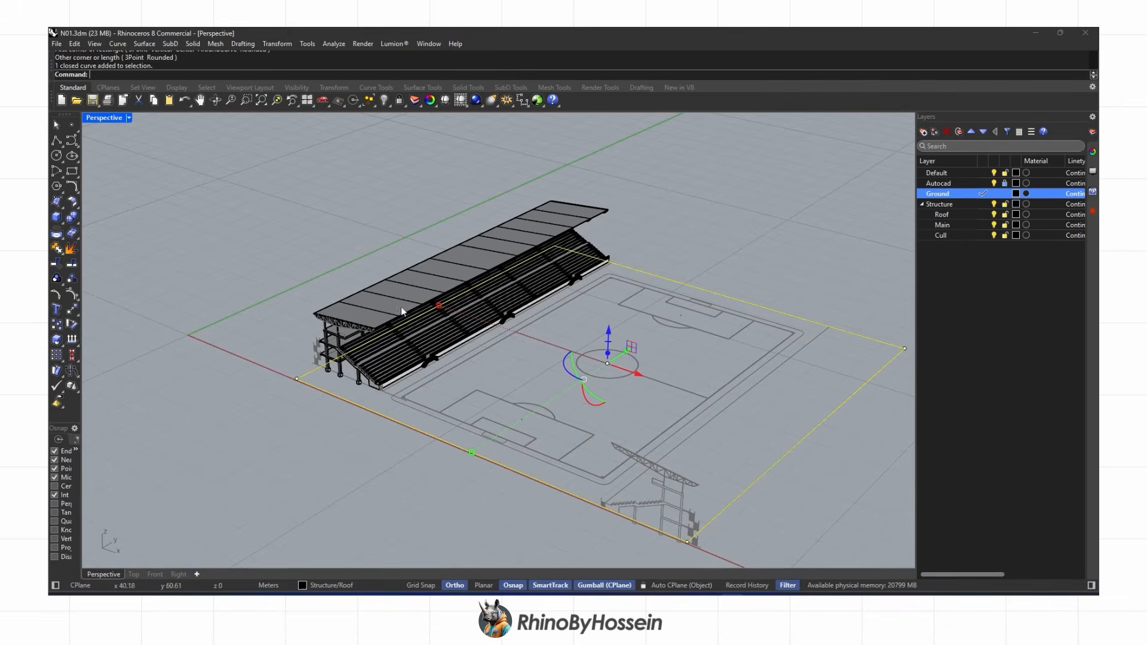
Create a planar surface from the site rectangle and delete the rectangle curve
left_click(144, 43)
left_click(170, 170)
mouse_move(384, 391)
right_mouse_down()
mouse_move(323, 382)
mouse_move(384, 391)
right_mouse_up()
key("Delete")
scroll(414, 435, "up", 7)
scroll(414, 433, "down", 4)
right_click_drag(413, 434, 444, 383)
scroll(547, 459, "up", 5)
scroll(418, 424, "down", 5)
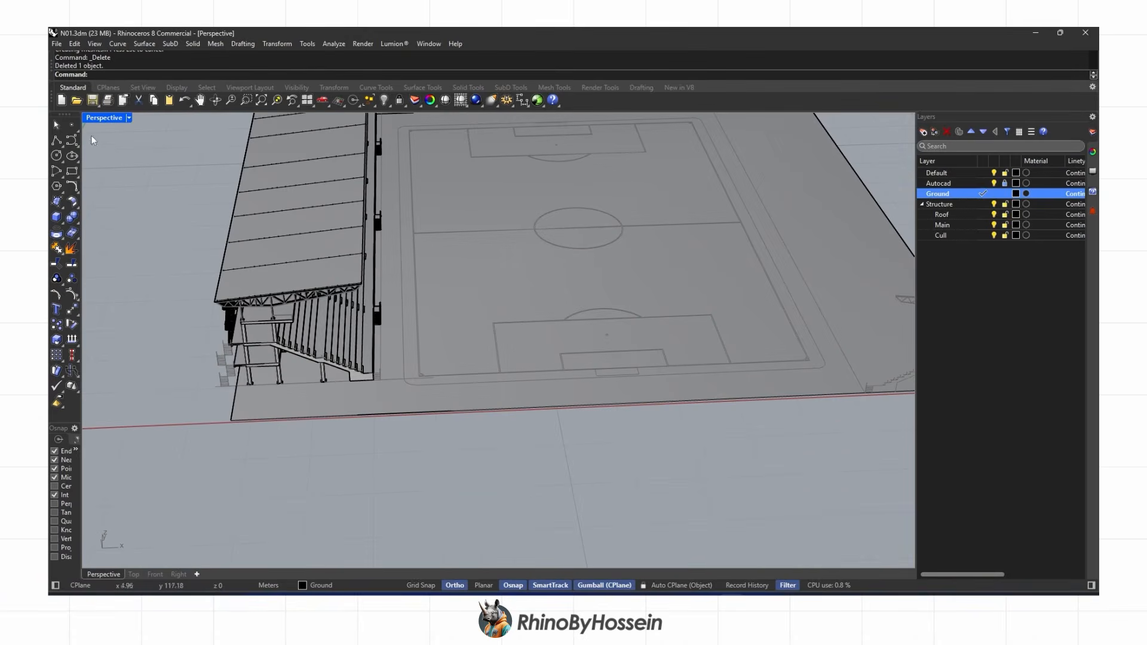
Draw a rectangle around the football pitch along the outer boundary line of the plan in the Top view
left_click(135, 574)
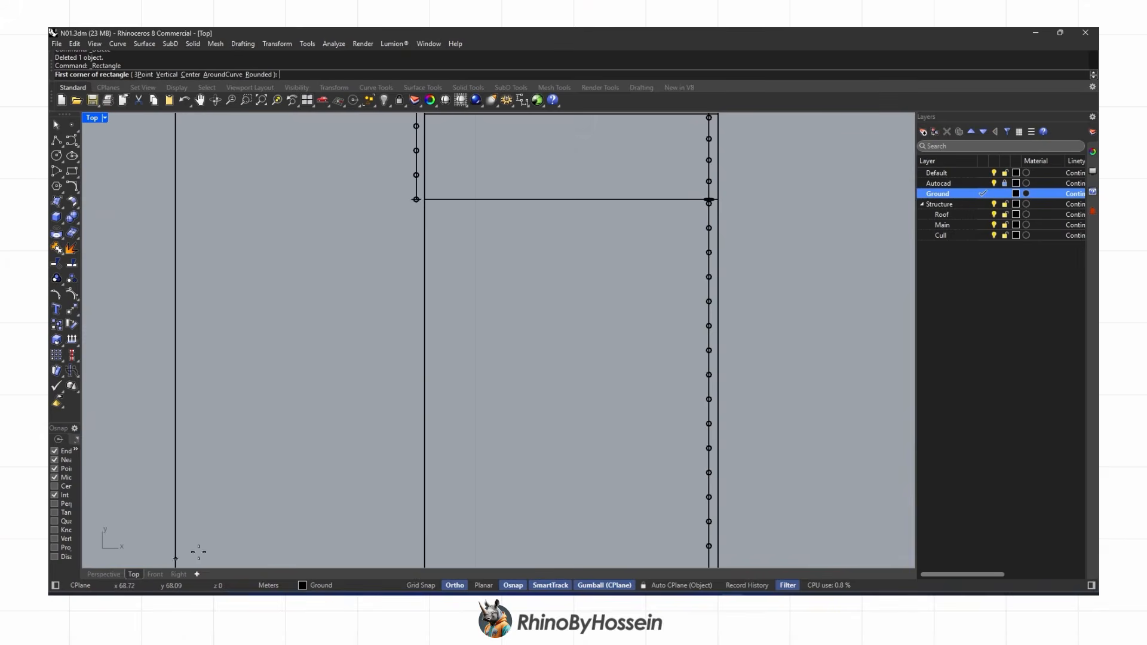
scroll(510, 325, "down", 5)
scroll(530, 381, "down", 2)
right_click_drag(561, 423, 421, 257)
scroll(701, 448, "up", 10)
left_click(695, 443)
scroll(709, 443, "down", 4)
scroll(579, 197, "up", 5)
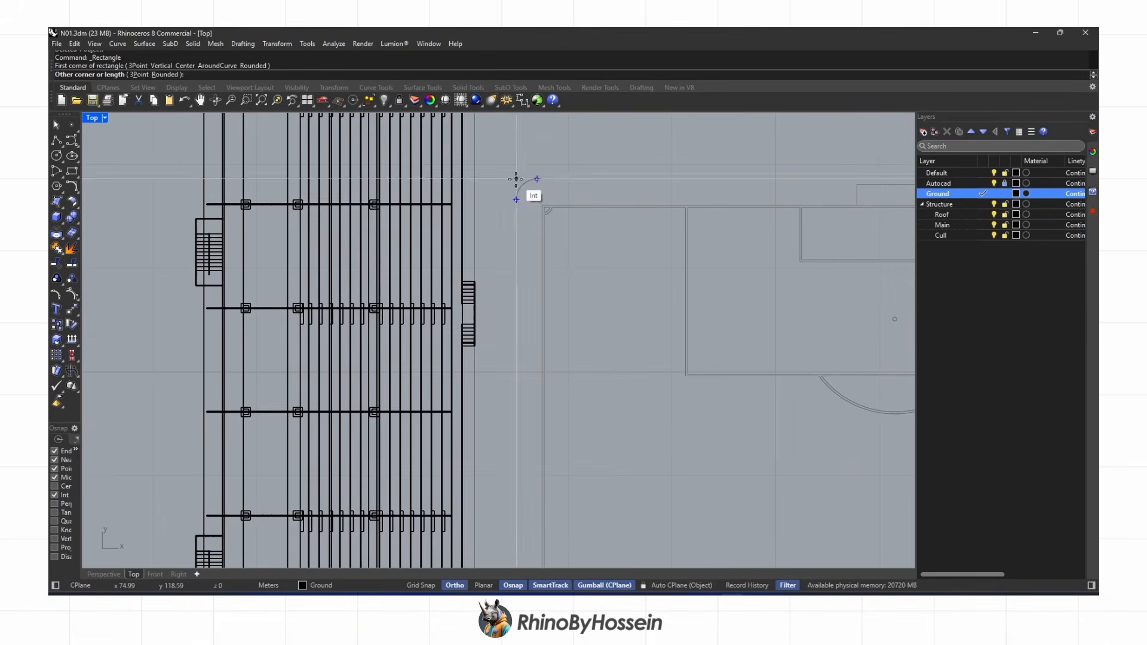
left_click(516, 185)
Fillet the corners of the pitch rectangle with a 2 m radius
scroll(518, 185, "up", 1)
left_click(72, 186)
type("2")
key("Return")
left_click(517, 210)
left_click(536, 188)
scroll(640, 213, "down", 4)
scroll(704, 187, "up", 2)
scroll(727, 293, "down", 2)
scroll(707, 425, "up", 6)
key("Return")
left_click(671, 410)
left_click(646, 422)
scroll(647, 421, "down", 6)
scroll(441, 413, "up", 5)
key("Return")
left_click(505, 416)
left_click(509, 424)
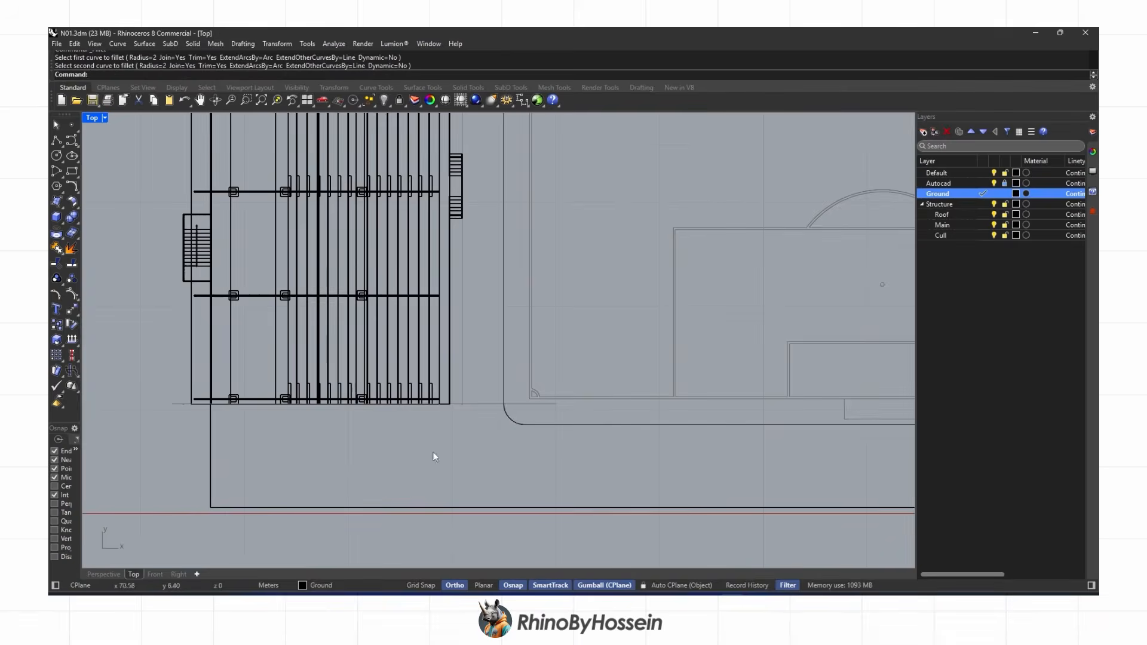
Extrude the rounded pitch outline 0.2 m upward as a solid and delete the outline curve
left_click(95, 574)
scroll(348, 307, "up", 6)
left_click(321, 303)
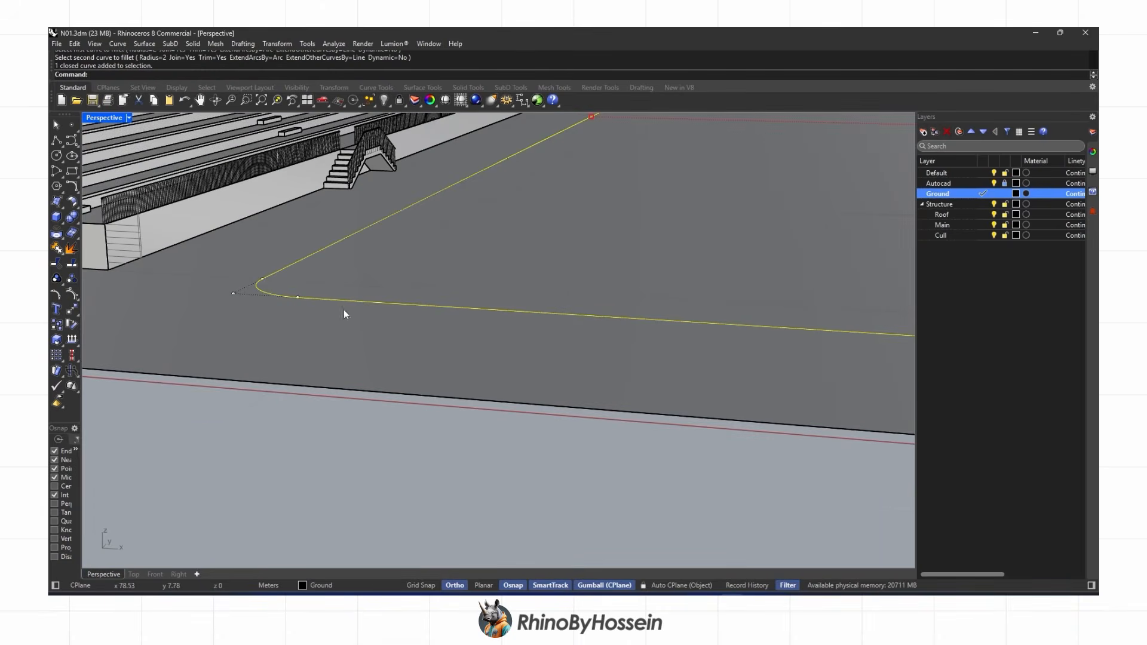
left_click(62, 223)
left_click(135, 257)
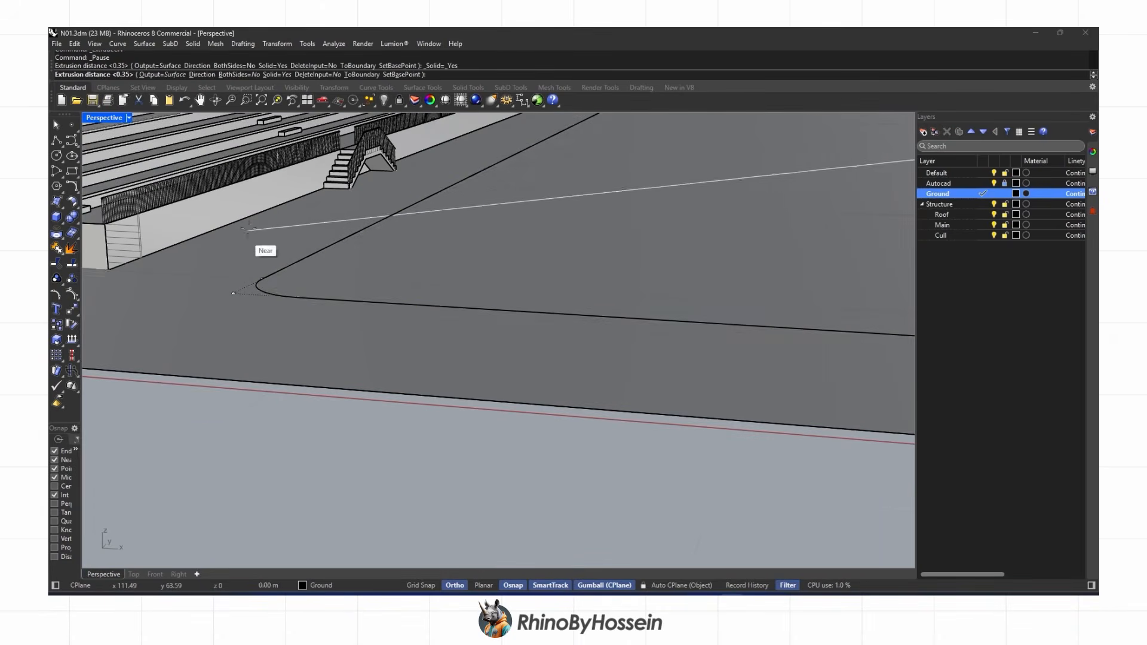
type(".2")
key("Return")
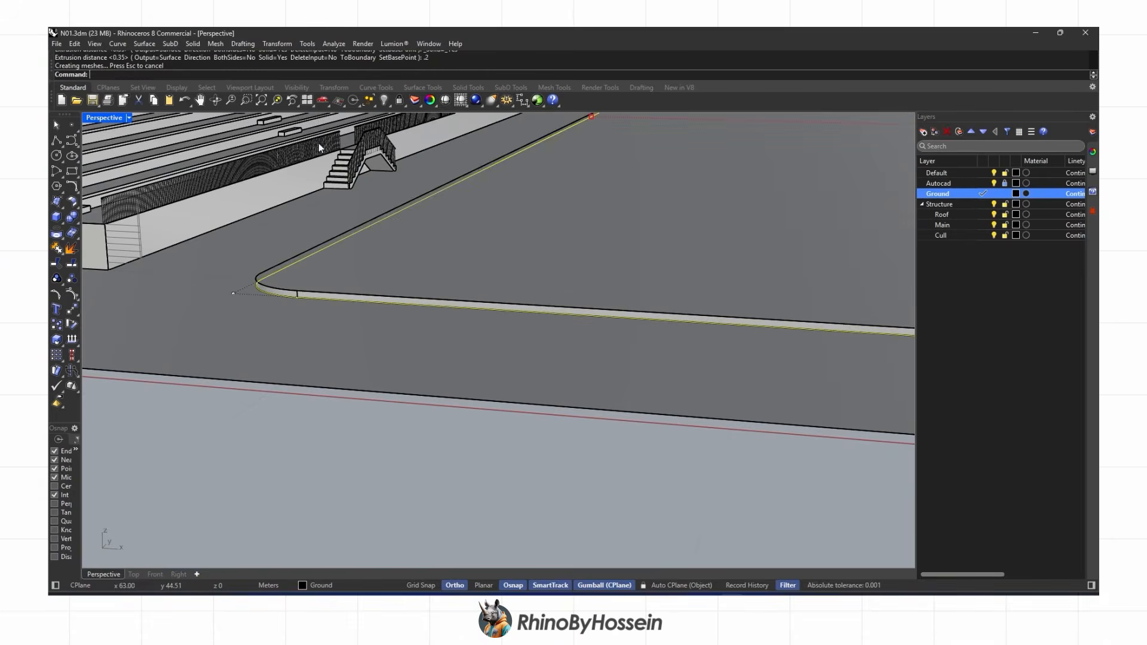
key("Delete")
Start ChamferEdge for the raised pitch slab and set the chamfer distance to 0.2 m
scroll(353, 234, "down", 5)
right_click_drag(353, 234, 404, 272)
right_click_drag(547, 378, 377, 336, "shift")
scroll(378, 336, "up", 6)
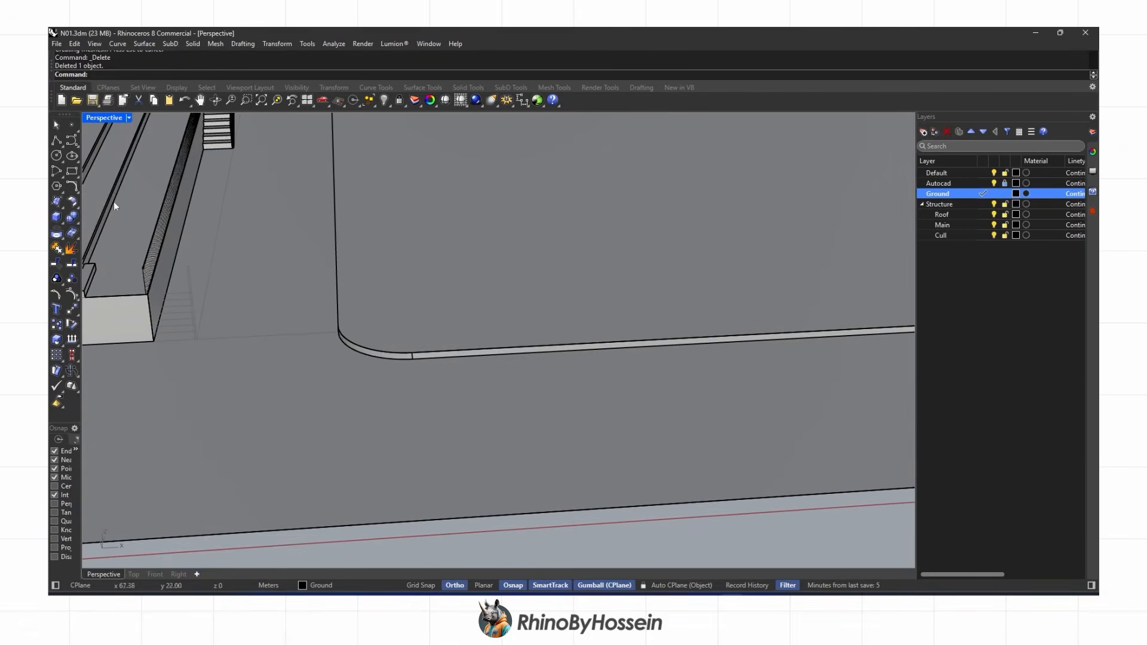
scroll(350, 268, "down", 12)
right_click_drag(349, 268, 362, 261)
scroll(362, 262, "up", 8)
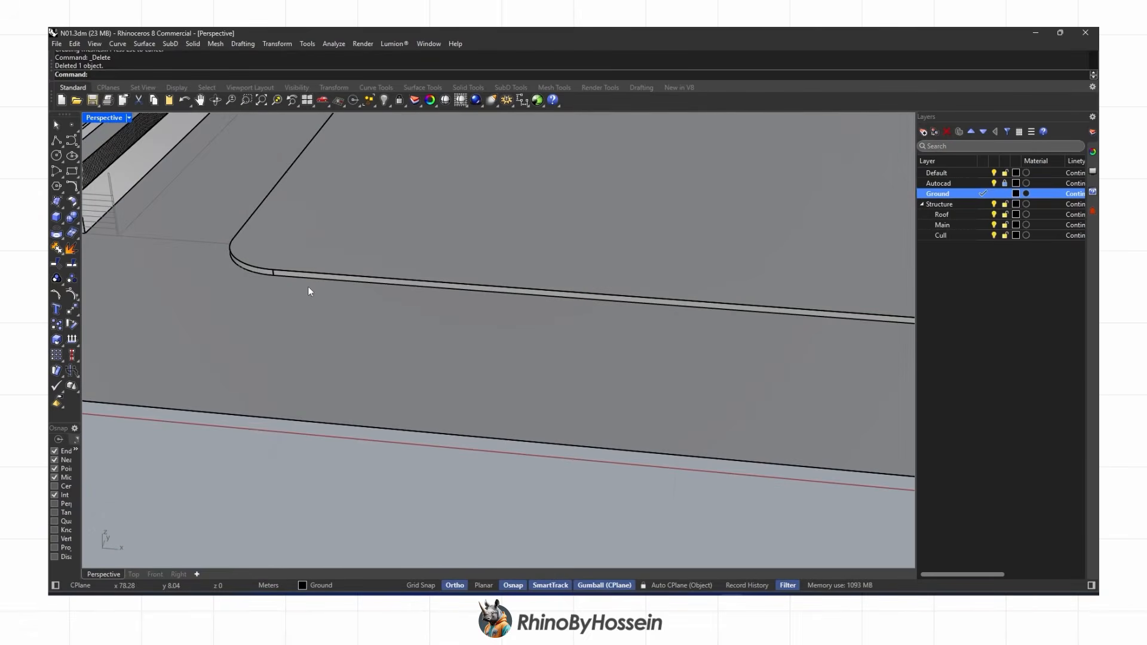
left_click(73, 219)
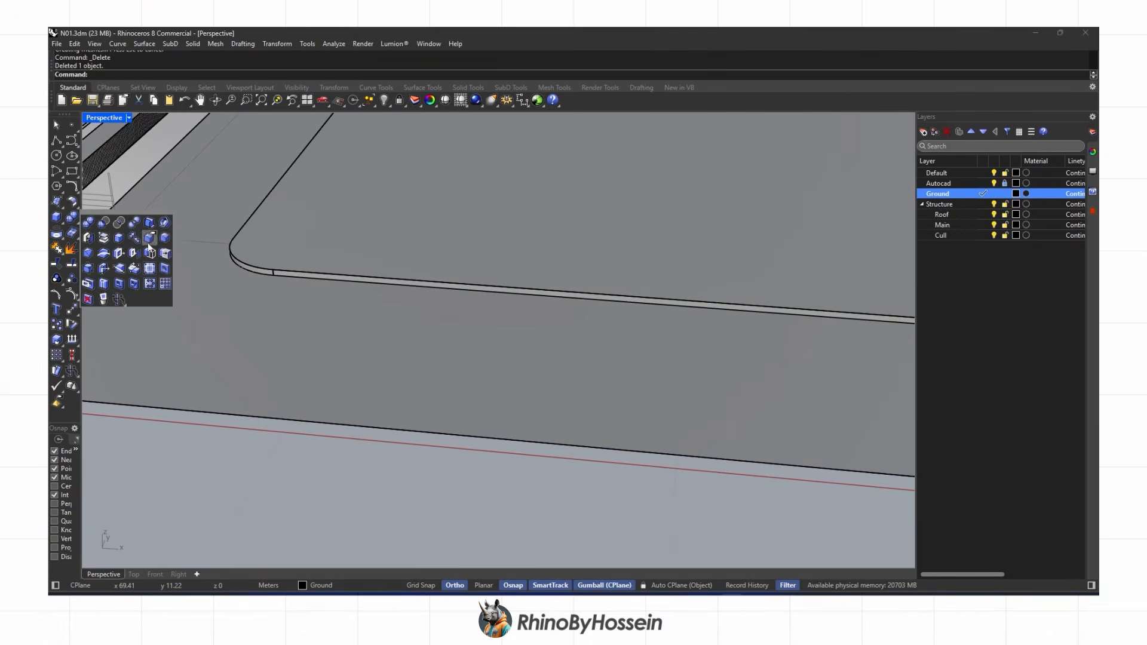
left_click(150, 239)
left_click(277, 273)
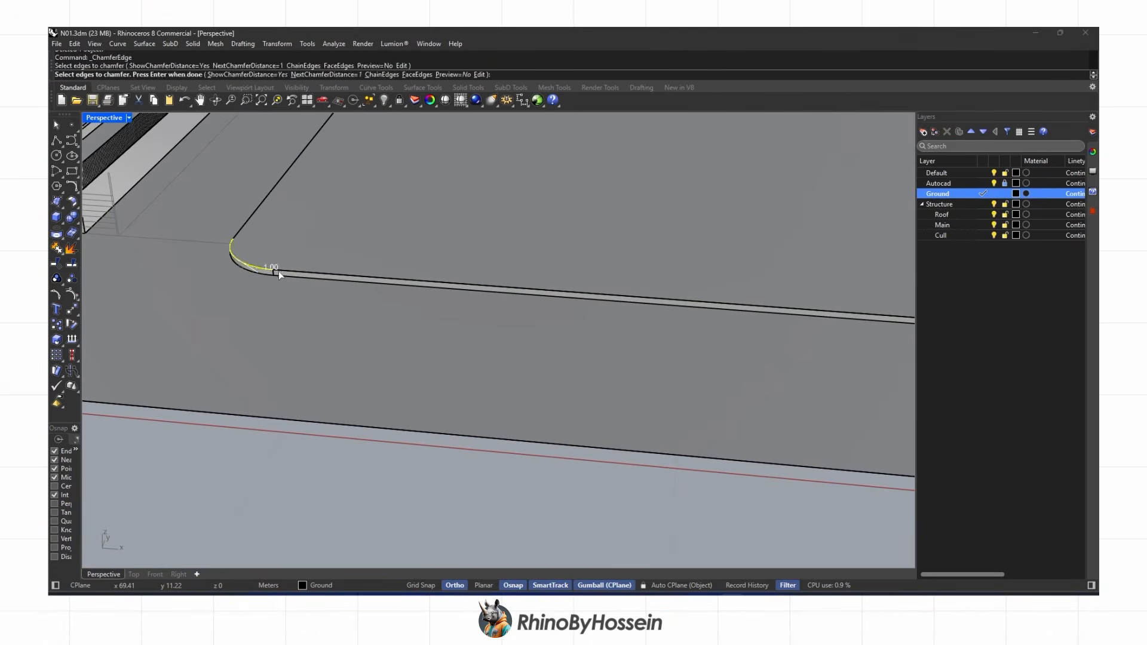
left_click(277, 273)
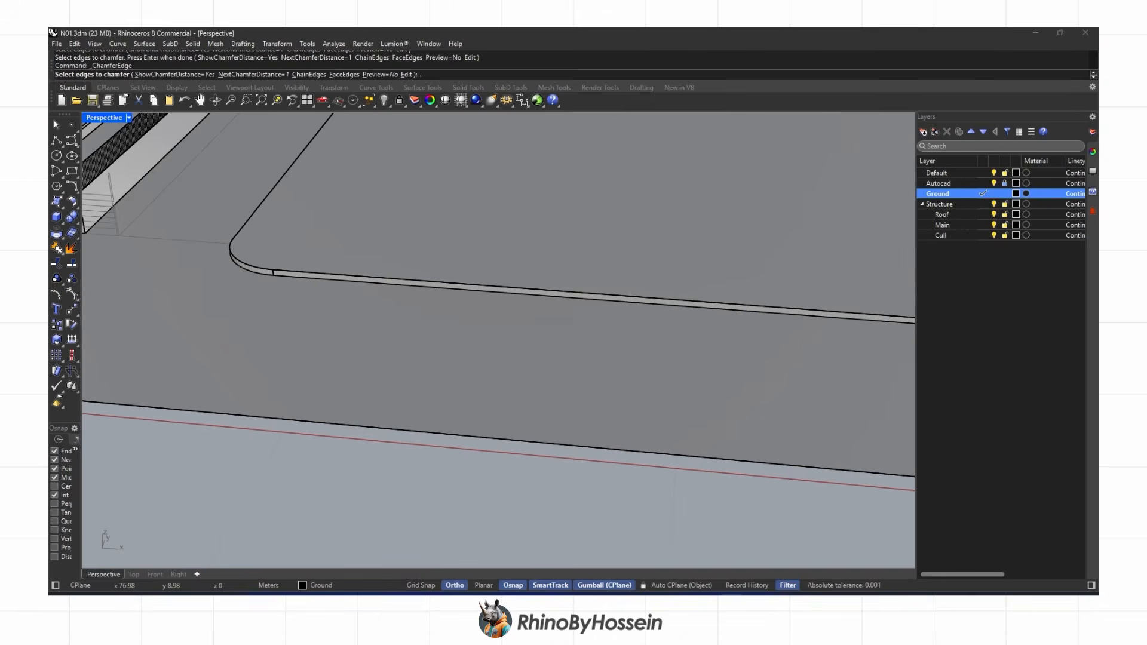
type(".2")
key("Return")
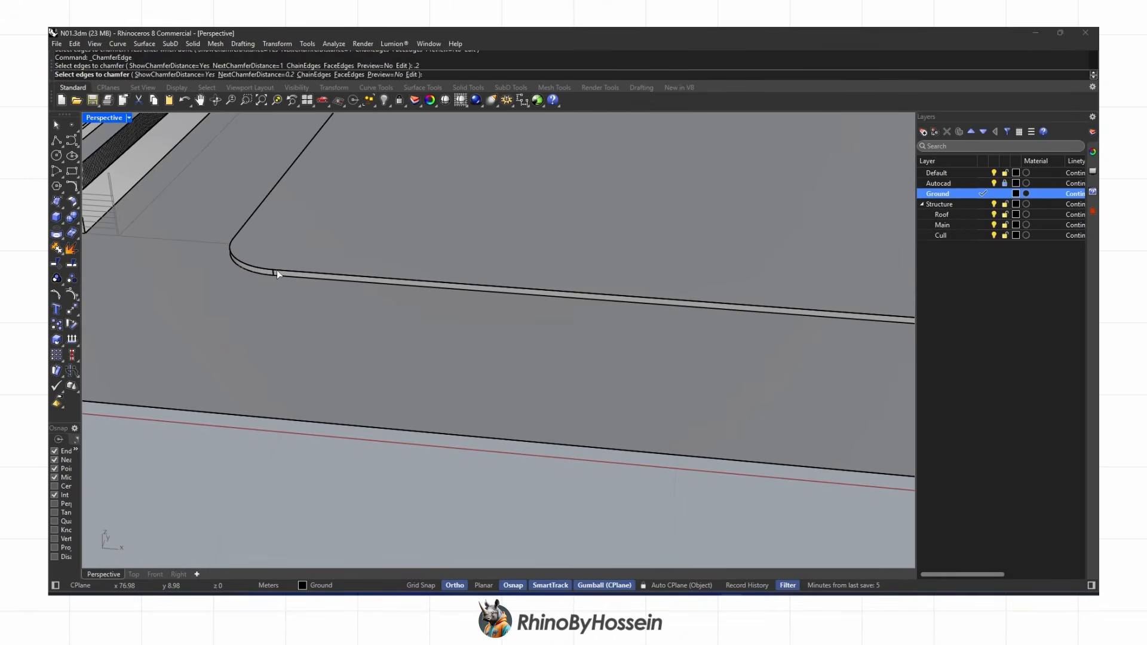
Try to chamfer the pitch slab's upper edges at one rounded corner, and undo the result
left_click(269, 272)
left_click(281, 272)
key("Return")
key("Return")
key("ctrl+z")
Chamfer the upper edges and rounded corners all around the pitch slab by 0.2 m
key("Return")
left_click(257, 267)
left_click(280, 272)
scroll(238, 233, "down", 8)
right_click_drag(507, 283, 335, 302, "shift")
scroll(587, 312, "up", 8)
left_click(616, 289)
scroll(586, 299, "down", 8)
right_click_drag(586, 299, 419, 322)
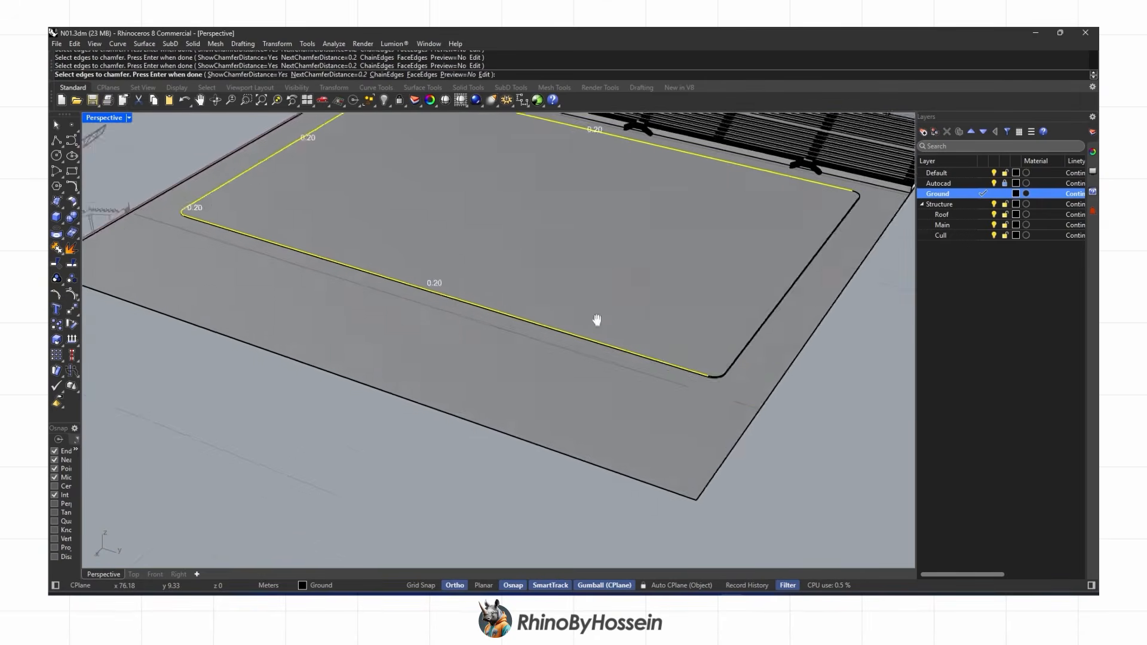
right_click_drag(699, 338, 287, 281, "shift")
scroll(403, 336, "up", 7)
key("Return")
scroll(438, 317, "down", 5)
right_click_drag(438, 317, 527, 246)
key("Return")
Set the Perspective display mode to Rendered and examine the grandstand beside the pitch
scroll(513, 226, "down", 5)
right_click_drag(568, 321, 335, 440)
key("ctrl+alt+r")
scroll(353, 389, "up", 3)
scroll(388, 437, "down", 5)
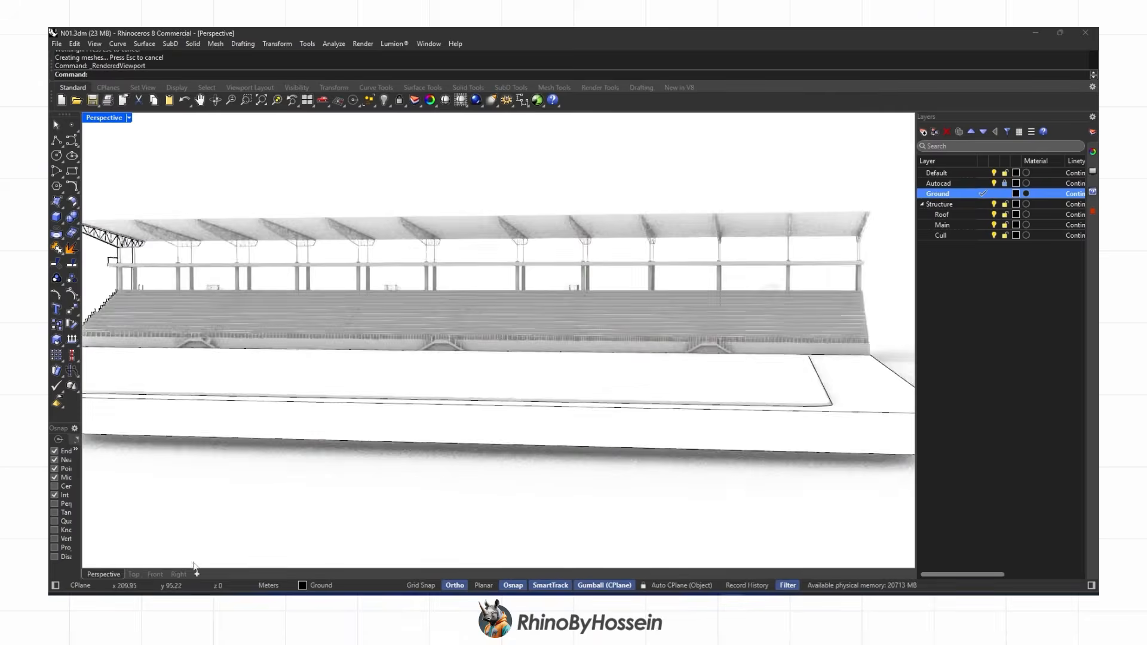
Inspect the model in the Top and Perspective views, and set the Perspective display mode to Shaded
key("ctrl+F1")
scroll(469, 418, "up", 4)
left_click(103, 574)
left_click(470, 389)
left_click(133, 574)
scroll(478, 359, "down", 5)
scroll(463, 281, "up", 3)
left_click_drag(409, 276, 418, 281)
scroll(445, 356, "down", 4)
scroll(460, 390, "up", 3)
key("Escape")
left_click(103, 574)
mouse_move(514, 442)
right_mouse_down()
mouse_move(588, 453)
mouse_move(640, 333)
mouse_move(378, 347)
right_mouse_up()
key("ctrl+alt+s")
scroll(337, 334, "up", 5)
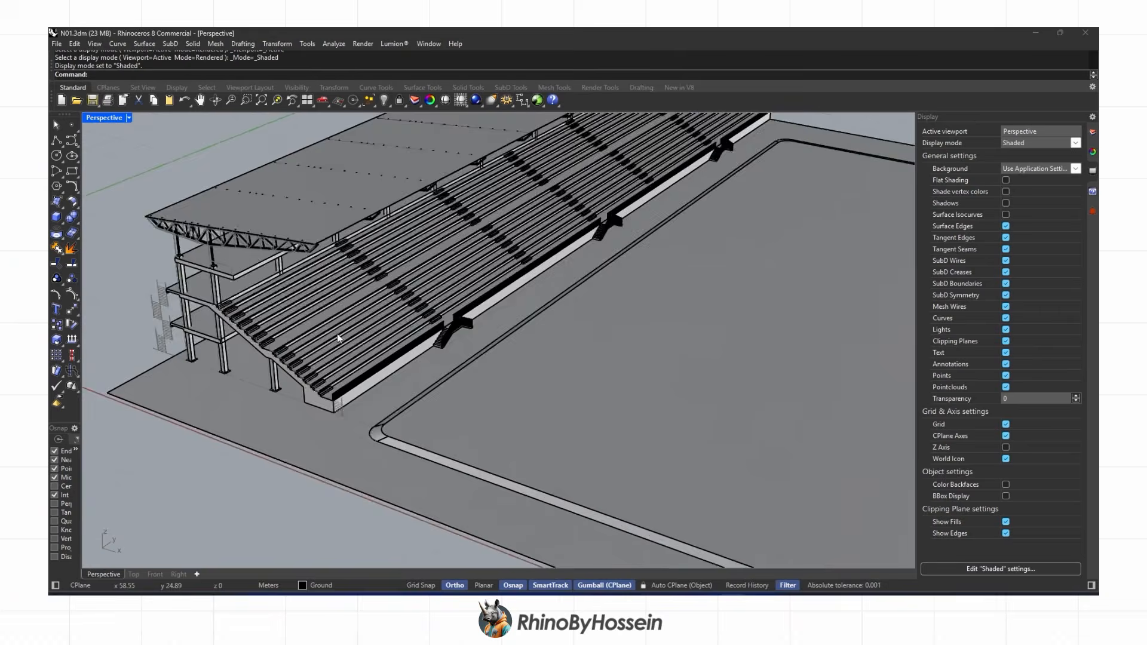
Review the whole site in the Rendered display mode in the Perspective view
scroll(337, 333, "down", 7)
scroll(461, 339, "up", 2)
left_click(519, 347)
scroll(526, 349, "up", 2)
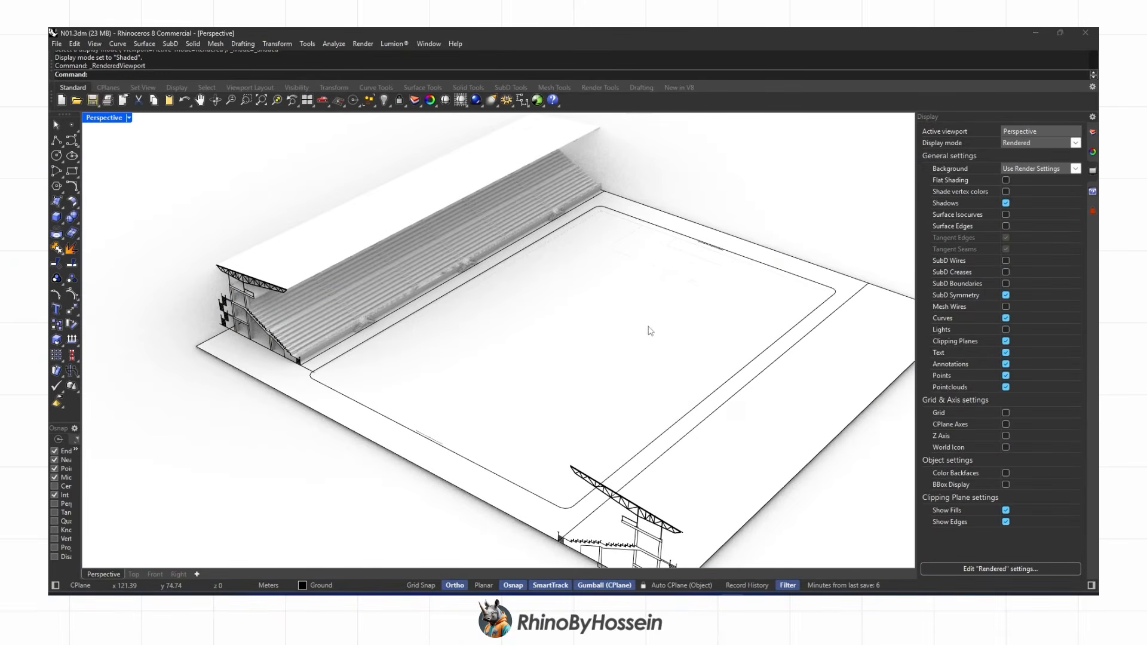
scroll(647, 334, "down", 2)
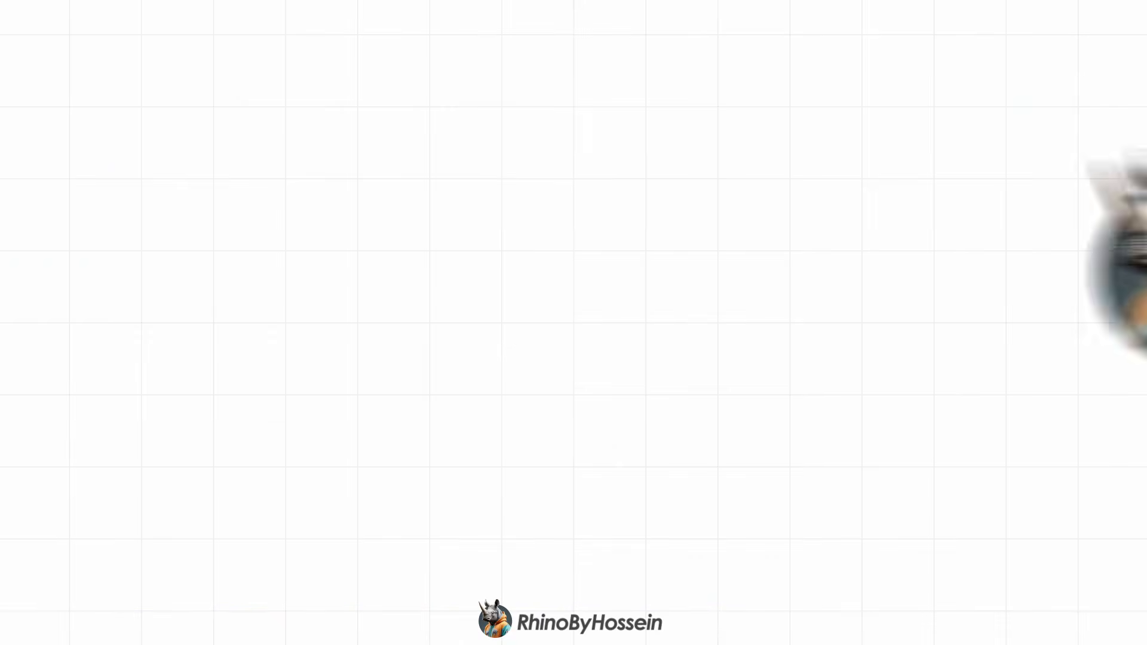
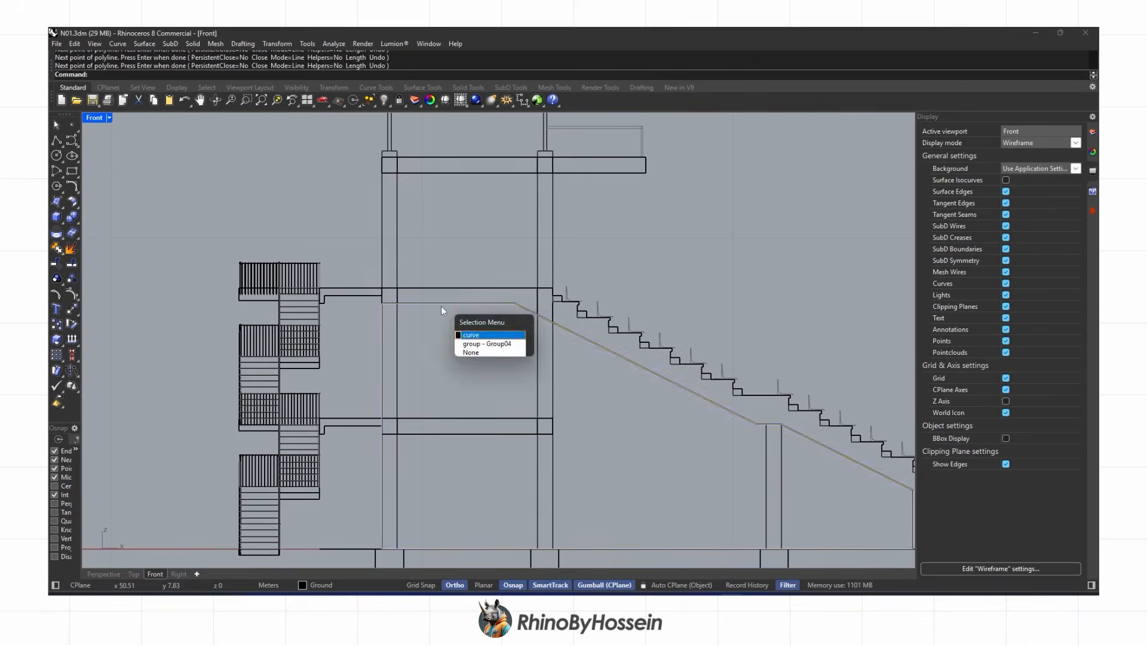
Draw a closed polyline in the Front view for the upper-storey end wall, between the upper floor and the slab above
right_click(382, 292)
left_click(382, 288)
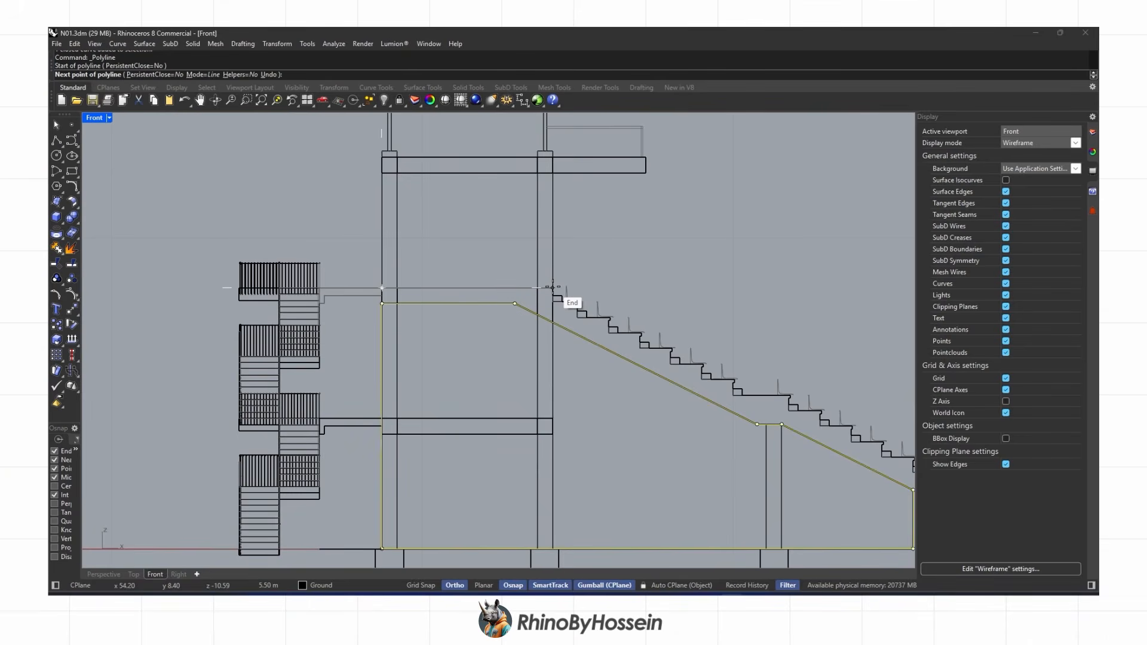
left_click(553, 288)
scroll(554, 182, "up", 2)
left_click(553, 173)
left_click(382, 173)
Align the lower and upper end-wall profiles at the grandstand's end using SetPt
left_click(342, 312)
left_click(342, 308, "shift")
left_click(374, 321)
left_click(103, 573)
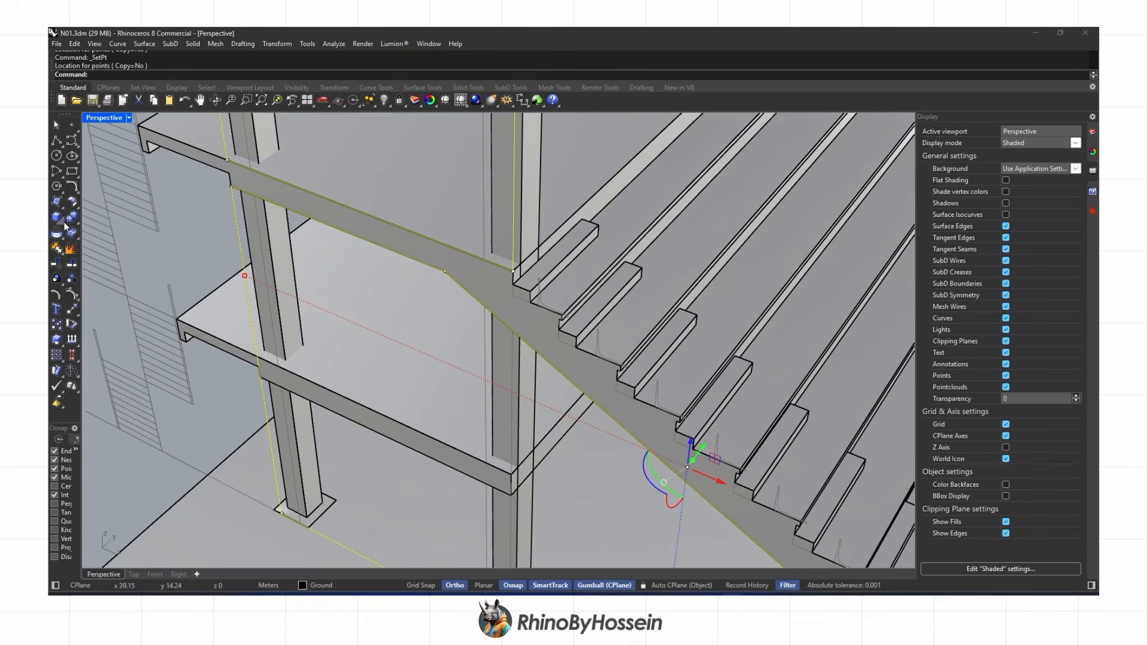
Extrude both end-wall profiles into solid walls and delete the profile curves
left_click(66, 226)
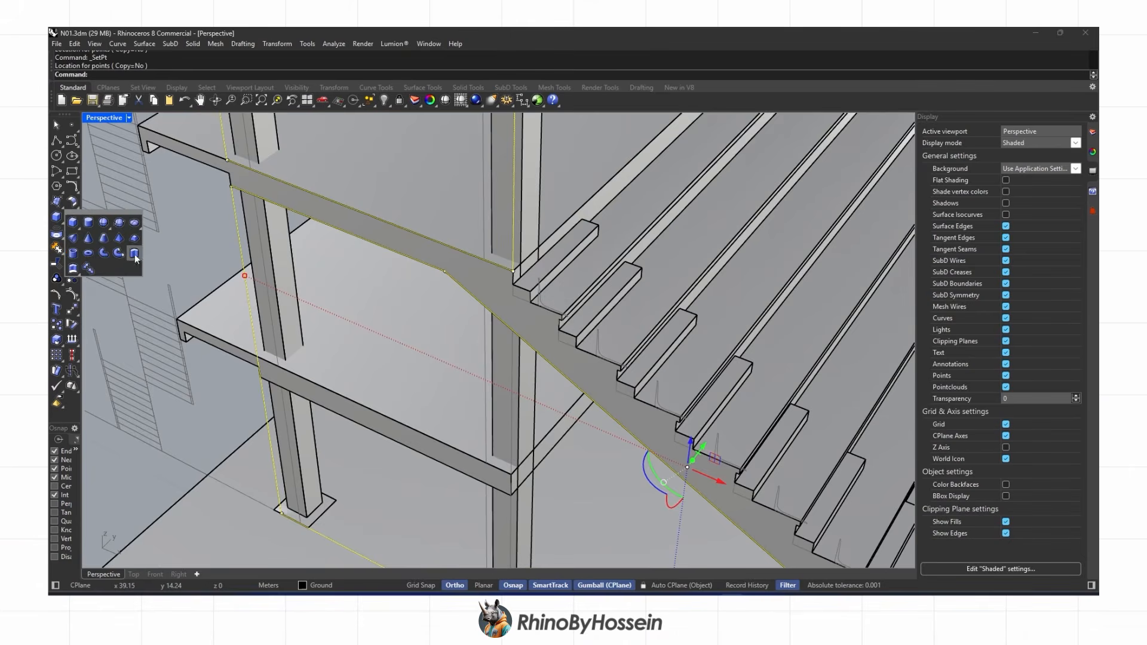
left_click(135, 253)
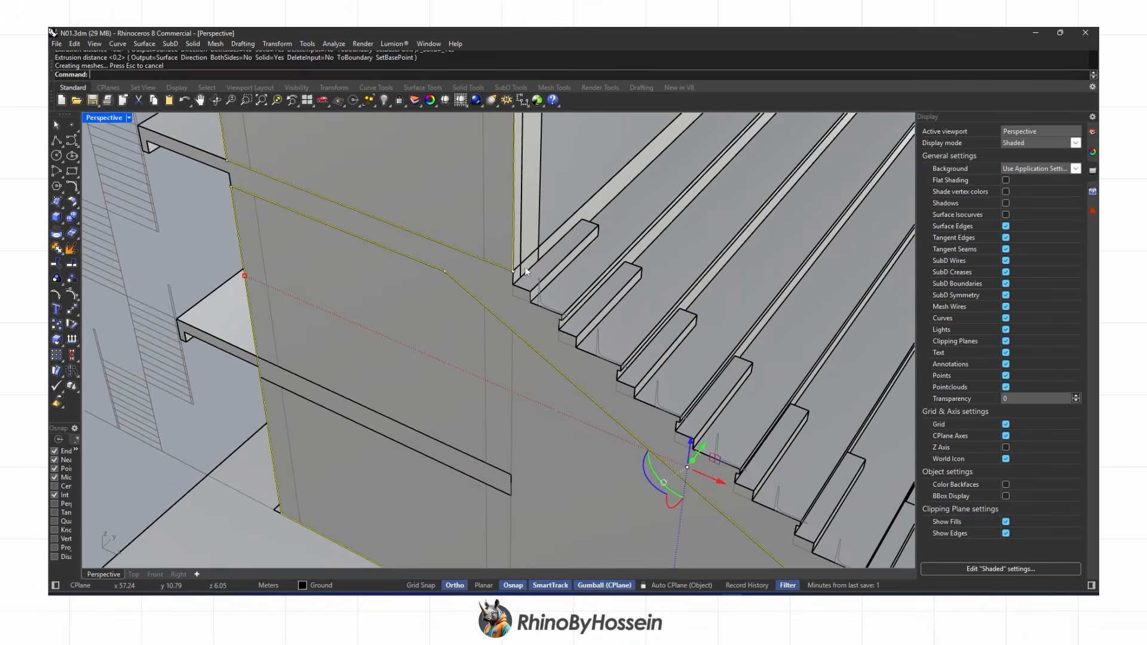
key("Delete")
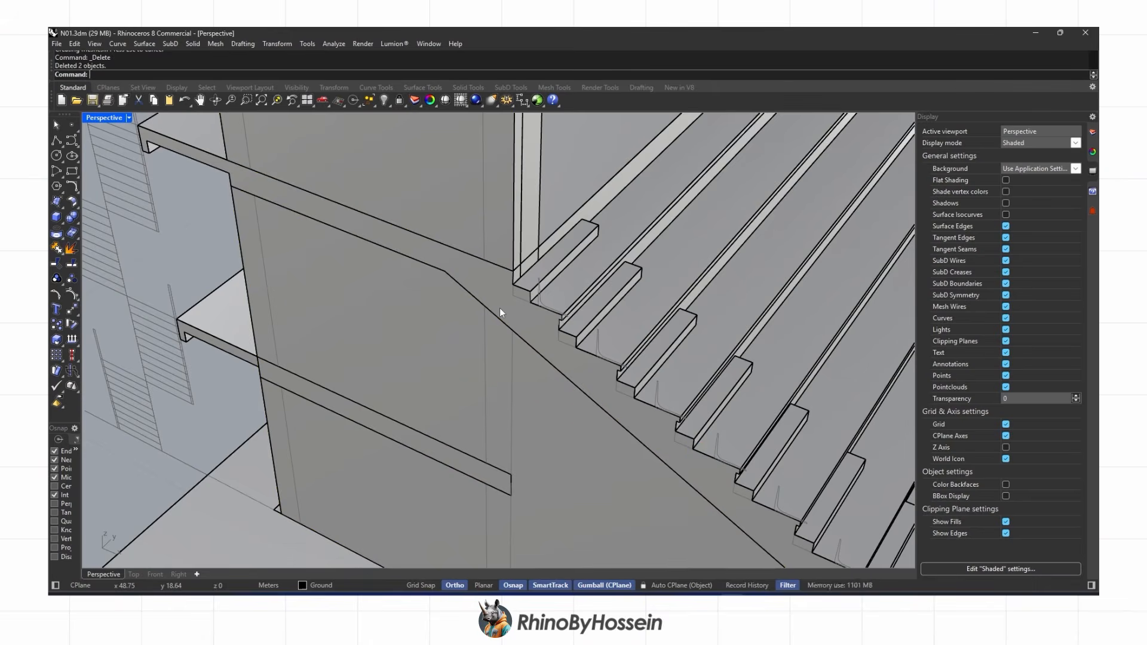
Mirror the two end walls to the grandstand's opposite end about the midpoint of the roof's long edge
scroll(478, 323, "down", 10)
scroll(454, 335, "up", 3)
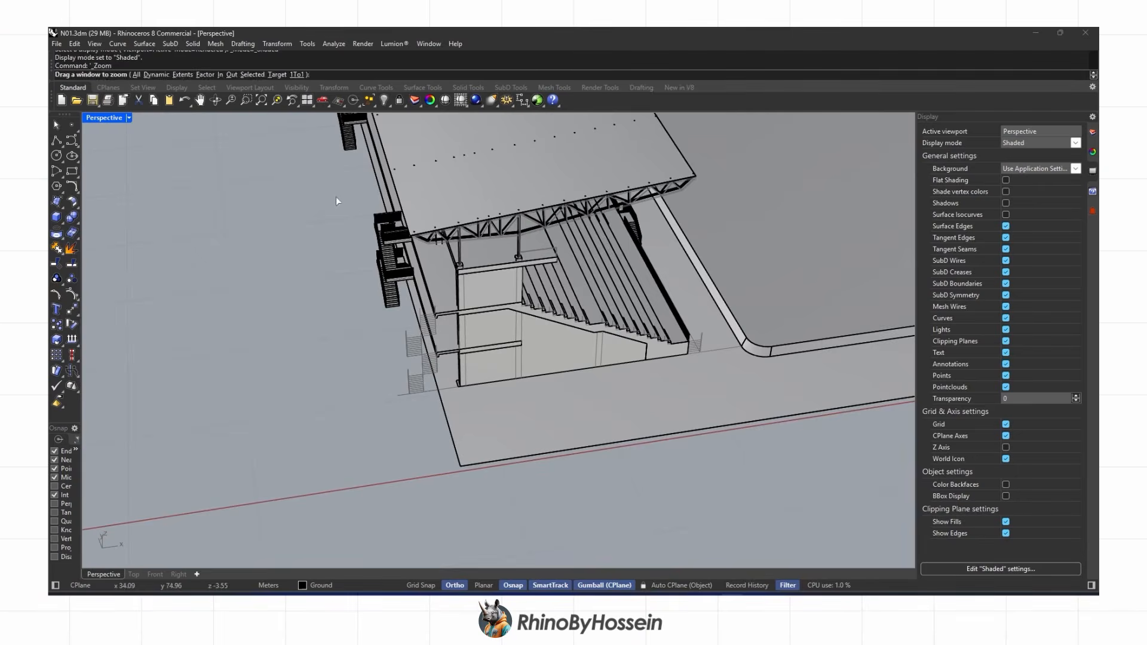
left_click_drag(512, 331, 512, 342)
left_click(513, 342)
left_click(579, 443, "shift")
scroll(558, 403, "down", 4)
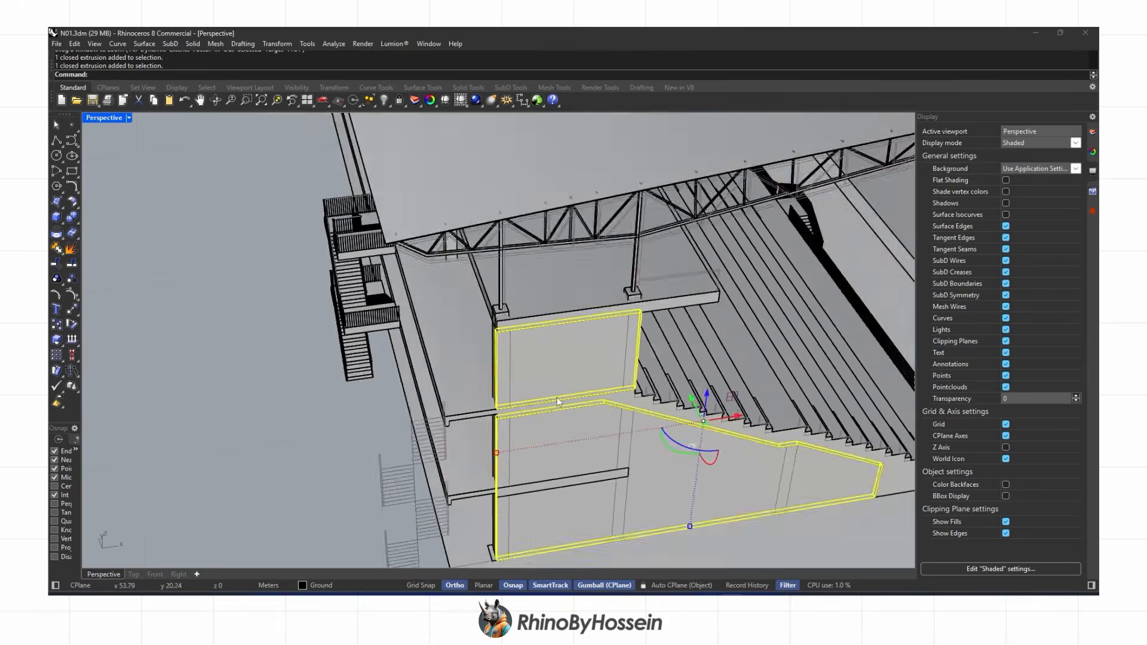
right_click_drag(558, 403, 701, 410)
scroll(701, 408, "down", 10)
right_click_drag(448, 411, 546, 416, "shift")
type("Mirror")
key("Return")
scroll(551, 313, "up", 3)
left_click(486, 327)
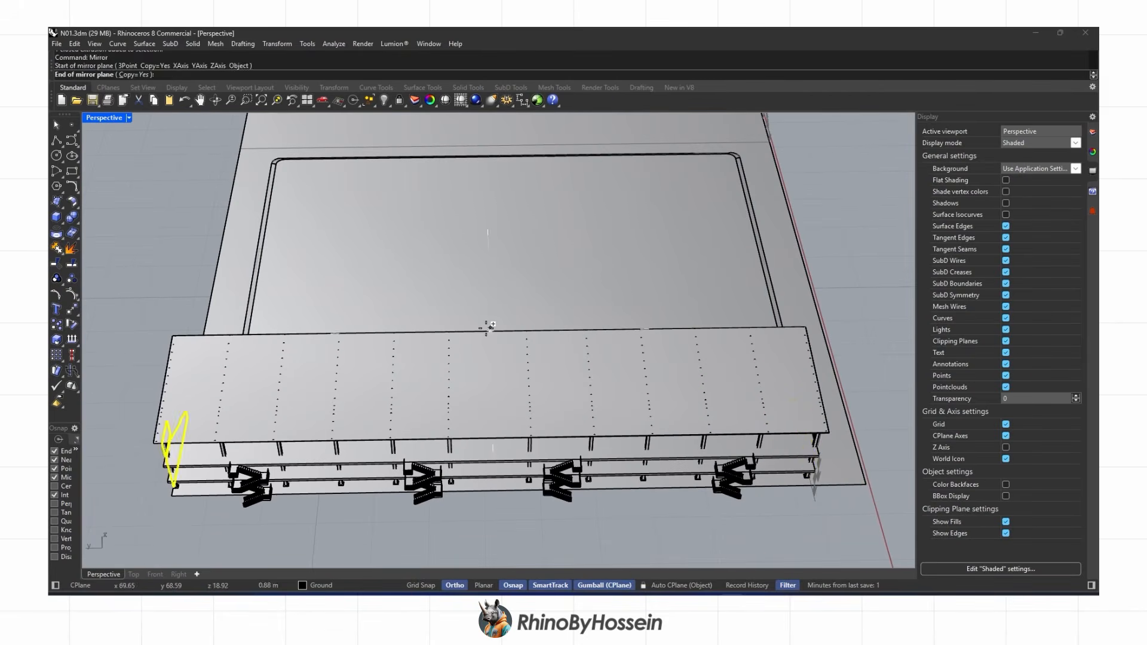
left_click(488, 306)
Try to draw a polyline along the grandstand's rear side at upper floor level, and delete it
right_click_drag(353, 382, 440, 420)
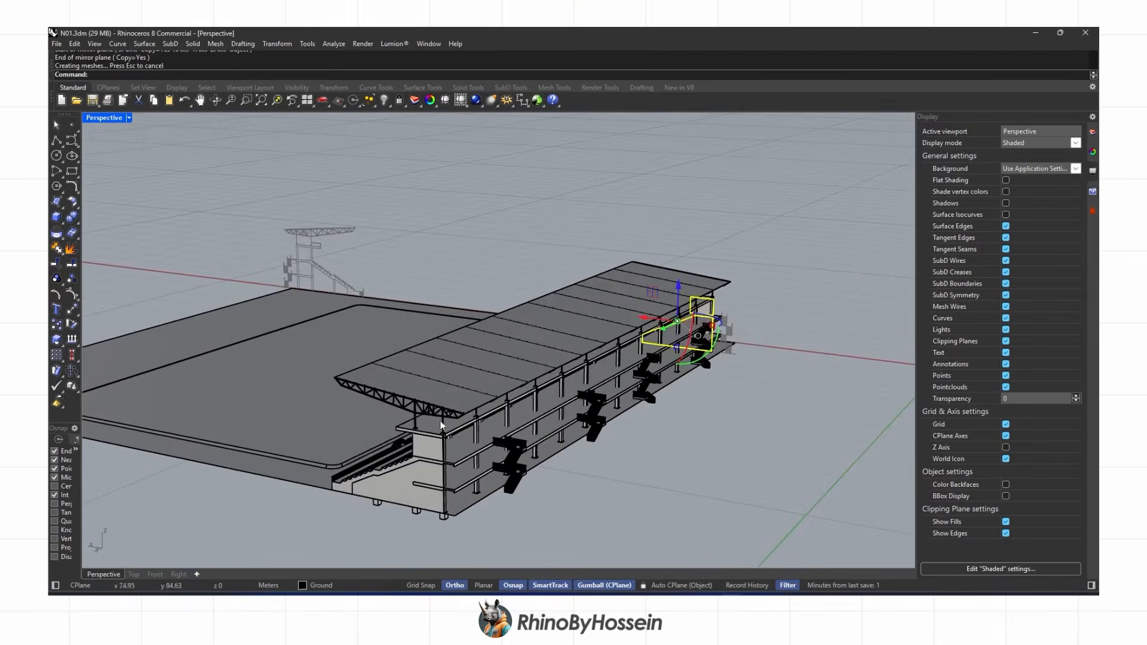
scroll(453, 470, "up", 4)
scroll(453, 469, "up", 8)
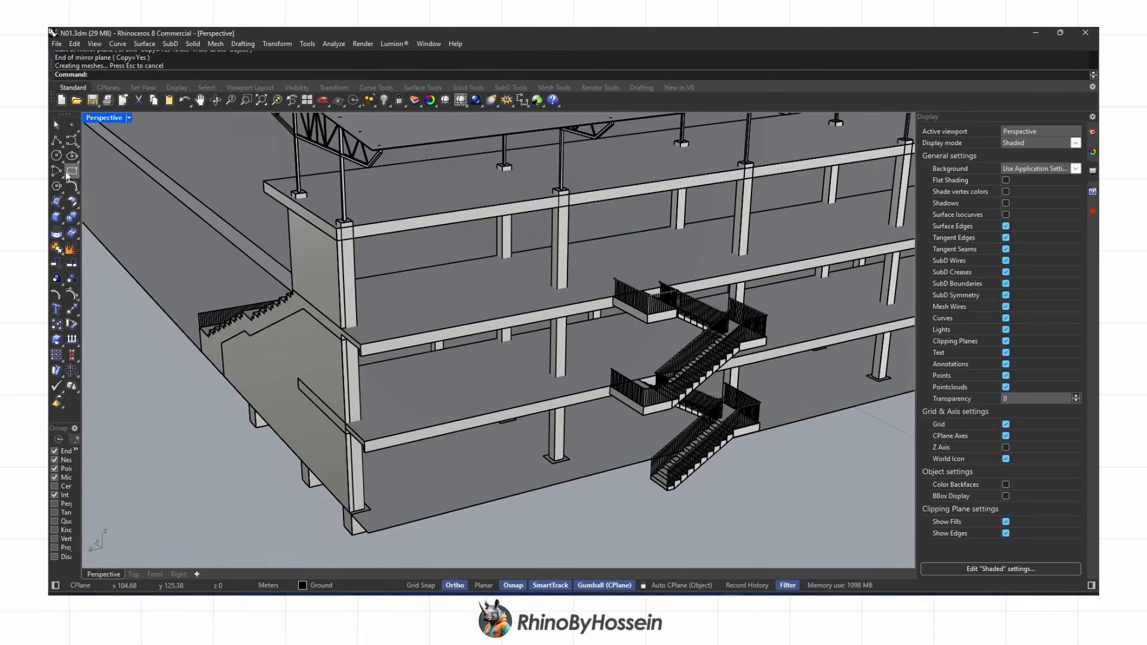
left_click(56, 141)
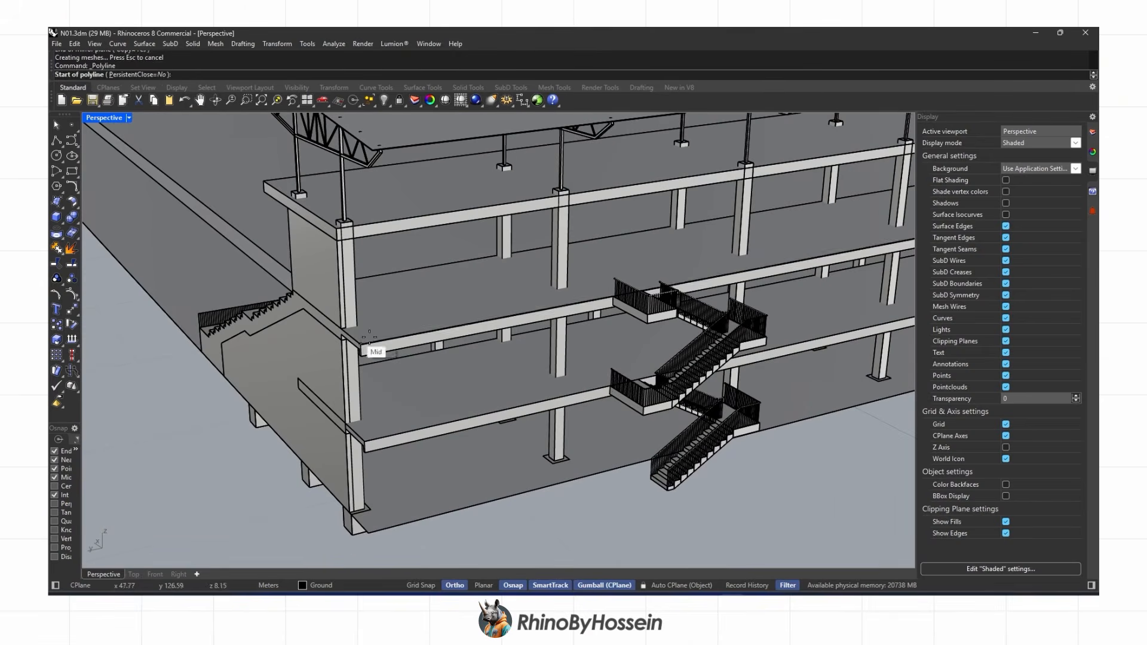
scroll(361, 342, "up", 8)
left_click(327, 347)
scroll(326, 348, "down", 8)
right_click_drag(320, 388, 260, 396)
scroll(261, 395, "down", 5)
right_click_drag(609, 385, 466, 394)
scroll(636, 418, "up", 6)
left_click(584, 426)
right_click_drag(565, 415, 463, 412)
right_click(409, 405)
left_click(419, 412)
left_click(437, 431)
right_click_drag(475, 371, 674, 419, "ctrl")
scroll(529, 403, "down", 5)
scroll(448, 388, "up", 3)
key("Delete")
Draw a polyline along the length of the grandstand's upper floor, from one end to the other
scroll(227, 335, "up", 6)
left_click(449, 373)
right_click_drag(848, 383, 743, 387, "shift")
scroll(588, 375, "up", 10)
left_click(587, 371)
scroll(548, 371, "down", 3)
key("ctrl+z")
left_click(727, 387)
key("Return")
Move the upper-floor polyline by -2 m, away from the pitch
left_click(696, 391)
left_click(719, 419)
scroll(720, 418, "down", 8)
right_click_drag(463, 392, 652, 389, "shift")
scroll(534, 414, "up", 3)
right_click_drag(651, 388, 725, 338, "shift")
scroll(726, 338, "up", 4)
left_click(708, 321)
type("-2")
key("Return")
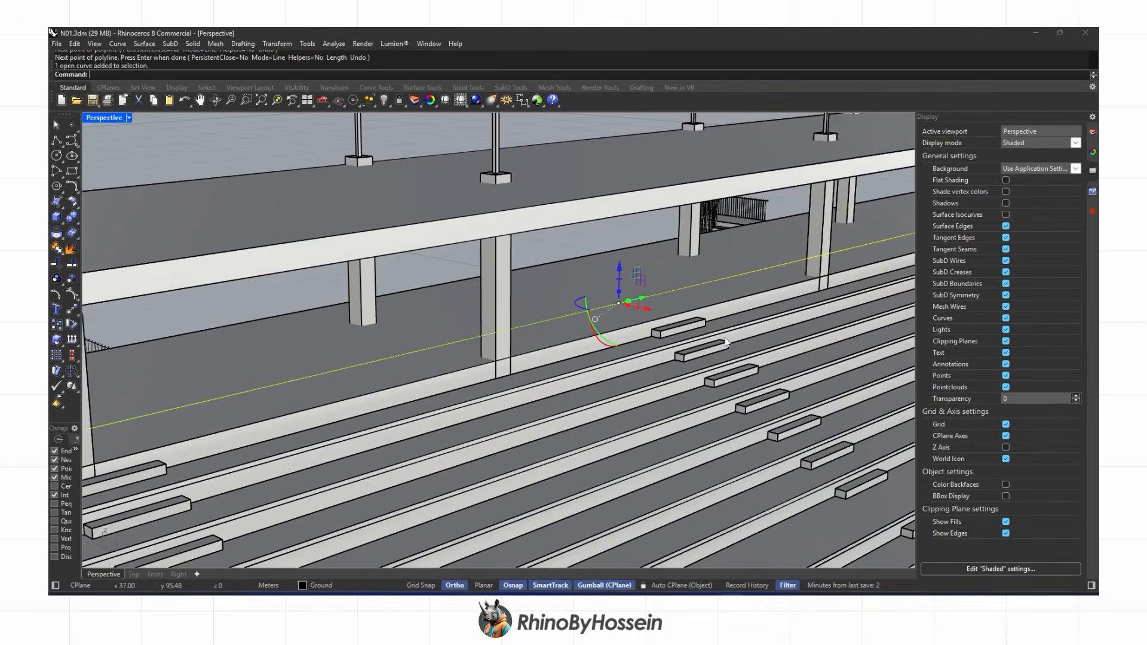
Offset the upper-floor polyline by 0.05 m with flat end caps and extrude it into a wall, deleting the leftover curve
scroll(725, 342, "down", 5)
right_click_drag(724, 347, 682, 317, "shift")
scroll(766, 326, "up", 7)
type("offset")
key("Return")
left_click(400, 74)
left_click(122, 74)
scroll(690, 333, "up", 4)
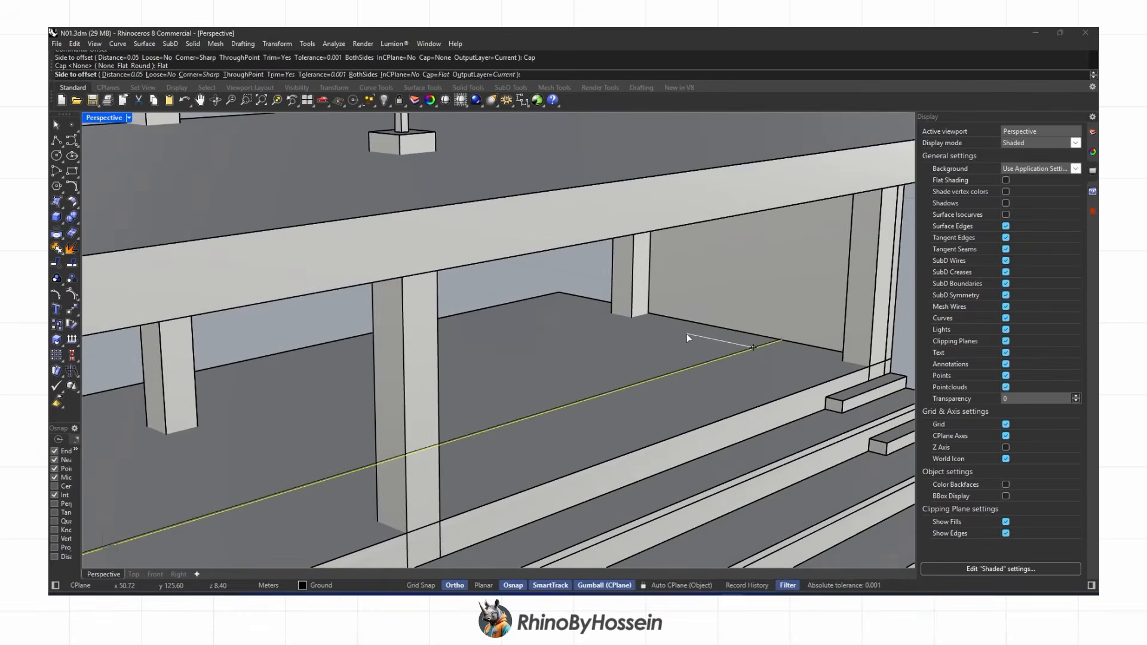
left_click(687, 335)
scroll(781, 343, "up", 6)
scroll(768, 371, "down", 8)
right_click_drag(768, 371, 753, 334)
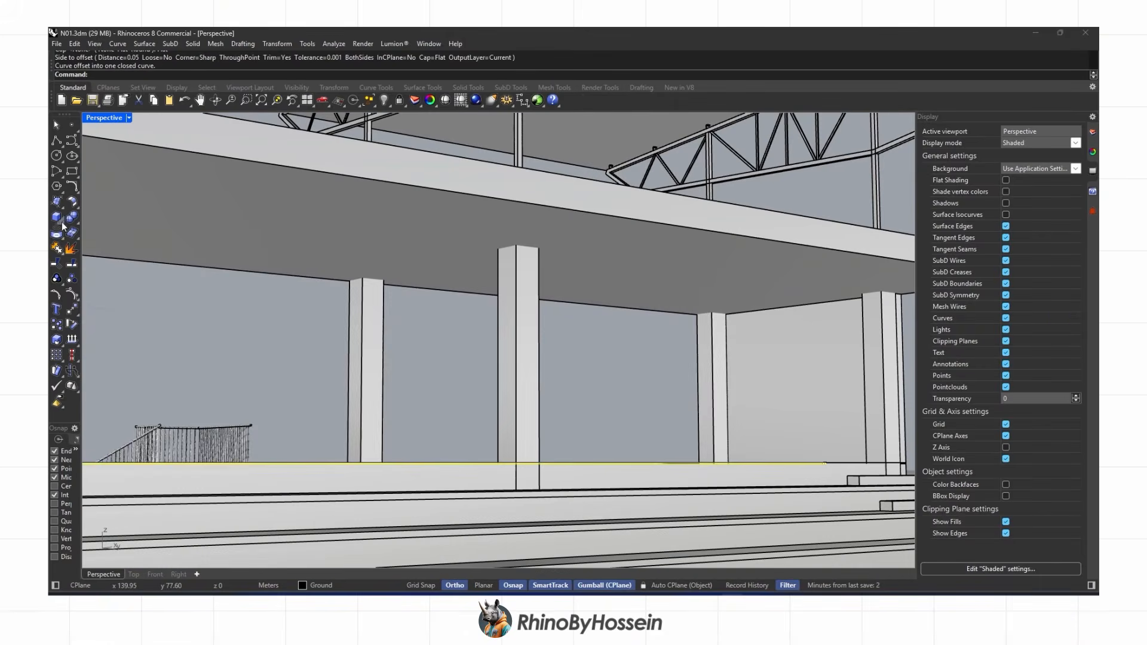
key("Delete")
Preview the grandstand in rendered display, and return to shaded display
scroll(227, 287, "down", 8)
mouse_move(388, 294)
right_mouse_down()
mouse_move(385, 303)
mouse_move(584, 338)
mouse_move(673, 340)
mouse_move(386, 333)
mouse_move(634, 358)
mouse_move(508, 353)
mouse_move(710, 421)
right_mouse_up()
key("ctrl+alt+r")
scroll(385, 332, "up", 10)
middle_click(599, 382)
left_click(599, 378)
scroll(754, 429, "up", 8)
Draw a polyline along the rear columns at upper floor level, from one end of the grandstand to the other
left_click(57, 140)
scroll(772, 436, "up", 6)
scroll(685, 439, "down", 10)
right_click_drag(251, 400, 586, 394)
scroll(391, 385, "up", 8)
left_click(390, 355)
right_click(233, 366)
left_click(432, 353)
left_click(462, 381)
Offset the rear polyline by 0.05 m with flat caps and extrude the closed curve into a solid wall for the upper storey
type("Offset")
key("Return")
key("Return")
left_click(449, 353)
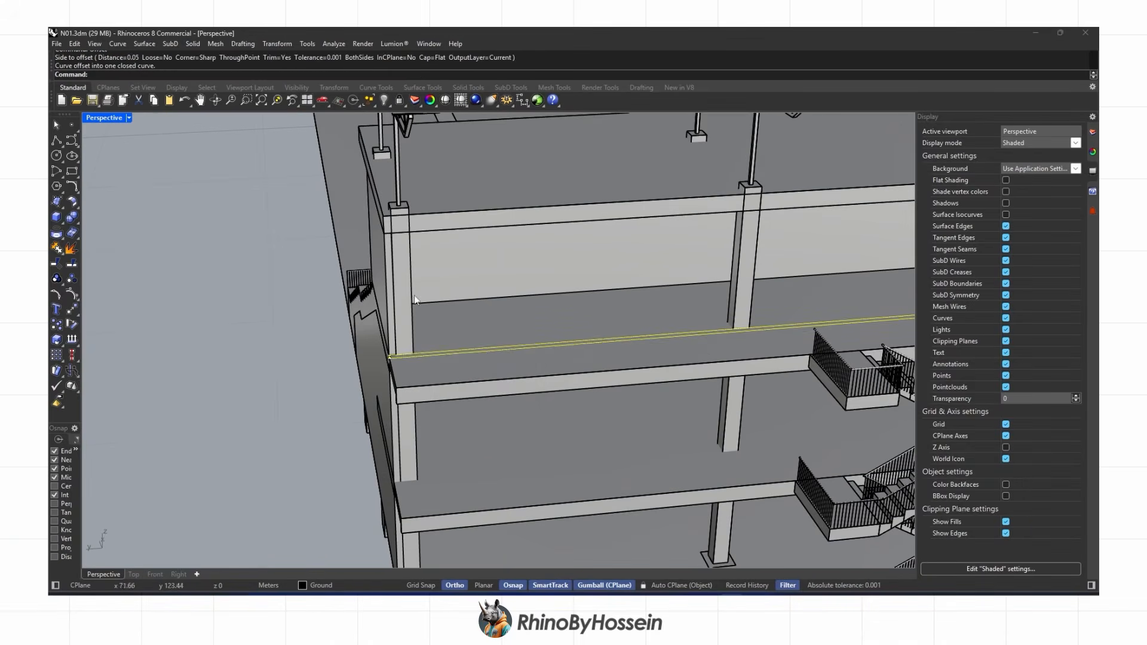
scroll(402, 273, "up", 3)
left_click(60, 220)
left_click(107, 251)
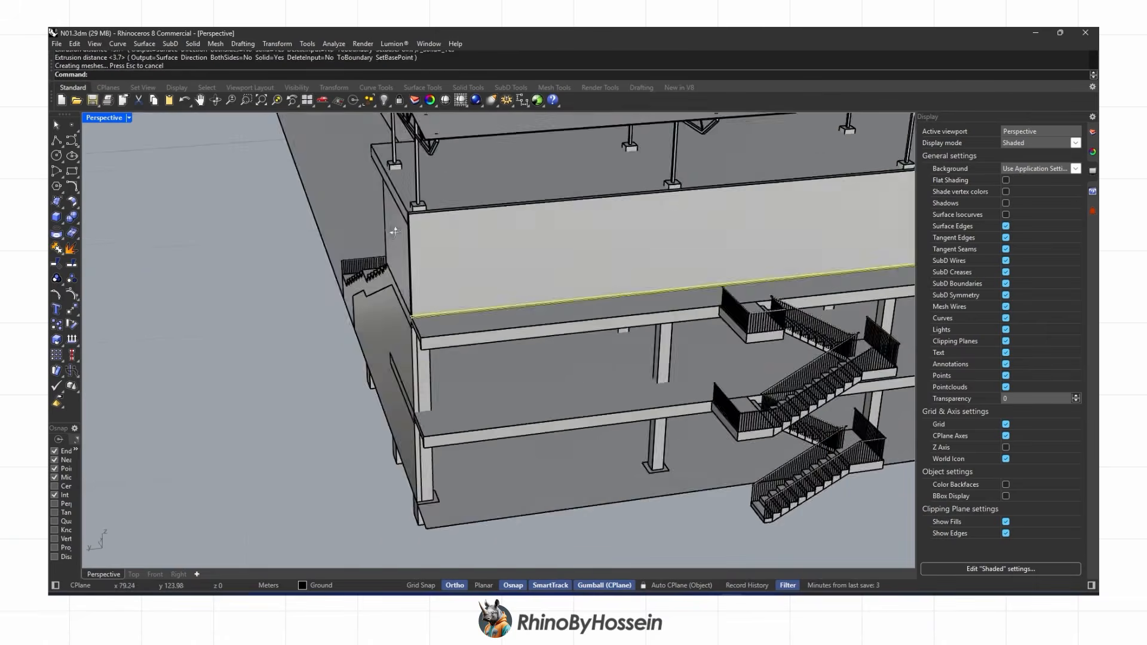
Copy the upper rear wall down one storey, using the corners of the two projecting floor slabs as reference points
right_click_drag(383, 231, 598, 251)
scroll(651, 268, "up", 3)
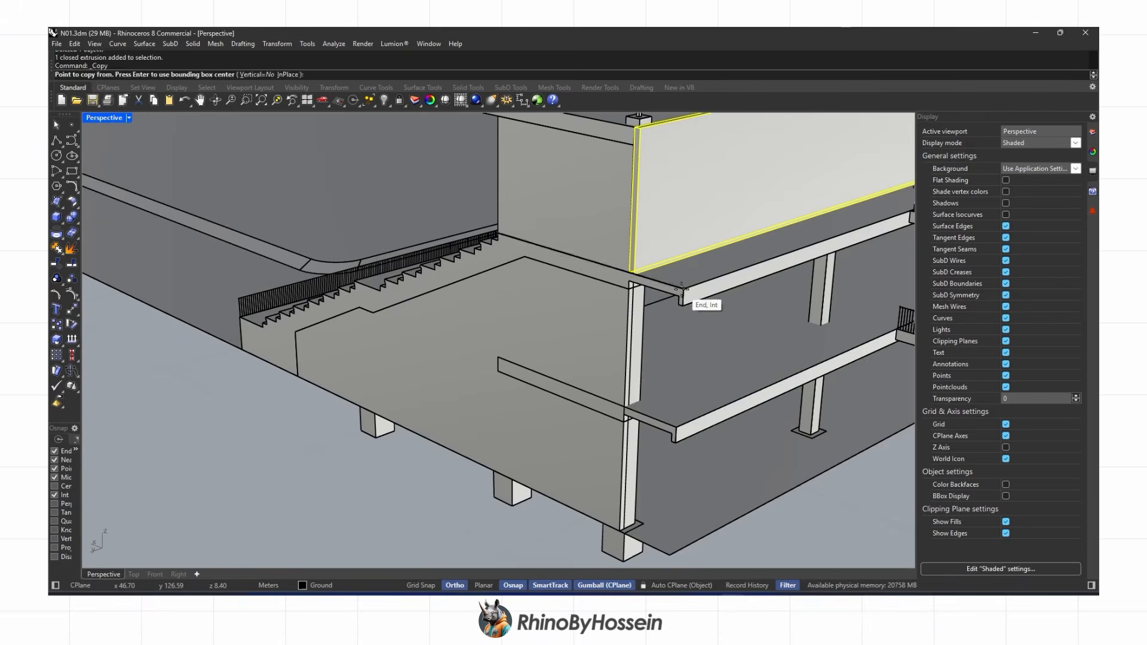
left_click(682, 289)
left_click(675, 428)
scroll(654, 332, "up", 3)
key("ctrl+z")
key("Return")
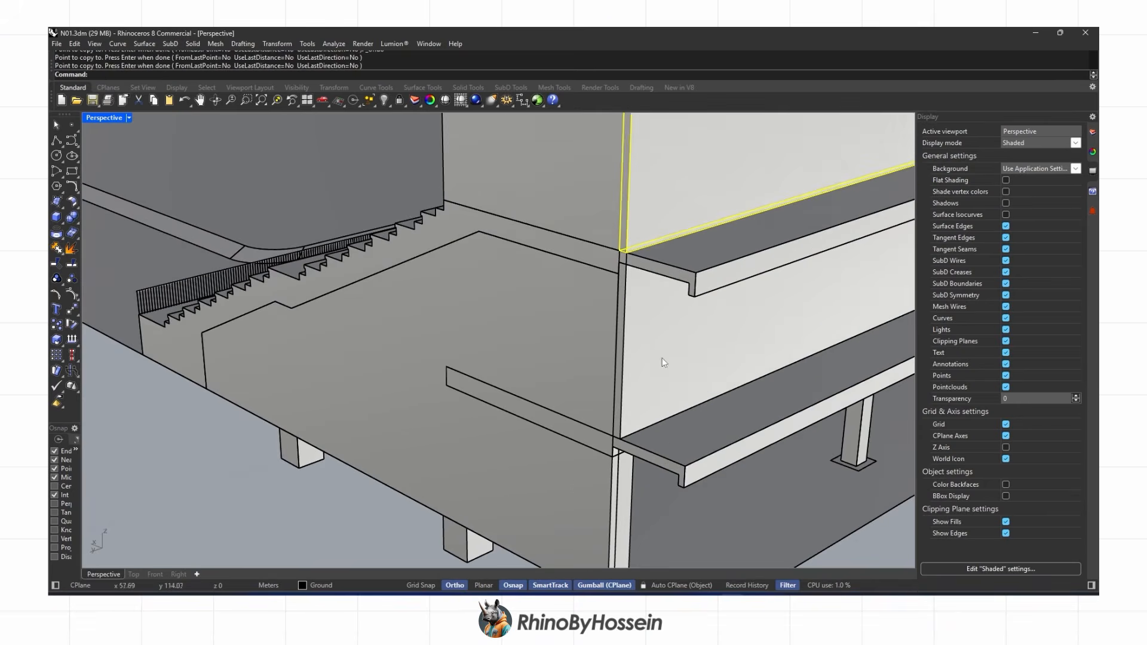
Scale the copied rear wall vertically from its base so that its top meets the underside of the slab above
left_click(659, 328)
left_click(277, 44)
mouse_move(335, 114)
left_click(402, 129)
left_click(621, 443)
left_click(626, 258)
left_click(626, 269)
Copy the scaled rear wall down to the lowest storey
left_click(58, 328)
left_click(687, 472)
right_click_drag(687, 472, 666, 335, "shift")
left_click(654, 479)
key("Escape")
Preview the whole stadium in rendered display with the Autocad layer hidden, and return to shaded display
scroll(699, 481, "down", 6)
mouse_move(699, 481)
right_mouse_down()
mouse_move(432, 405)
mouse_move(359, 358)
right_mouse_up()
middle_click(431, 405)
left_click(436, 397)
scroll(435, 396, "down", 2)
scroll(359, 358, "up", 2)
right_click_drag(478, 346, 377, 391)
scroll(520, 343, "down", 5)
right_click_drag(520, 343, 506, 369)
scroll(507, 369, "down", 4)
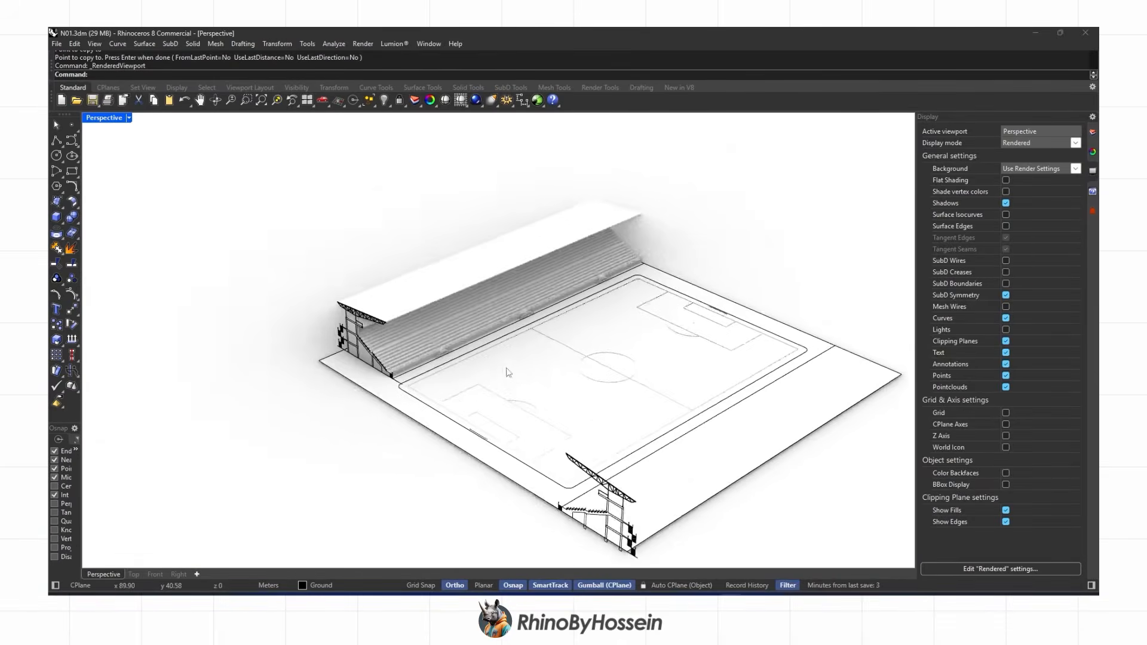
scroll(477, 334, "up", 4)
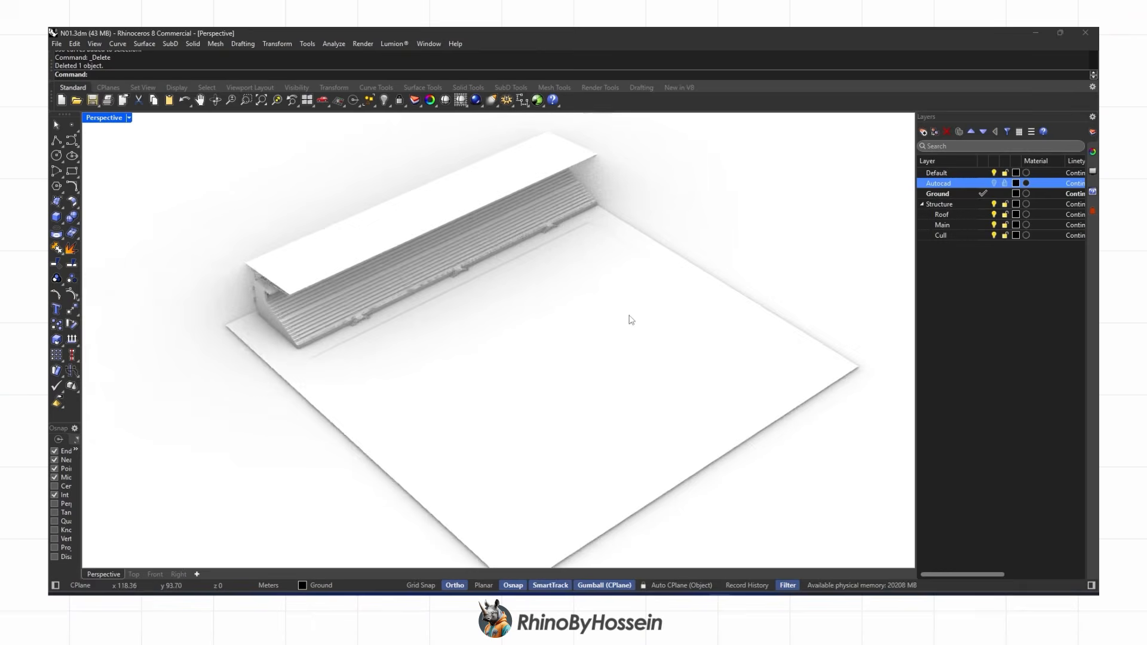
mouse_move(628, 318)
right_mouse_down()
mouse_move(597, 366)
mouse_move(593, 325)
mouse_move(539, 313)
mouse_move(542, 334)
mouse_move(553, 311)
mouse_move(560, 323)
mouse_move(520, 351)
mouse_move(535, 370)
right_mouse_up()
left_click(505, 319)
scroll(408, 321, "up", 6)
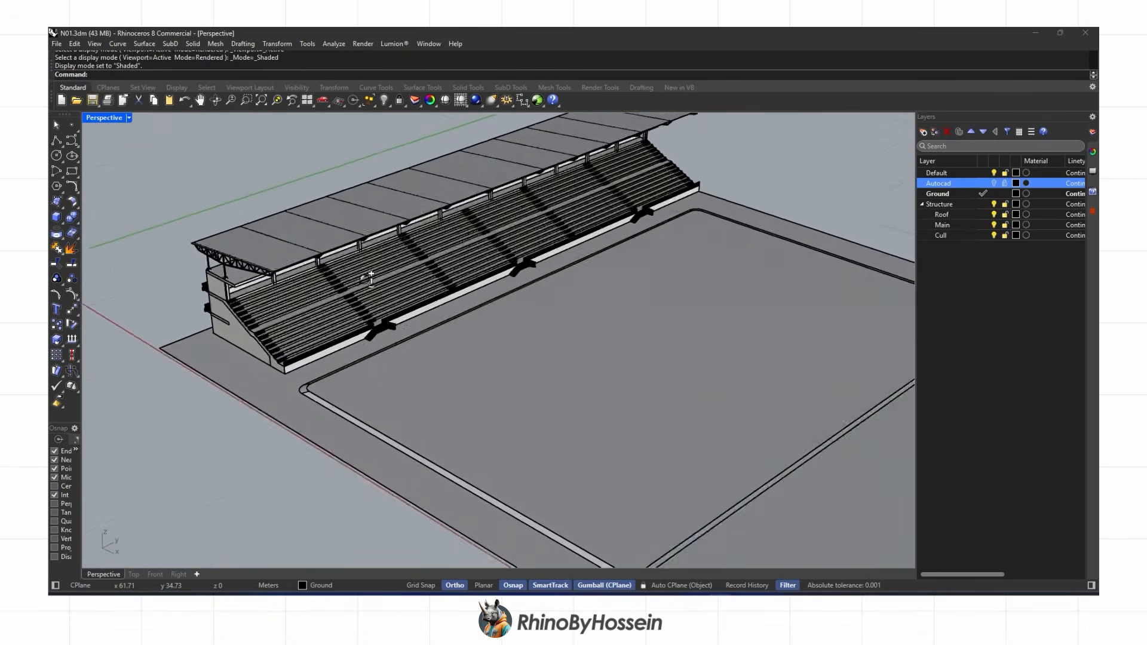
Copy the seat mesh from Models.3dm into the stadium model and create a layer named Seats
left_click(766, 565)
right_click_drag(633, 436, 614, 426)
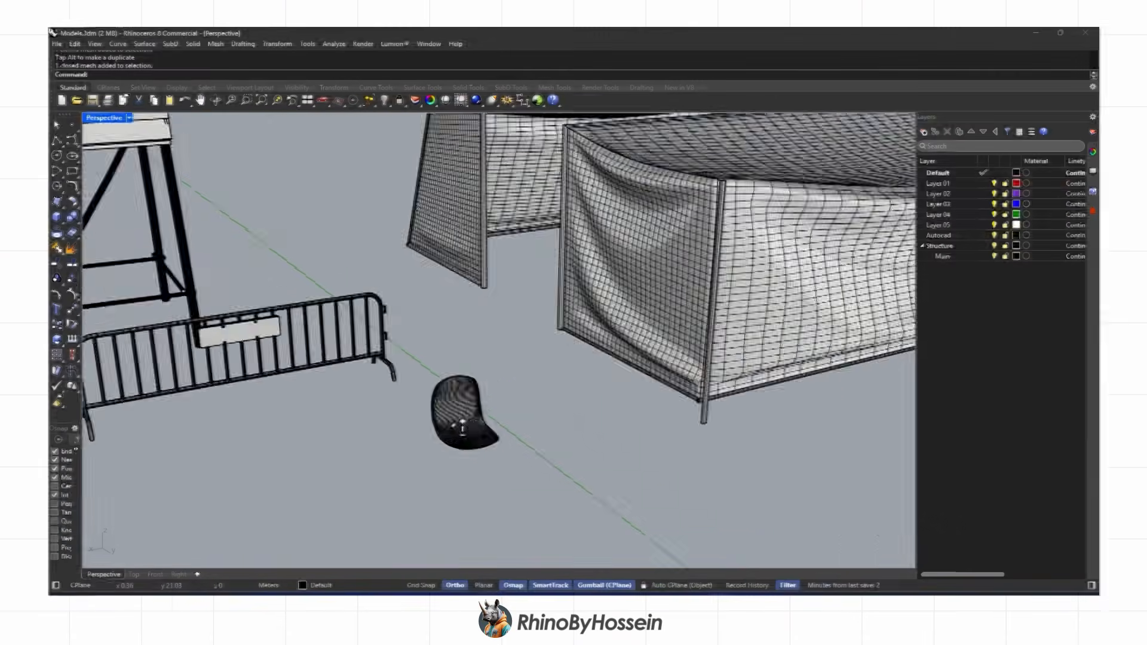
left_click(472, 417)
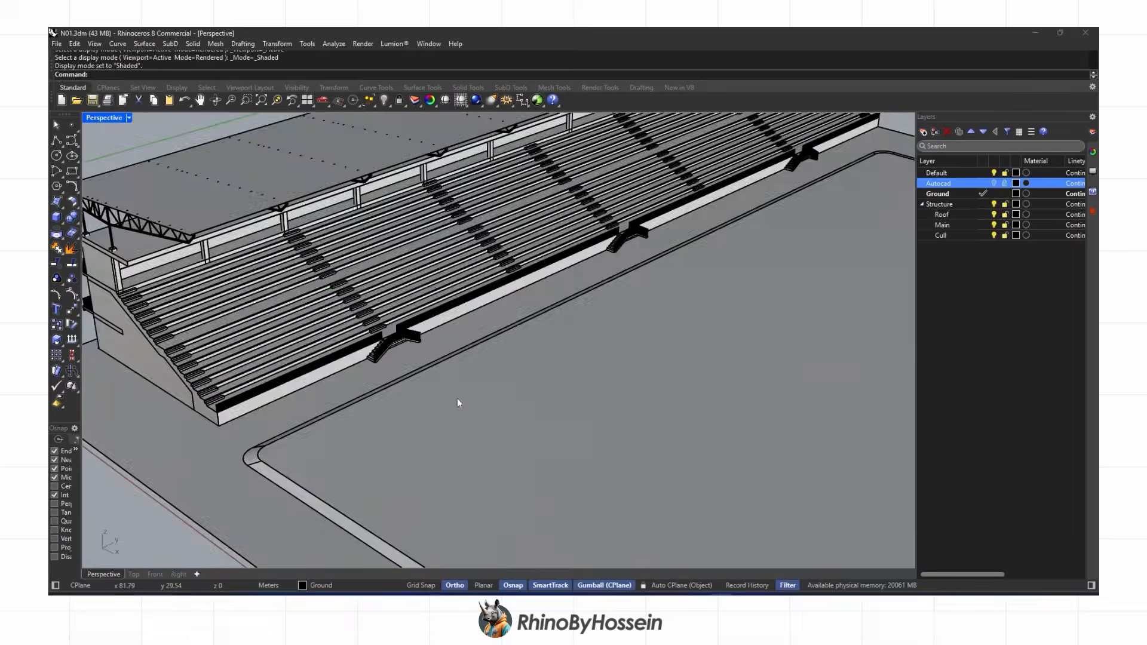
scroll(457, 398, "down", 5)
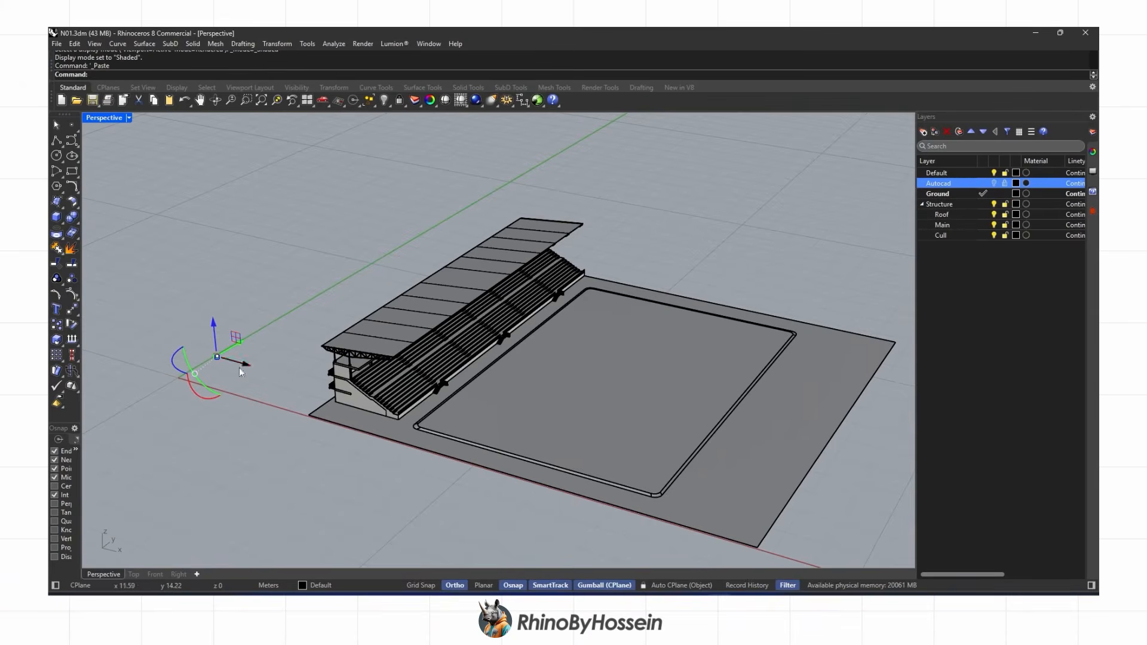
left_click(923, 132)
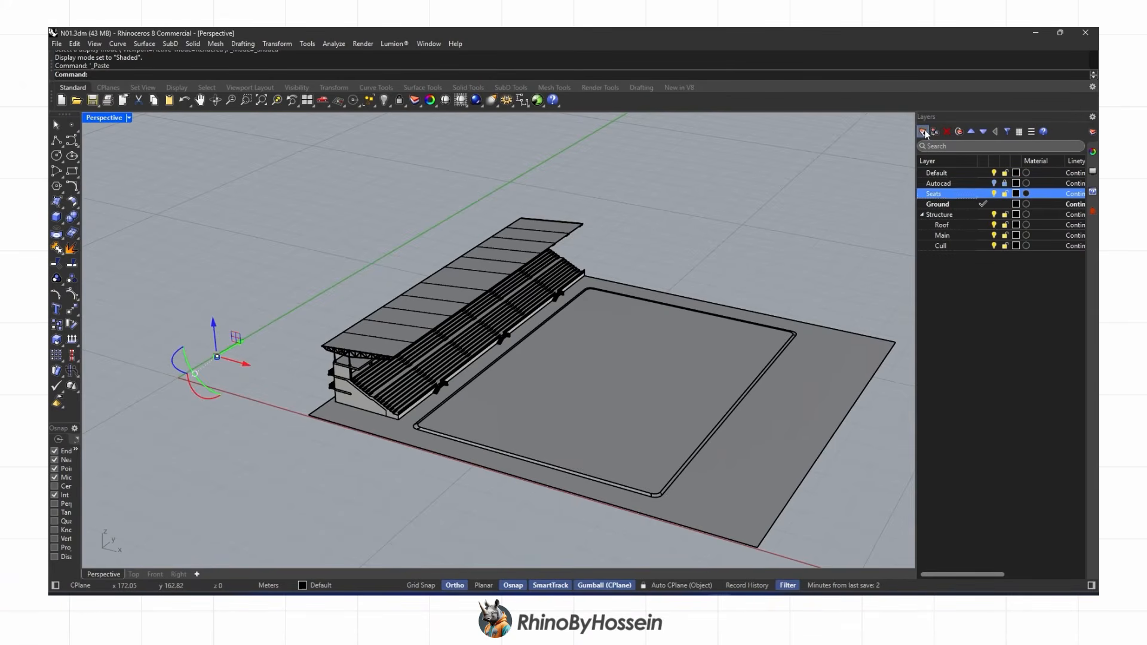
In the top view, move the pasted seat to the front end of the grandstand, beside the end aisle's step blocks
left_click(133, 575)
scroll(433, 336, "down", 12)
scroll(250, 350, "down", 3)
right_click_drag(249, 350, 356, 359)
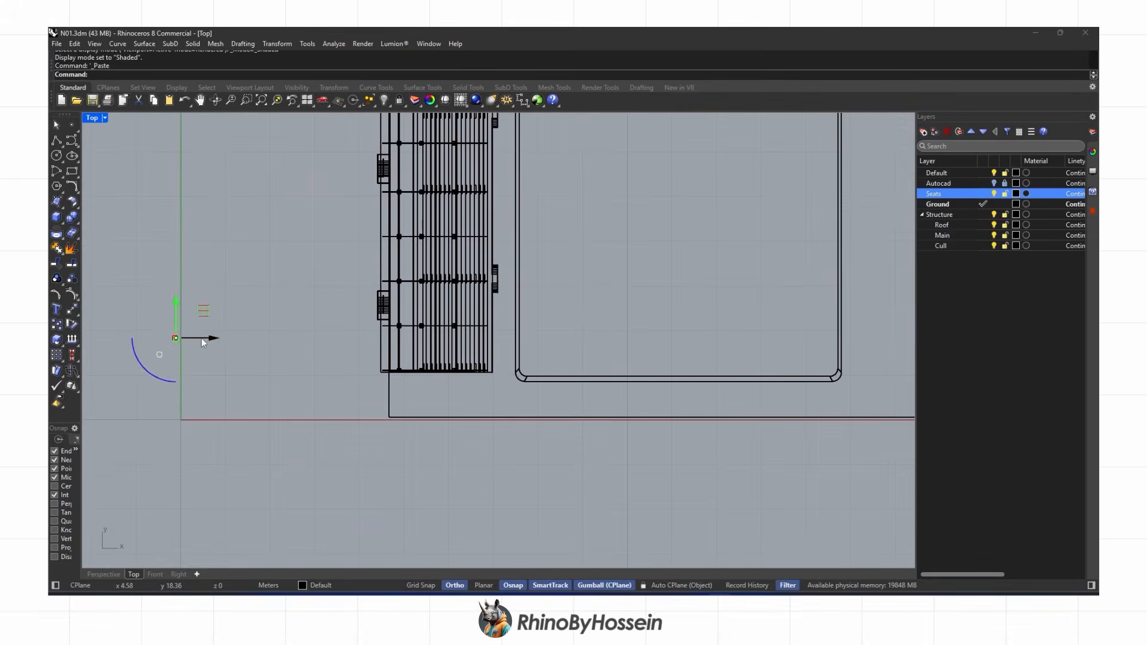
left_click_drag(501, 356, 507, 356)
scroll(486, 333, "up", 6)
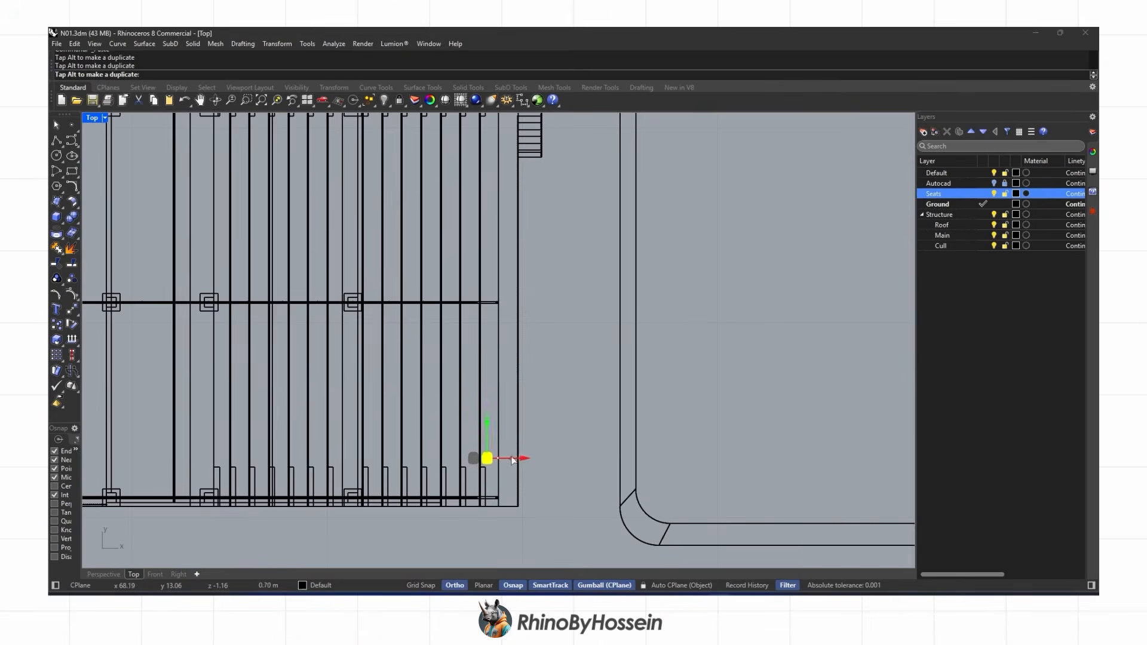
scroll(507, 466, "up", 5)
left_click_drag(493, 442, 421, 445)
left_click_drag(363, 479, 338, 433)
scroll(368, 457, "up", 4)
right_click_drag(369, 455, 406, 378)
left_click_drag(416, 390, 415, 397)
left_click_drag(455, 362, 452, 375)
In the front view, align the seat's bottom with the tread surface of the second tier from the front
left_click(155, 575)
scroll(526, 372, "down", 5)
scroll(598, 395, "up", 2)
type("zl")
key("Return")
left_click(168, 76)
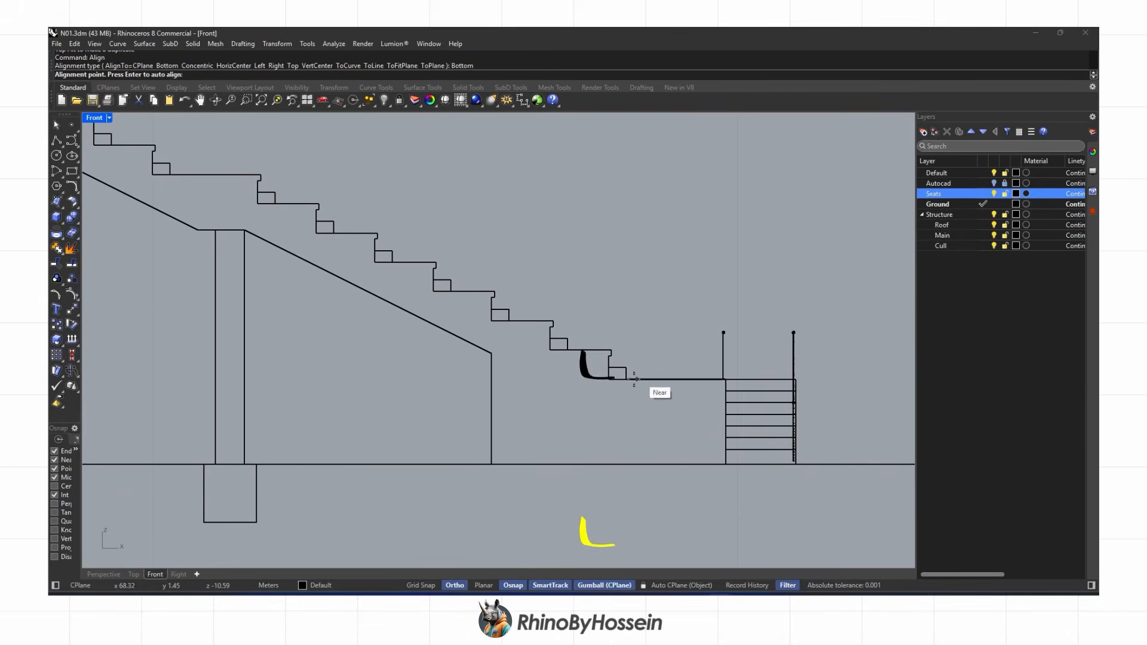
scroll(614, 353, "up", 3)
left_click(610, 352)
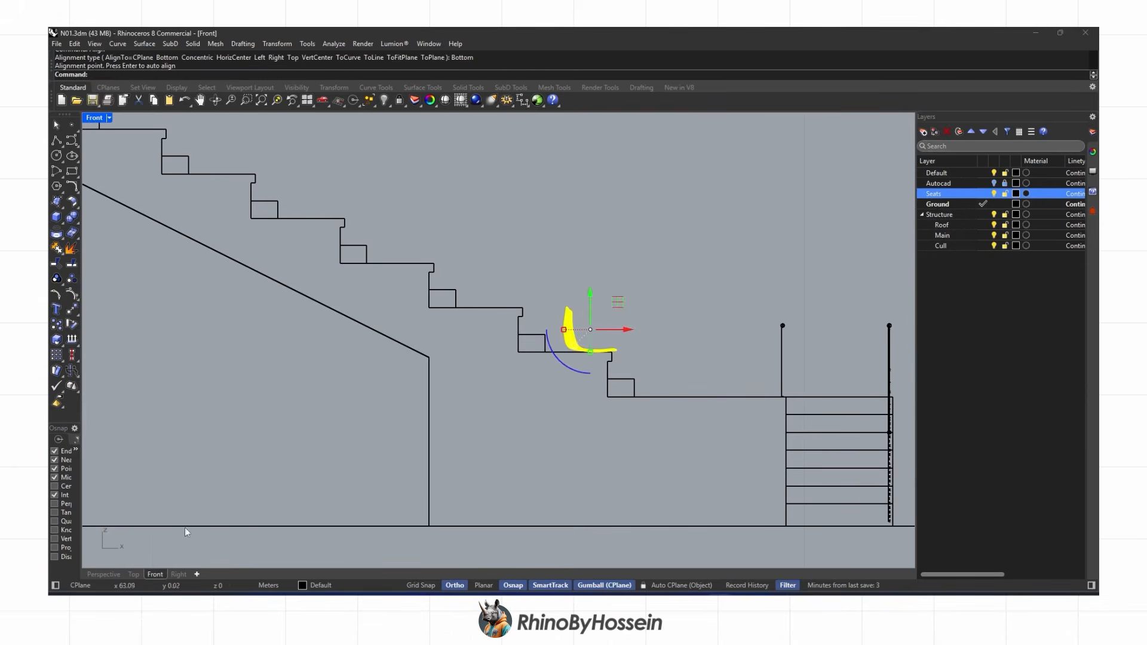
Assign the placed seat to the Seats layer in the perspective view
left_click(103, 575)
scroll(421, 389, "up", 6)
scroll(422, 392, "up", 2)
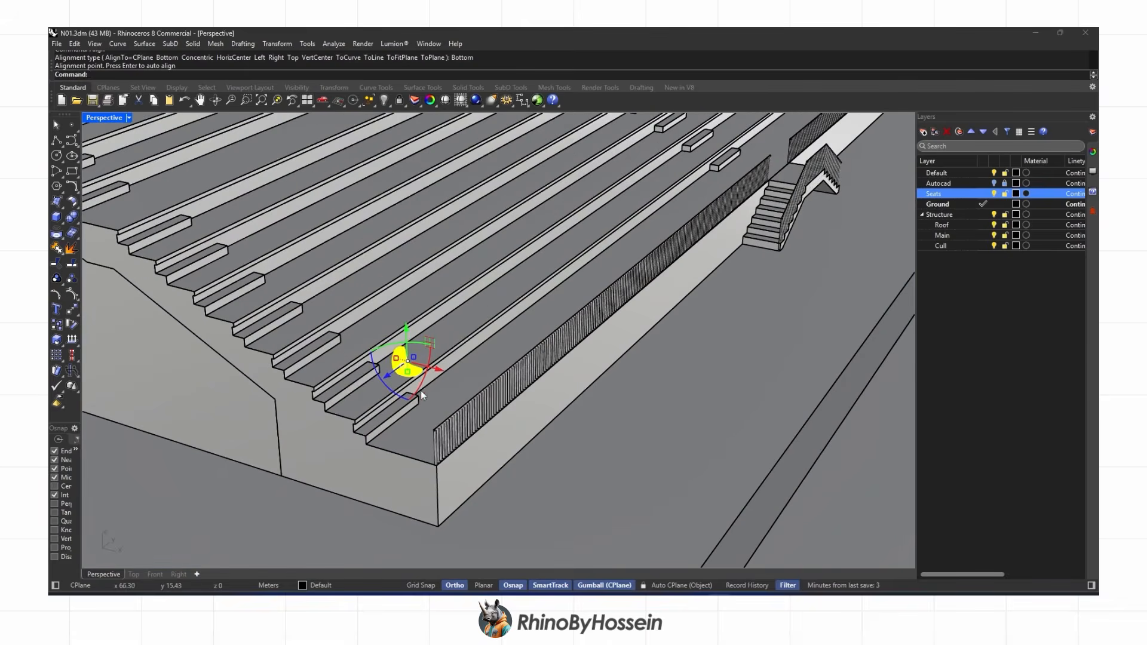
right_click(973, 199)
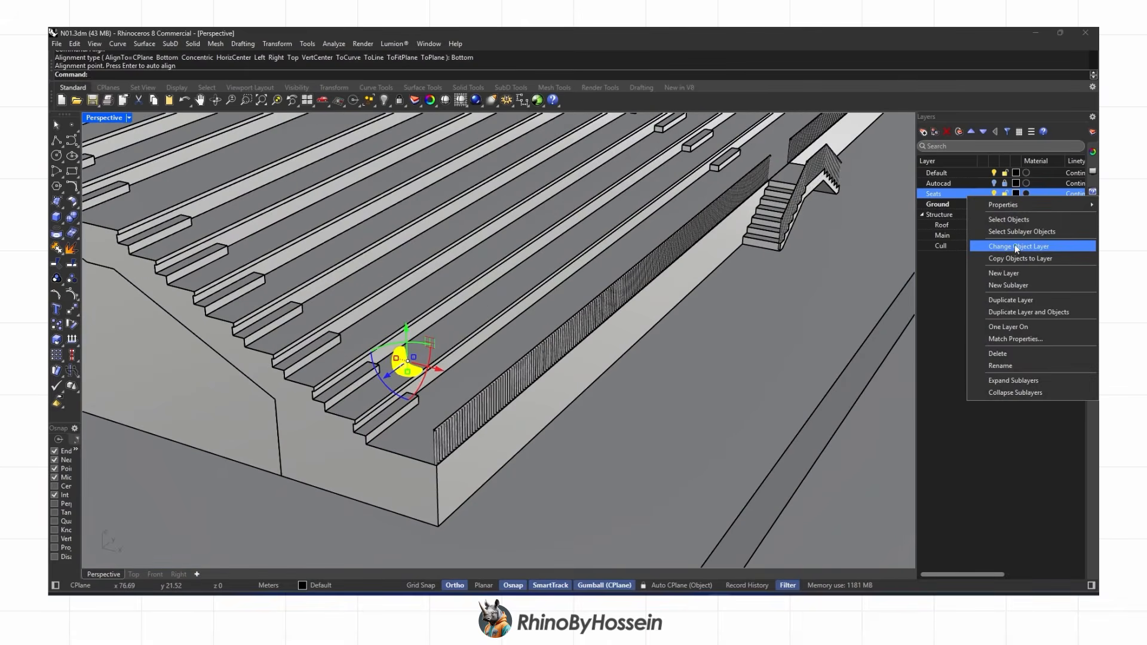
left_click(1015, 247)
scroll(422, 375, "up", 7)
key("Escape")
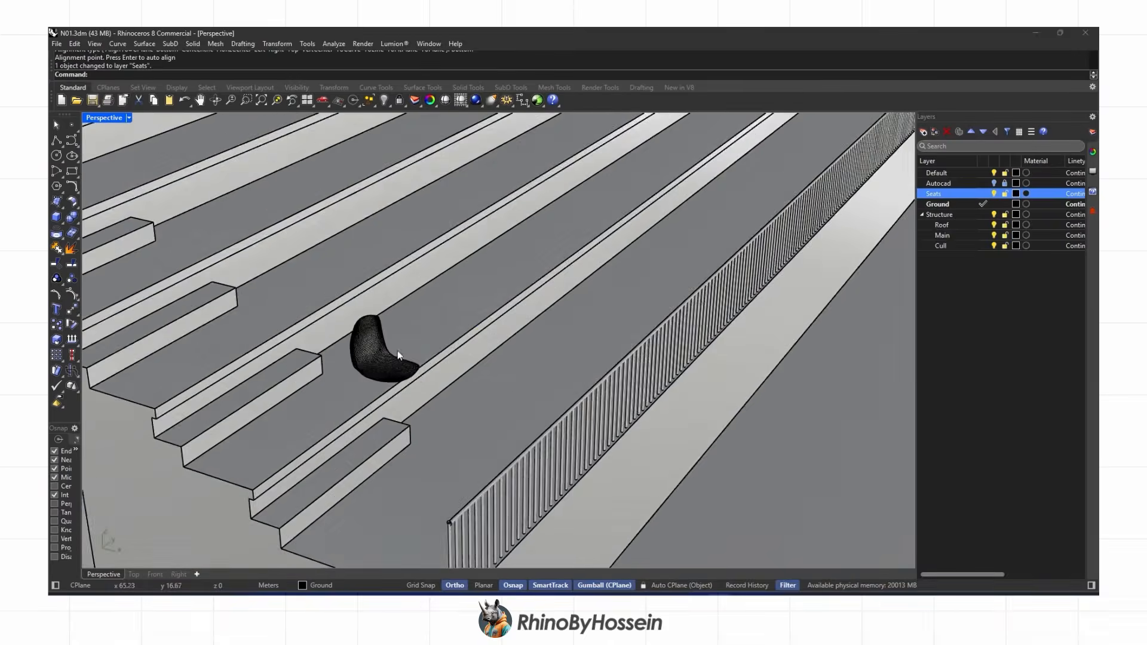
Copy the seat up through each tier below the wide walkway, using the aisle step blocks' corners as reference points
scroll(395, 353, "down", 4)
right_click_drag(338, 389, 369, 362)
left_click(478, 346)
left_click(56, 325)
scroll(439, 365, "up", 4)
scroll(442, 362, "up", 1)
left_click(452, 309)
left_click(438, 217)
right_click_drag(449, 251, 481, 301)
scroll(518, 349, "down", 6)
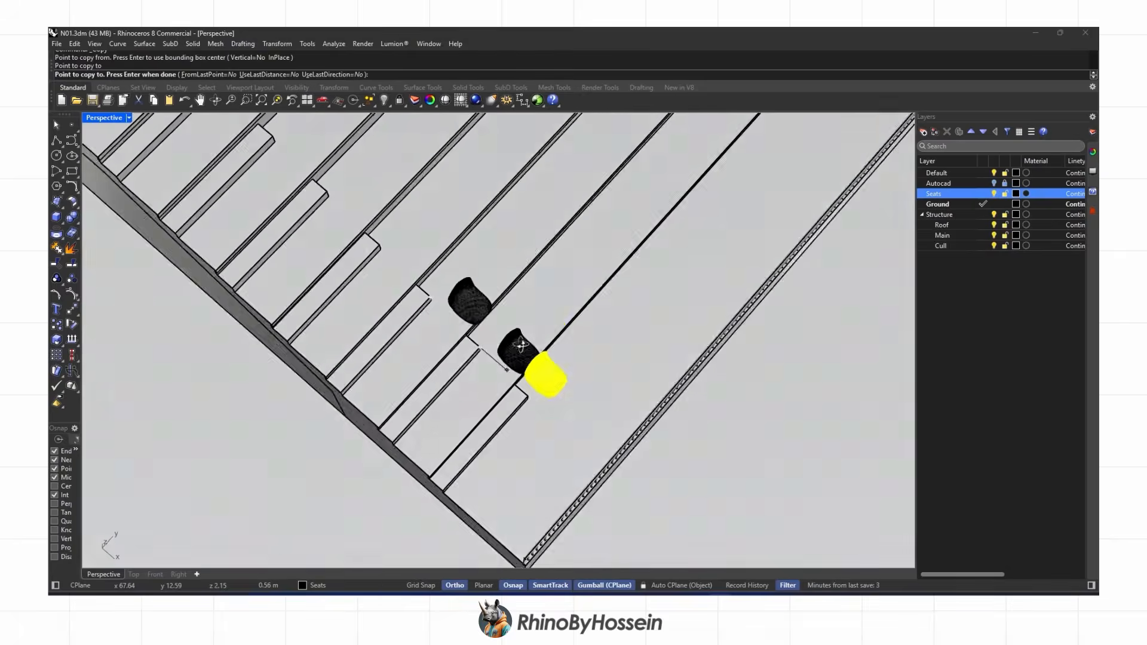
right_click_drag(517, 350, 512, 281)
scroll(398, 247, "up", 2)
left_click(389, 245)
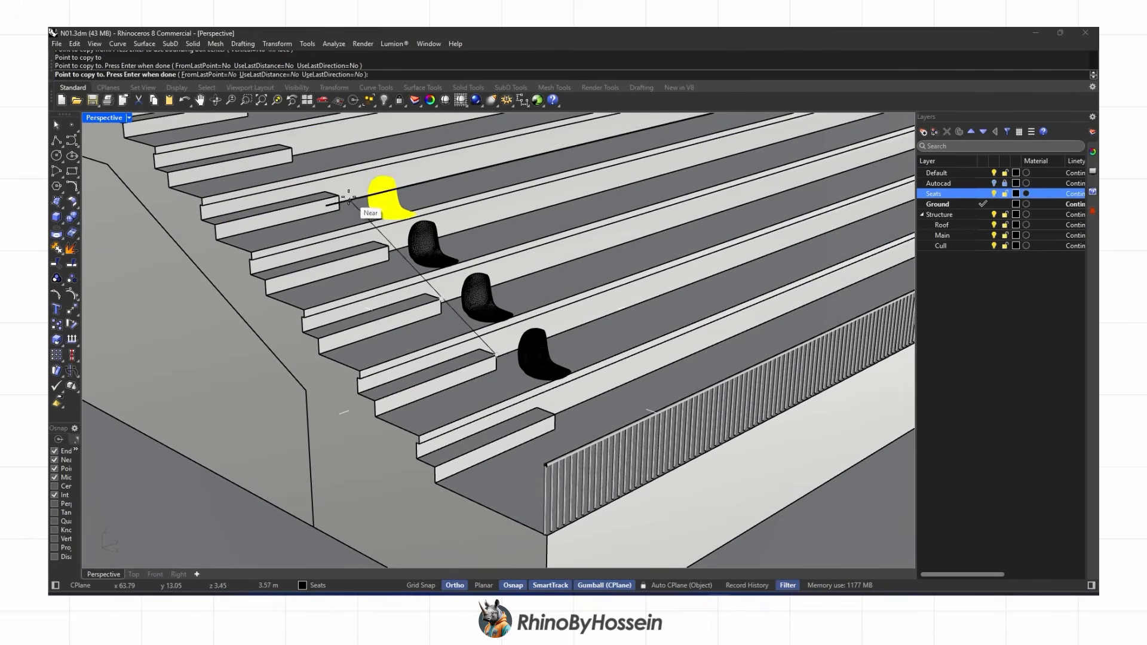
left_click(293, 148)
right_click_drag(308, 148, 460, 335, "shift")
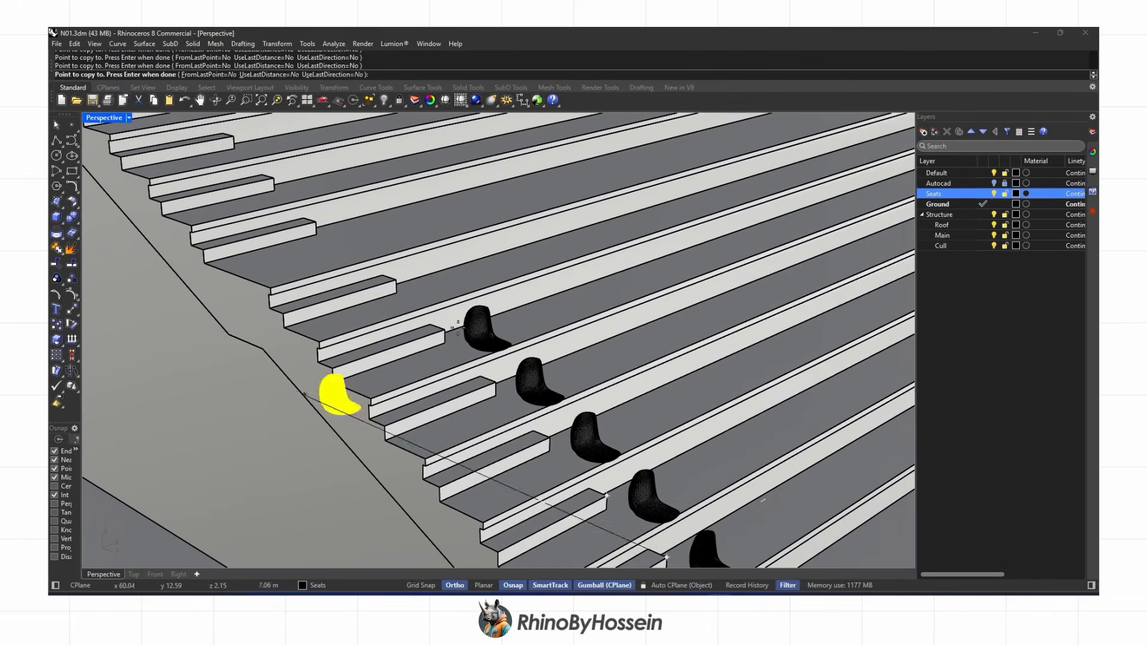
left_click(396, 280)
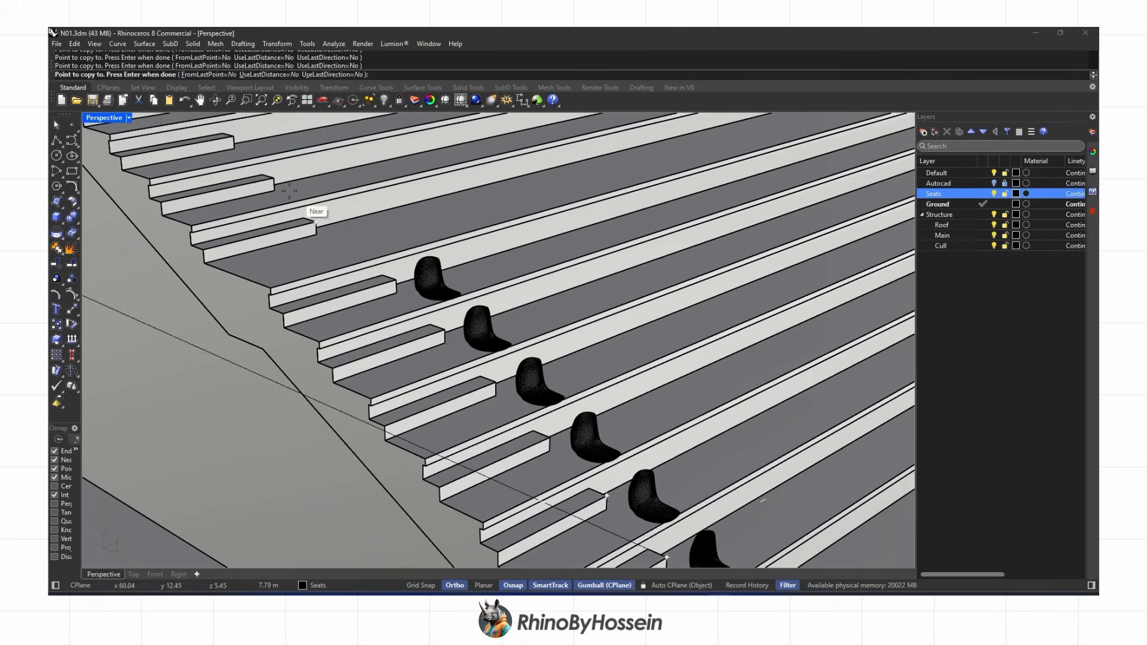
Continue copying the seat onto each tier above the wide walkway up to the top row, and clear the selection
right_click_drag(329, 197, 491, 316, "shift")
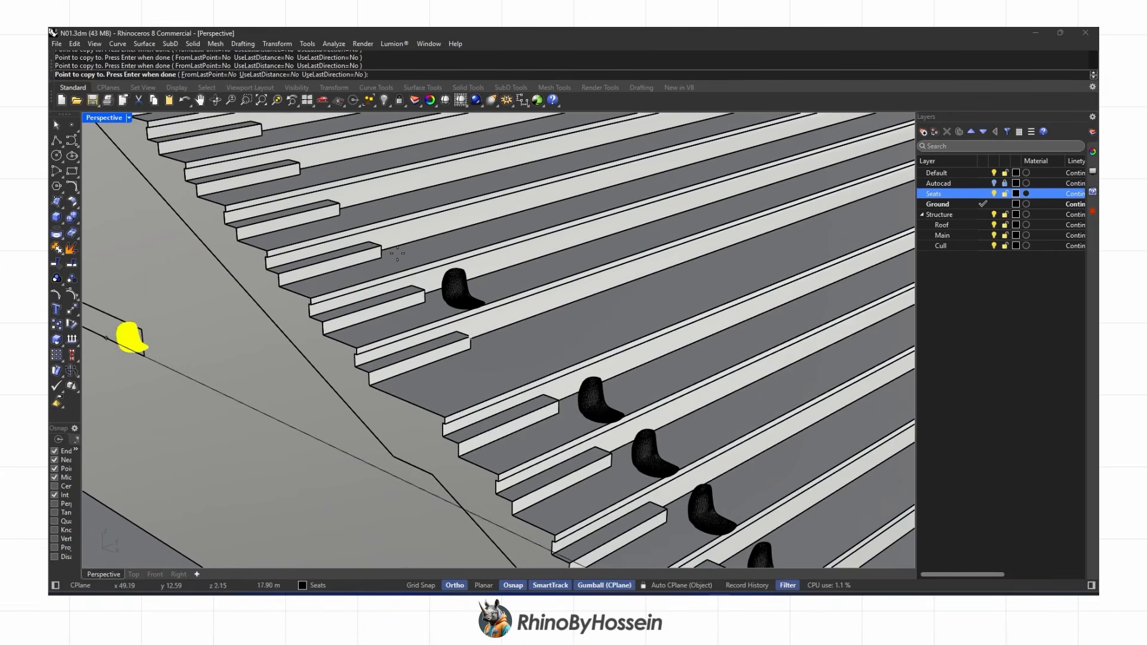
left_click(382, 246)
left_click(340, 198)
right_click_drag(299, 164, 403, 266, "shift")
left_click(400, 264)
left_click(365, 226)
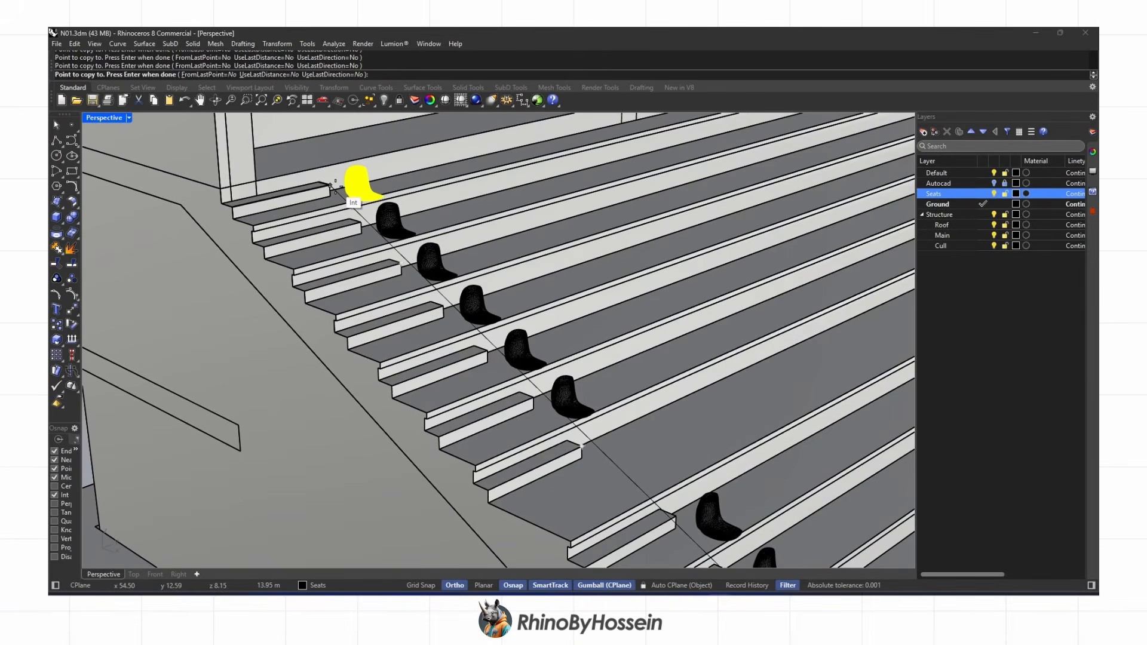
left_click(331, 186)
key("Return")
scroll(454, 281, "down", 6)
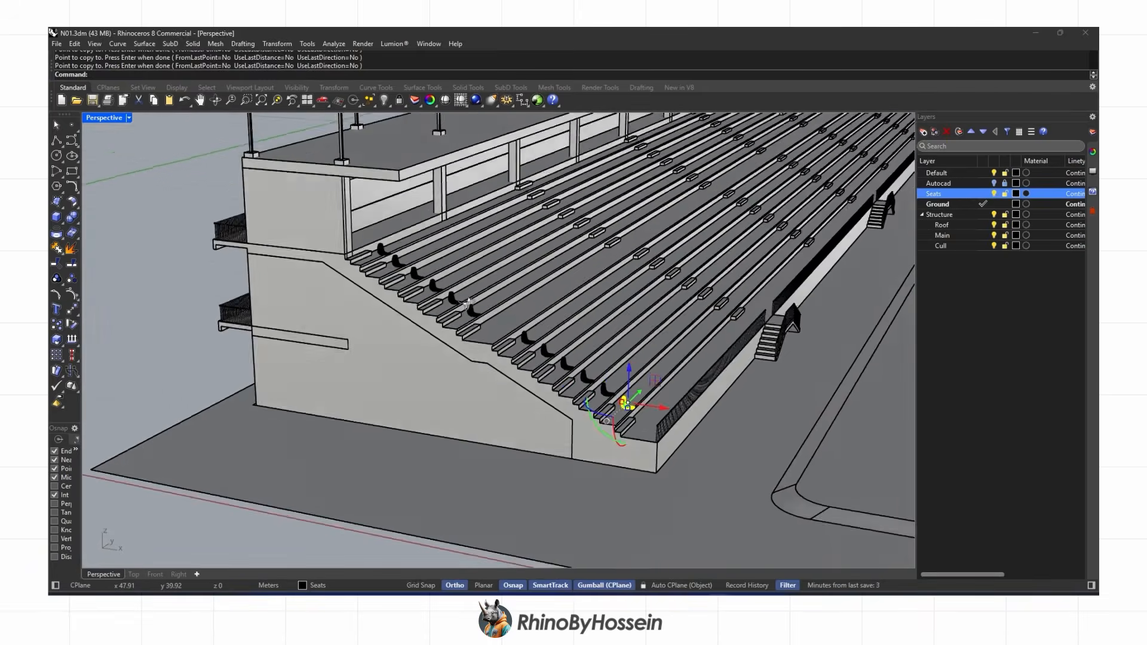
right_click_drag(468, 302, 442, 360)
key("Escape")
Select every second seat in the column and move these seats about 0.2 m along their rows to stagger them
scroll(434, 361, "up", 5)
left_click(426, 359)
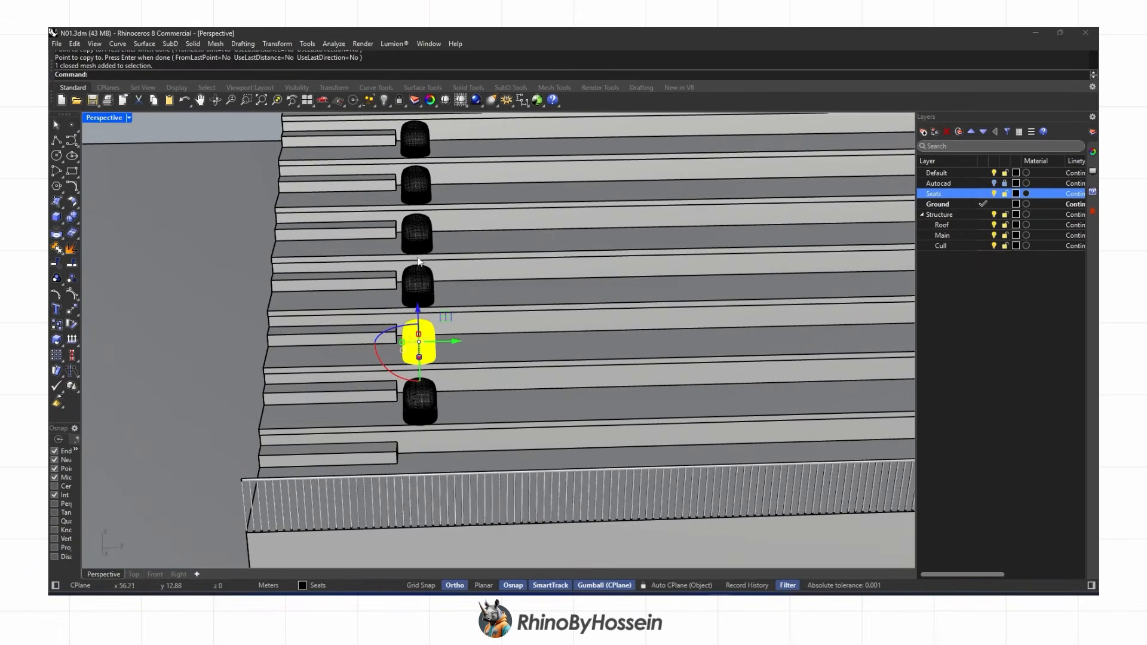
left_click(417, 250, "shift")
left_click(412, 150, "shift")
right_click_drag(412, 151, 418, 239)
left_click(420, 238, "ctrl")
left_click(416, 173, "shift")
right_click_drag(416, 173, 426, 233)
left_click(416, 270, "shift")
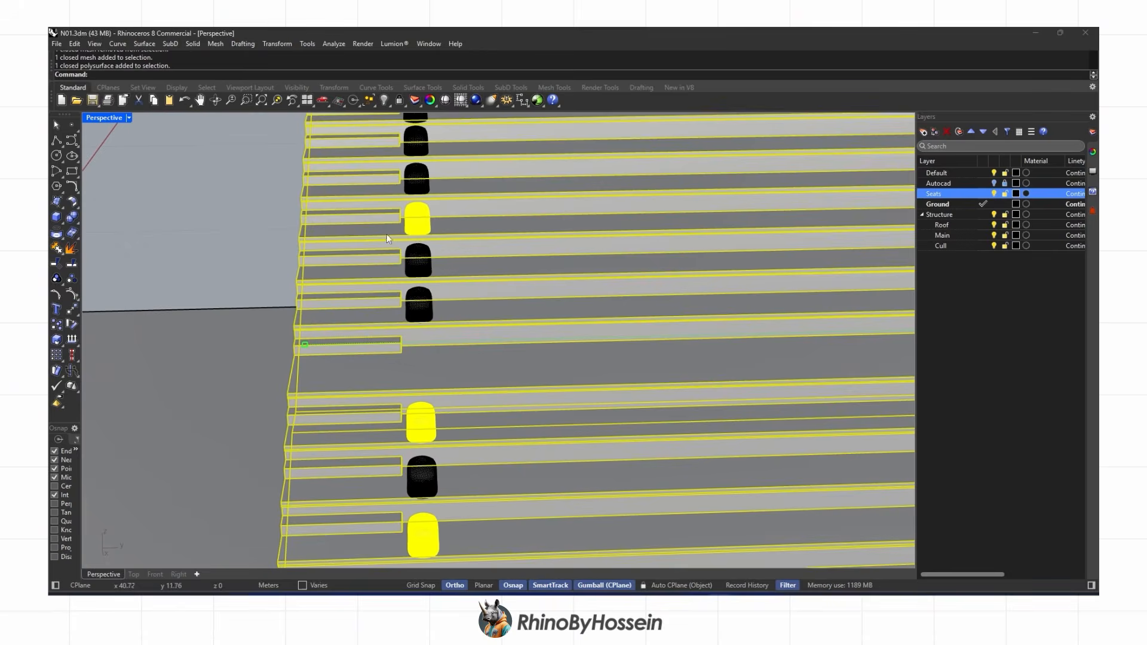
left_click(407, 241, "ctrl")
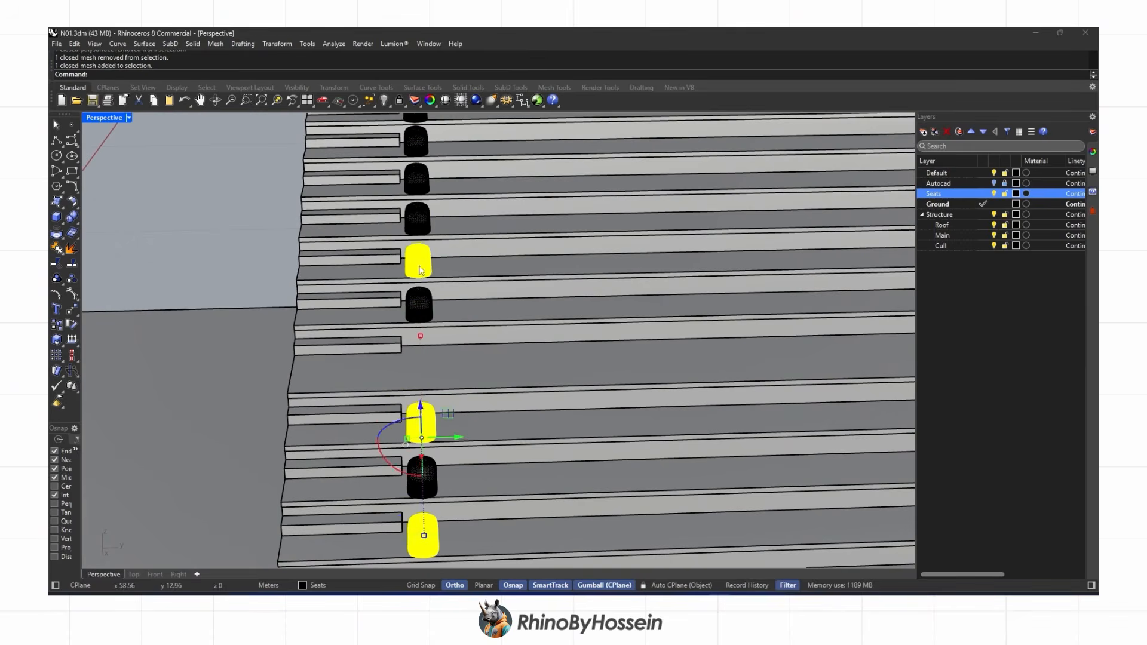
right_click_drag(420, 270, 418, 212)
left_click(417, 142, "shift")
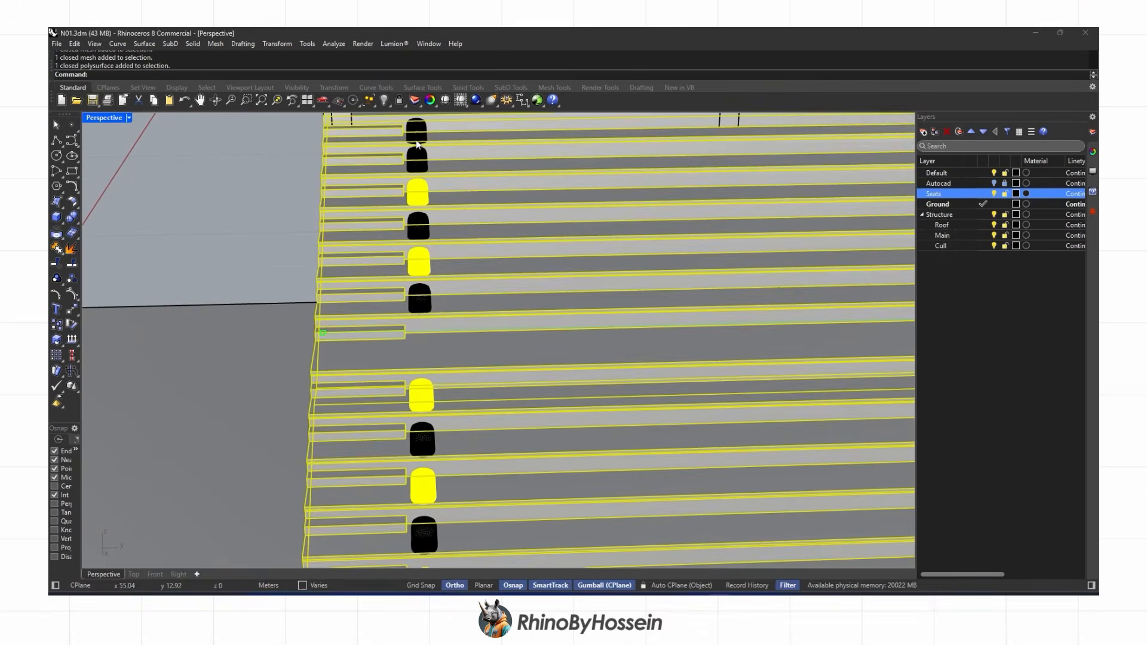
left_click(372, 142, "ctrl")
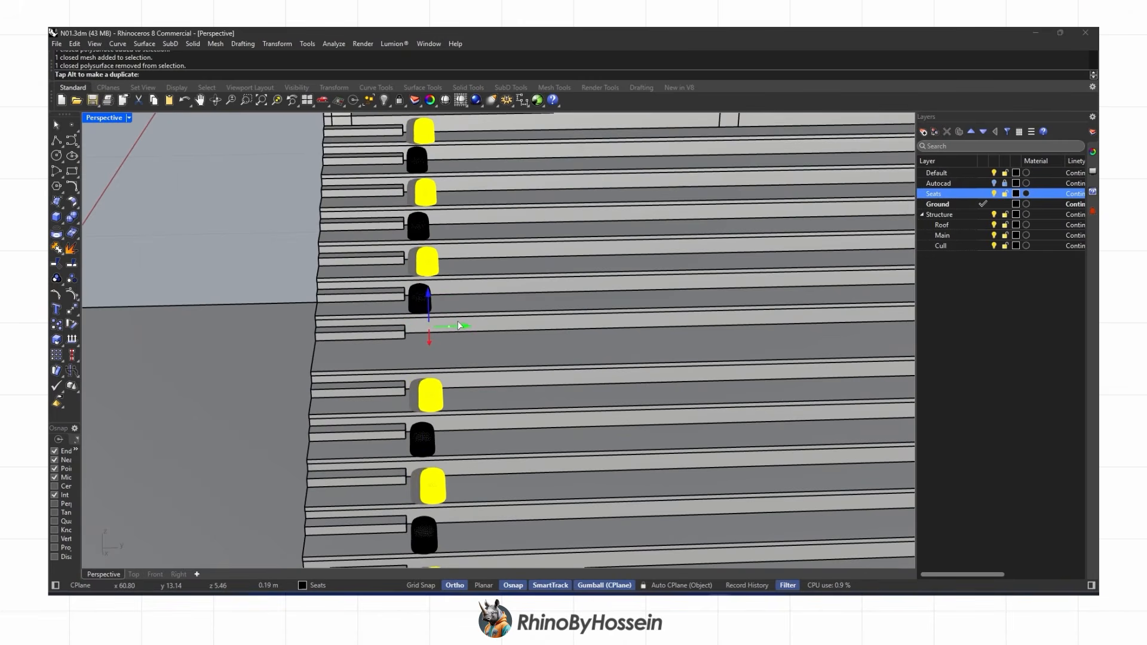
left_click_drag(458, 325, 461, 324)
Duplicate the long front edge of the lowest tier that carries a seat as a curve
scroll(461, 321, "down", 5)
left_click(335, 277)
right_click_drag(427, 439, 102, 268)
left_click(62, 238)
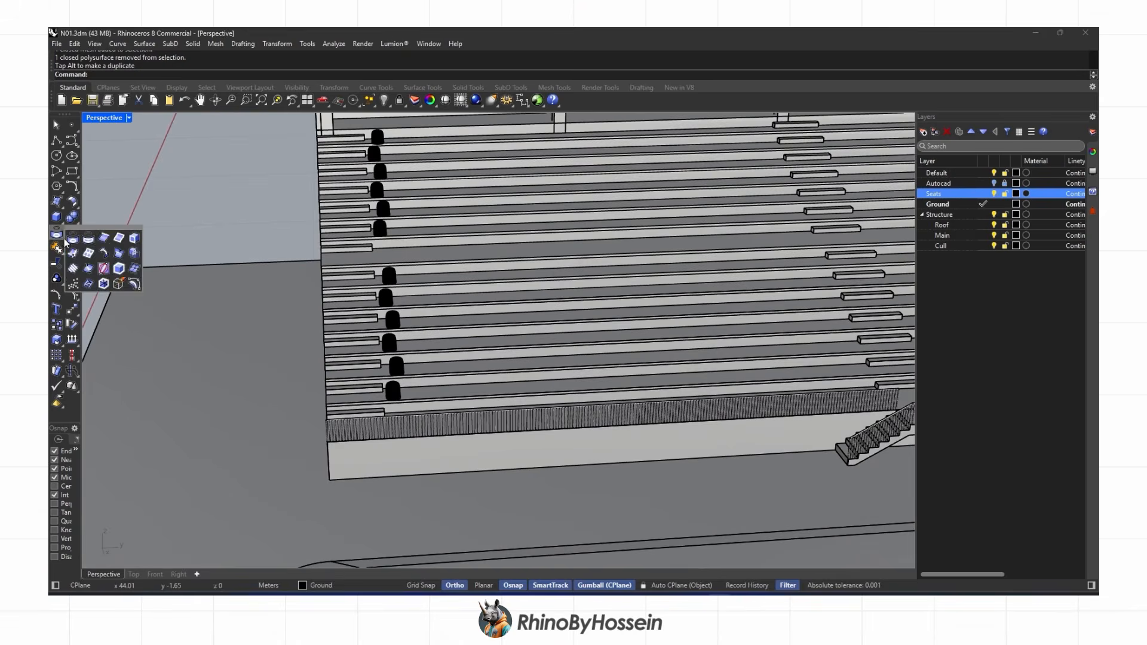
left_click(105, 238)
scroll(429, 399, "up", 5)
left_click(418, 404)
right_click_drag(448, 417, 483, 416)
key("Return")
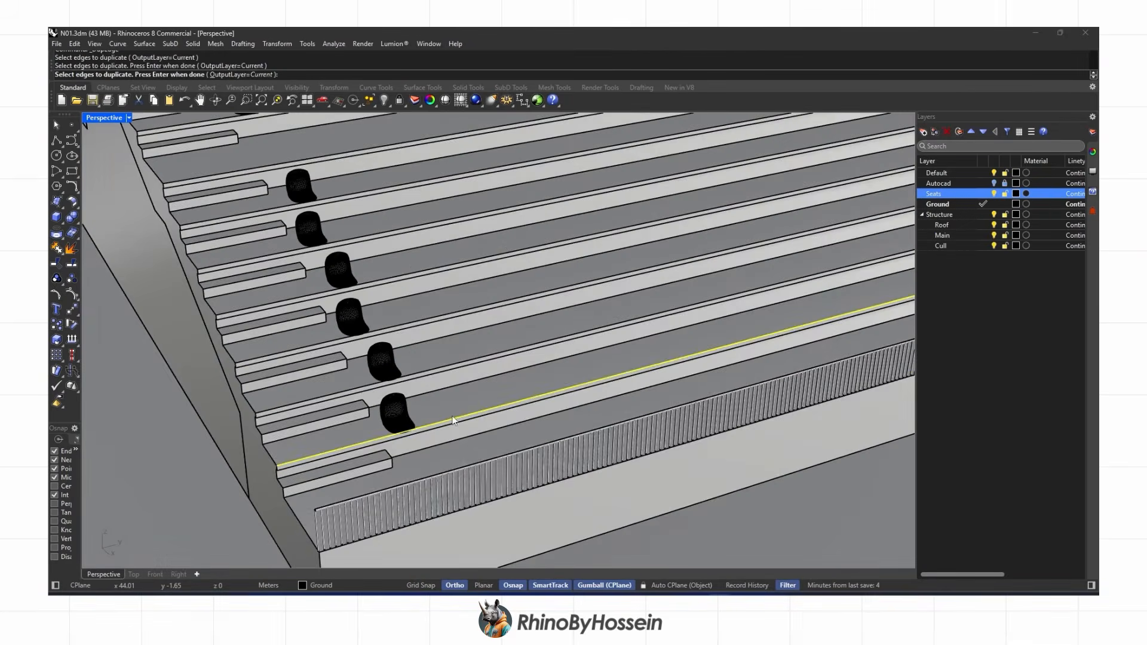
Select all objects on the Seats layer and group them, leaving the duplicated edge curve out of the selection
scroll(485, 415, "down", 2)
right_click(974, 199)
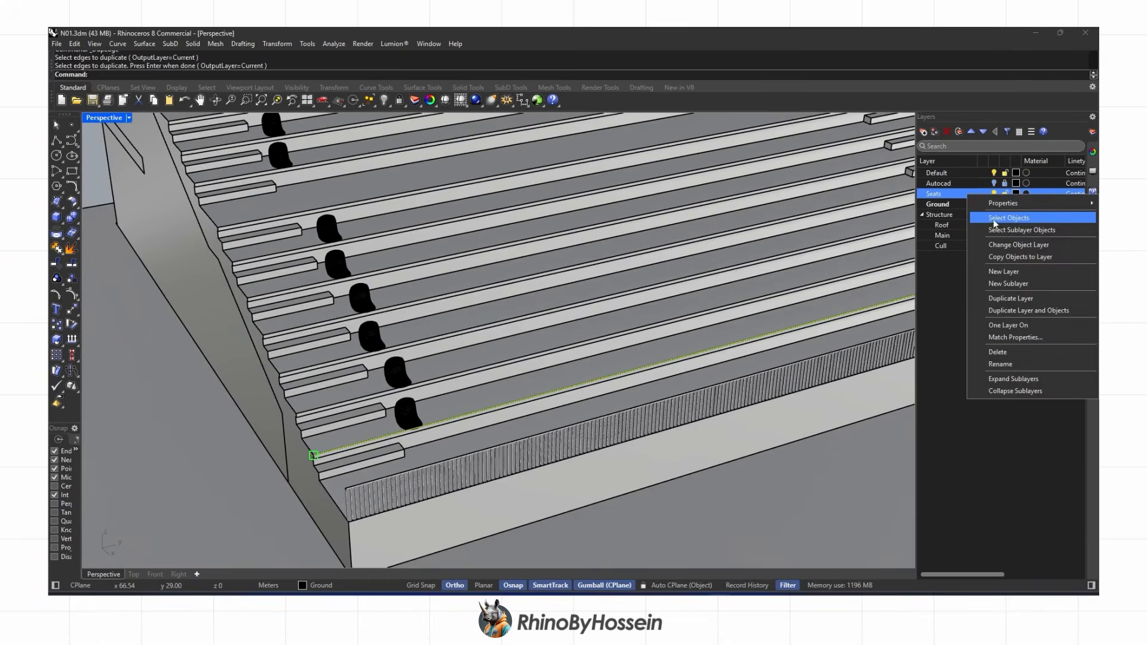
left_click(998, 219)
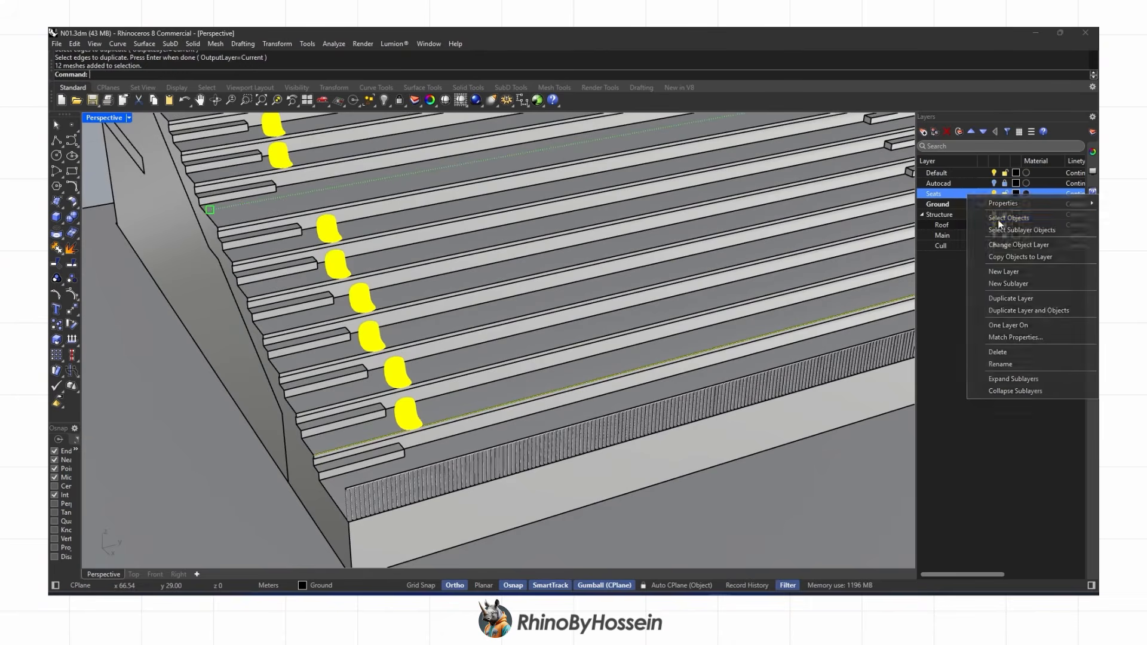
left_click(56, 279)
Array the grouped seat column along the duplicated front edge curve, setting the distance between items to 0.5 m
right_click_drag(347, 358, 282, 313)
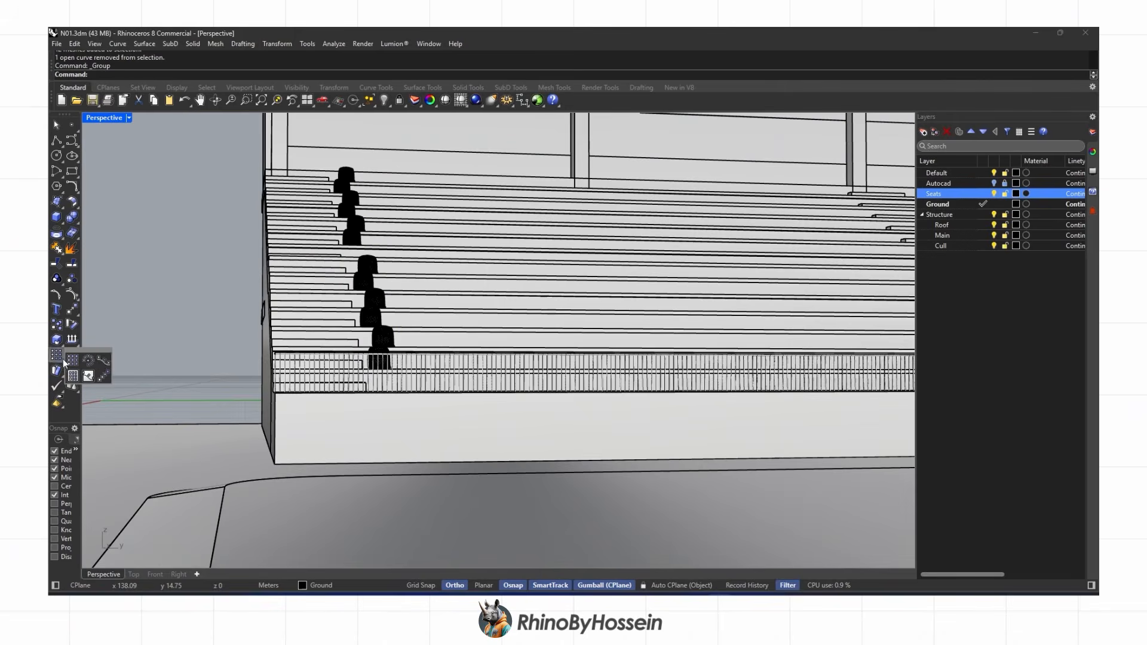
left_click(103, 373)
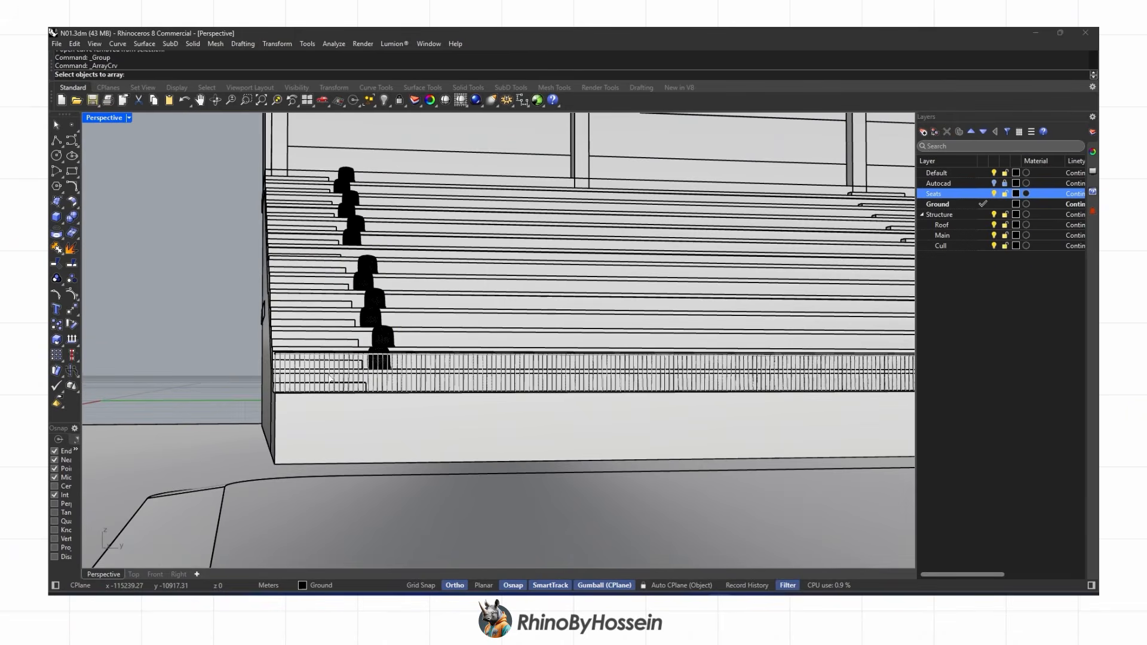
scroll(335, 391, "up", 5)
scroll(411, 404, "down", 2)
left_click(369, 387)
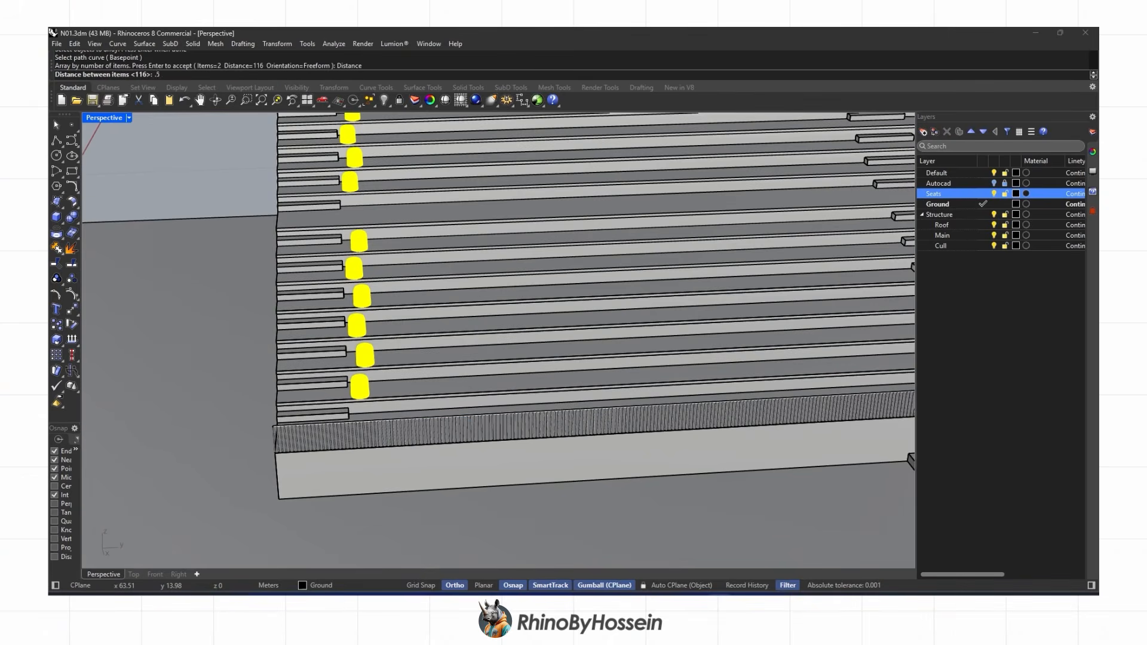
key("Return")
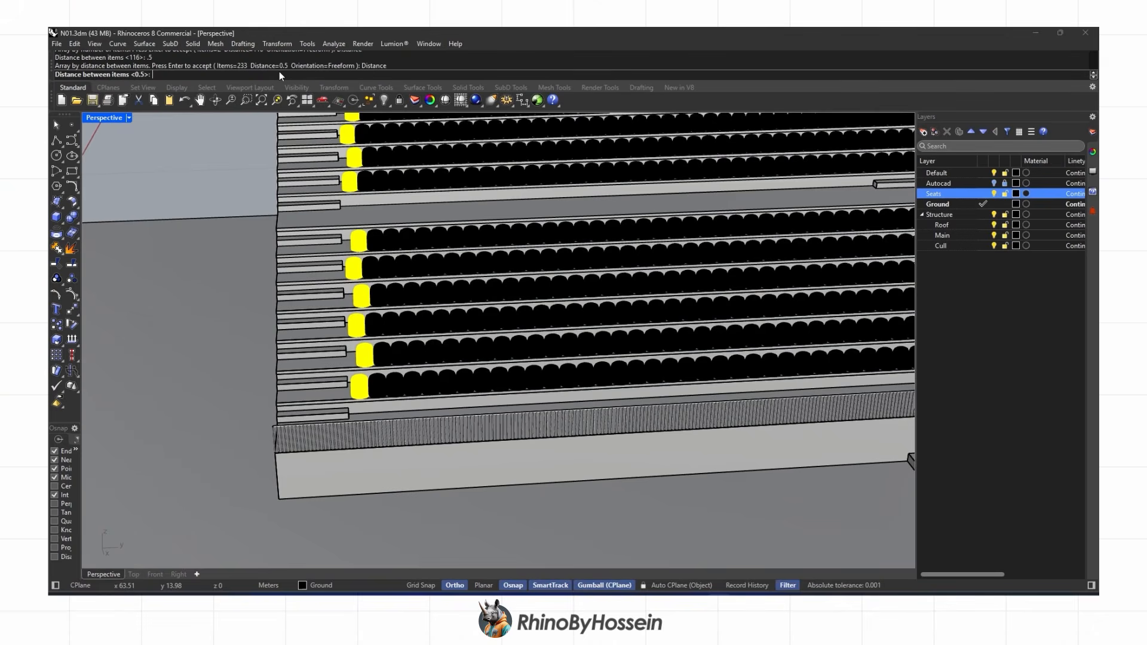
Increase the array's distance between items to 0.6 m and complete it
key("Return")
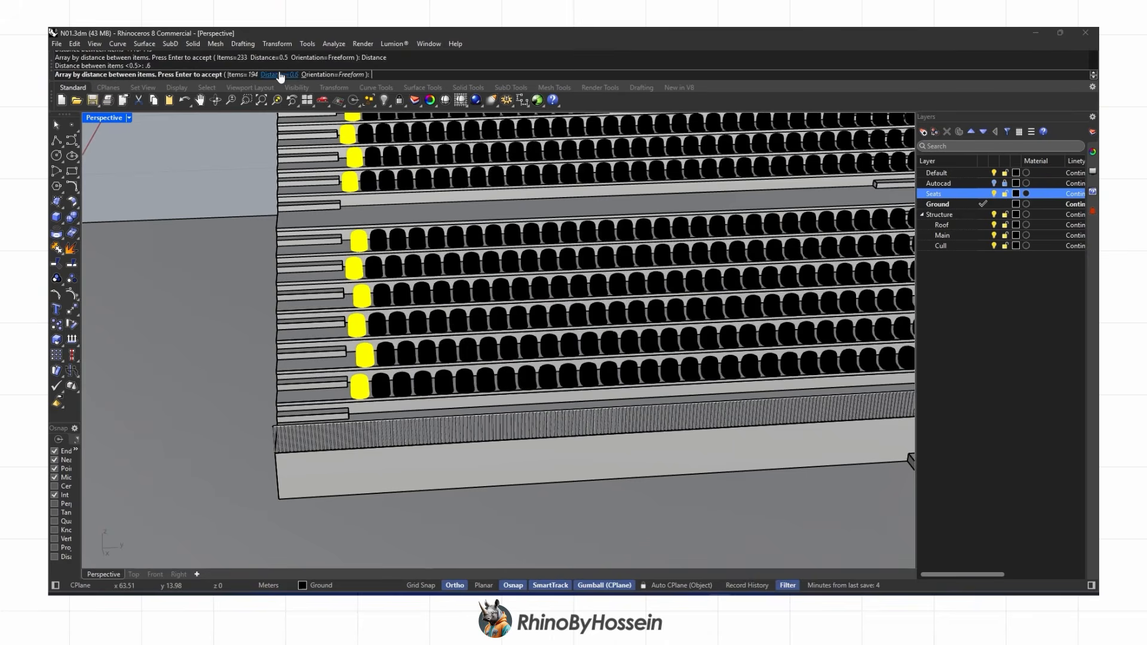
scroll(266, 233, "down", 6)
right_click_drag(331, 249, 400, 206)
scroll(346, 297, "up", 8)
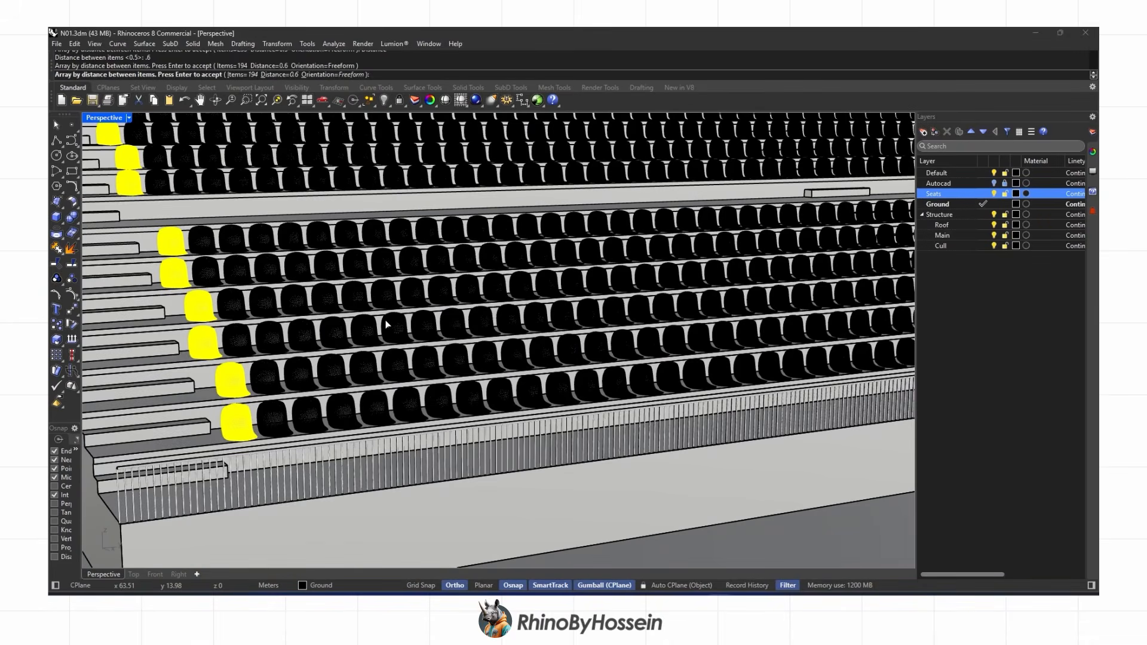
key("Return")
key("Return")
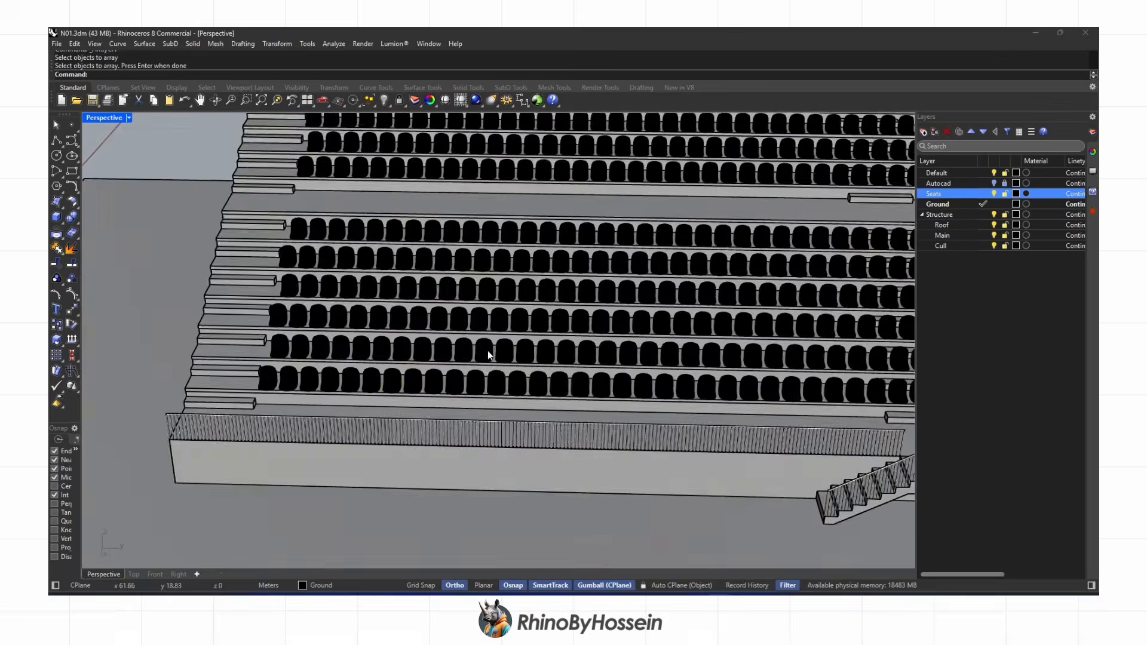
Delete the seat columns that block the stepped aisle above the first pitch-side staircase
scroll(538, 348, "down", 5)
right_click_drag(625, 405, 425, 442, "shift")
scroll(612, 403, "up", 3)
scroll(612, 405, "up", 5)
left_click(515, 422)
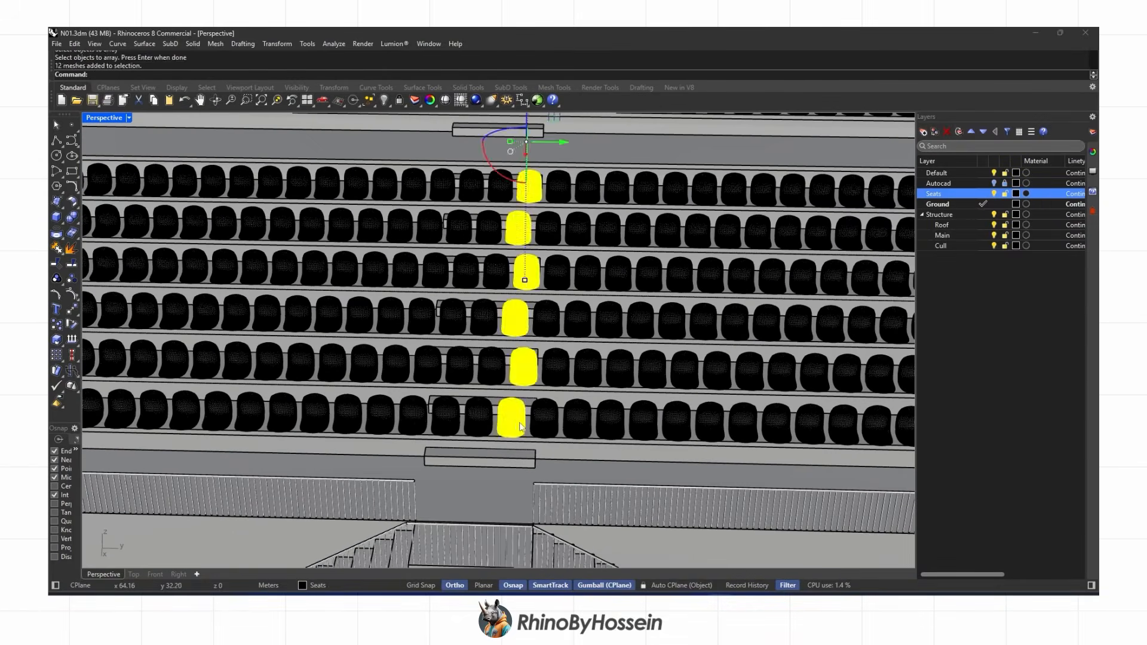
scroll(463, 410, "down", 3)
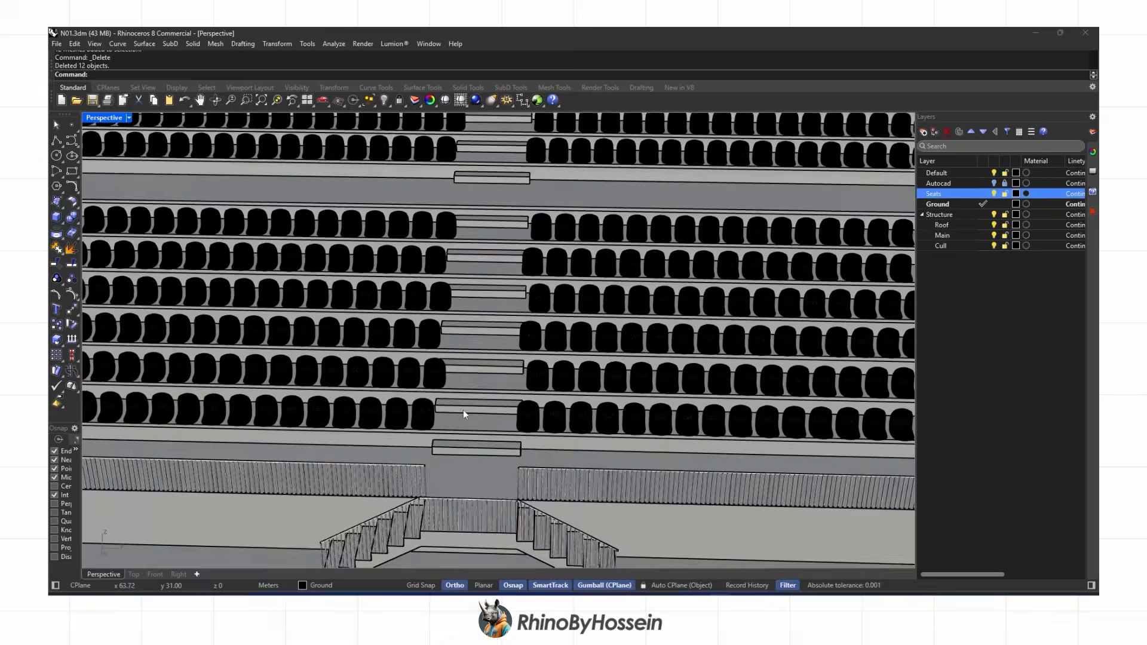
left_click(438, 411)
key("Delete")
Clear the grandstand's second stepped aisle by deleting the seat columns that stand on its step blocks
right_click_drag(442, 411, 448, 382)
scroll(449, 378, "down", 7)
scroll(471, 384, "down", 2)
scroll(716, 368, "up", 6)
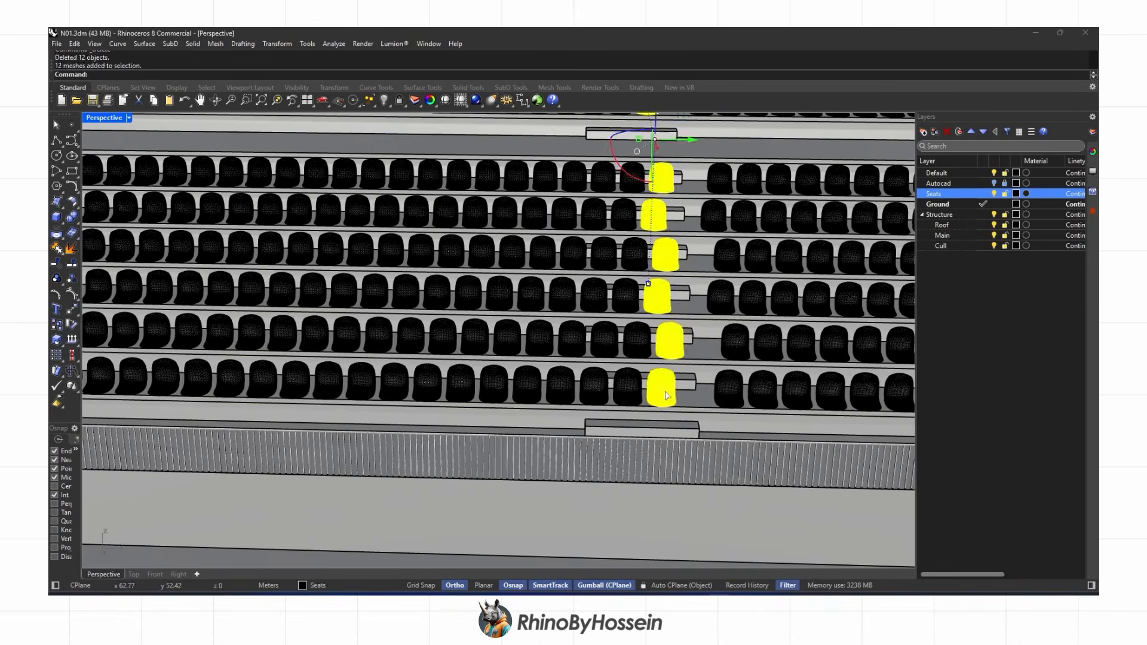
key("Delete")
scroll(599, 397, "down", 4)
scroll(560, 385, "up", 4)
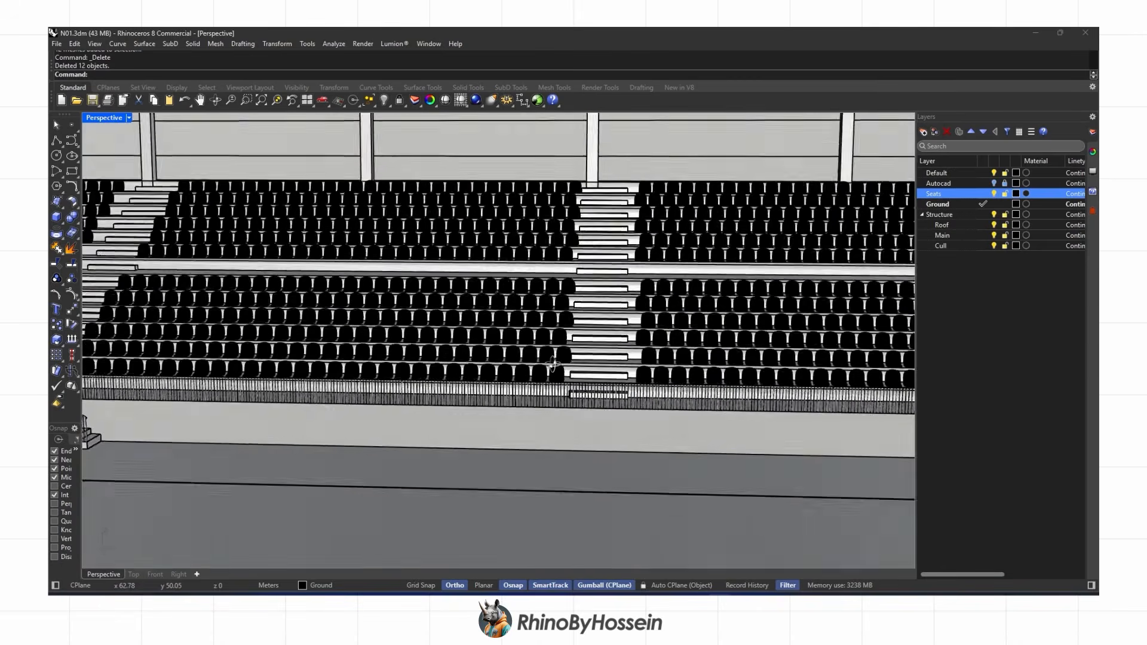
scroll(570, 367, "down", 5)
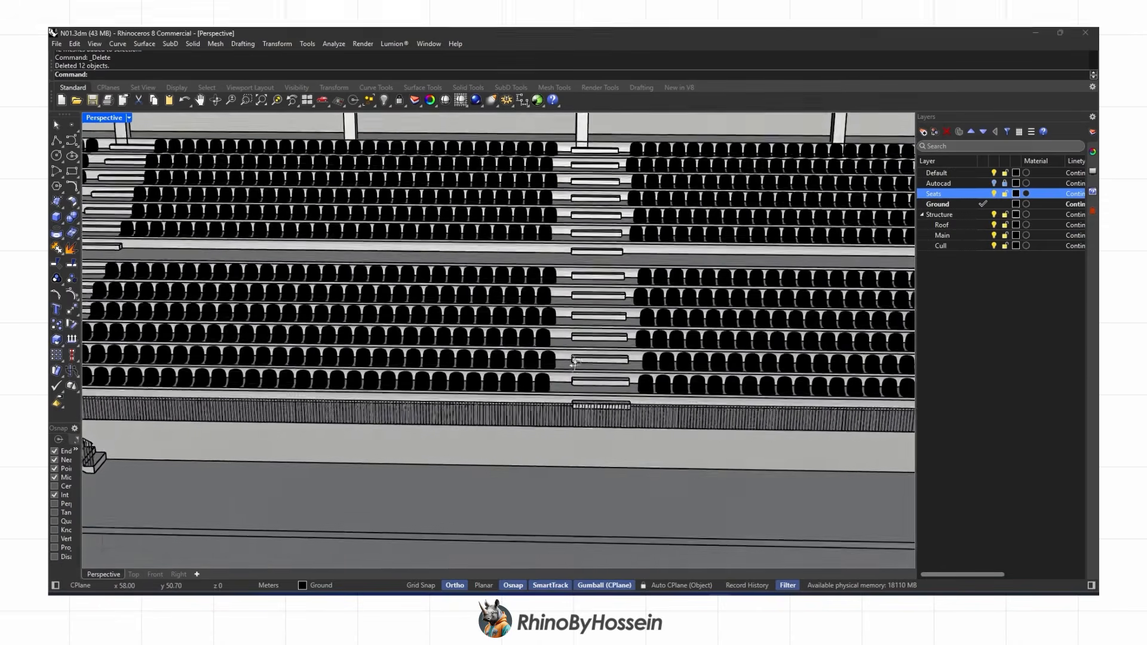
scroll(583, 399, "down", 4)
scroll(582, 397, "up", 4)
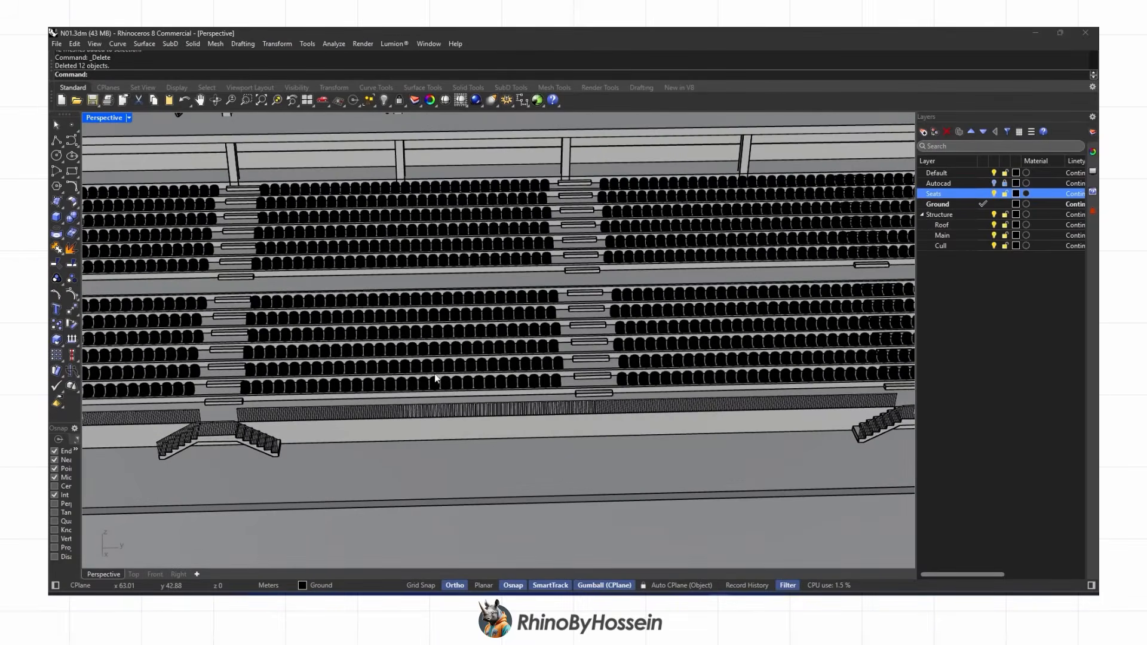
Delete the seat columns covering the third stepped aisle, above the middle pitch-side staircase
right_click_drag(666, 371, 305, 369, "shift")
scroll(705, 374, "up", 5)
scroll(705, 374, "down", 5)
right_click_drag(705, 375, 438, 384, "shift")
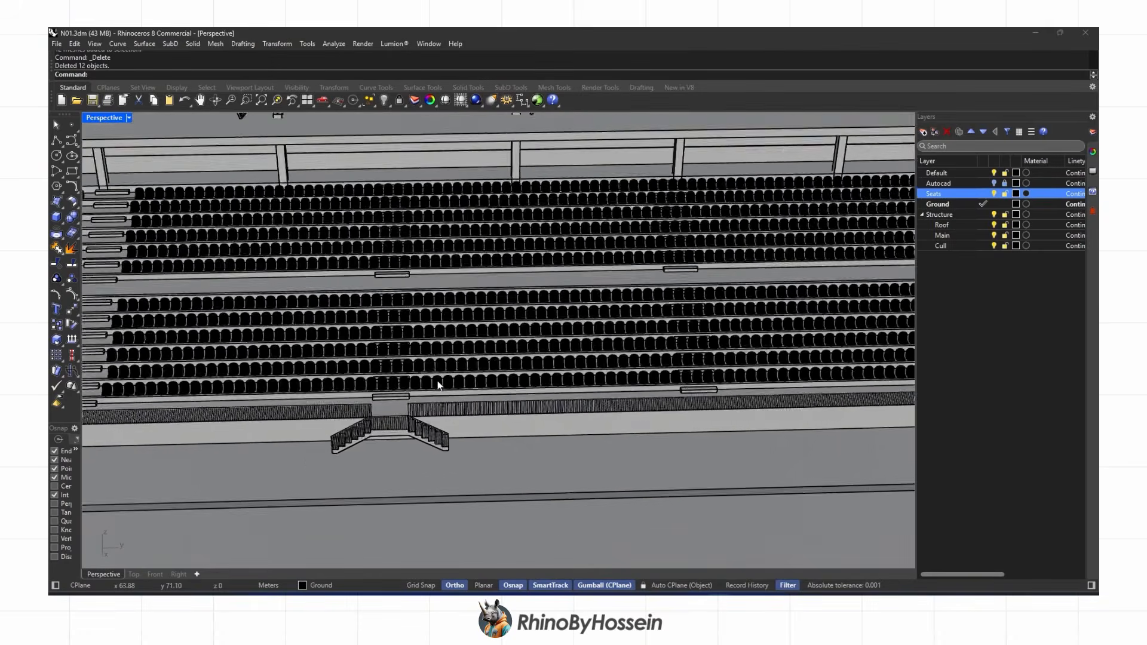
scroll(436, 382, "up", 6)
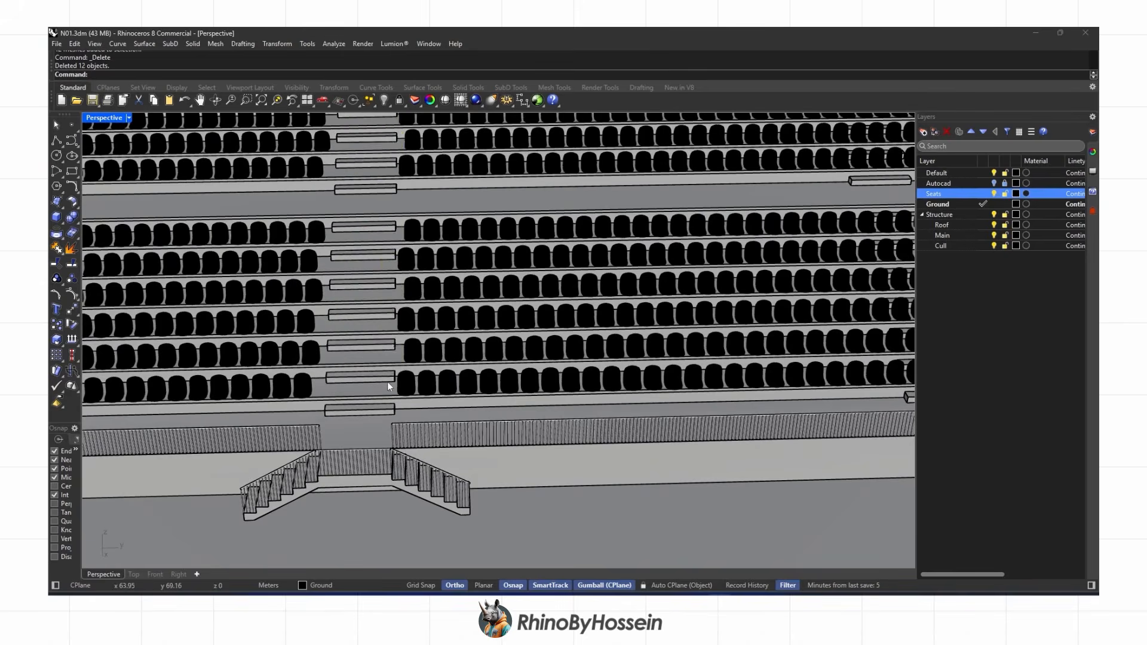
Remove the seat columns covering the fourth stepped aisle and select the column bordering its far side for removal
scroll(387, 386, "down", 5)
scroll(658, 371, "up", 6)
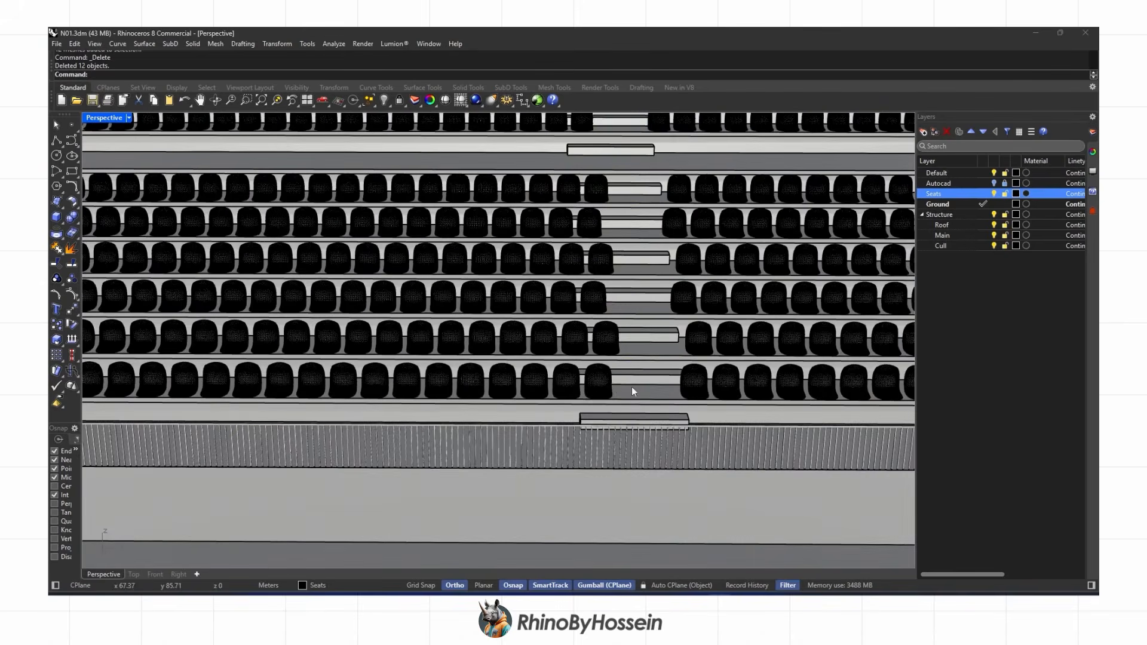
scroll(585, 388, "down", 8)
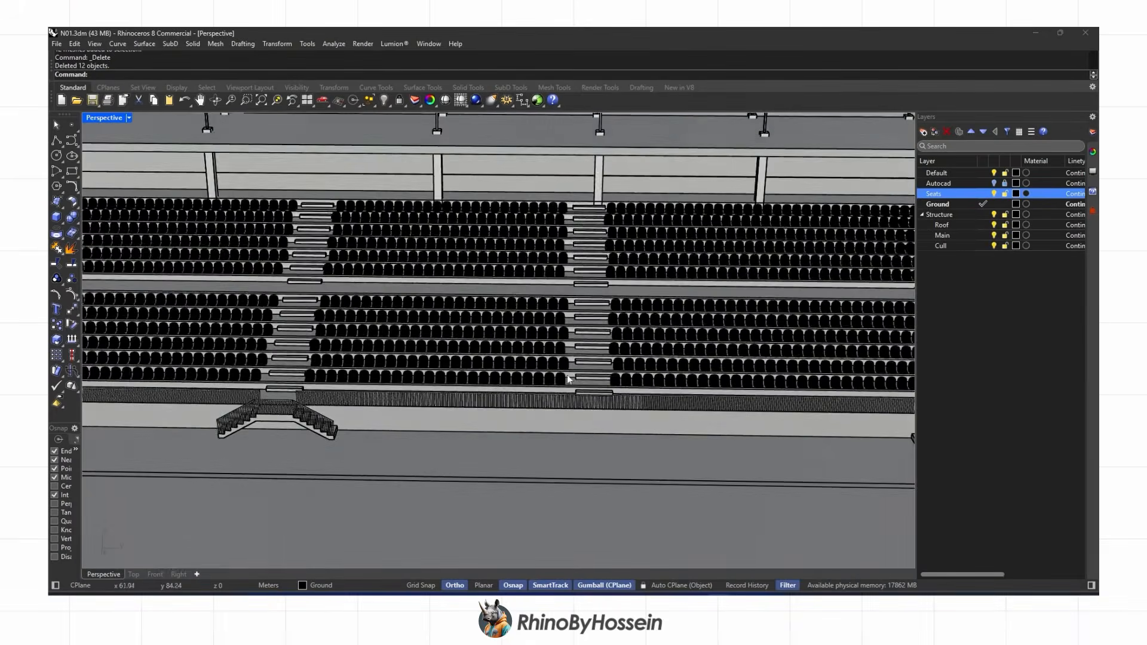
scroll(584, 366, "up", 8)
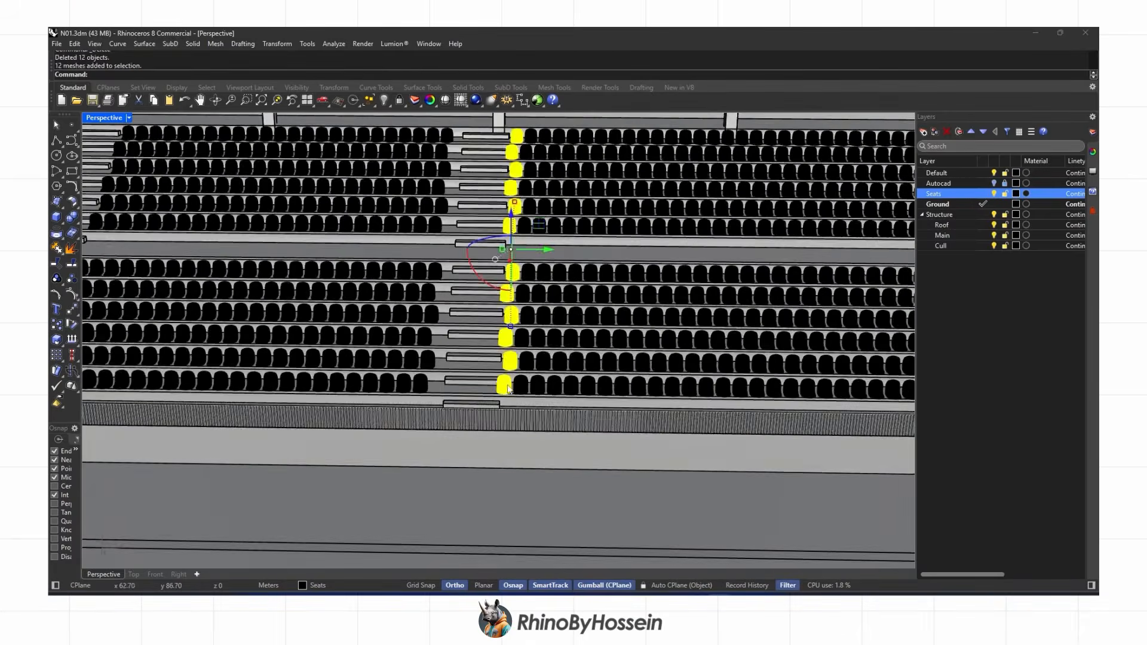
Delete the seat columns covering the fifth stepped aisle, above the last pitch-side staircase
scroll(496, 364, "down", 6)
scroll(690, 392, "up", 8)
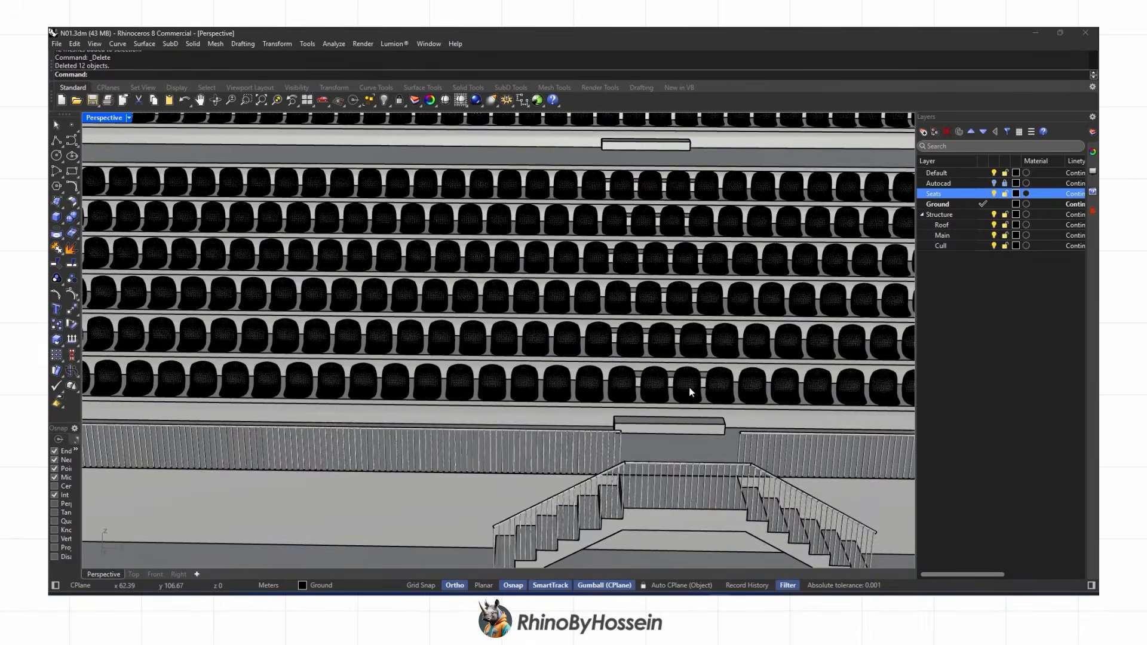
scroll(619, 391, "down", 6)
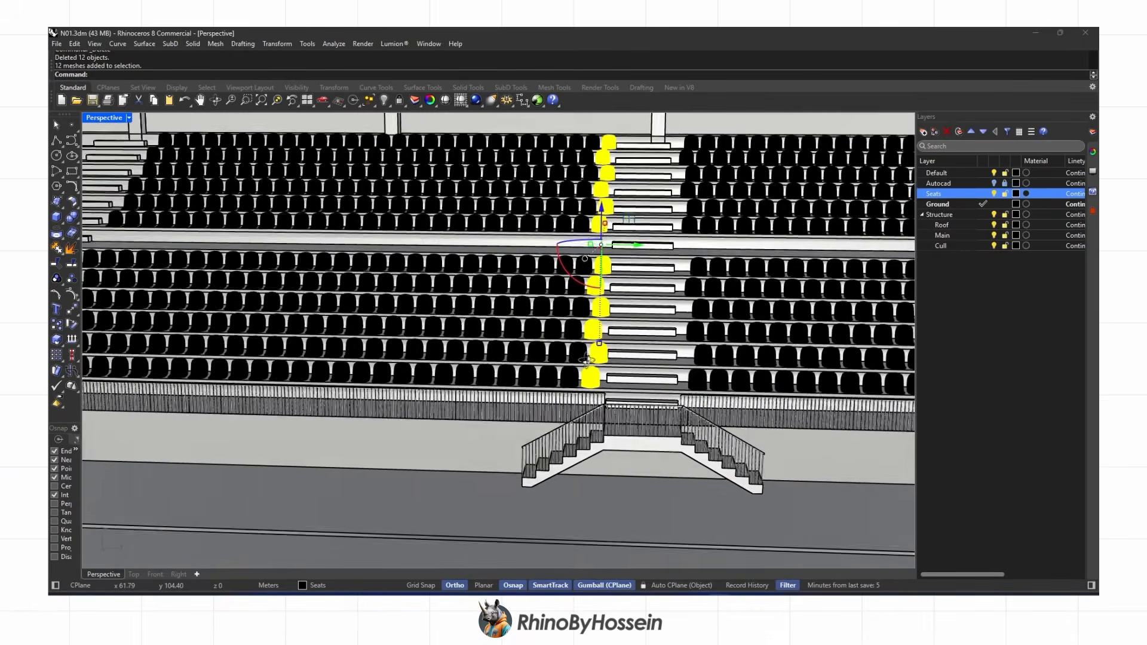
scroll(608, 330, "up", 3)
scroll(609, 331, "down", 6)
Delete the seat columns that overhang the far end of the grandstand and cover its last aisle
right_click_drag(609, 330, 489, 399)
scroll(561, 368, "down", 2)
right_click_drag(835, 389, 738, 405, "shift")
scroll(737, 406, "up", 4)
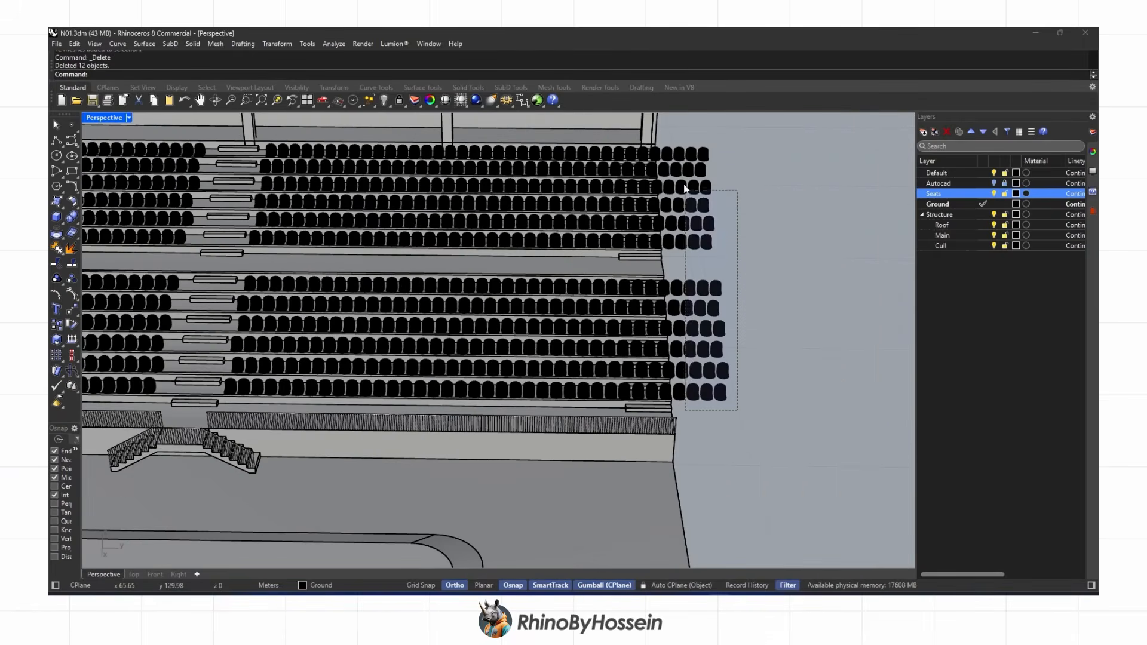
left_click(672, 369)
key("Delete")
Widen the aisle above the first pitch-side staircase by deleting the seat column directly on its far side
mouse_move(675, 360)
right_mouse_down()
mouse_move(655, 386)
mouse_move(661, 374)
right_mouse_up()
scroll(661, 364, "down", 4)
right_click_drag(387, 361, 601, 351, "shift")
right_click_drag(326, 360, 609, 358, "shift")
scroll(407, 358, "up", 8)
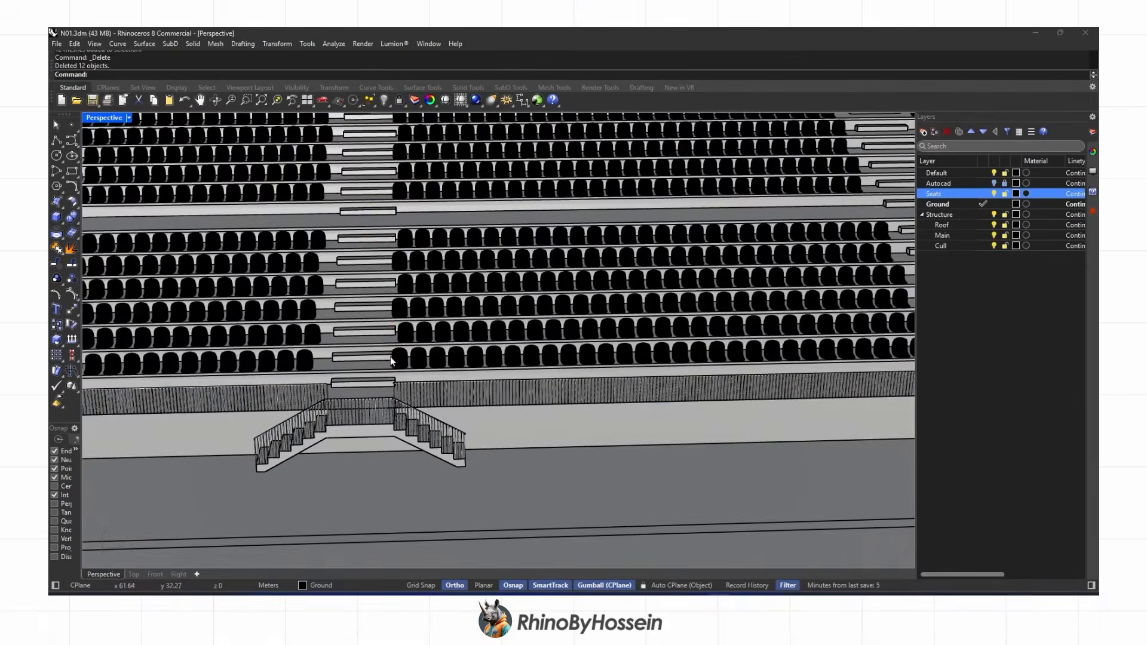
scroll(415, 353, "down", 6)
right_click_drag(388, 359, 321, 358)
scroll(412, 357, "down", 3)
scroll(354, 360, "up", 6)
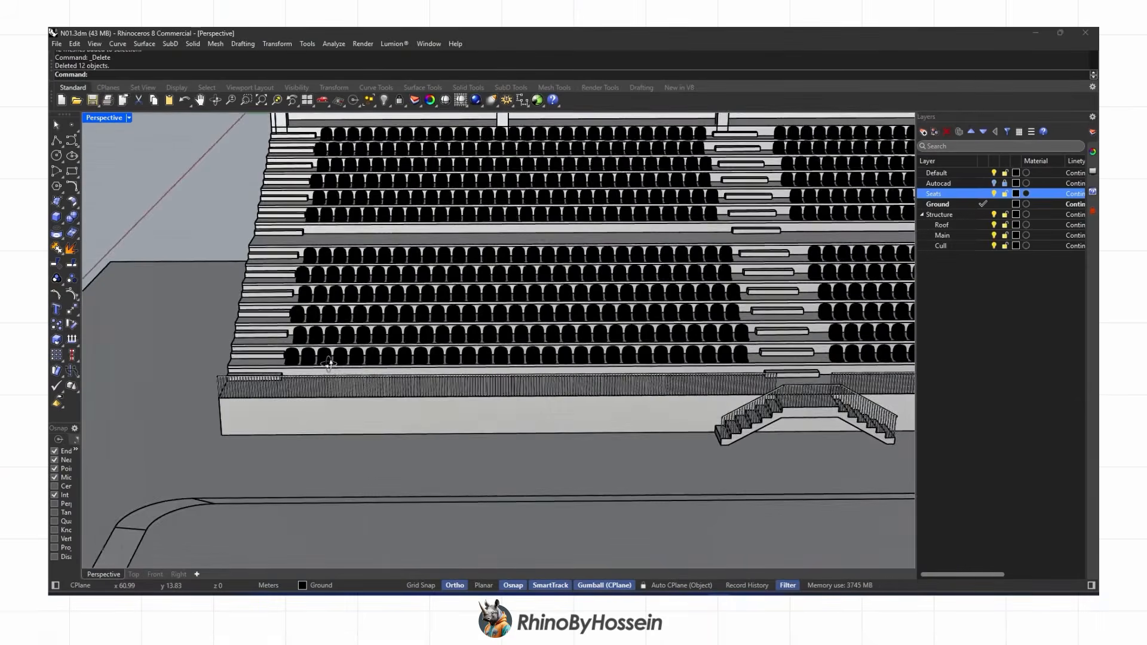
Delete the duplicated front edge curve that served as the array path
scroll(443, 348, "down", 4)
right_click_drag(528, 331, 475, 382)
scroll(489, 328, "down", 3)
key("Escape")
left_click(475, 383)
key("Delete")
Show the model in the white Arctic display mode and examine the seat rows, aisles and stairs
right_click_drag(475, 382, 446, 333)
scroll(448, 333, "up", 4)
scroll(448, 333, "down", 5)
right_click_drag(393, 330, 392, 346, "shift")
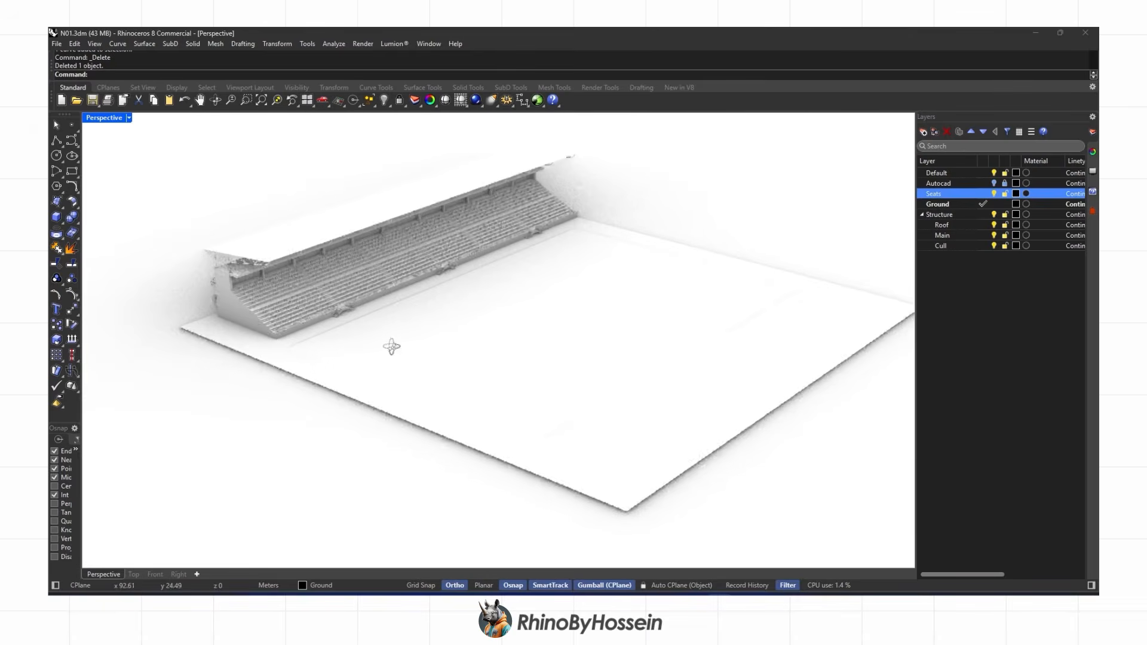
scroll(391, 335, "up", 2)
scroll(270, 281, "up", 8)
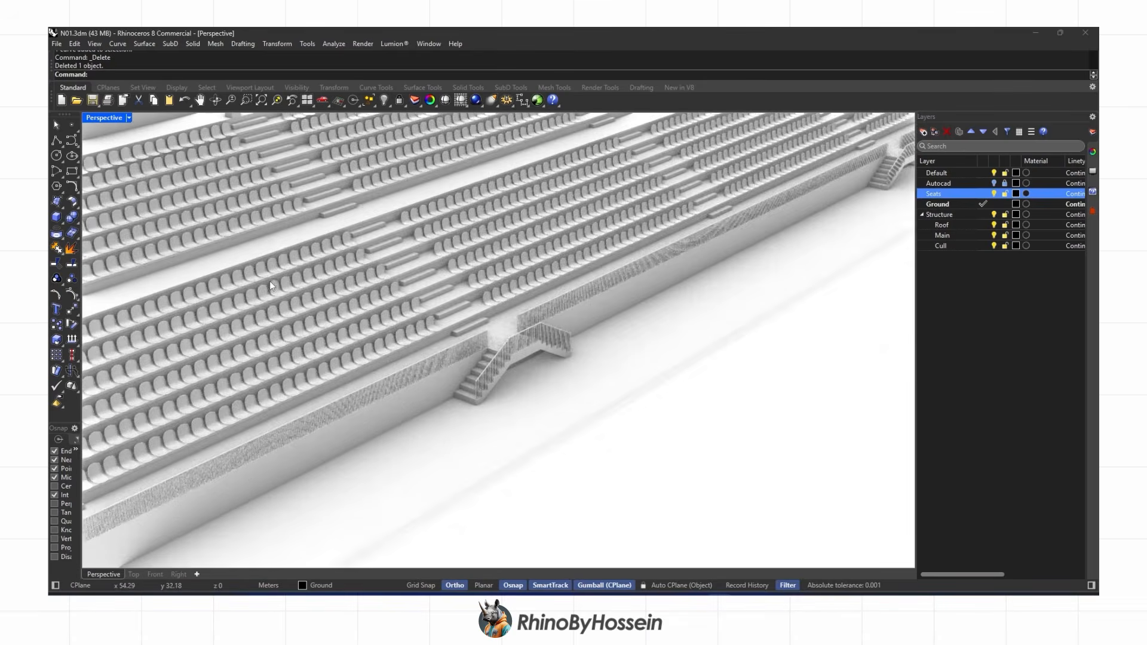
right_click_drag(293, 281, 283, 263)
right_click_drag(351, 378, 354, 362)
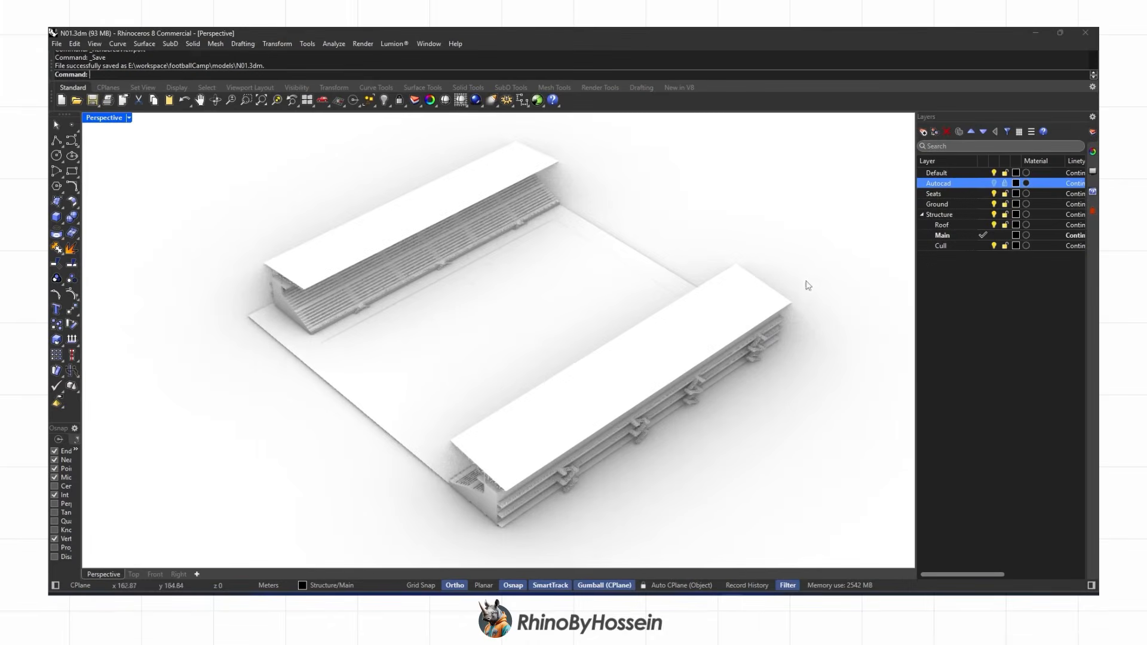
Switch to the Models.3dm window and copy the football goal model for use in N01.3dm
mouse_move(733, 594)
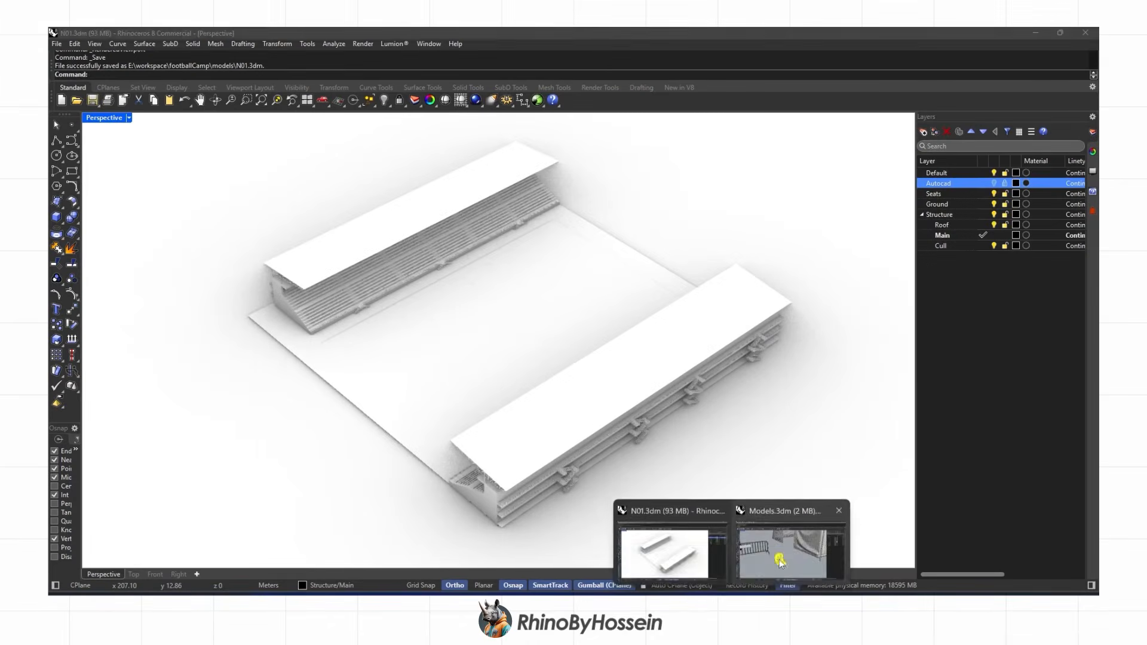
left_click(789, 552)
key("Escape")
scroll(540, 397, "down", 1)
right_click_drag(540, 396, 558, 417)
scroll(583, 353, "down", 12)
right_click_drag(599, 318, 527, 385, "shift")
scroll(457, 365, "up", 4)
left_click(471, 390)
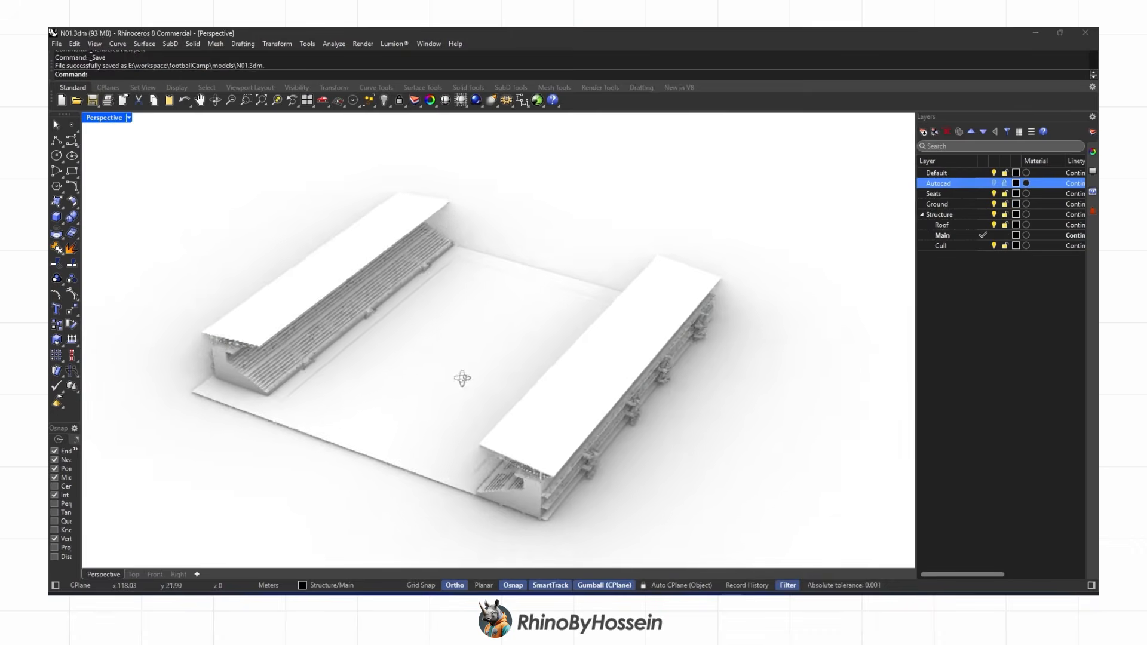
Paste the goal into N01.3dm and, in the Top view, move it onto the pitch near the far penalty area
key("ctrl+F1")
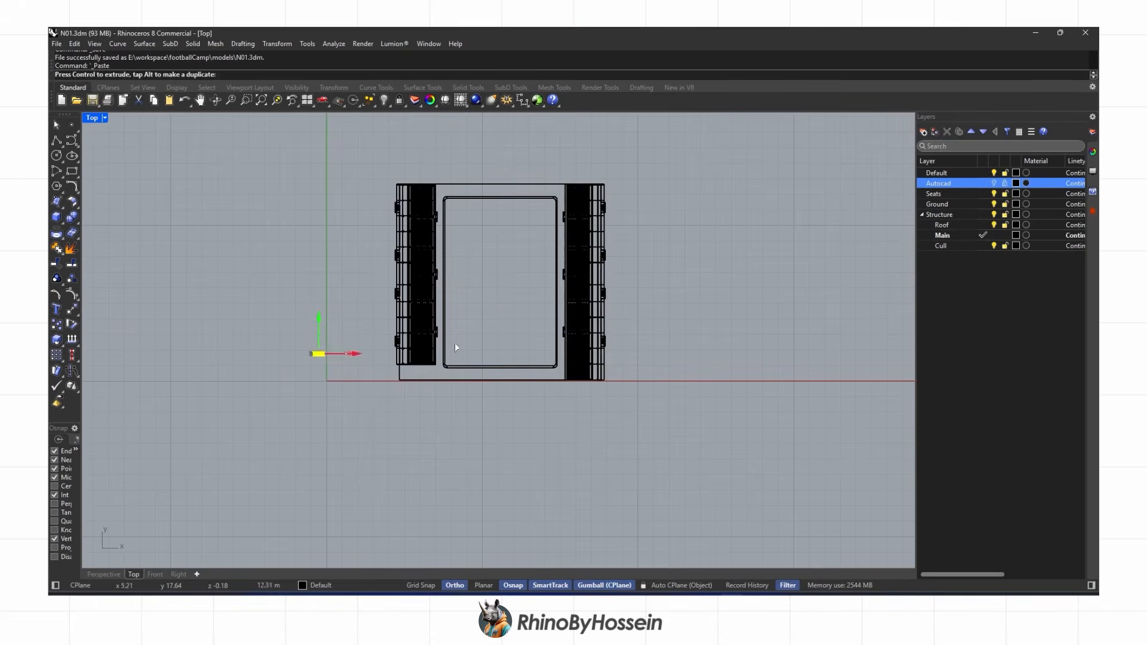
scroll(525, 310, "up", 2)
left_click_drag(496, 337, 500, 331)
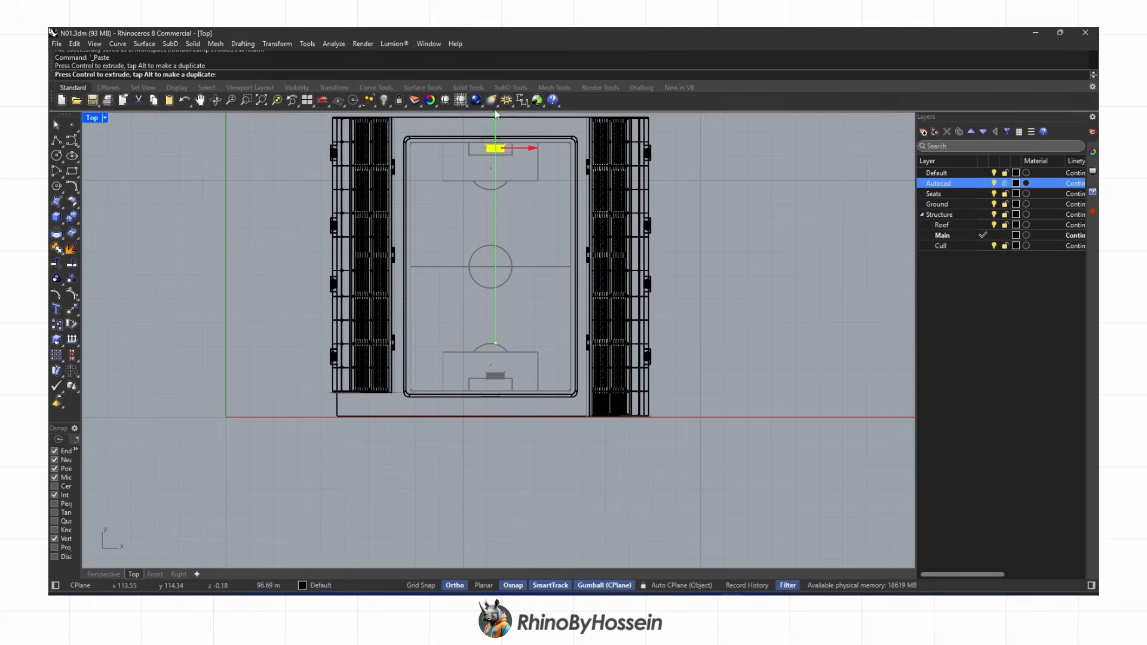
left_click_drag(496, 114, 523, 132)
Align the goal with the far goal line and centre it within the goal outline on the pitch markings
scroll(508, 123, "up", 5)
scroll(520, 210, "up", 4)
scroll(511, 292, "down", 5)
scroll(508, 209, "up", 3)
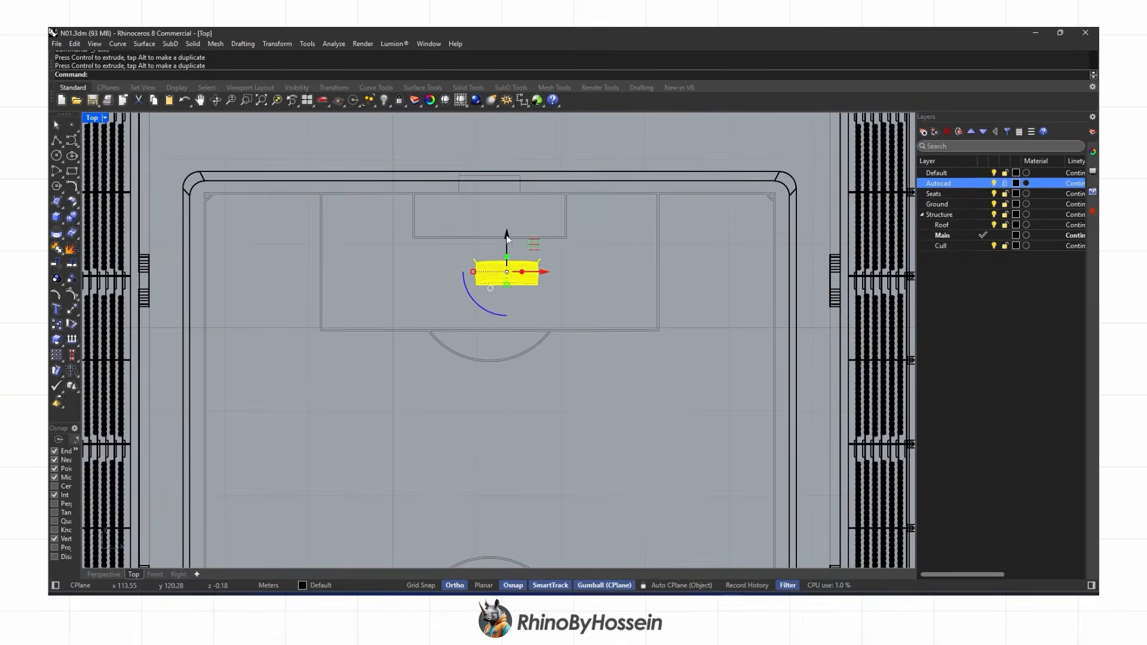
left_click_drag(509, 160, 508, 152)
scroll(502, 167, "up", 12)
right_click_drag(532, 198, 535, 245)
left_click_drag(546, 246, 453, 216)
Mirror a copy of the goal across the pitch's halfway line to place it at the opposite end
scroll(450, 251, "up", 3)
scroll(510, 211, "down", 20)
right_click_drag(456, 344, 485, 279)
type("Mirror")
key("Return")
scroll(388, 387, "up", 10)
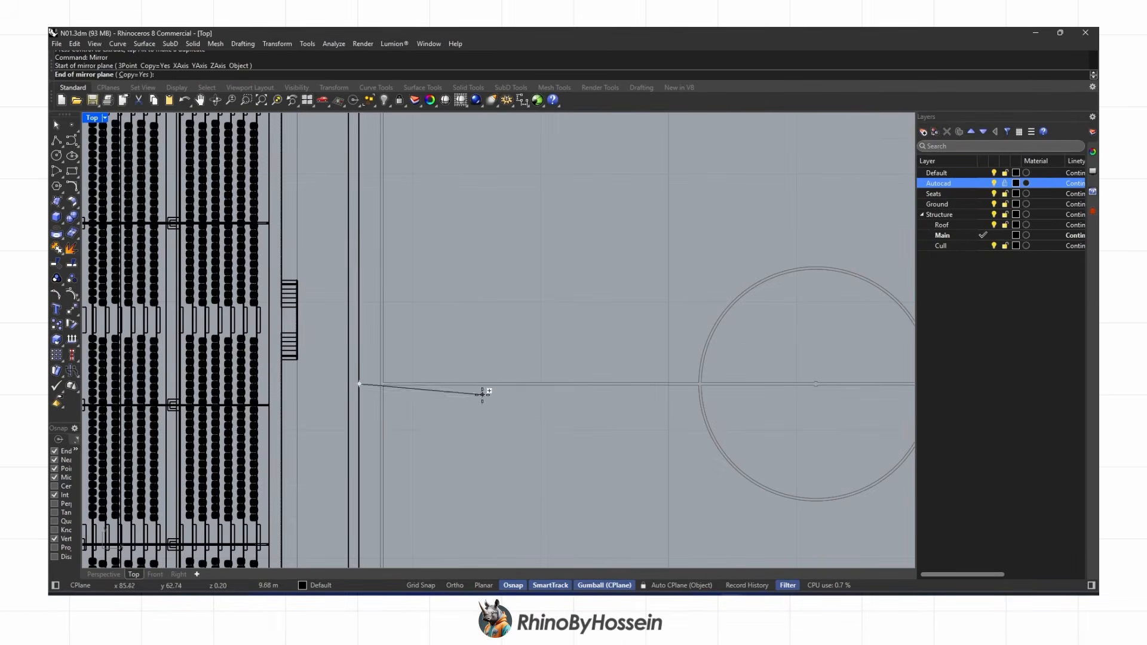
key("F8")
left_click(491, 385)
scroll(492, 384, "down", 8)
Check the mirrored goal's placement, clear the selection and return to the Perspective view
right_click_drag(492, 385, 414, 141)
scroll(567, 442, "up", 10)
key("Escape")
left_click(112, 575)
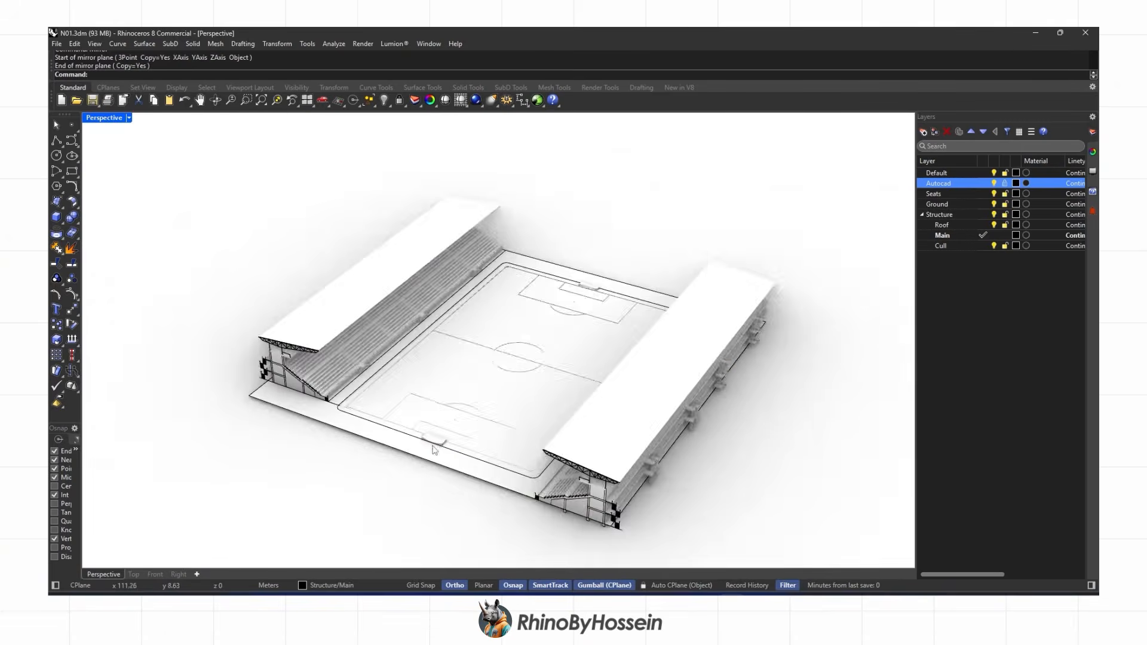
Select the goals and, in the Right view, align their bottoms to the raised pitch surface
scroll(432, 442, "up", 4)
left_click(434, 442)
left_click(178, 574)
scroll(460, 432, "down", 10)
scroll(438, 442, "up", 10)
type("A")
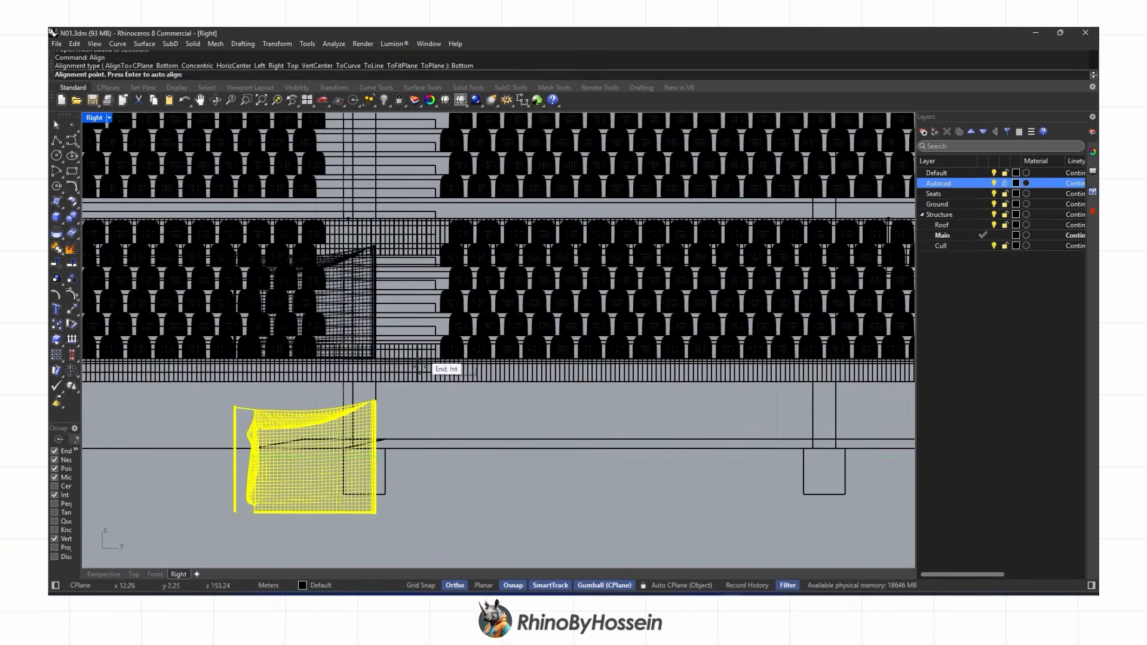
left_click(408, 439)
scroll(290, 444, "up", 4)
Move the bottom vertices of both goals' rear posts down to the lower ground level and return to the Perspective view
left_click_drag(187, 440, 218, 428)
scroll(238, 416, "down", 15)
right_click_drag(890, 418, 468, 399)
scroll(468, 398, "up", 8)
scroll(565, 396, "up", 15)
left_click_drag(682, 397, 732, 371, "ctrl+shift")
scroll(683, 347, "down", 18)
right_click_drag(291, 365, 803, 370)
scroll(299, 354, "up", 15)
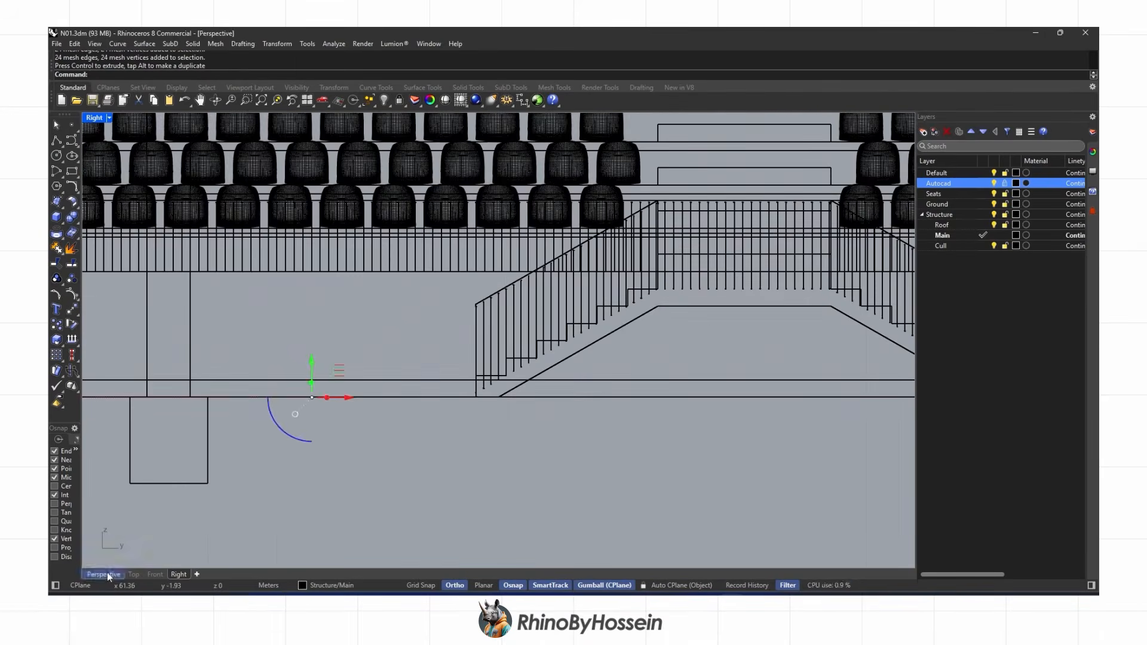
left_click(108, 575)
right_click_drag(568, 412, 467, 503)
scroll(453, 418, "down", 5)
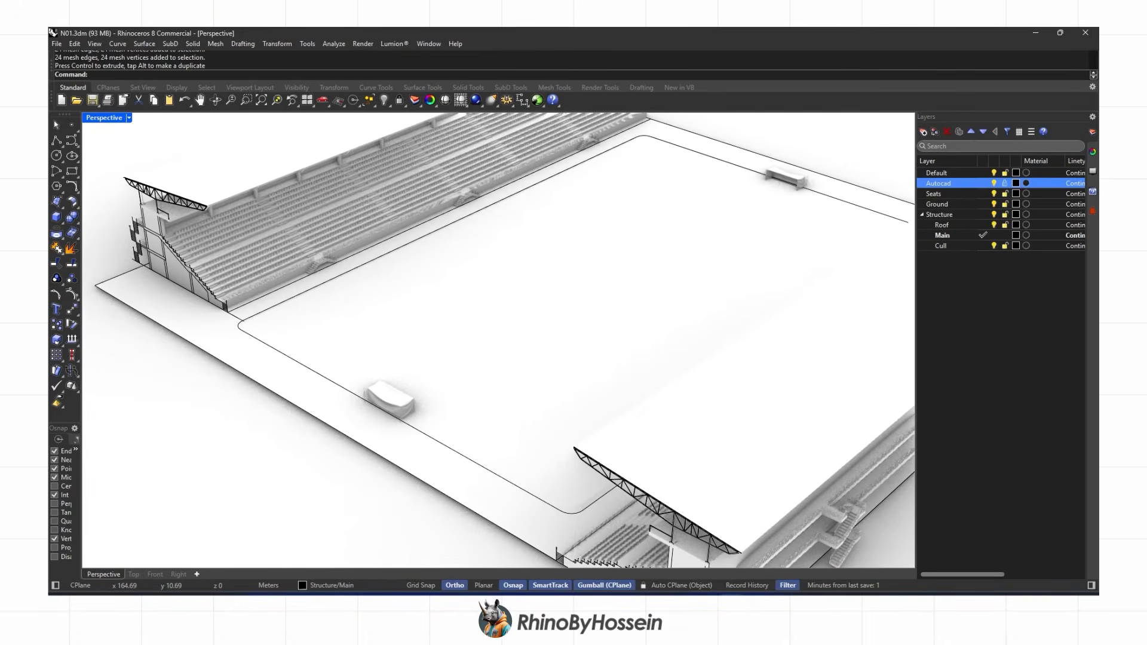
Copy the observation tower from Models.3dm and paste it into N01.3dm
mouse_move(733, 591)
left_click(795, 555)
left_click(383, 445)
right_click_drag(382, 445, 526, 401, "shift")
left_click(346, 357)
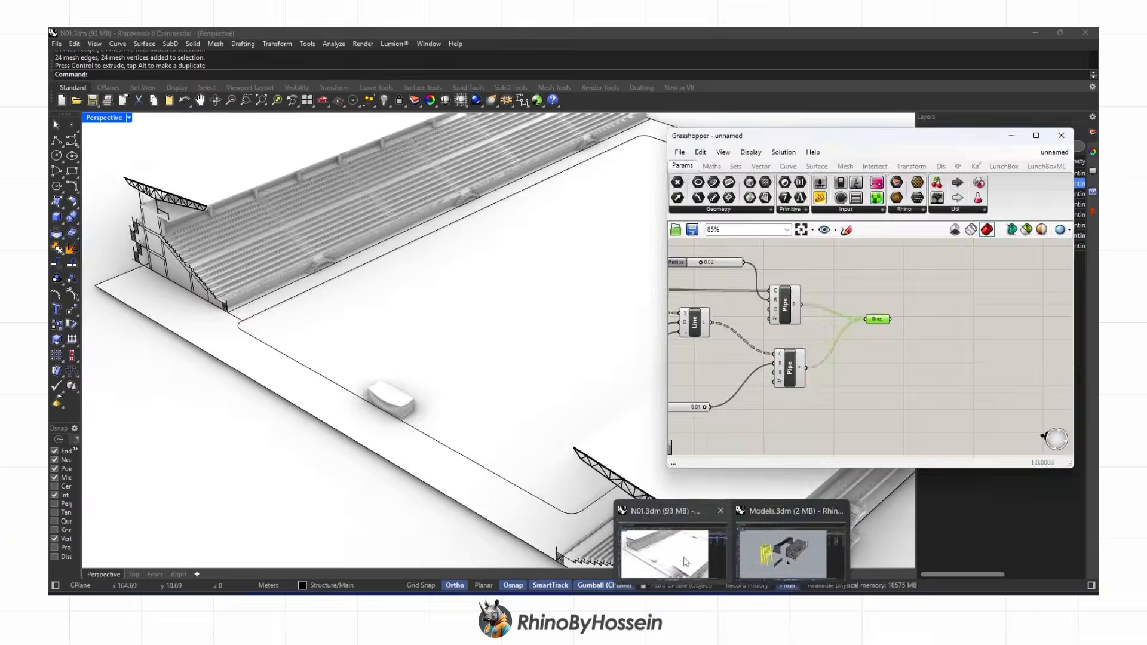
left_click(672, 550)
key("ctrl+v")
scroll(439, 389, "up", 3)
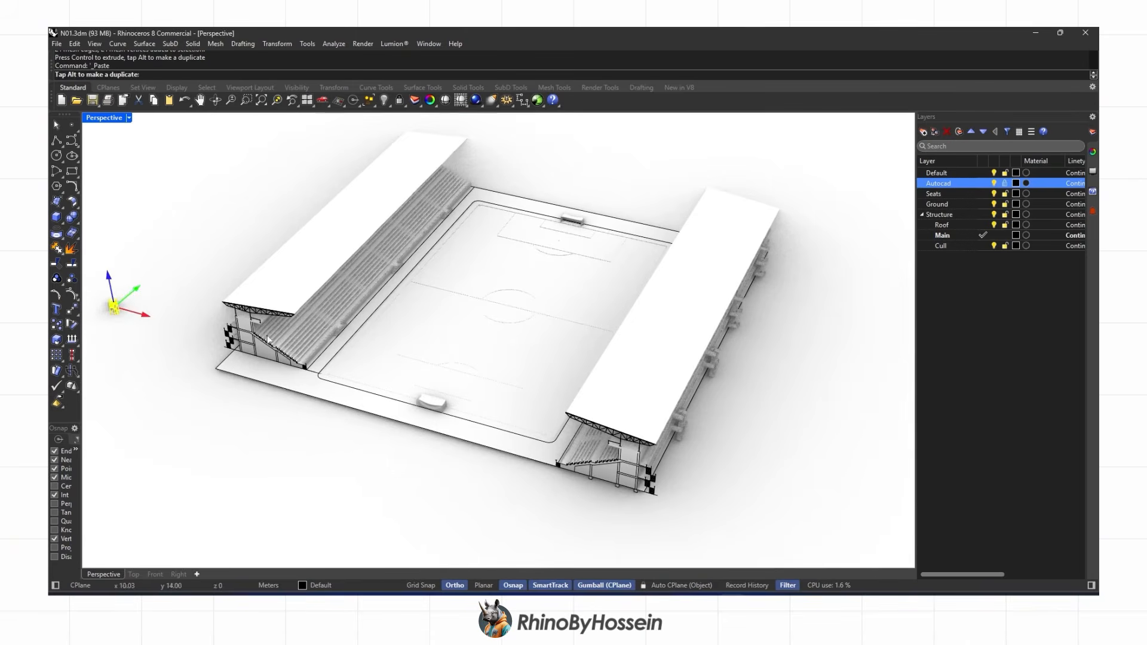
In the Top view, place the tower outside the pitch's near corner and duplicate it beside the touchline, close to the halfway line
left_click(134, 575)
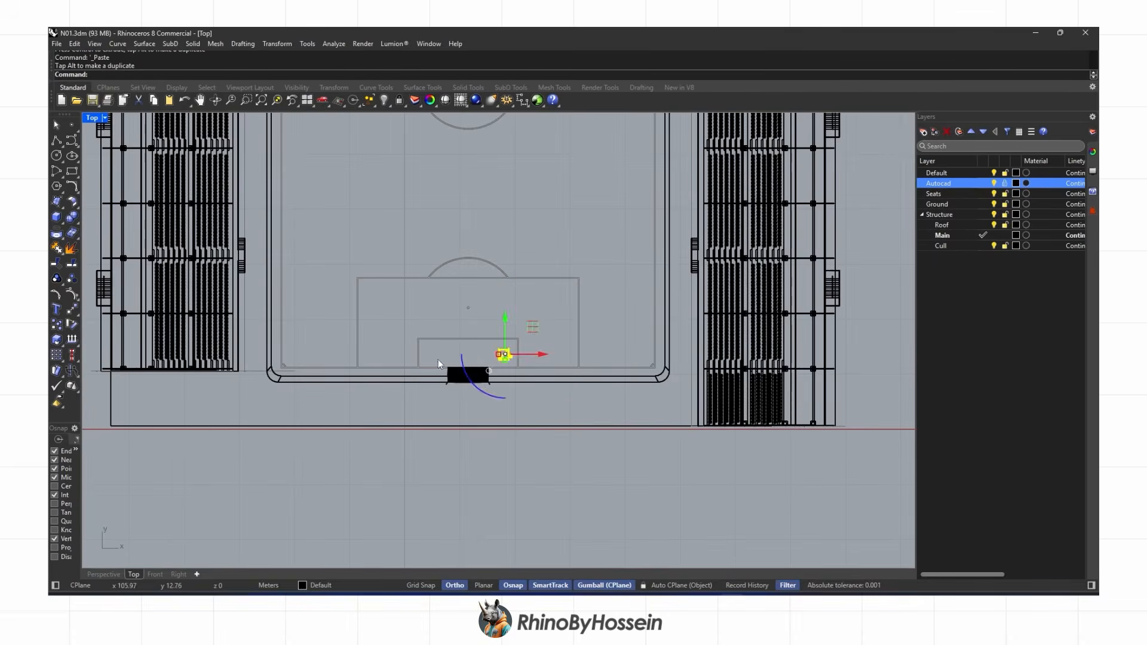
scroll(640, 367, "down", 6)
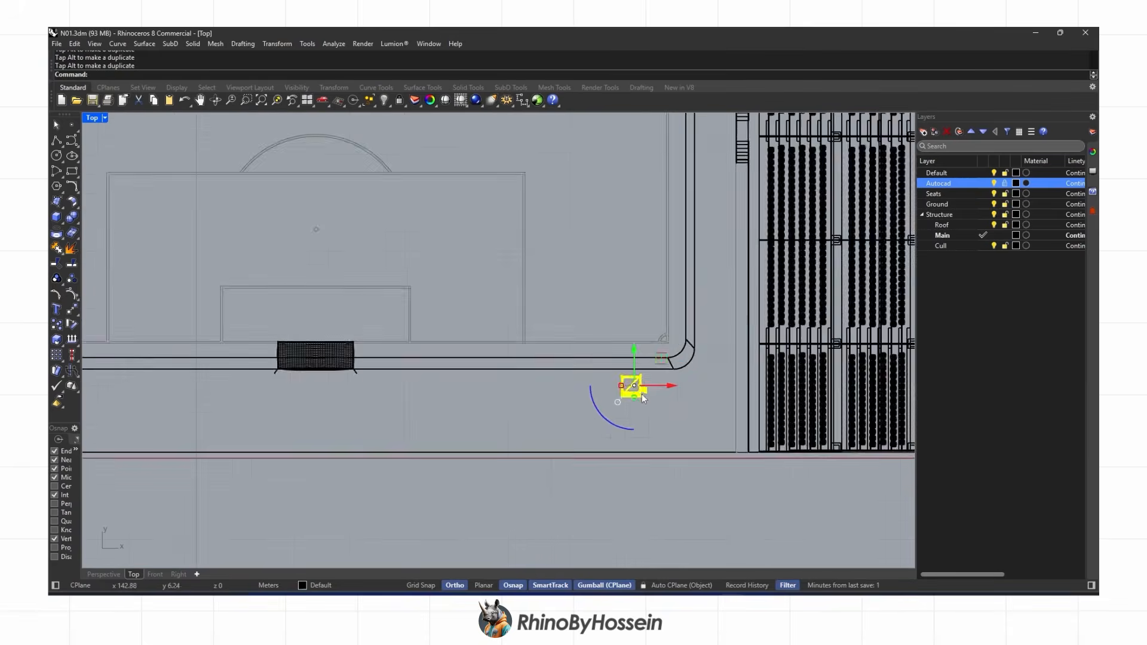
left_click_drag(655, 187, 656, 189)
scroll(660, 213, "up", 2)
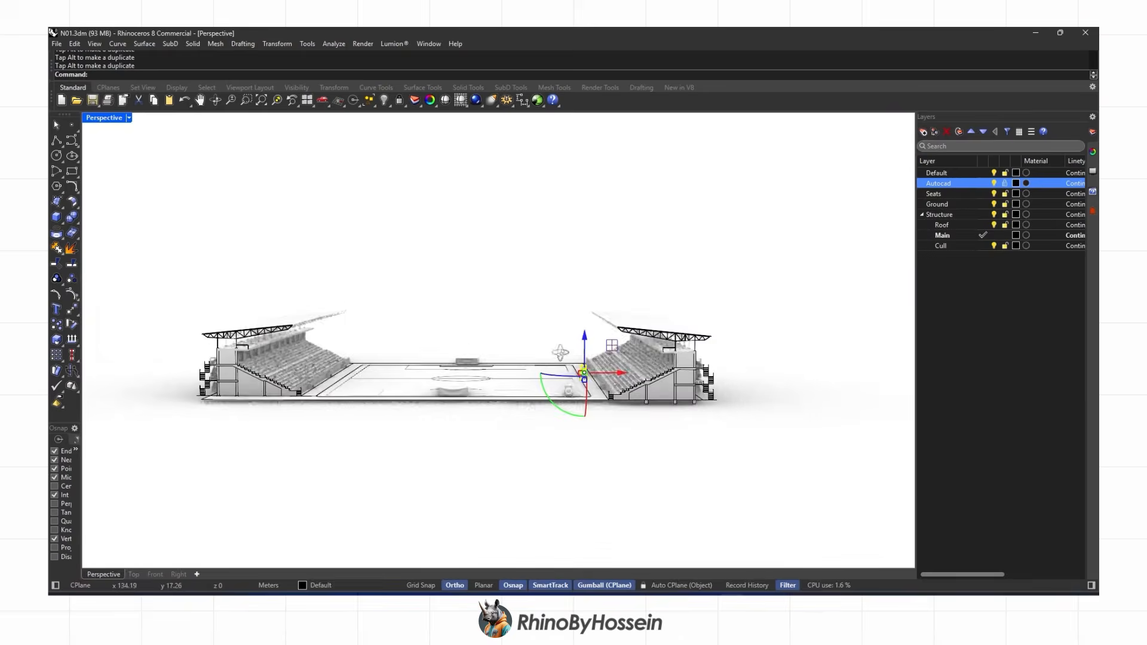
Select both observation towers and align their bottoms to the ground line in the Front view
scroll(576, 404, "up", 7)
left_click(154, 574)
scroll(594, 363, "up", 5)
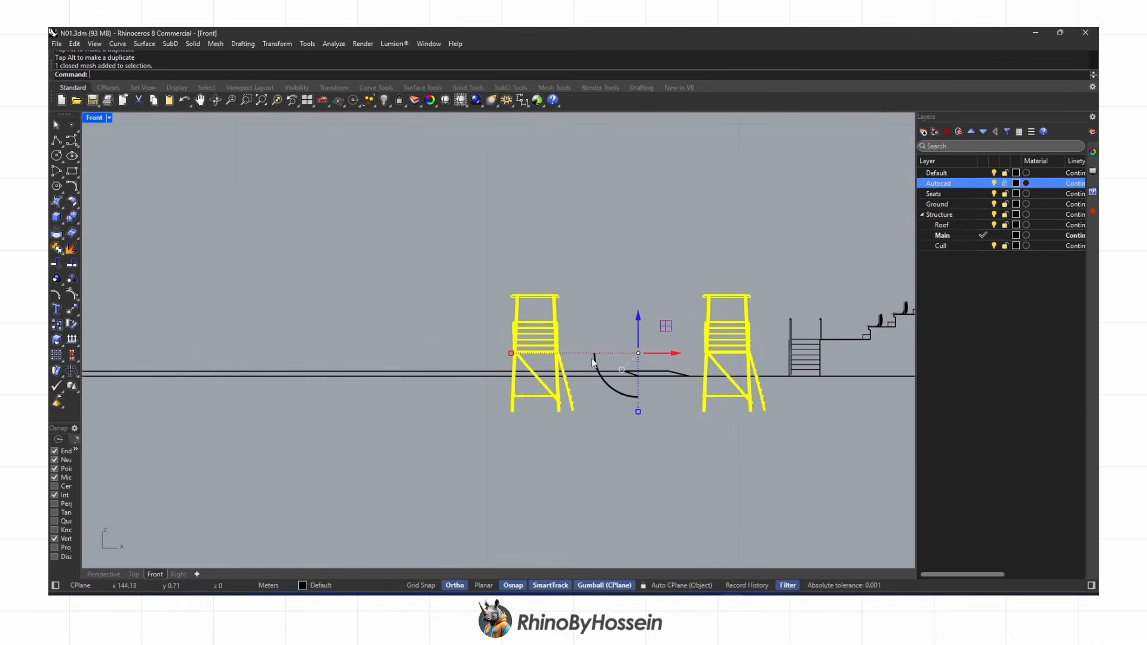
left_click(170, 74)
key("Return")
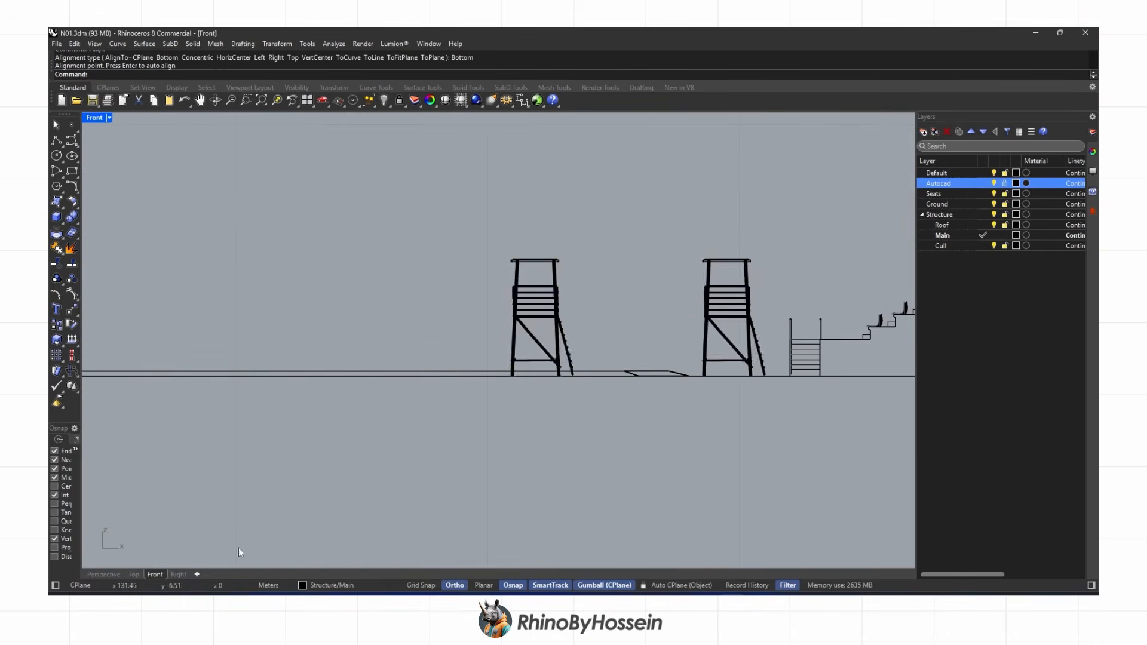
Hide the Autocad layer and show the stadium in the Rendered display mode in the Perspective view
left_click(103, 574)
scroll(602, 437, "up", 4)
scroll(601, 438, "down", 5)
right_click_drag(601, 442, 637, 430)
left_click(994, 183)
scroll(354, 351, "down", 5)
key("Escape")
mouse_move(691, 505)
right_mouse_down()
mouse_move(563, 384)
mouse_move(526, 383)
right_mouse_up()
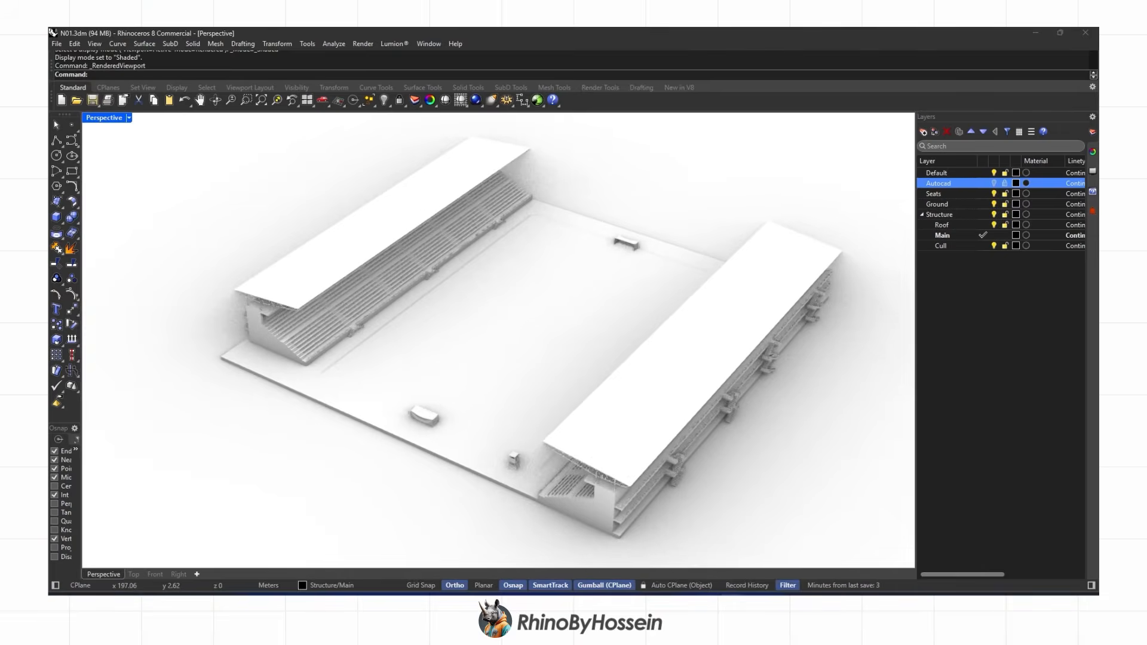
Copy the covered team bench from Models.3dm and paste it into N01.3dm
left_click(794, 551)
left_click(477, 395)
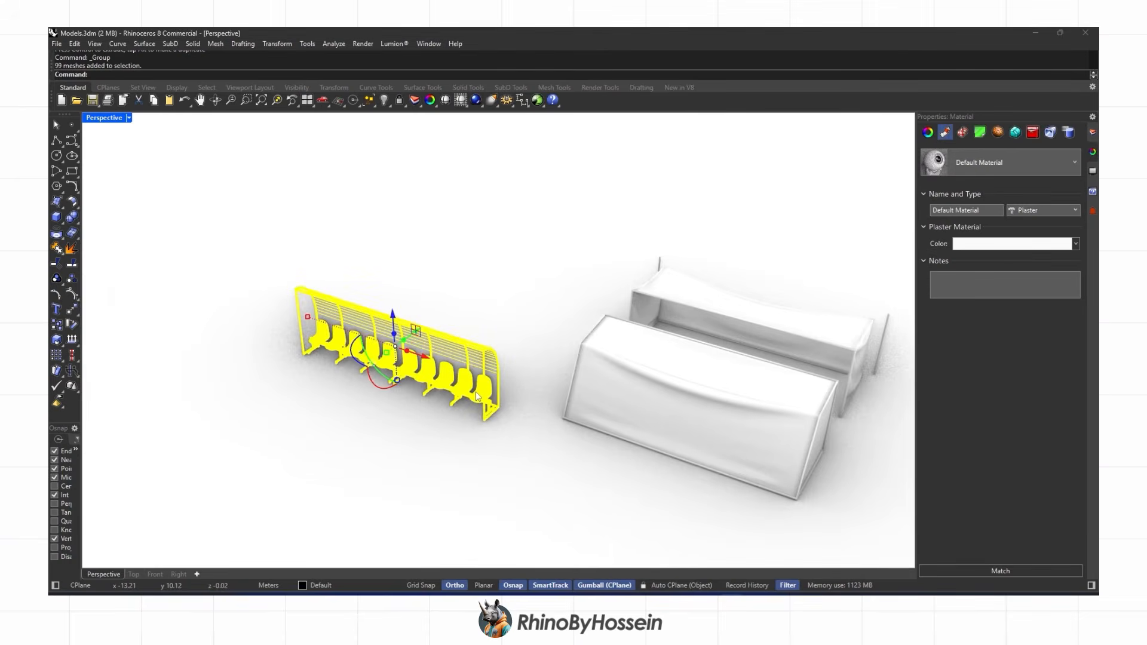
mouse_move(713, 593)
left_click(660, 551)
key("ctrl+v")
In the Top view, move the team bench between the grandstand and the pitch and rotate it parallel to the stand
left_click(134, 574)
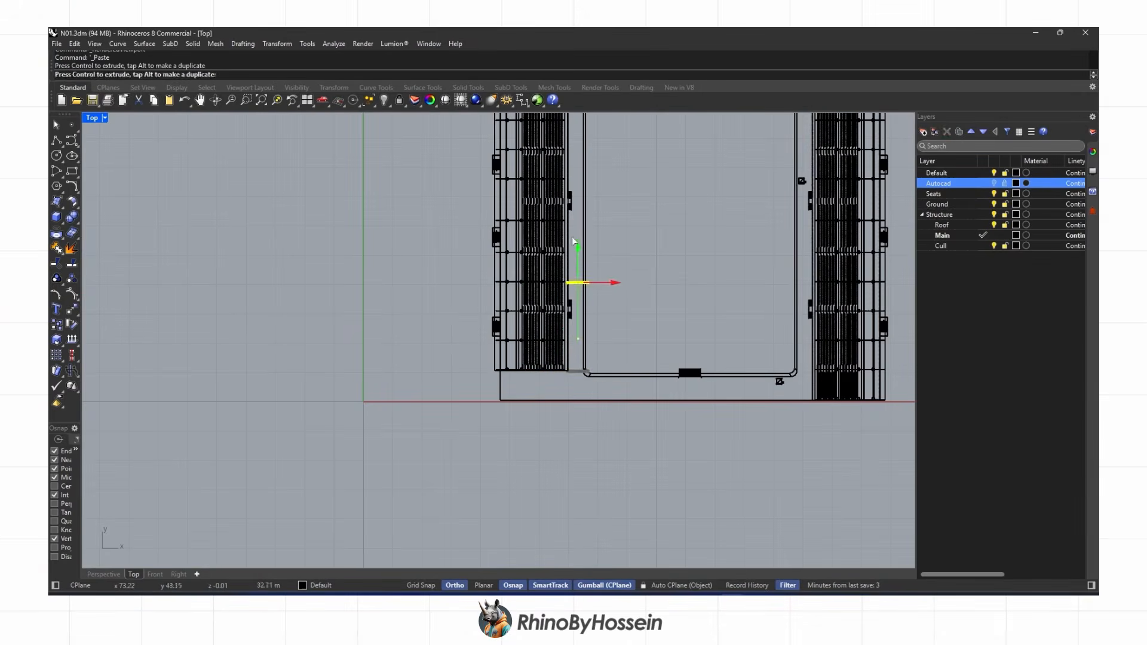
scroll(575, 287, "up", 5)
left_click_drag(608, 278, 609, 263)
scroll(575, 266, "up", 10)
left_click_drag(552, 310, 635, 319)
scroll(573, 298, "down", 5)
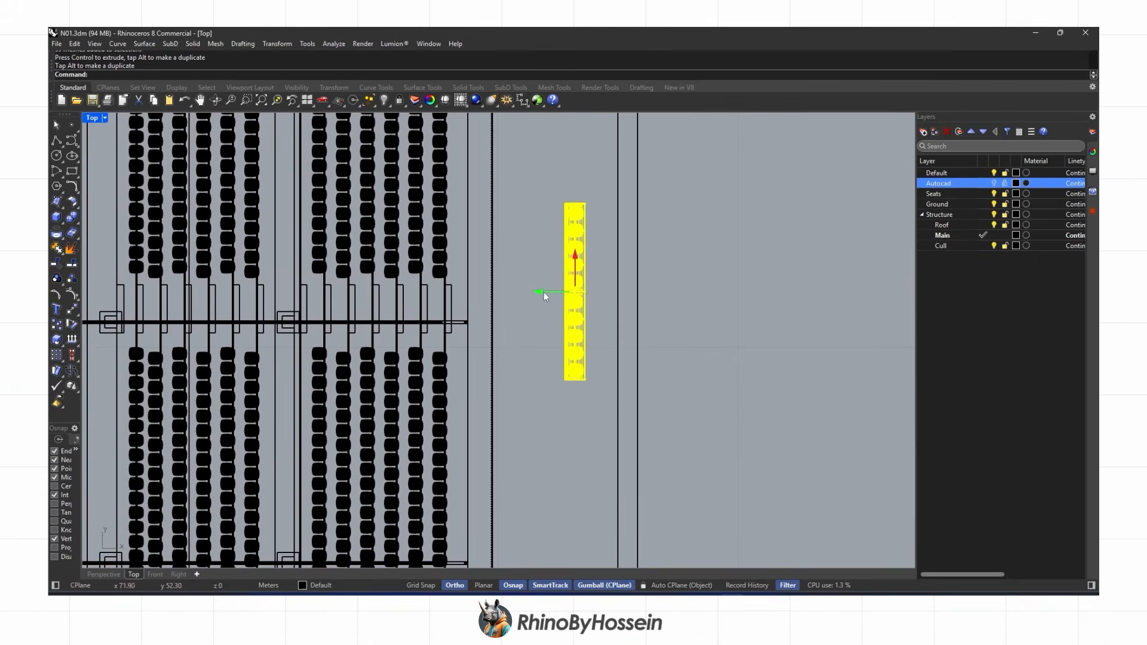
Shift the team bench close to the grandstand's front wall and slide it along the wall to beside the middle stairs
left_click_drag(510, 295, 507, 297)
scroll(505, 297, "down", 2)
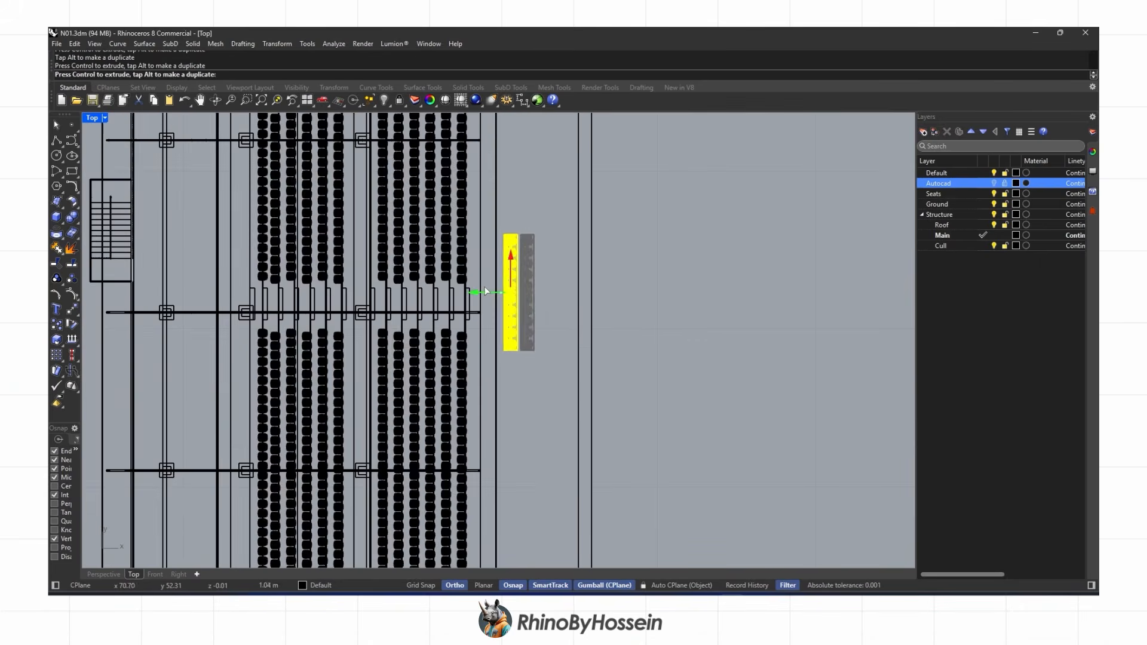
scroll(483, 291, "down", 6)
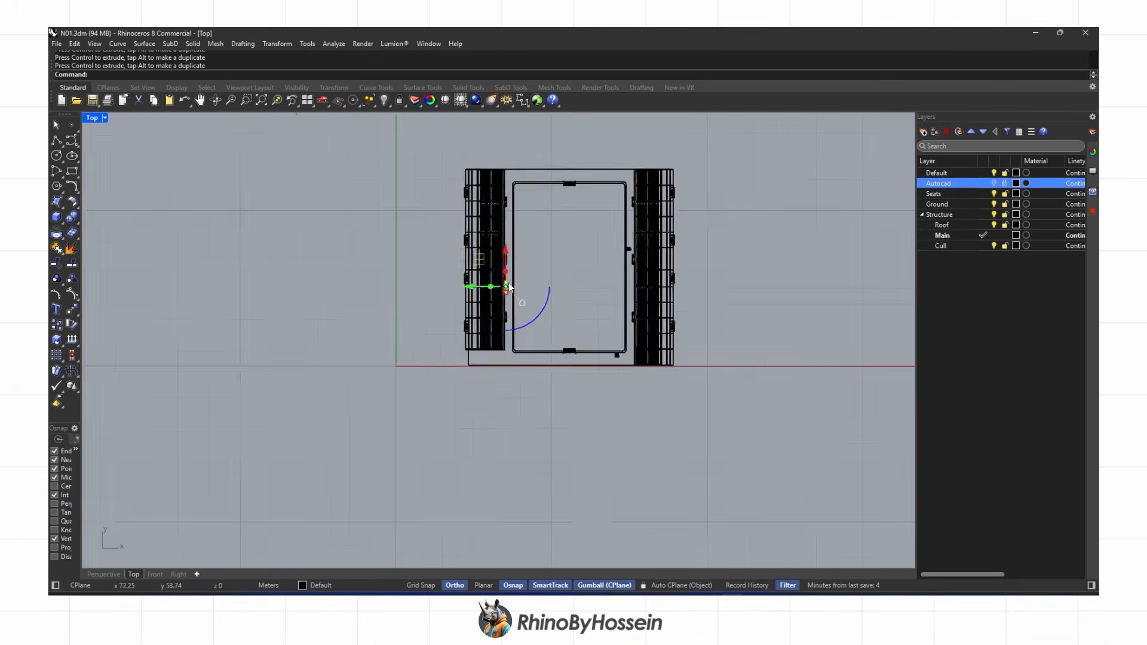
scroll(502, 274, "up", 1)
left_click_drag(506, 256, 506, 257)
scroll(508, 263, "up", 5)
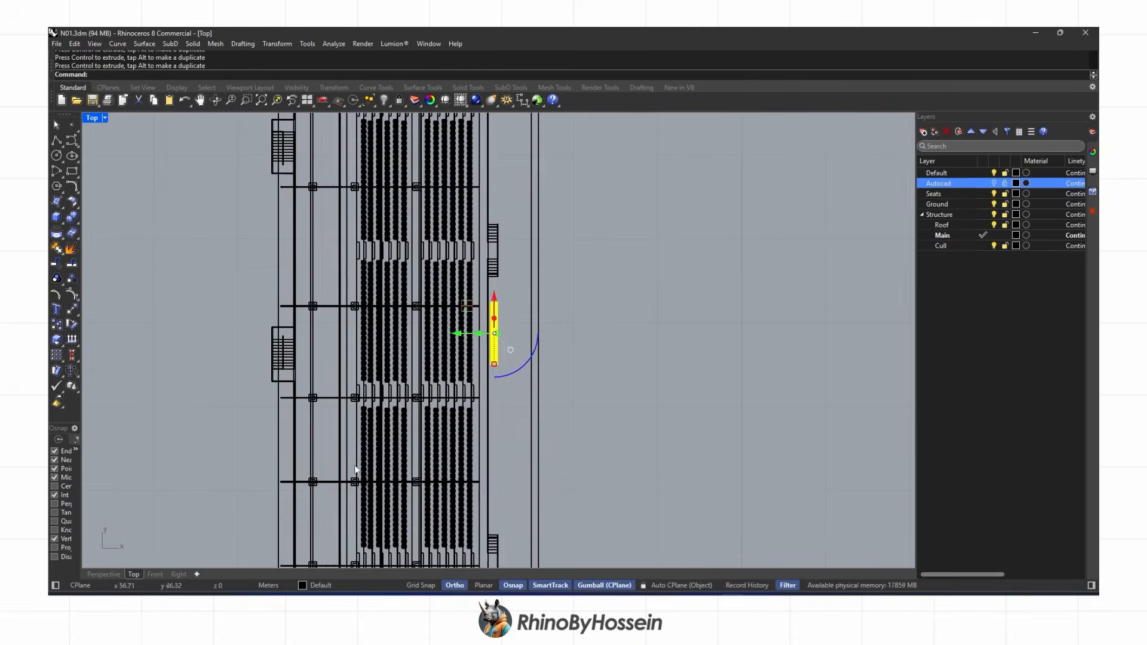
Align the bottom of the team bench to the ground line in the Front view
left_click(155, 574)
scroll(527, 415, "down", 7)
scroll(320, 422, "up", 7)
right_click_drag(321, 422, 427, 464)
type("A")
key("Return")
left_click(169, 74)
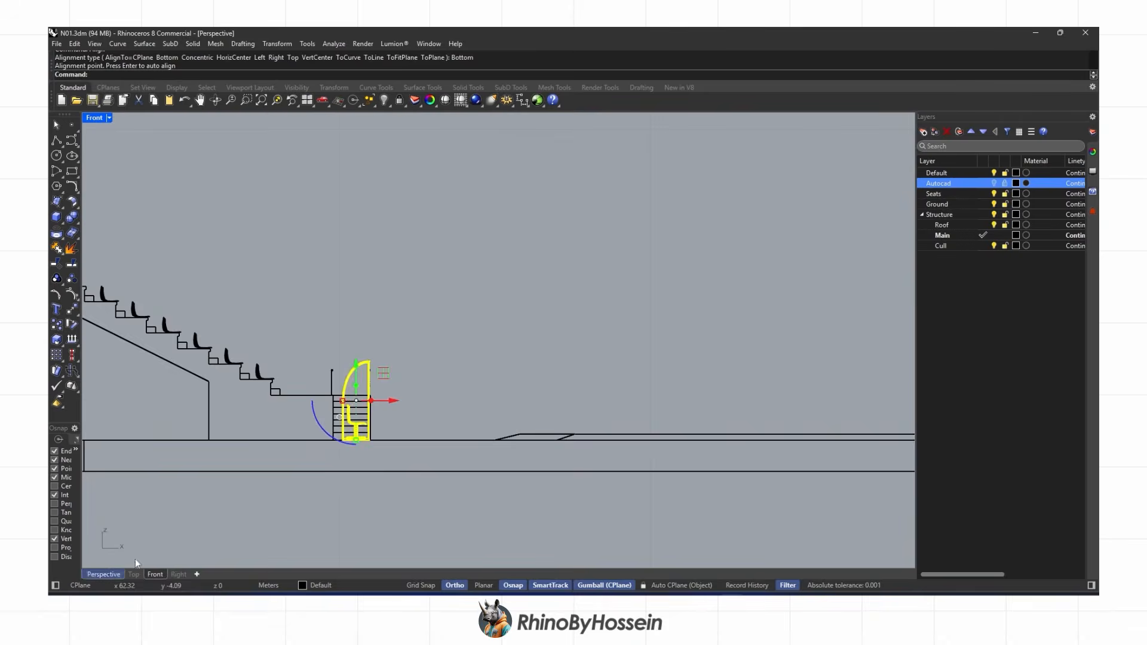
In the Perspective view, nudge the team bench slightly away from the grandstand's front wall
left_click(105, 574)
scroll(431, 281, "up", 10)
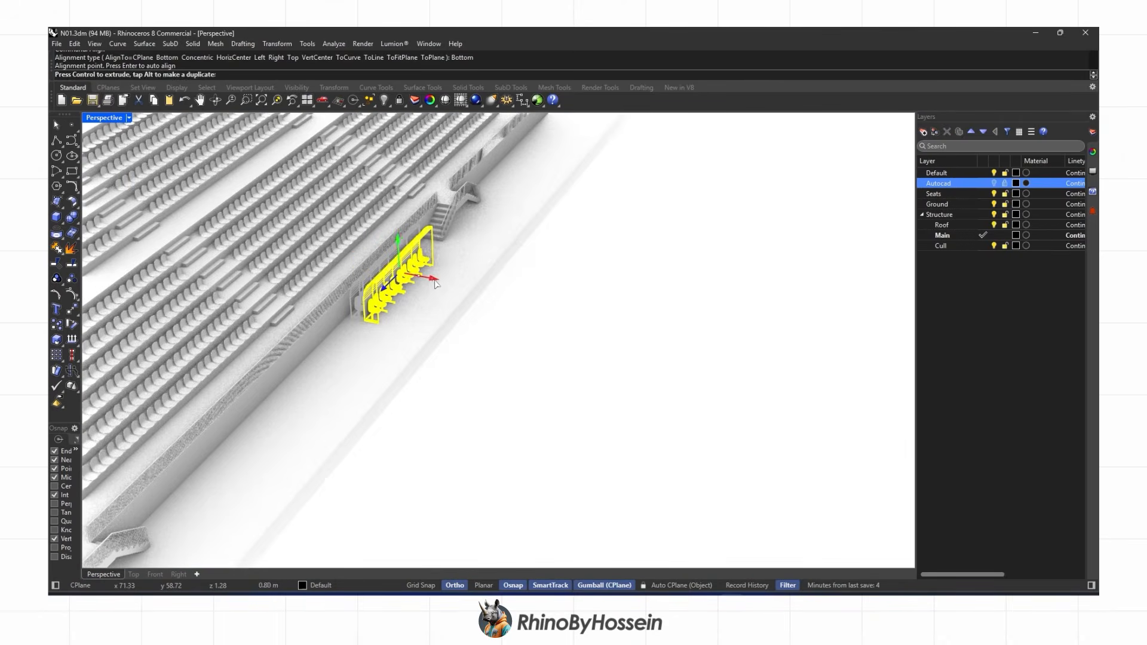
right_click_drag(484, 280, 445, 345)
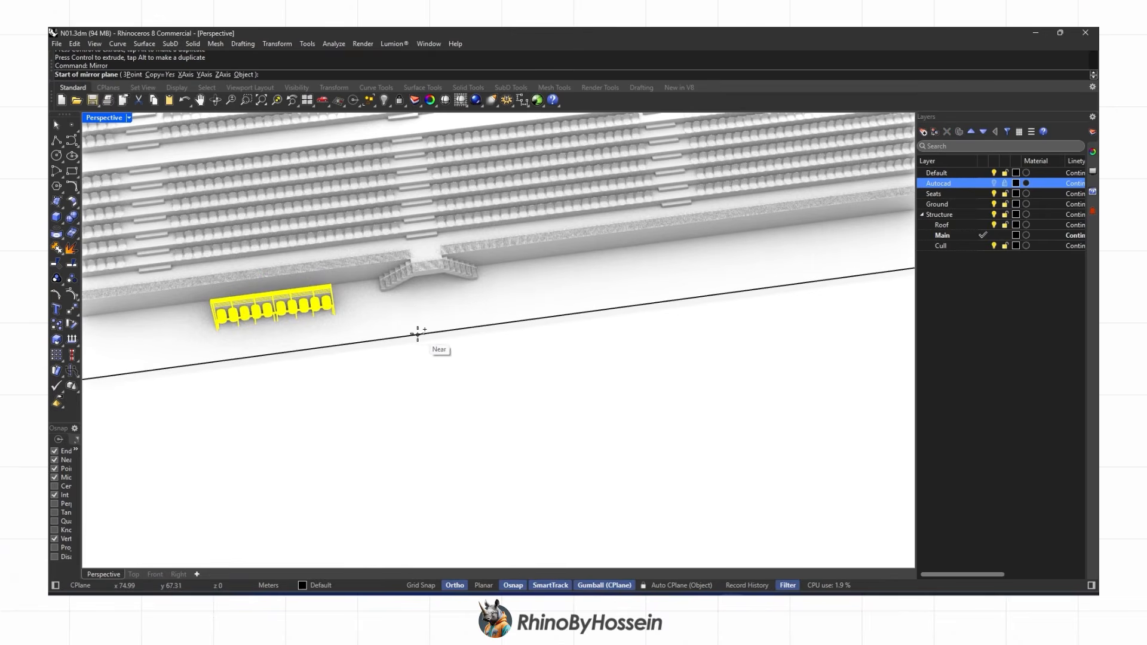
Mirror a copy of the team bench across the middle stairs' centre and check both benches
left_click(462, 340)
mouse_move(435, 332)
right_mouse_down()
mouse_move(460, 297)
mouse_move(445, 272)
mouse_move(561, 304)
right_mouse_up()
left_click(440, 297)
scroll(442, 297, "down", 12)
key("Escape")
scroll(466, 323, "up", 6)
right_click_drag(436, 308, 487, 276)
middle_click(487, 276)
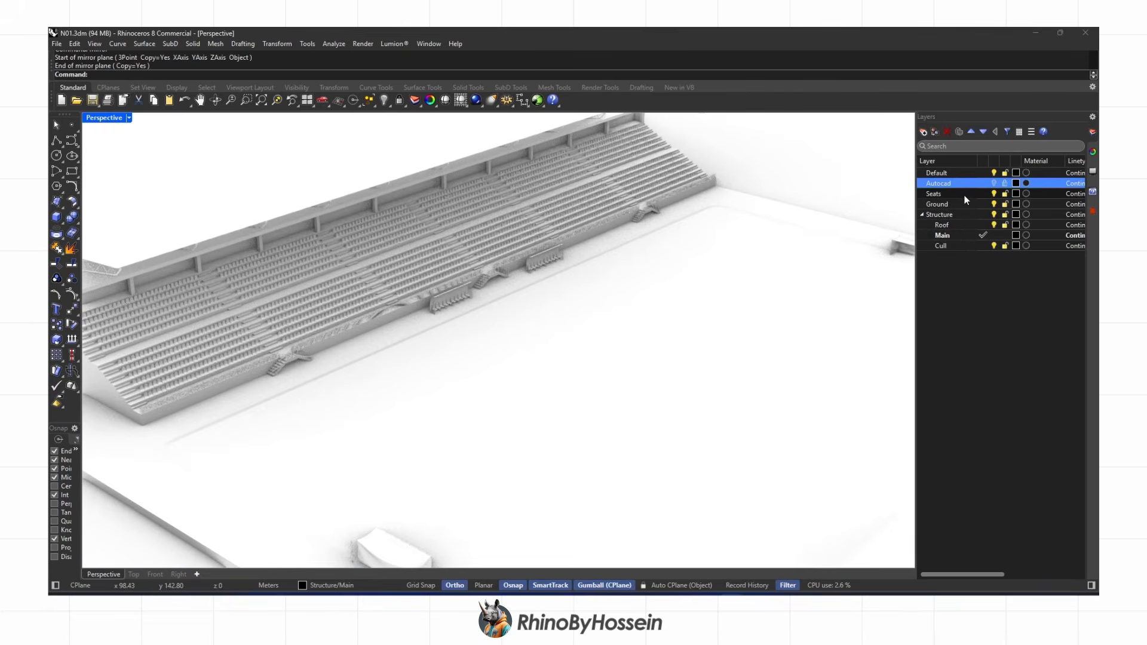
right_click_drag(573, 349, 408, 414)
scroll(392, 389, "up", 8)
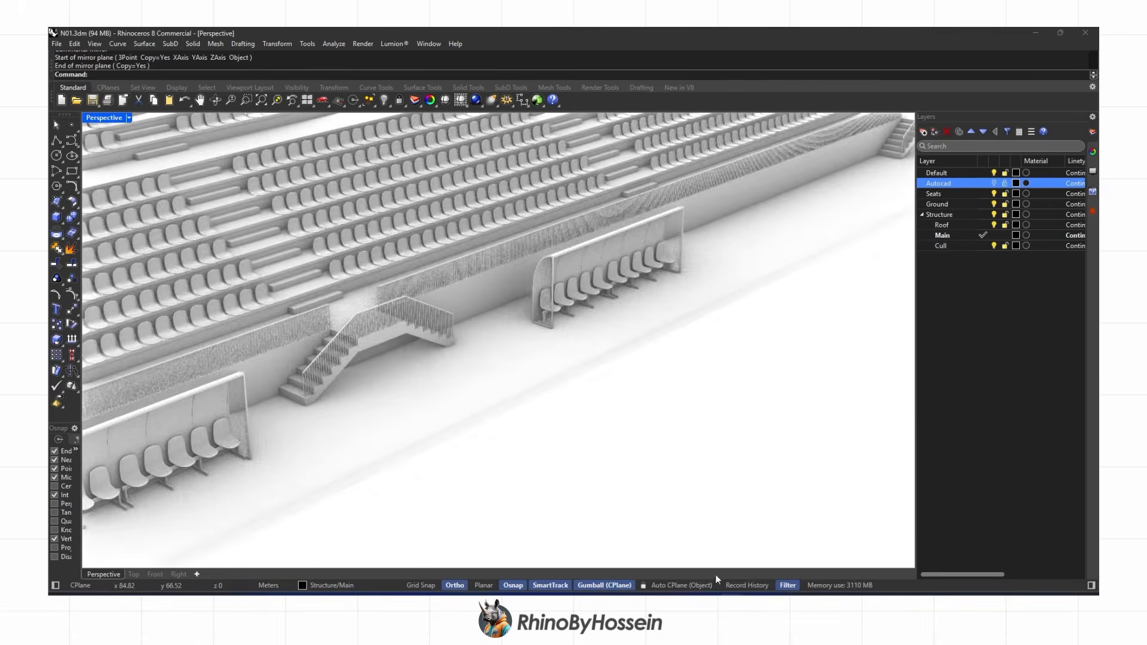
scroll(534, 395, "down", 10)
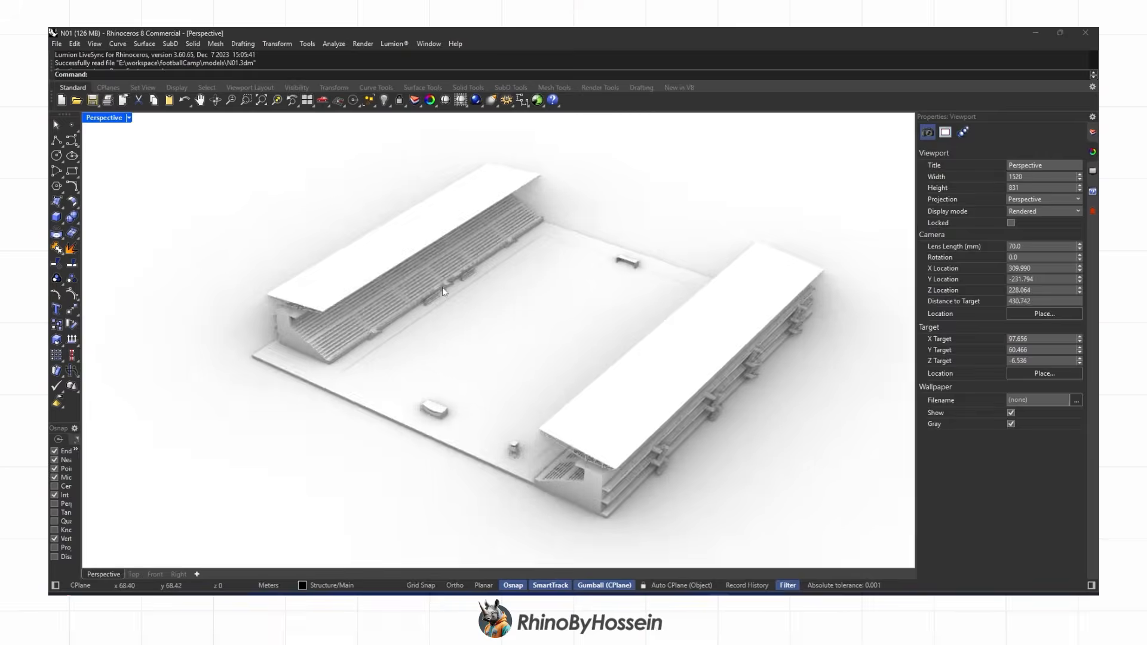
Switch to Shaded display, isolate one grandstand's roof trusses without the roof covering, and ungroup them
scroll(445, 286, "up", 3)
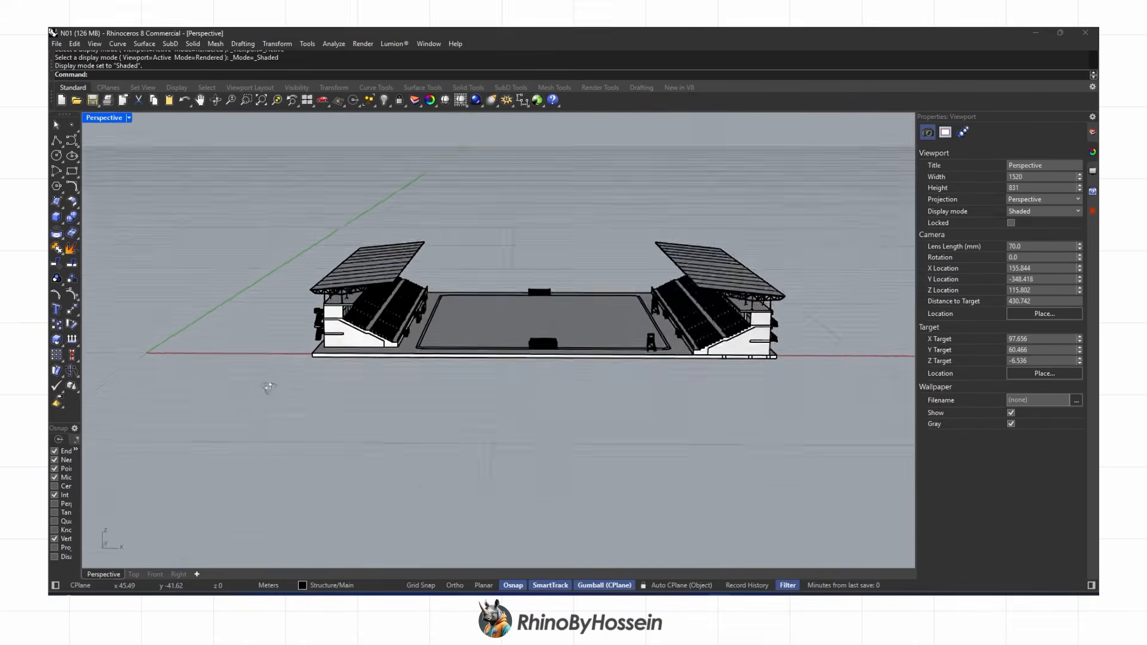
right_click_drag(268, 388, 280, 379)
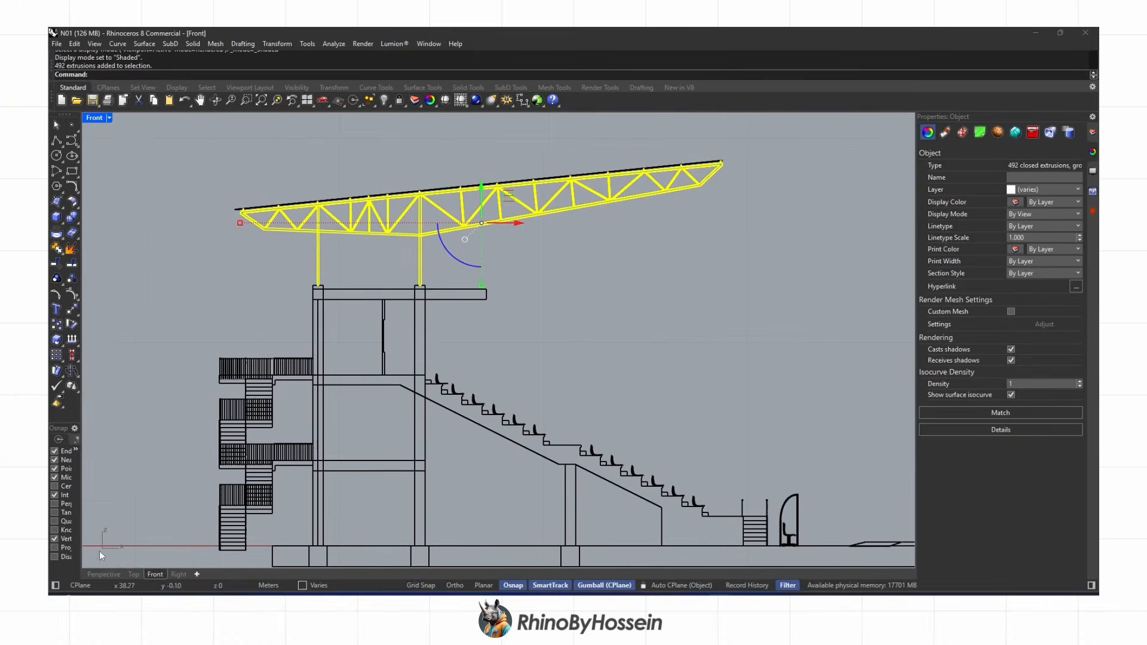
left_click(102, 574)
right_click_drag(459, 241, 376, 113)
left_click(389, 105)
left_click(433, 121)
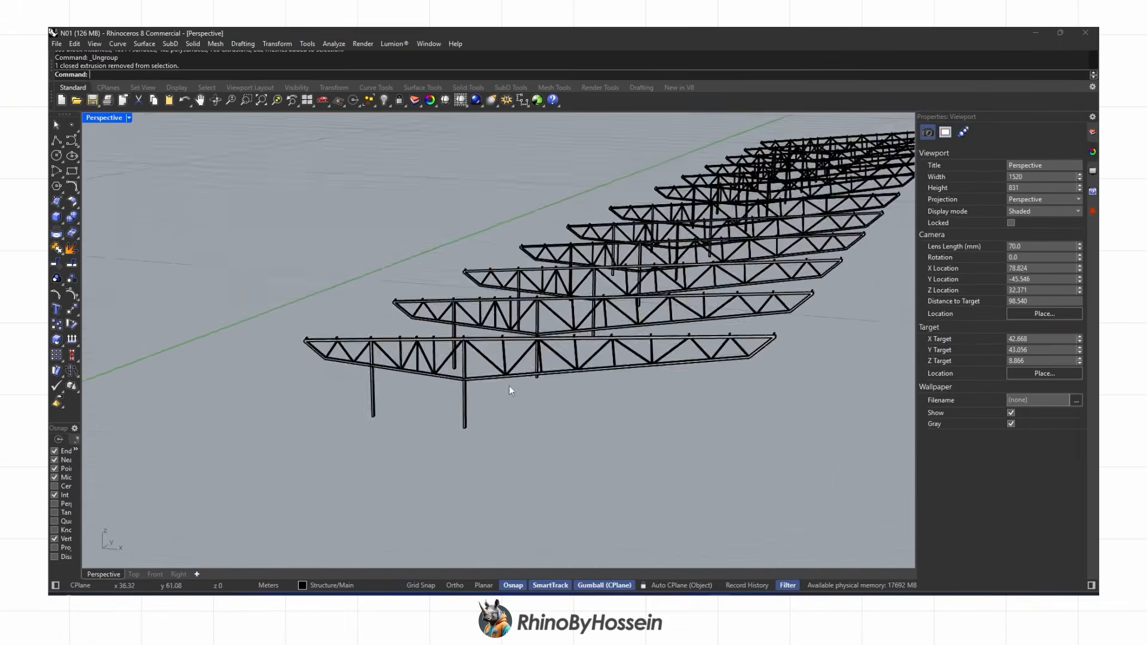
Select the 15 purlin profiles on the front truss and scale them in one direction about 115 m to reach the farthest truss
scroll(509, 386, "up", 10)
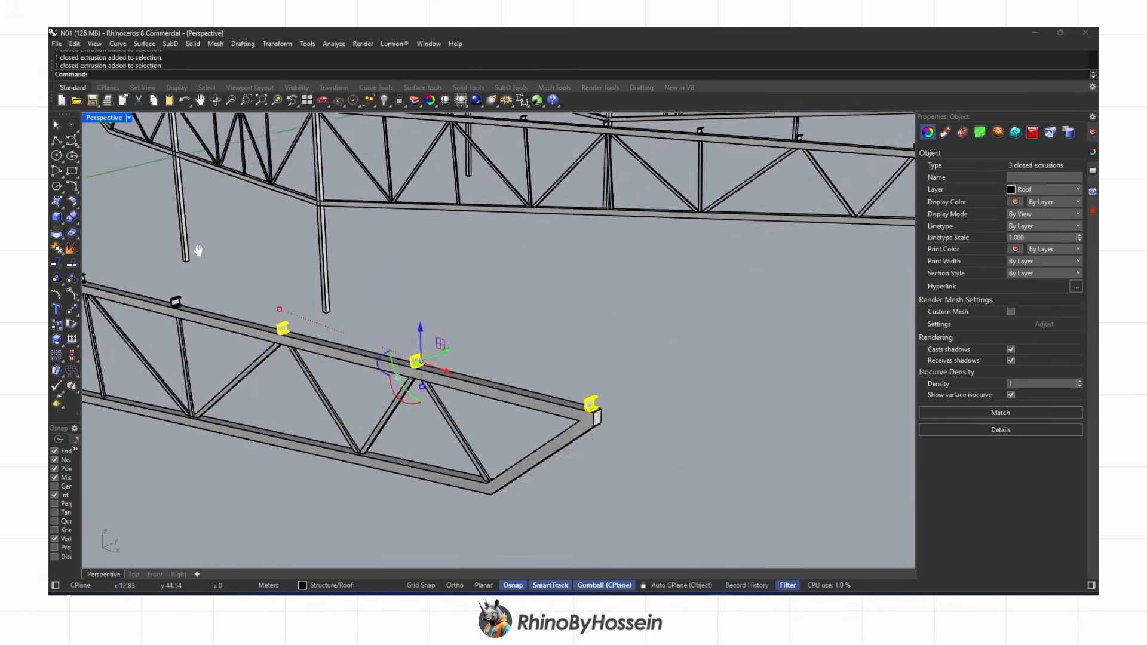
scroll(535, 384, "up", 3)
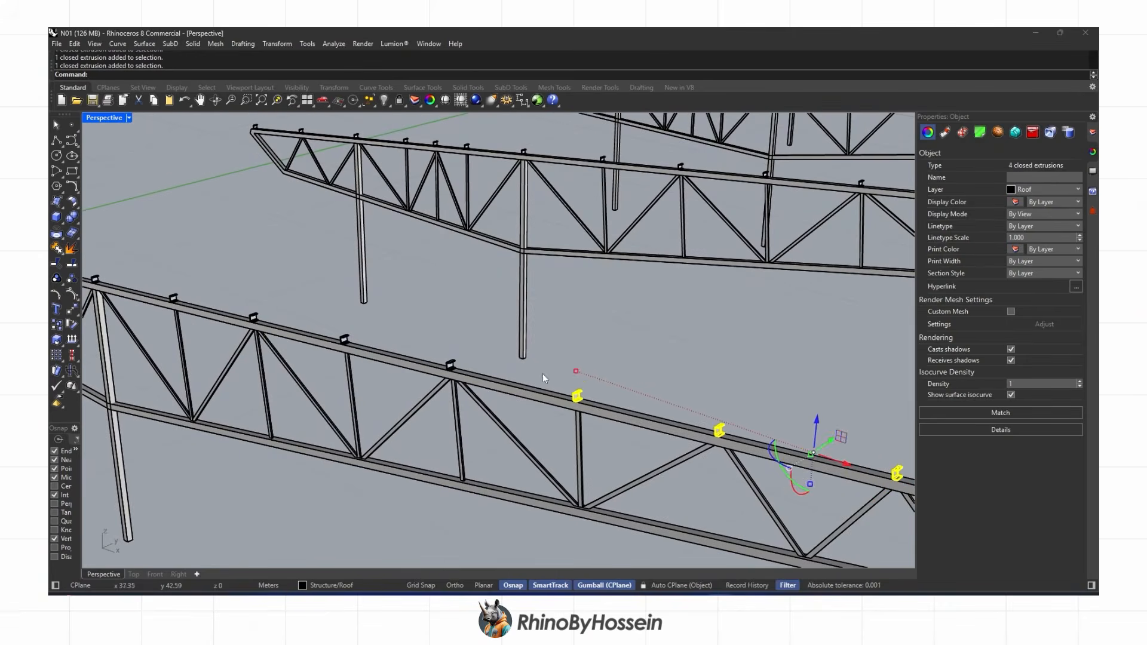
left_click(174, 298, "shift")
right_click_drag(143, 268, 275, 297, "shift")
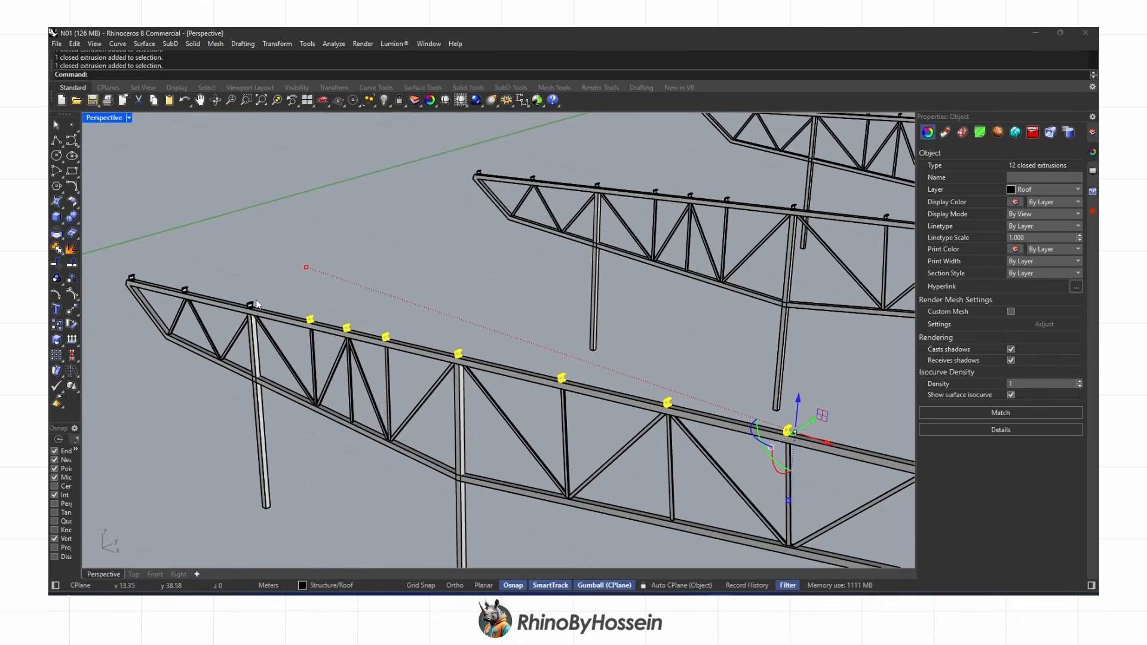
scroll(326, 356, "up", 10)
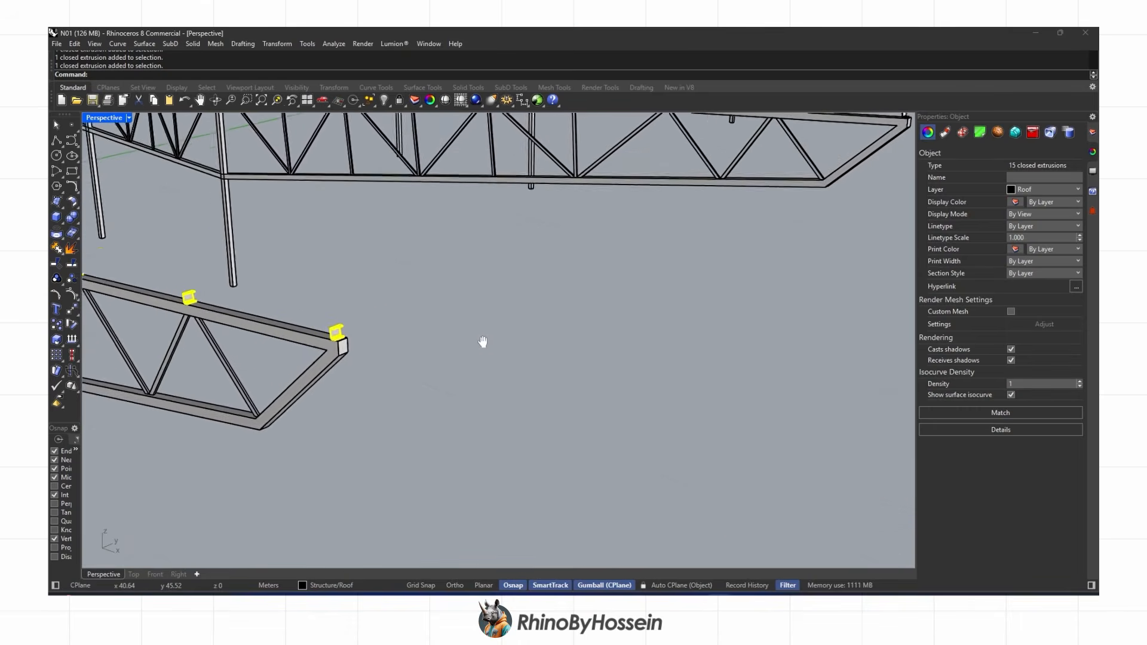
scroll(314, 349, "down", 2)
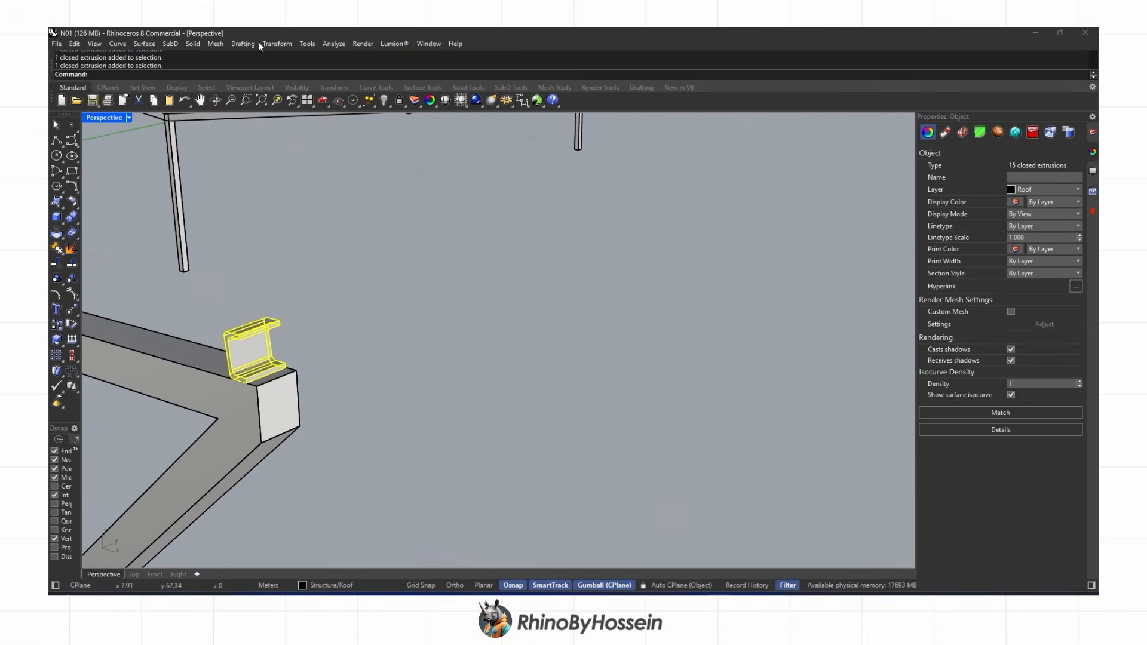
left_click(276, 43)
mouse_move(302, 106)
left_click(419, 129)
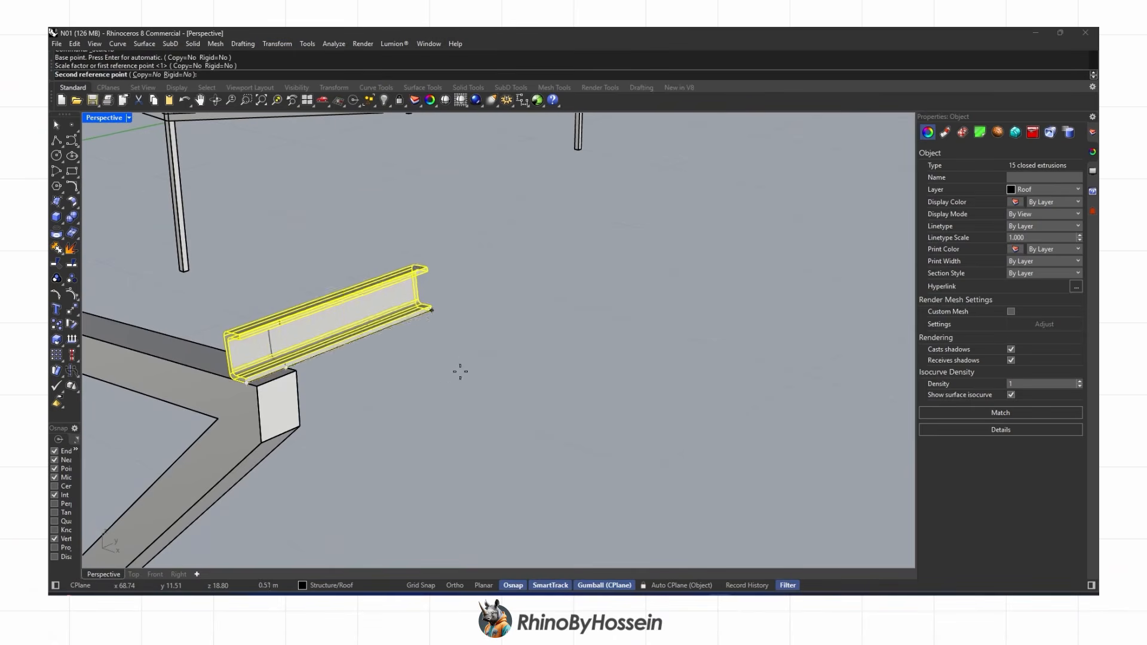
scroll(460, 371, "down", 8)
right_click_drag(460, 371, 373, 375)
right_click_drag(816, 346, 566, 345, "shift")
scroll(808, 337, "up", 8)
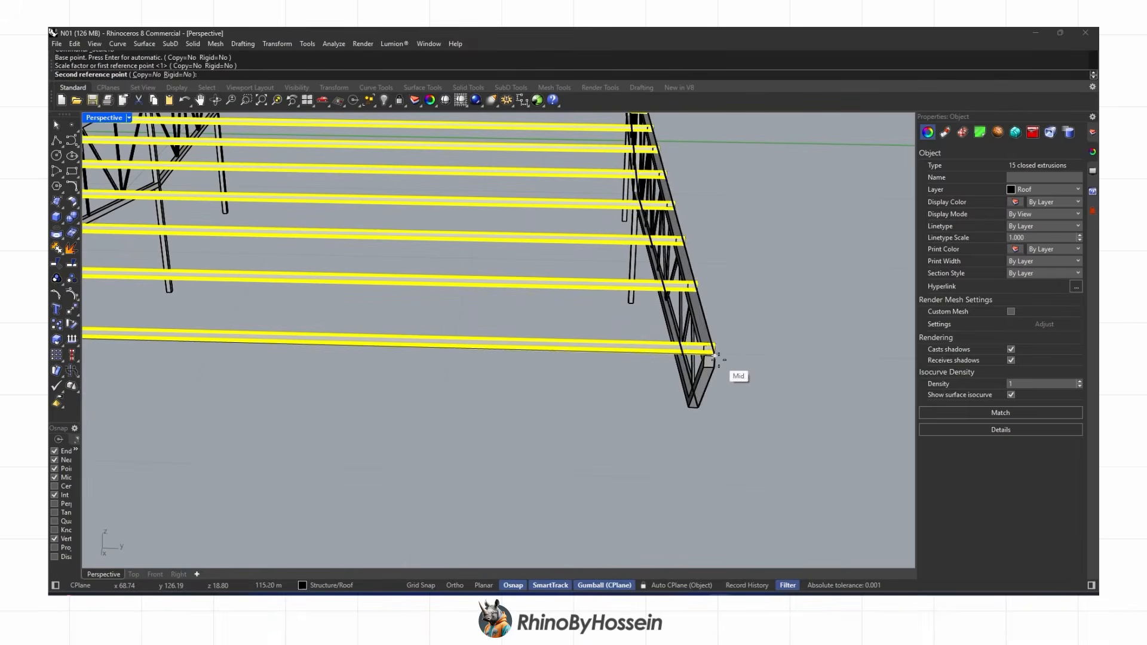
left_click(715, 356)
scroll(705, 360, "down", 10)
right_click_drag(705, 360, 782, 348)
left_click(751, 366)
Check the lengthened purlins and show all hidden objects of the stadium
scroll(562, 323, "up", 2)
right_click_drag(561, 323, 726, 366, "shift")
scroll(726, 365, "down", 4)
right_click_drag(726, 365, 646, 321)
left_click(624, 320)
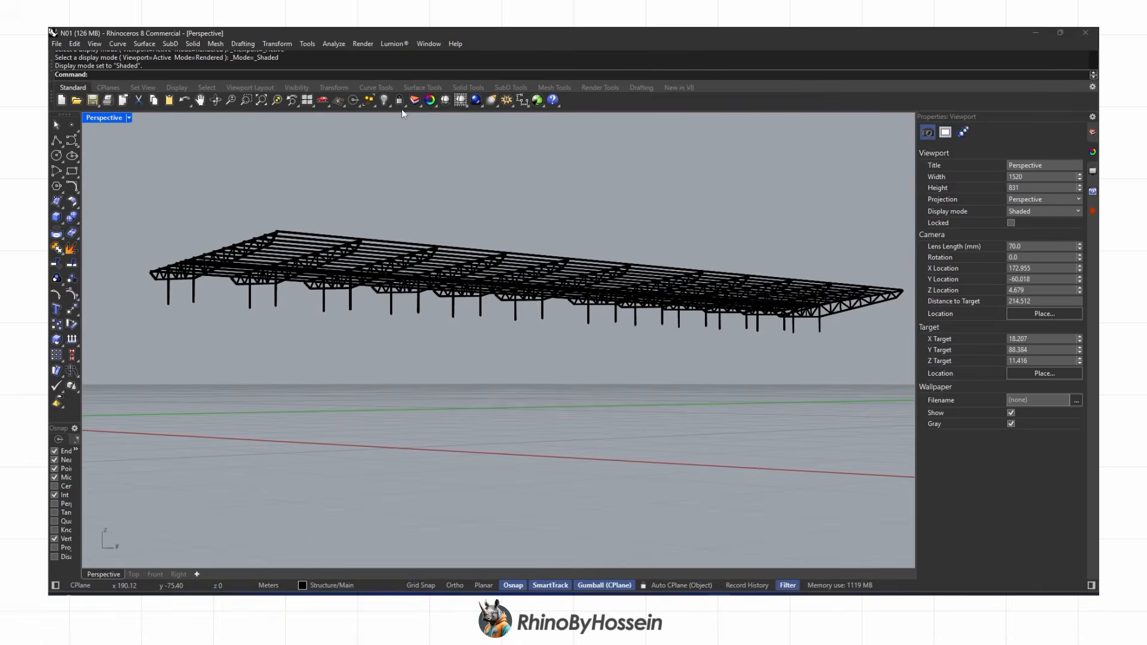
left_click(399, 119)
right_click_drag(418, 287, 497, 310)
scroll(499, 271, "down", 3)
scroll(677, 292, "up", 4)
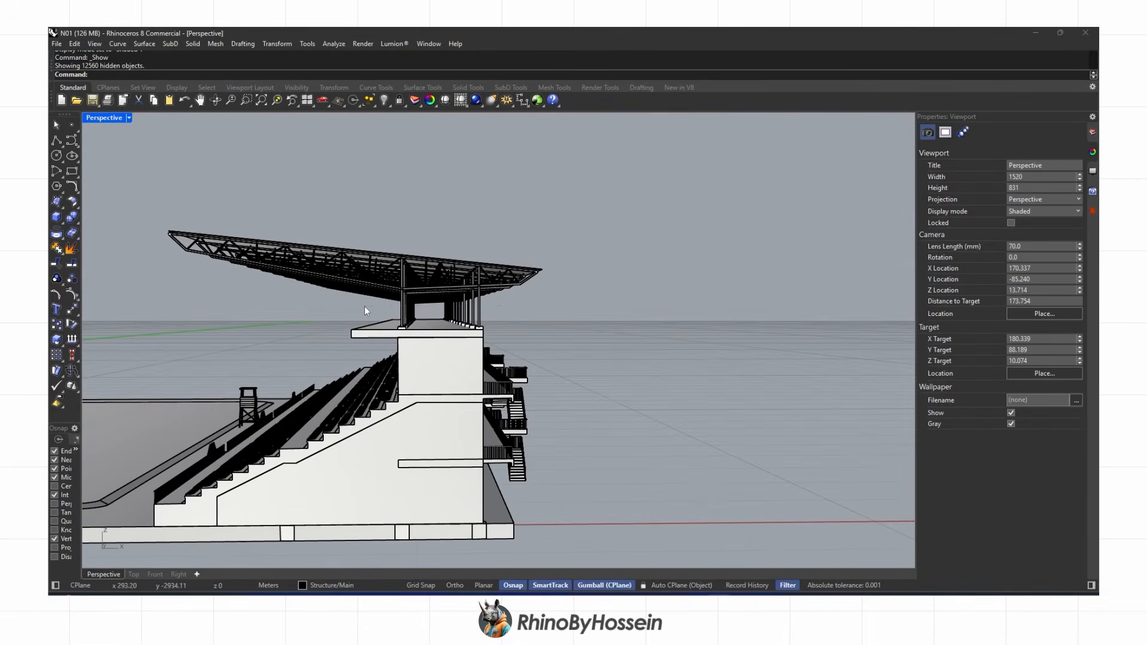
Isolate the roof trusses of the other grandstand and clear the selection
left_click_drag(364, 311, 364, 313)
left_click(427, 122)
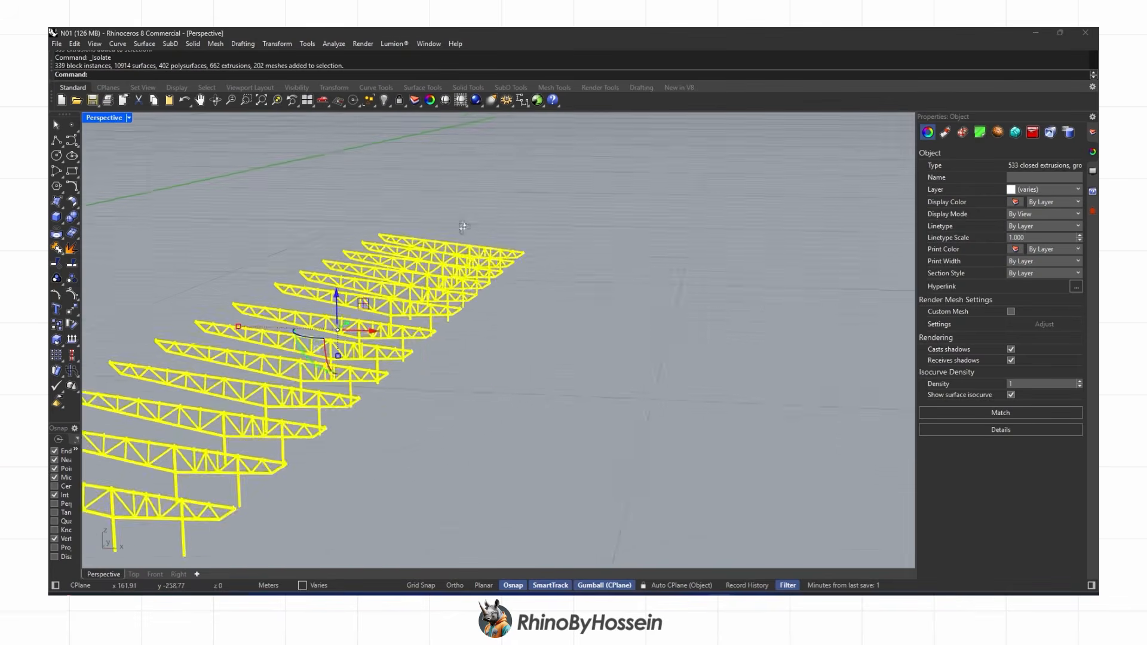
right_click_drag(412, 334, 573, 371)
scroll(573, 371, "up", 8)
scroll(574, 371, "down", 1)
key("Escape")
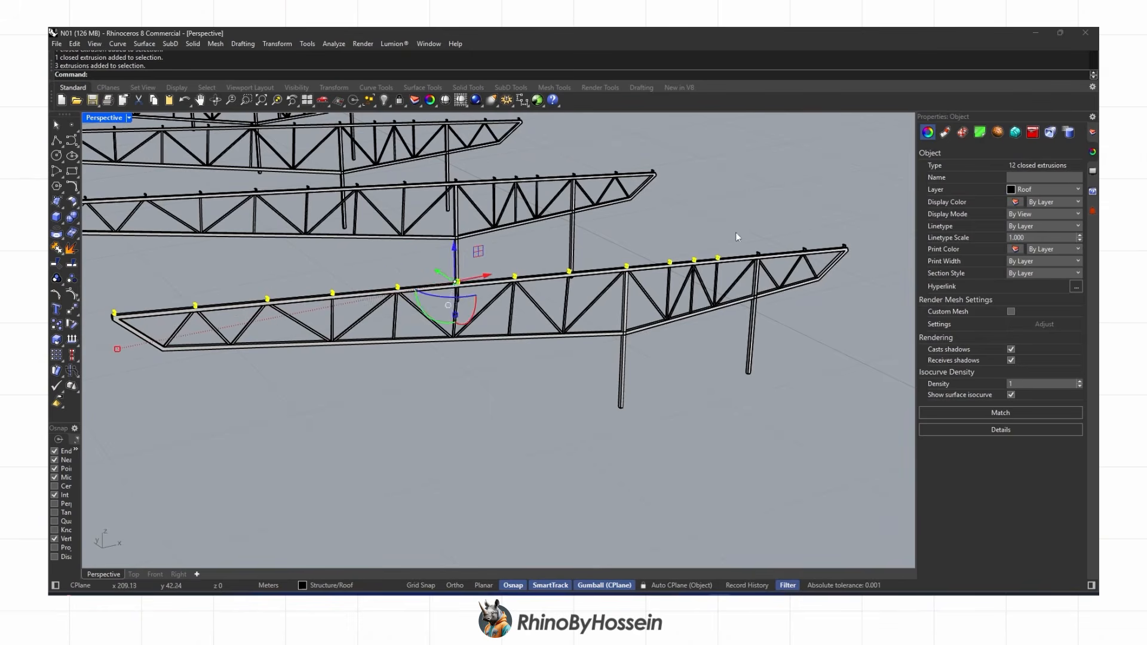
Select the 15 purlin profiles on the end truss and scale them in one direction about 125.6 m to reach the farthest truss
left_click_drag(861, 259, 861, 259)
scroll(410, 311, "up", 8)
left_click(277, 44)
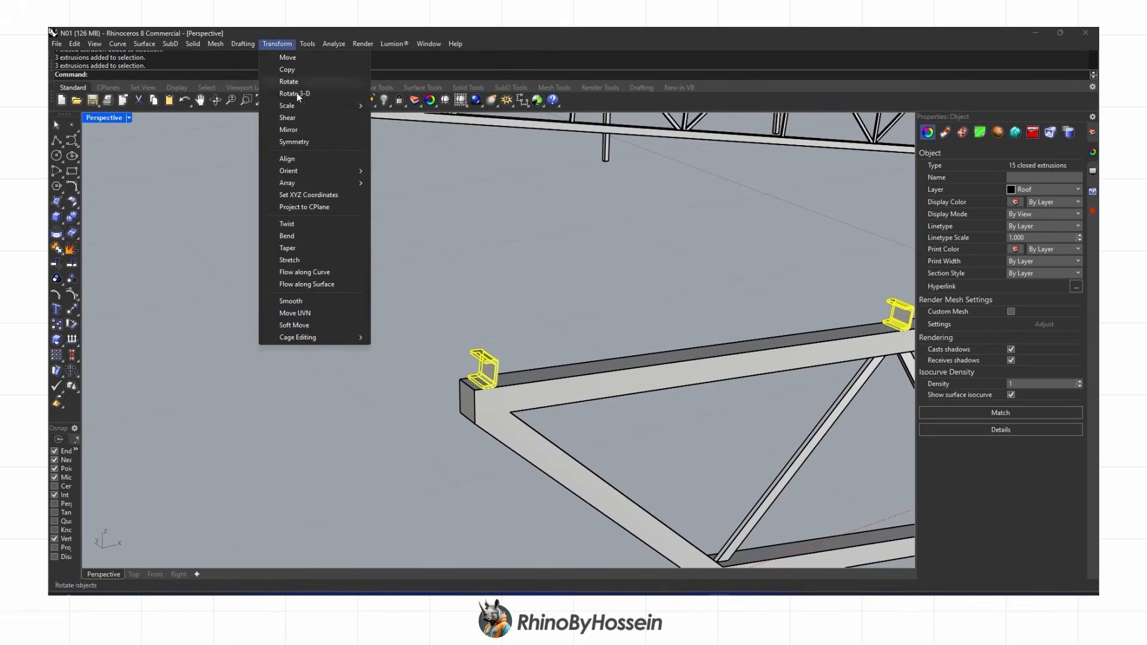
left_click(402, 130)
left_click(458, 412)
scroll(468, 389, "down", 10)
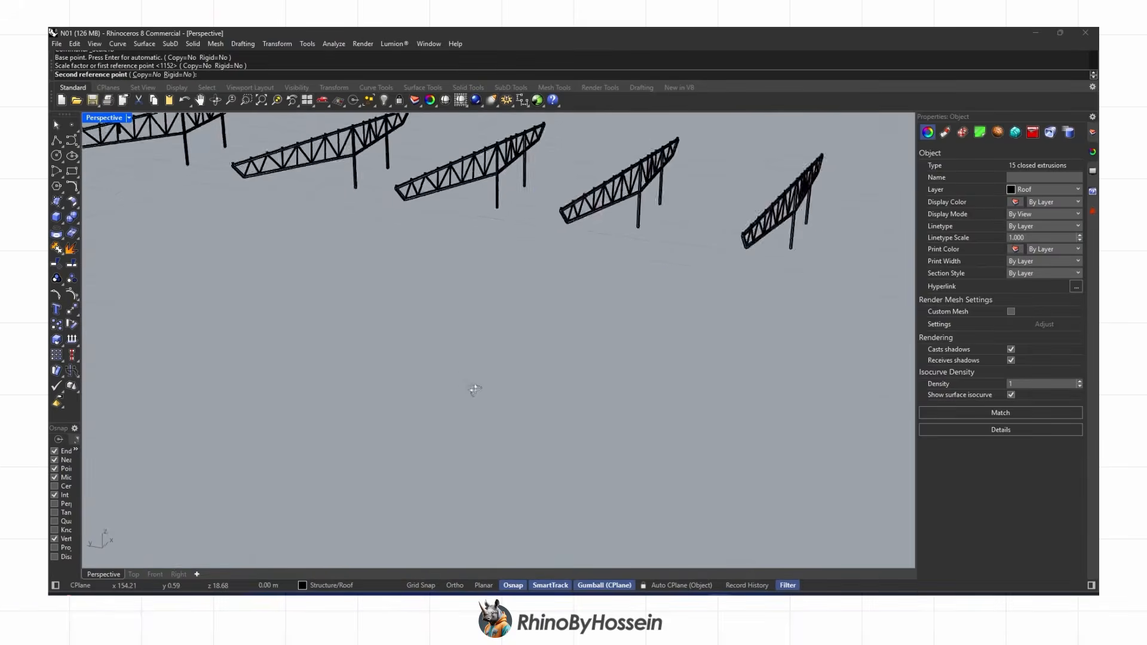
scroll(323, 315, "up", 10)
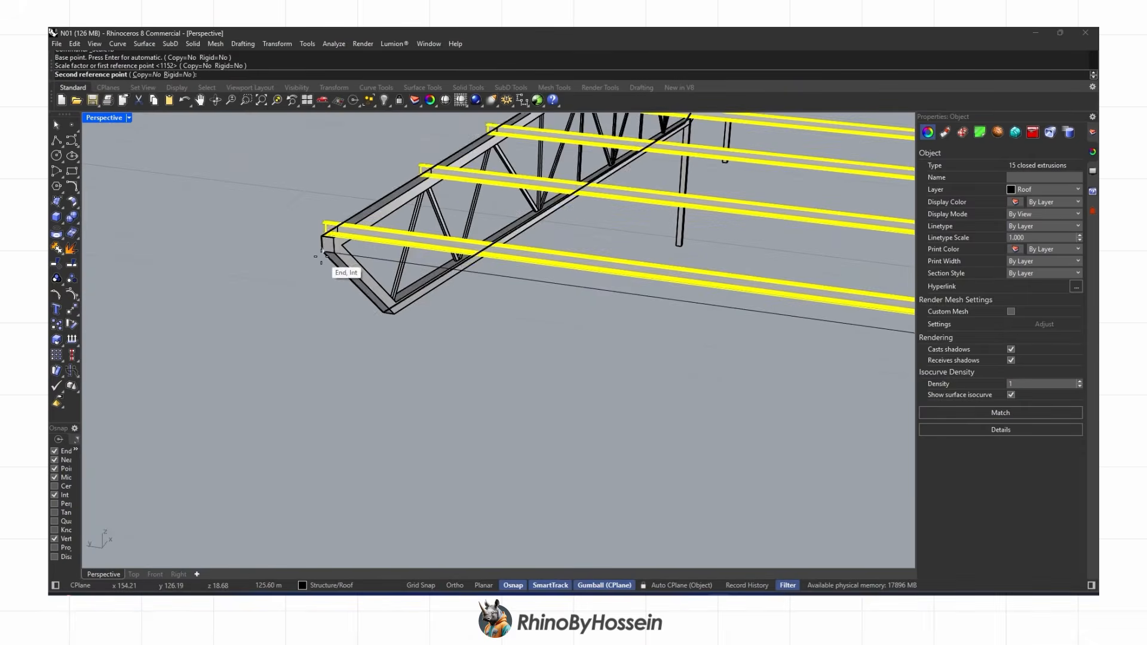
left_click(321, 251)
scroll(329, 305, "down", 10)
key("Escape")
Show all hidden objects, switch the perspective view to Rendered display, and check the grandstand roofs and the whole stadium
left_click(402, 122)
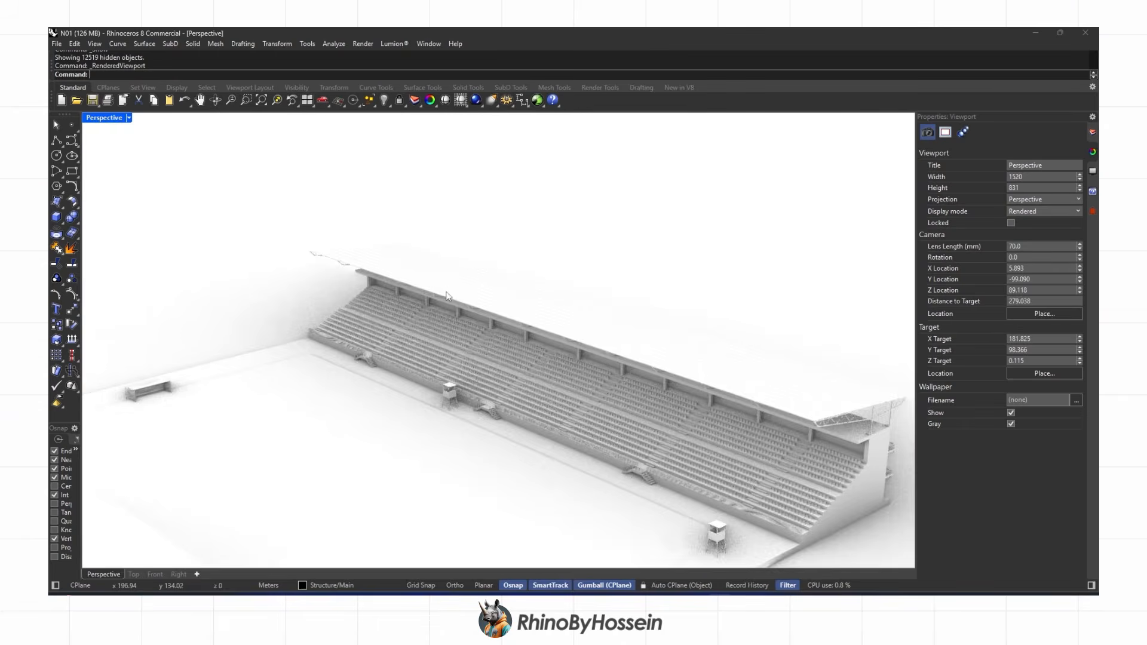
mouse_move(455, 256)
right_mouse_down()
mouse_move(430, 305)
mouse_move(370, 282)
right_mouse_up()
scroll(505, 180, "up", 5)
right_click_drag(505, 179, 447, 251)
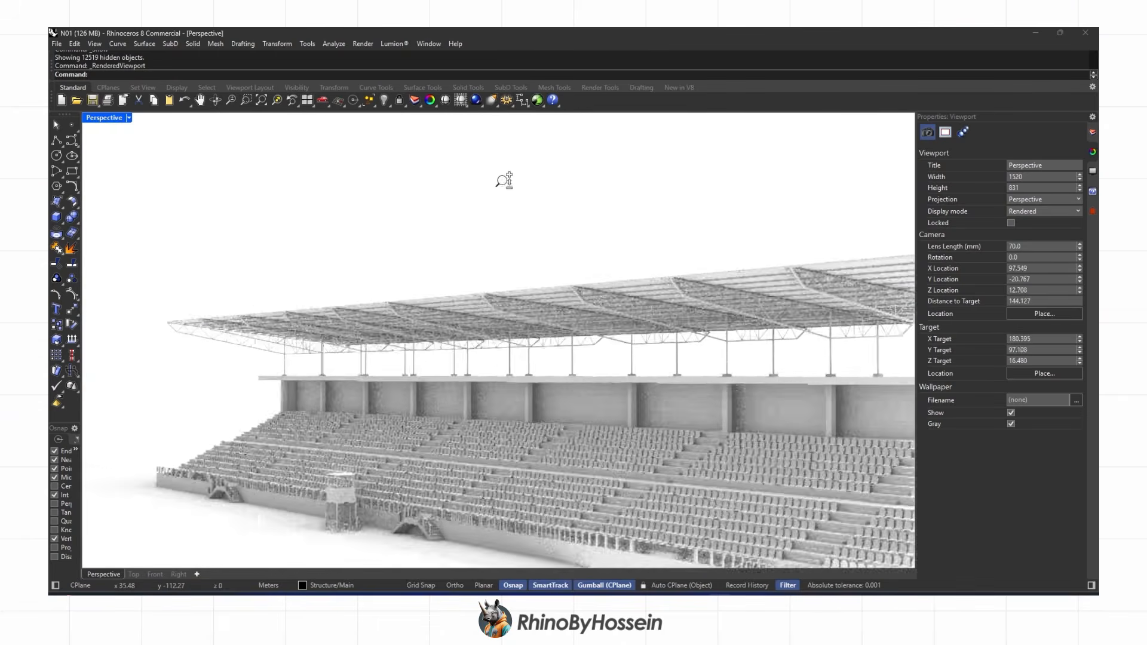
right_click_drag(377, 276, 493, 349)
scroll(426, 376, "down", 6)
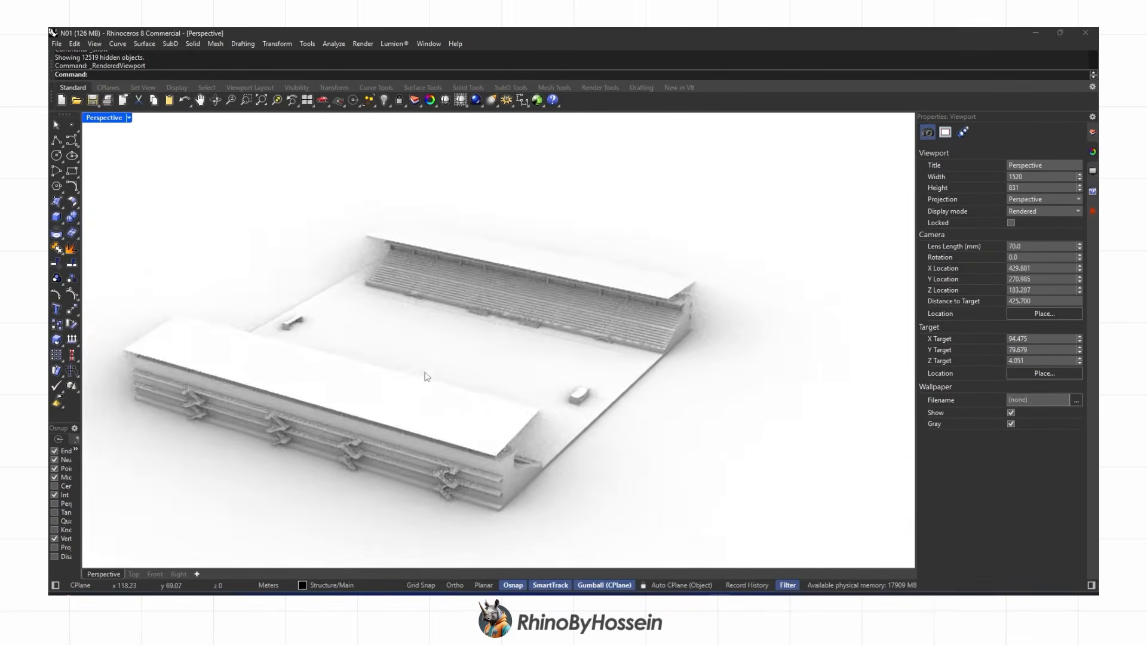